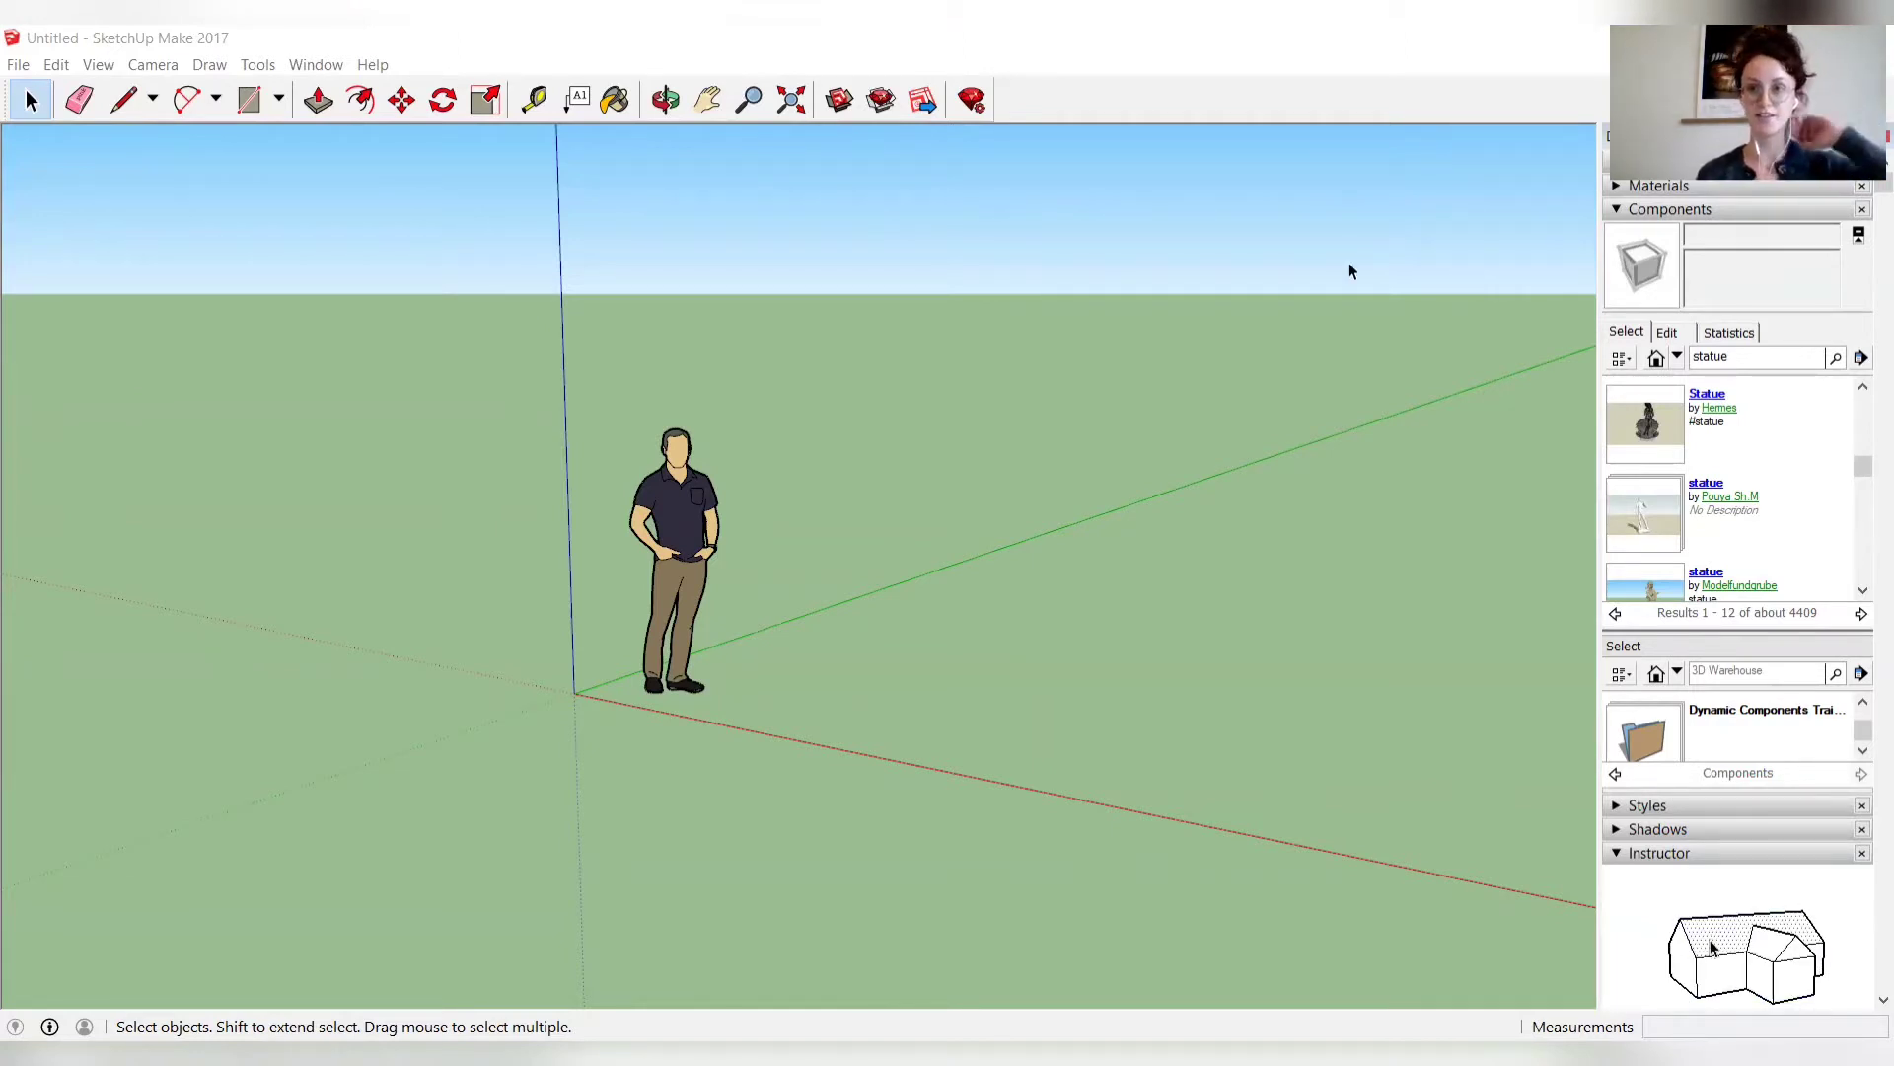
Delete the default person figure from the scene.
click(672, 505)
scroll(802, 531, down, 1)
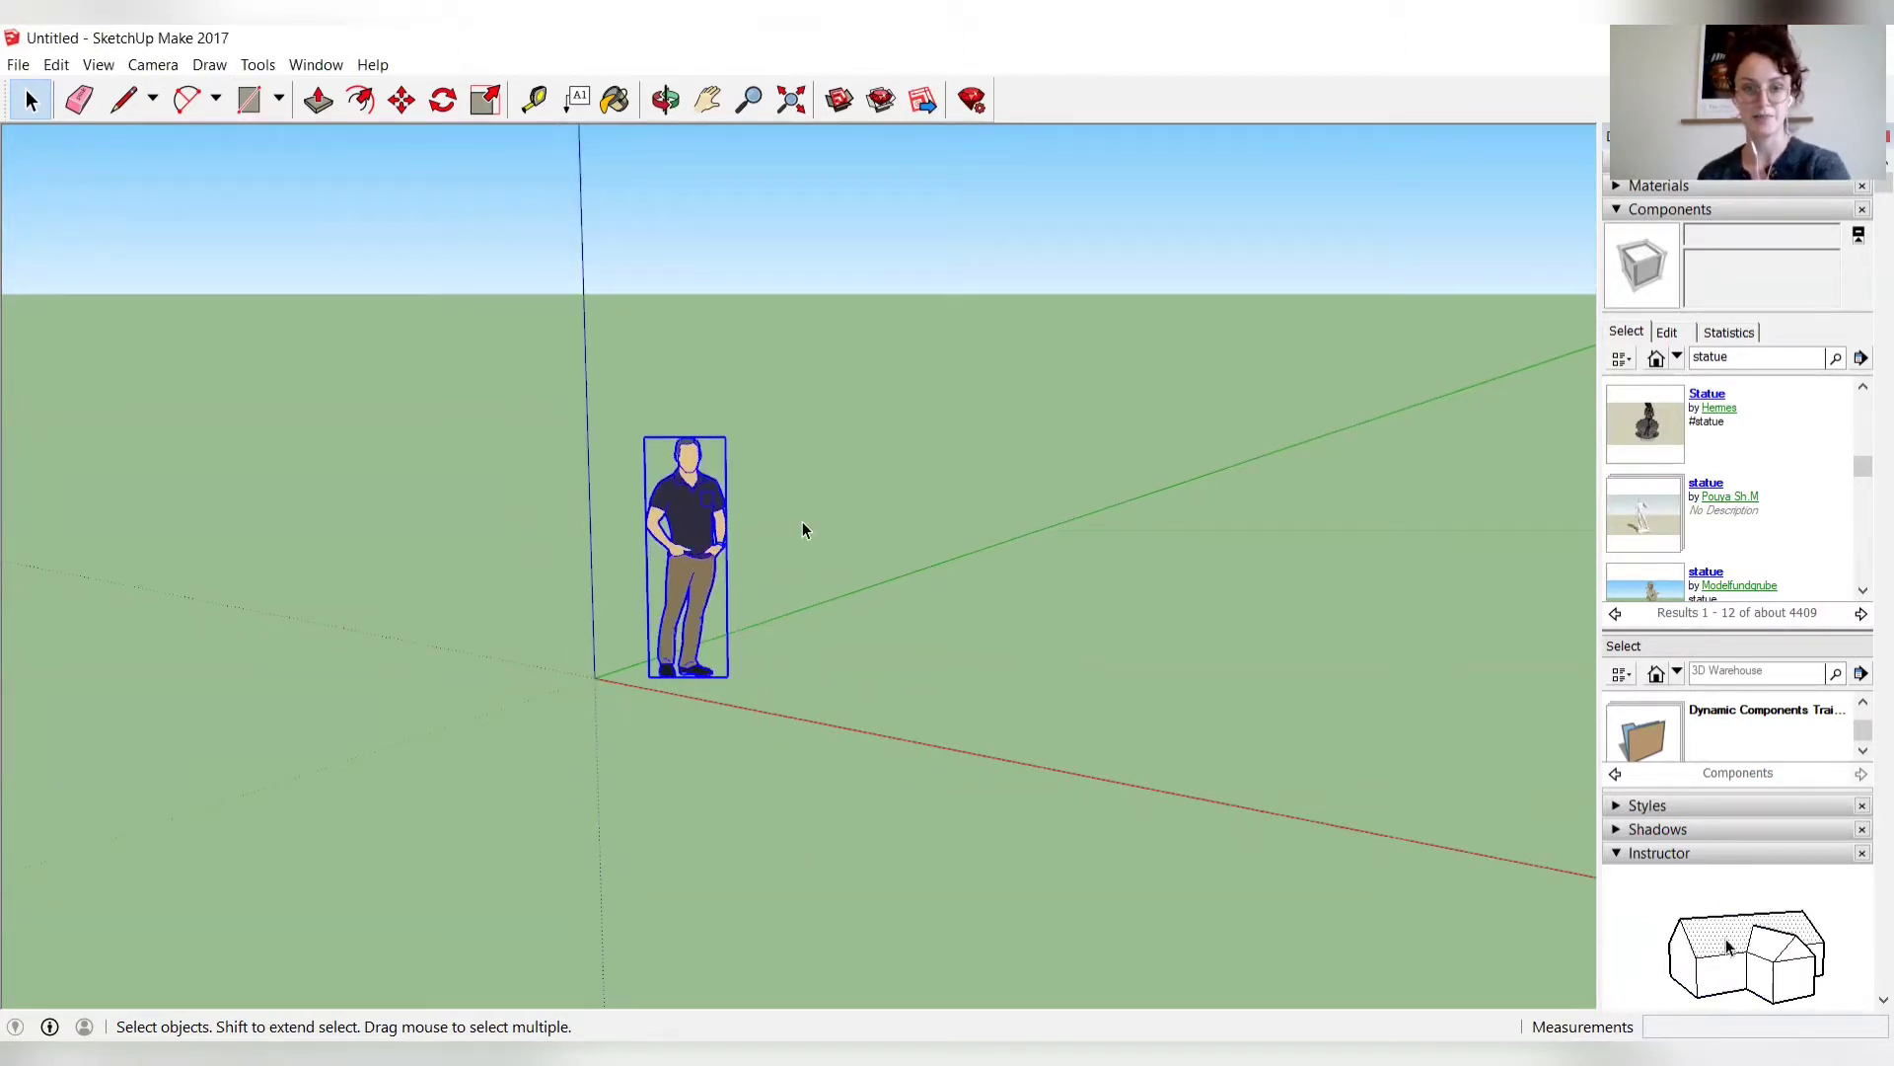
key(Delete)
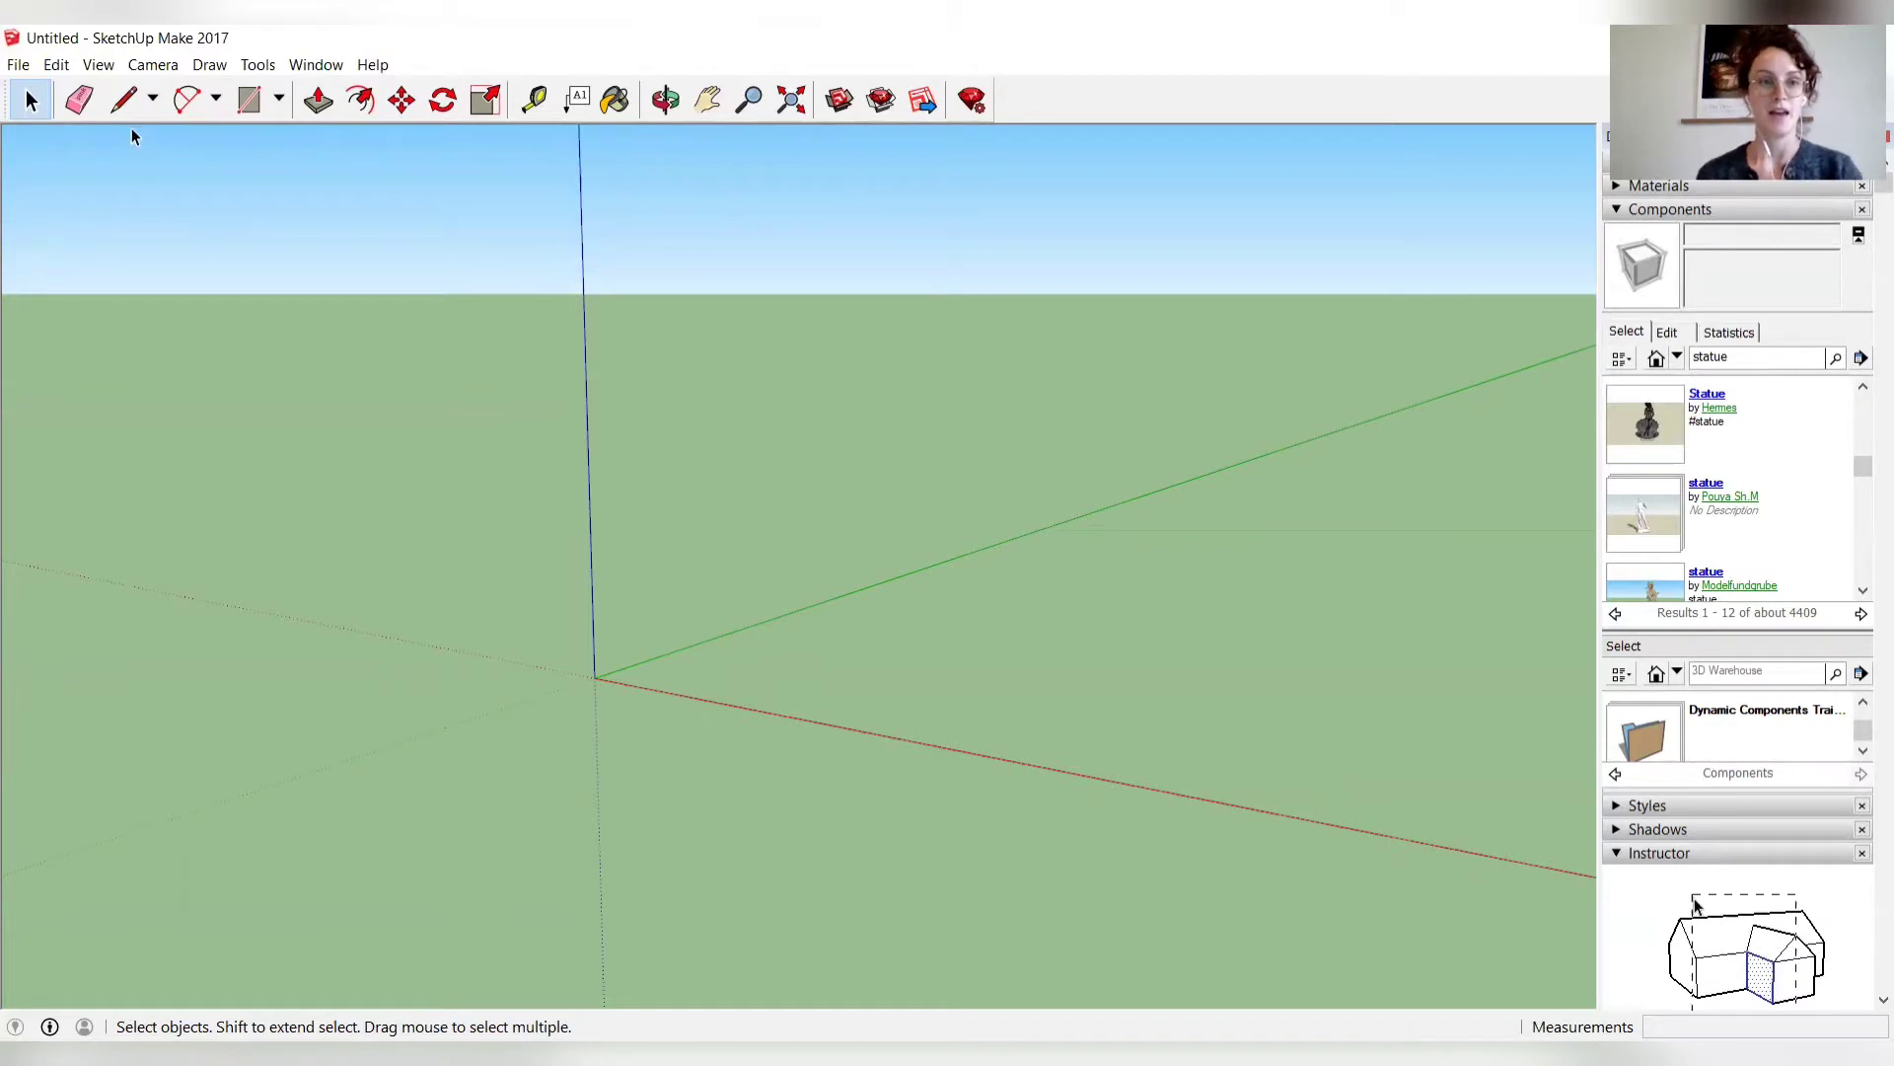
Draw a 13,2 by 7,5 floor rectangle starting at the origin.
click(252, 105)
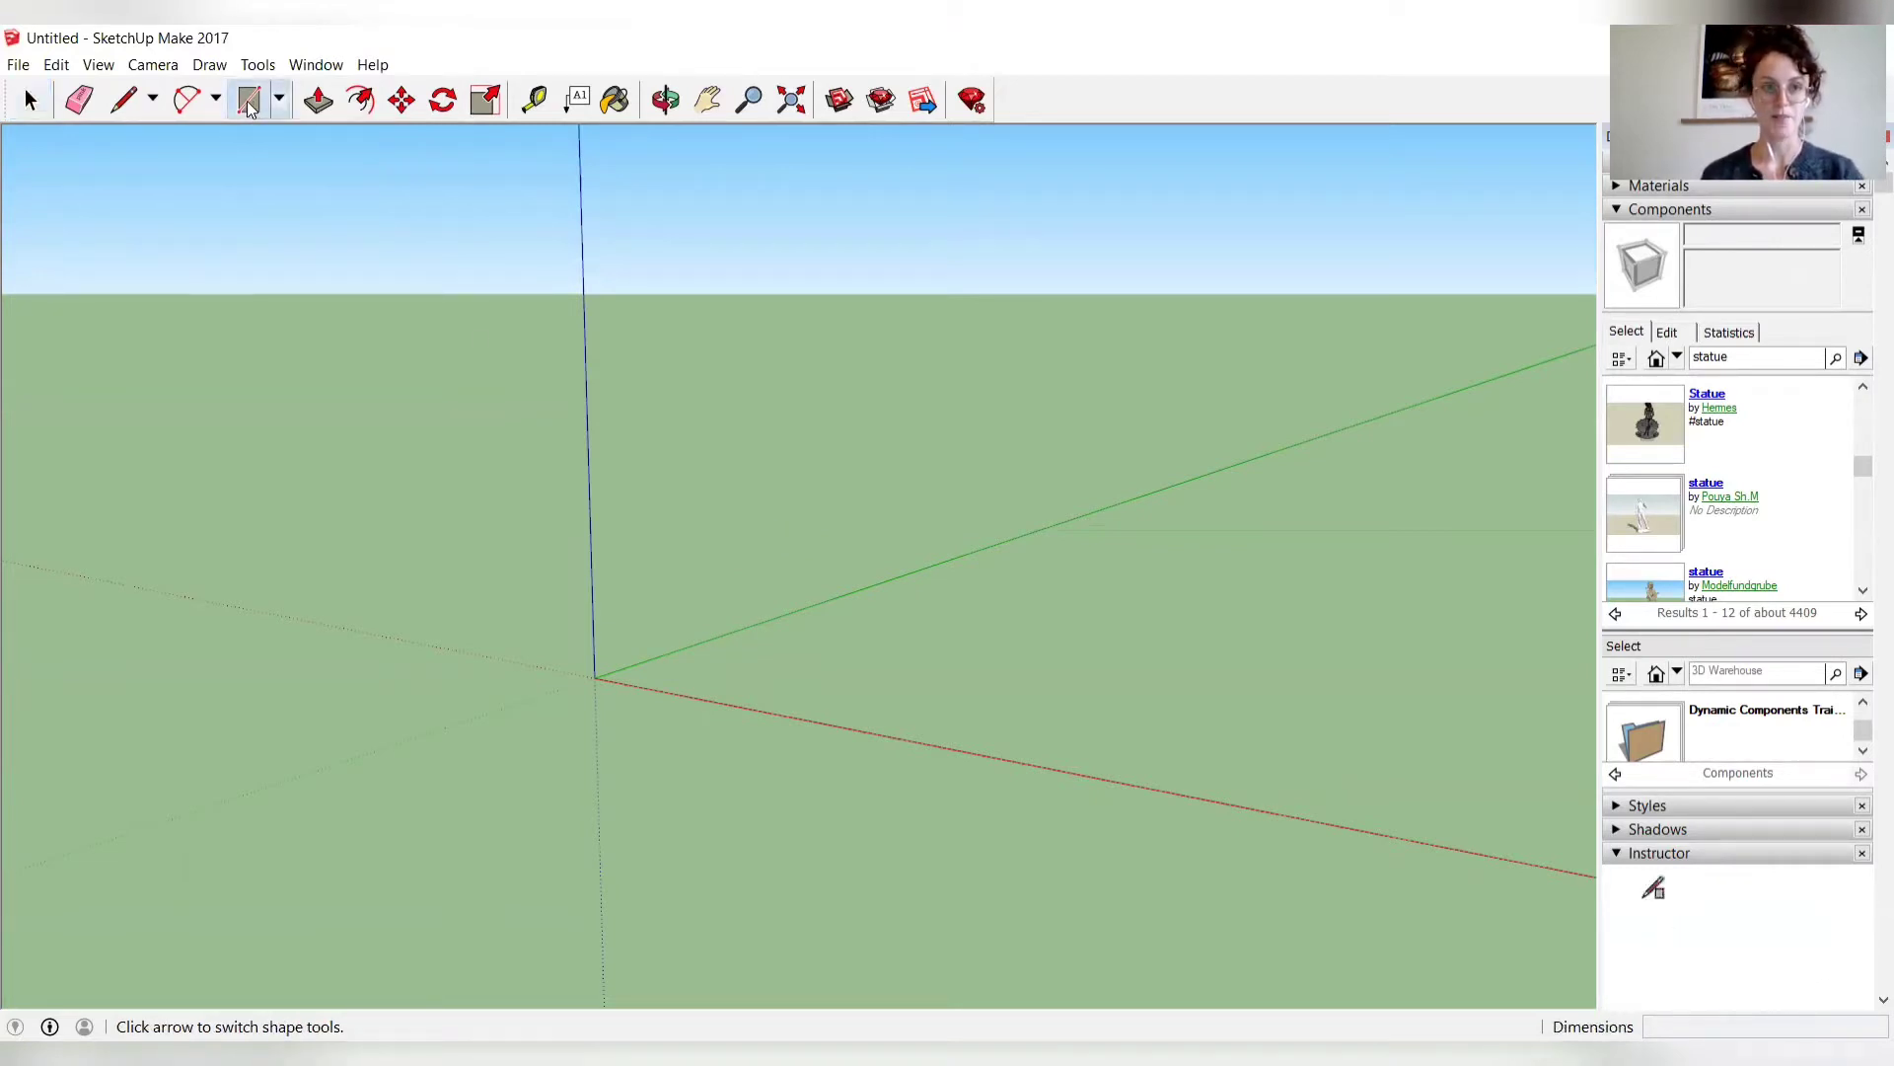
click(275, 102)
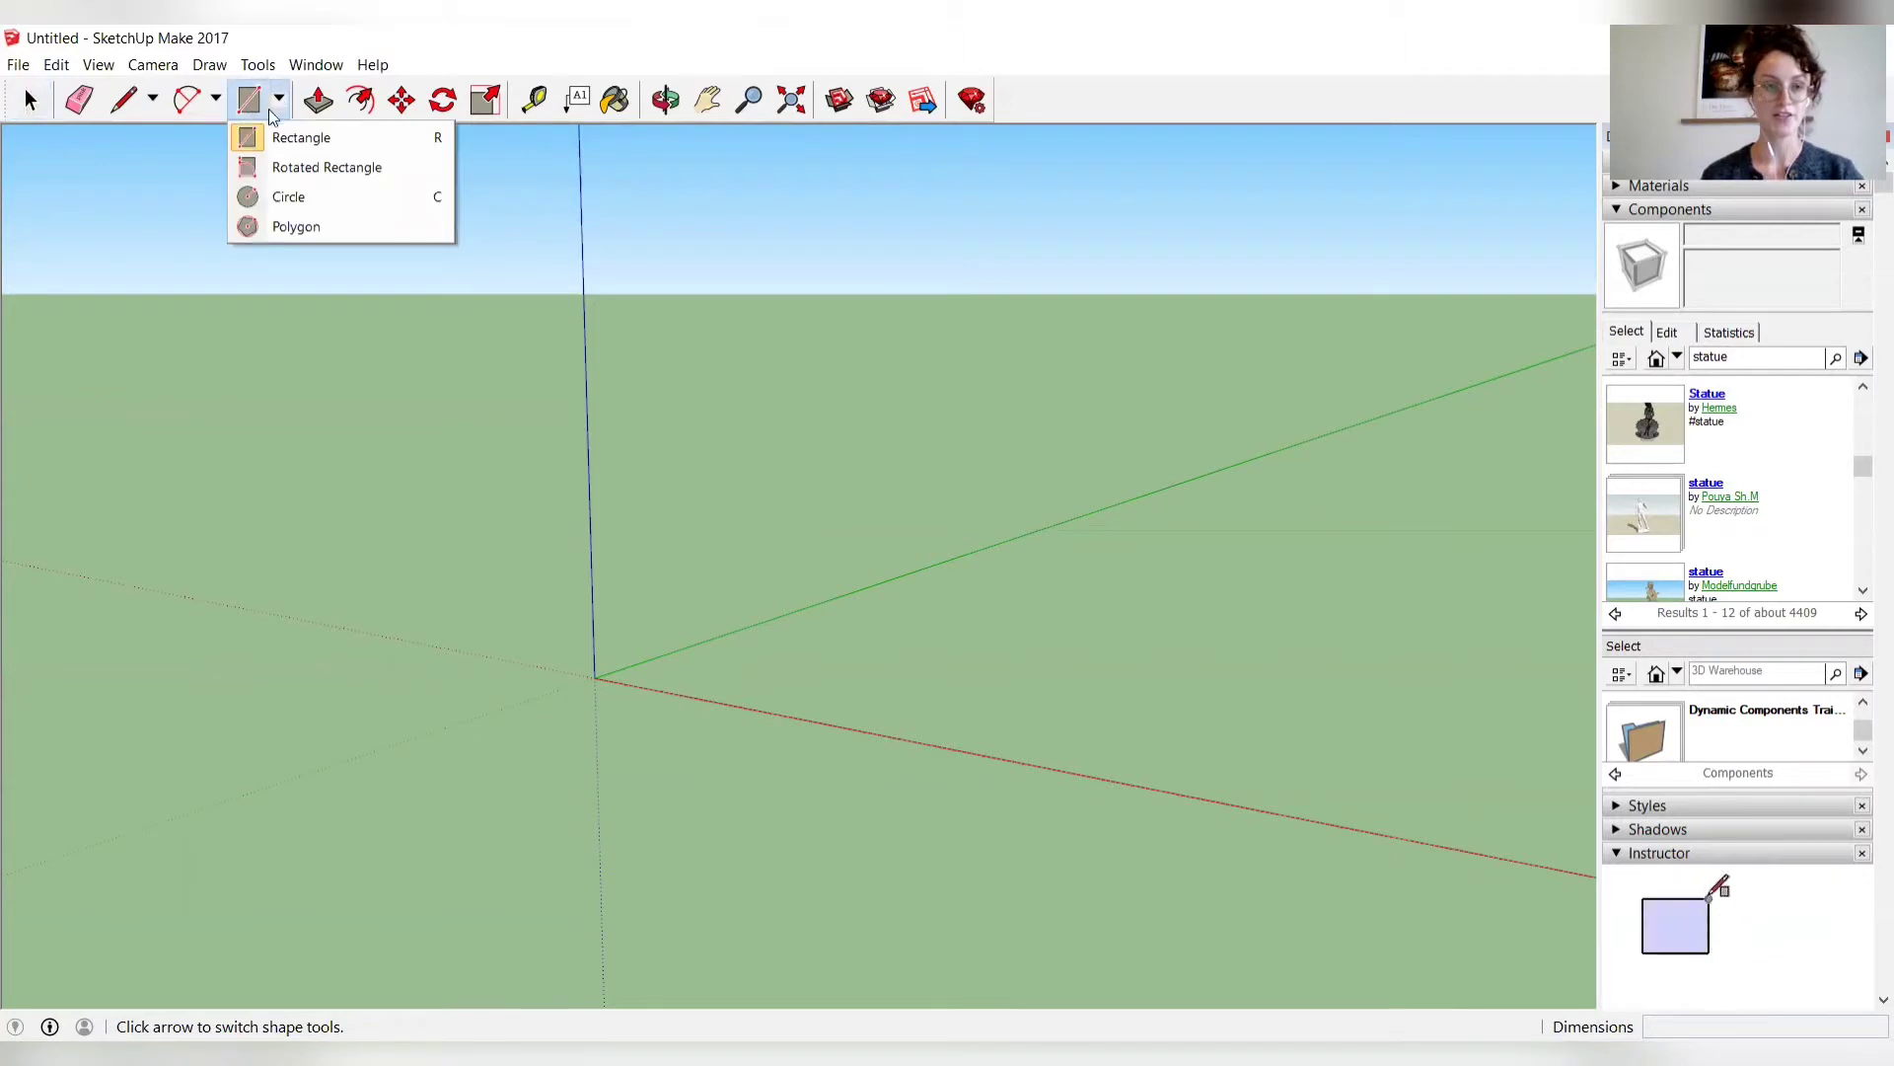
click(300, 138)
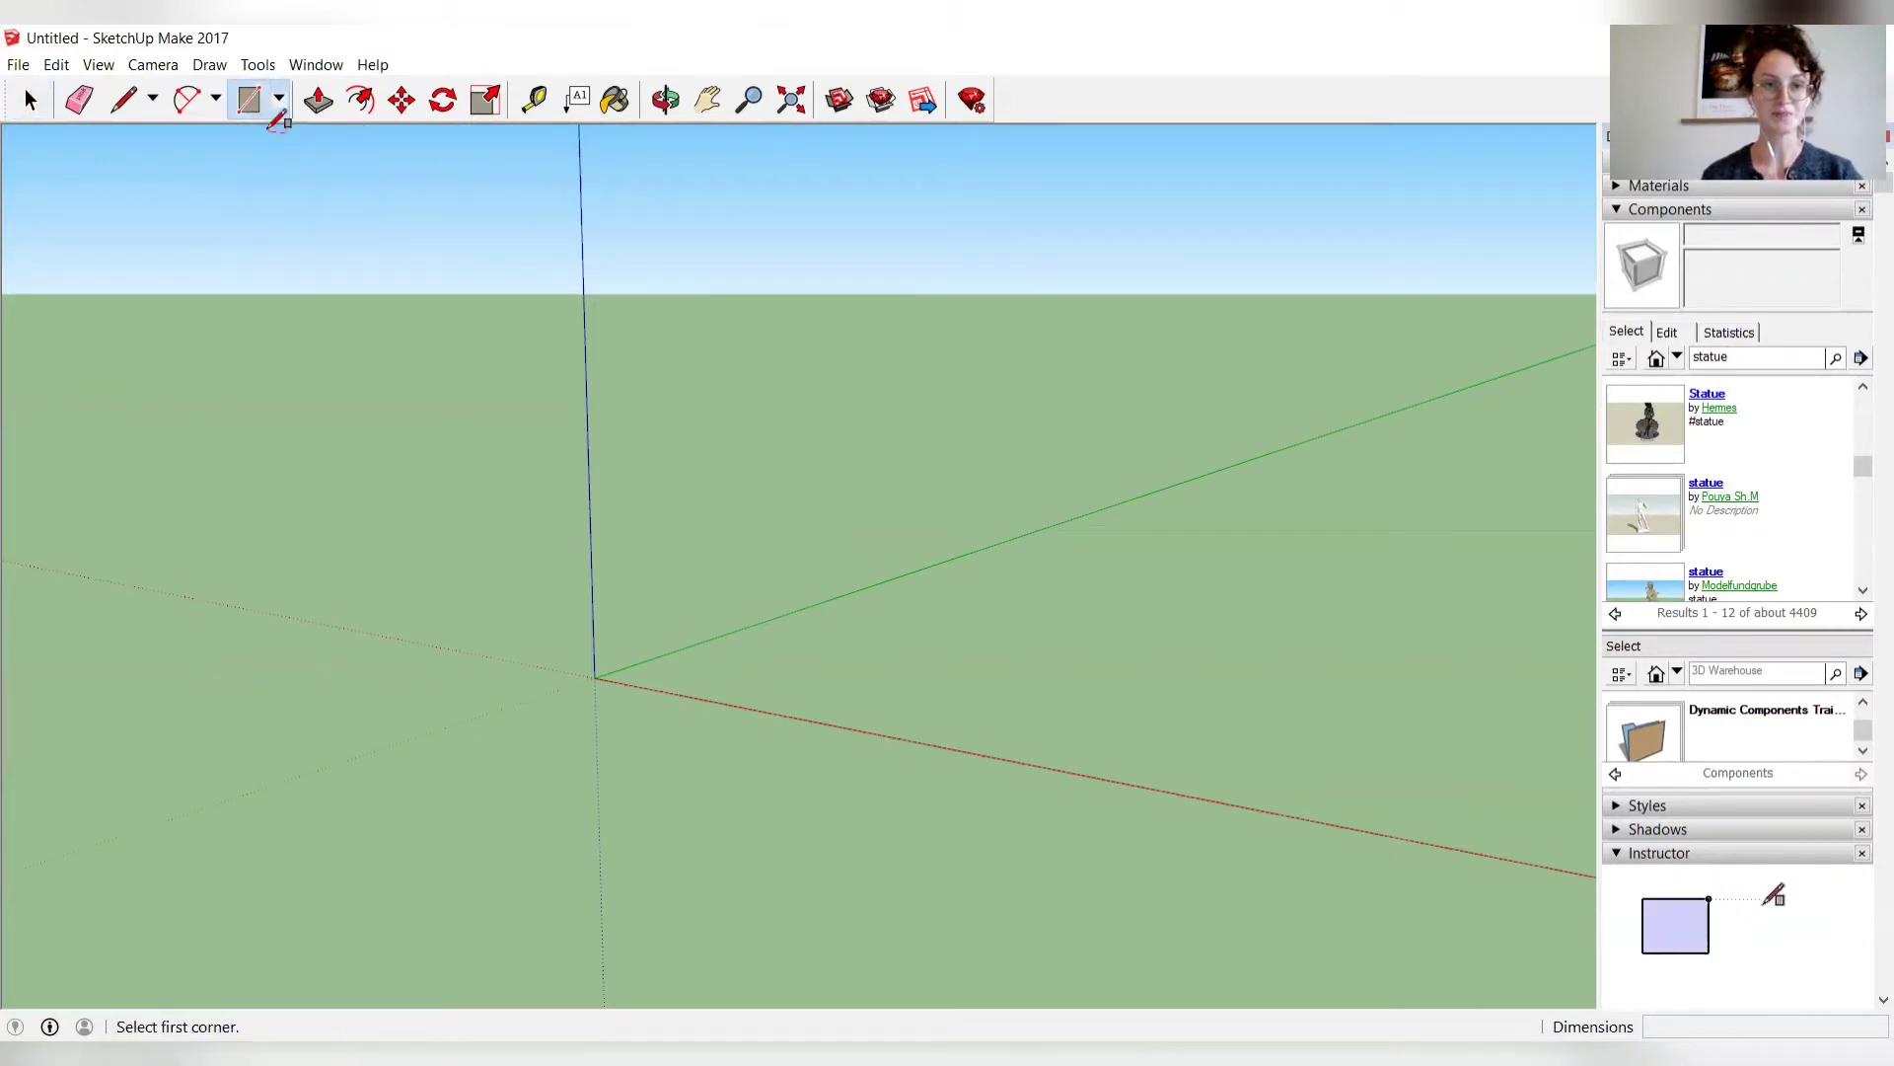
click(594, 677)
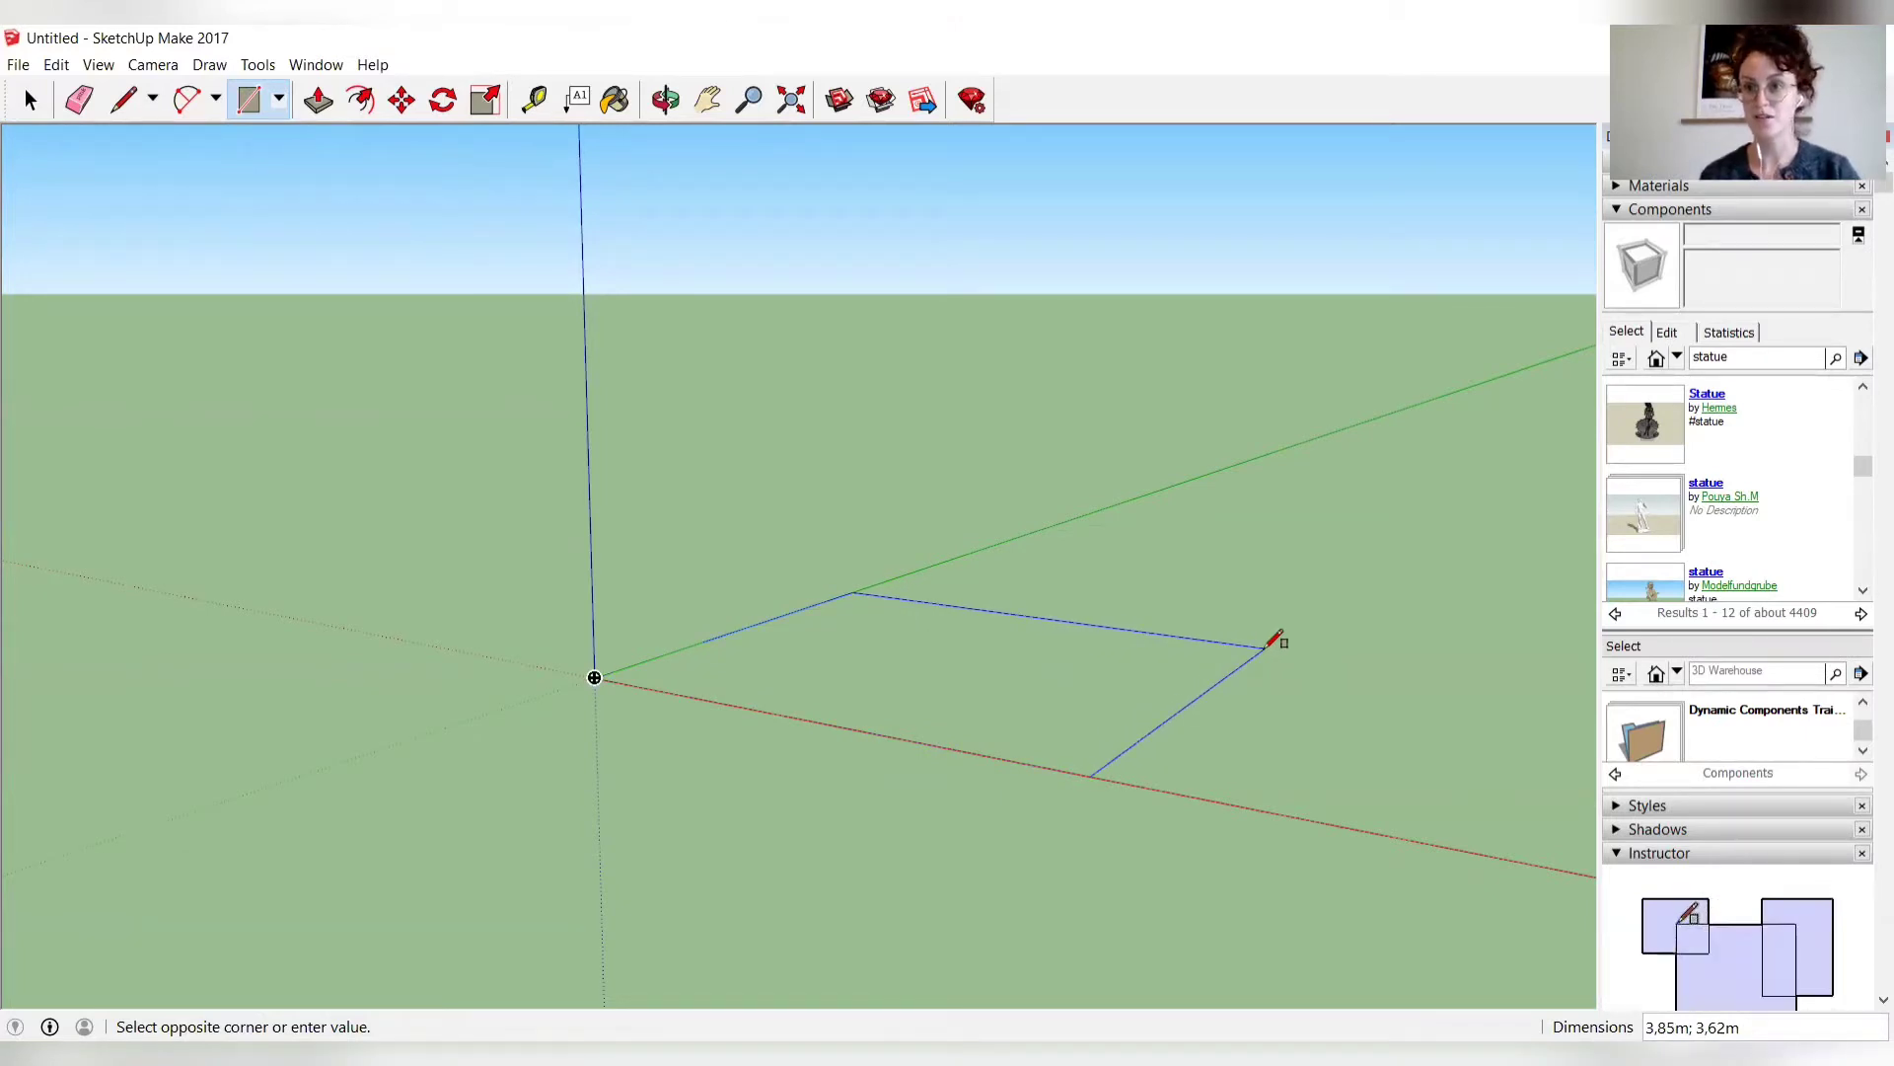
click(1268, 645)
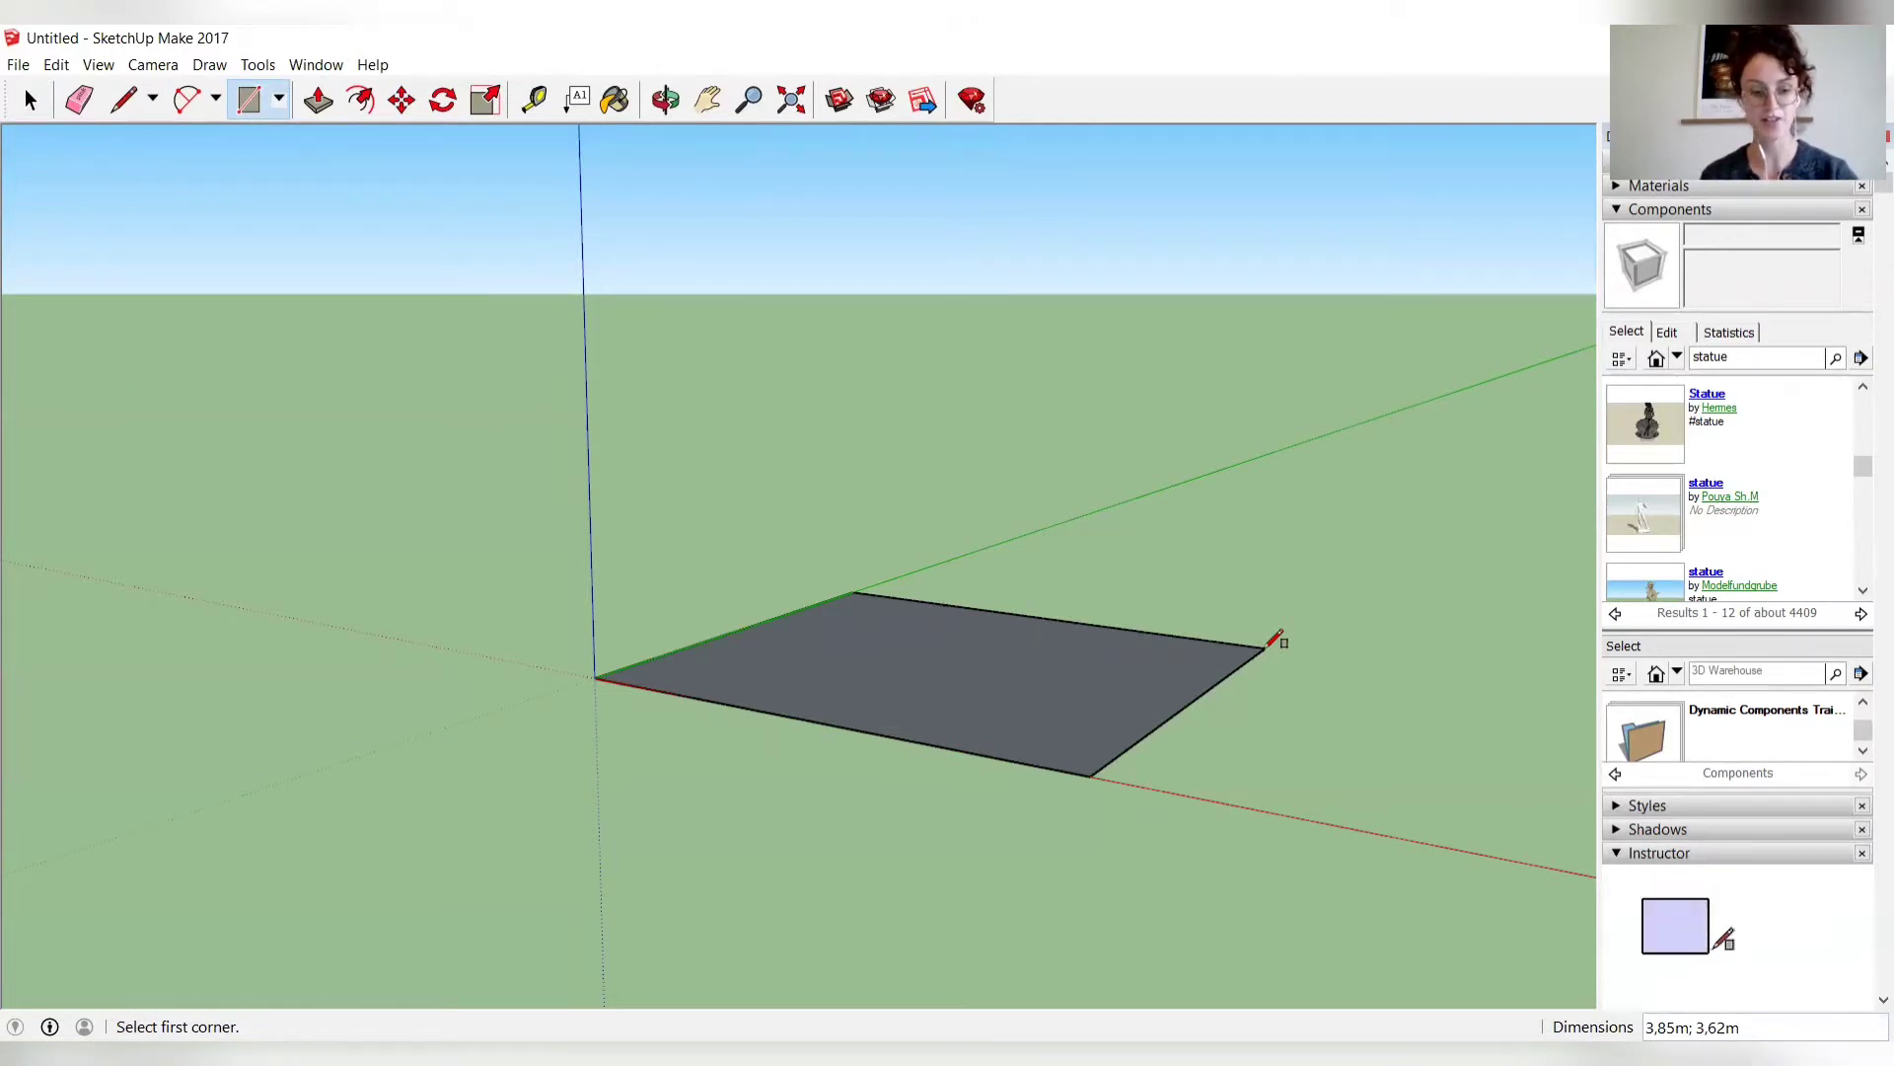
text(13)
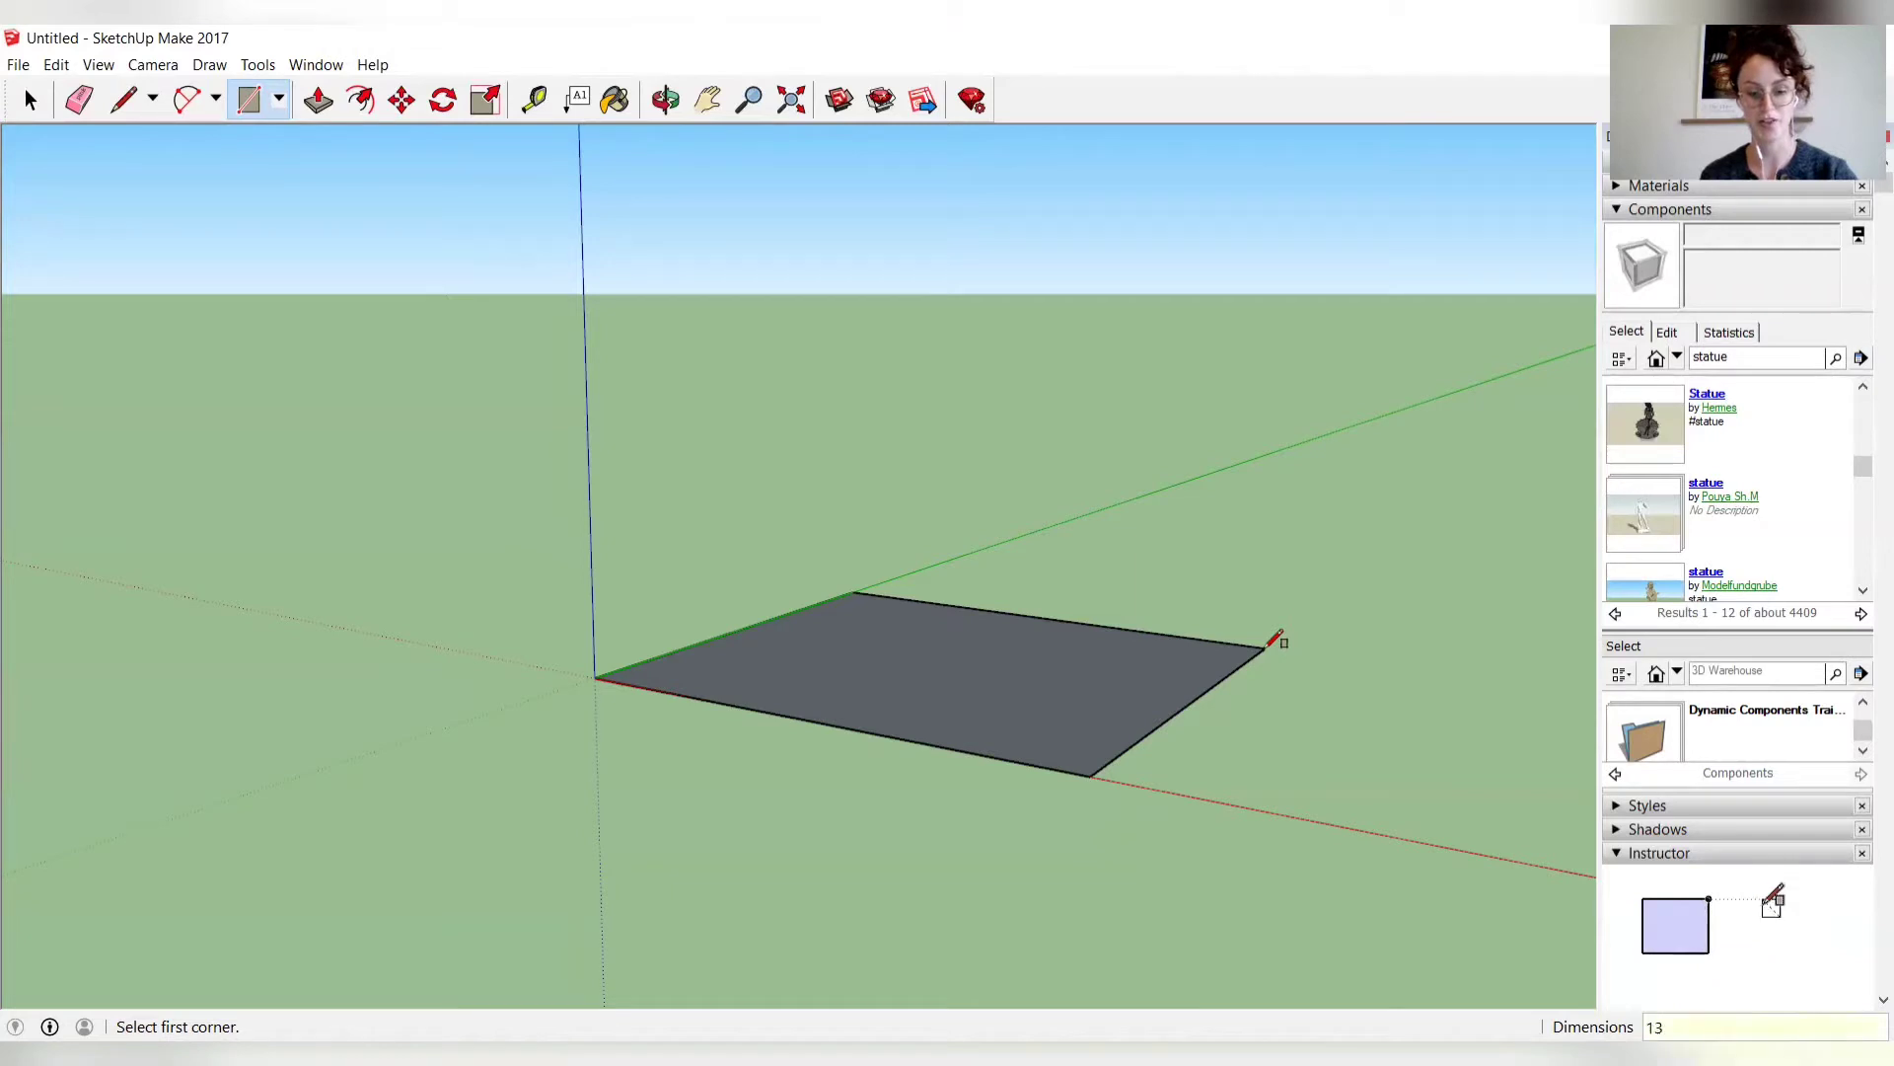
text(,2)
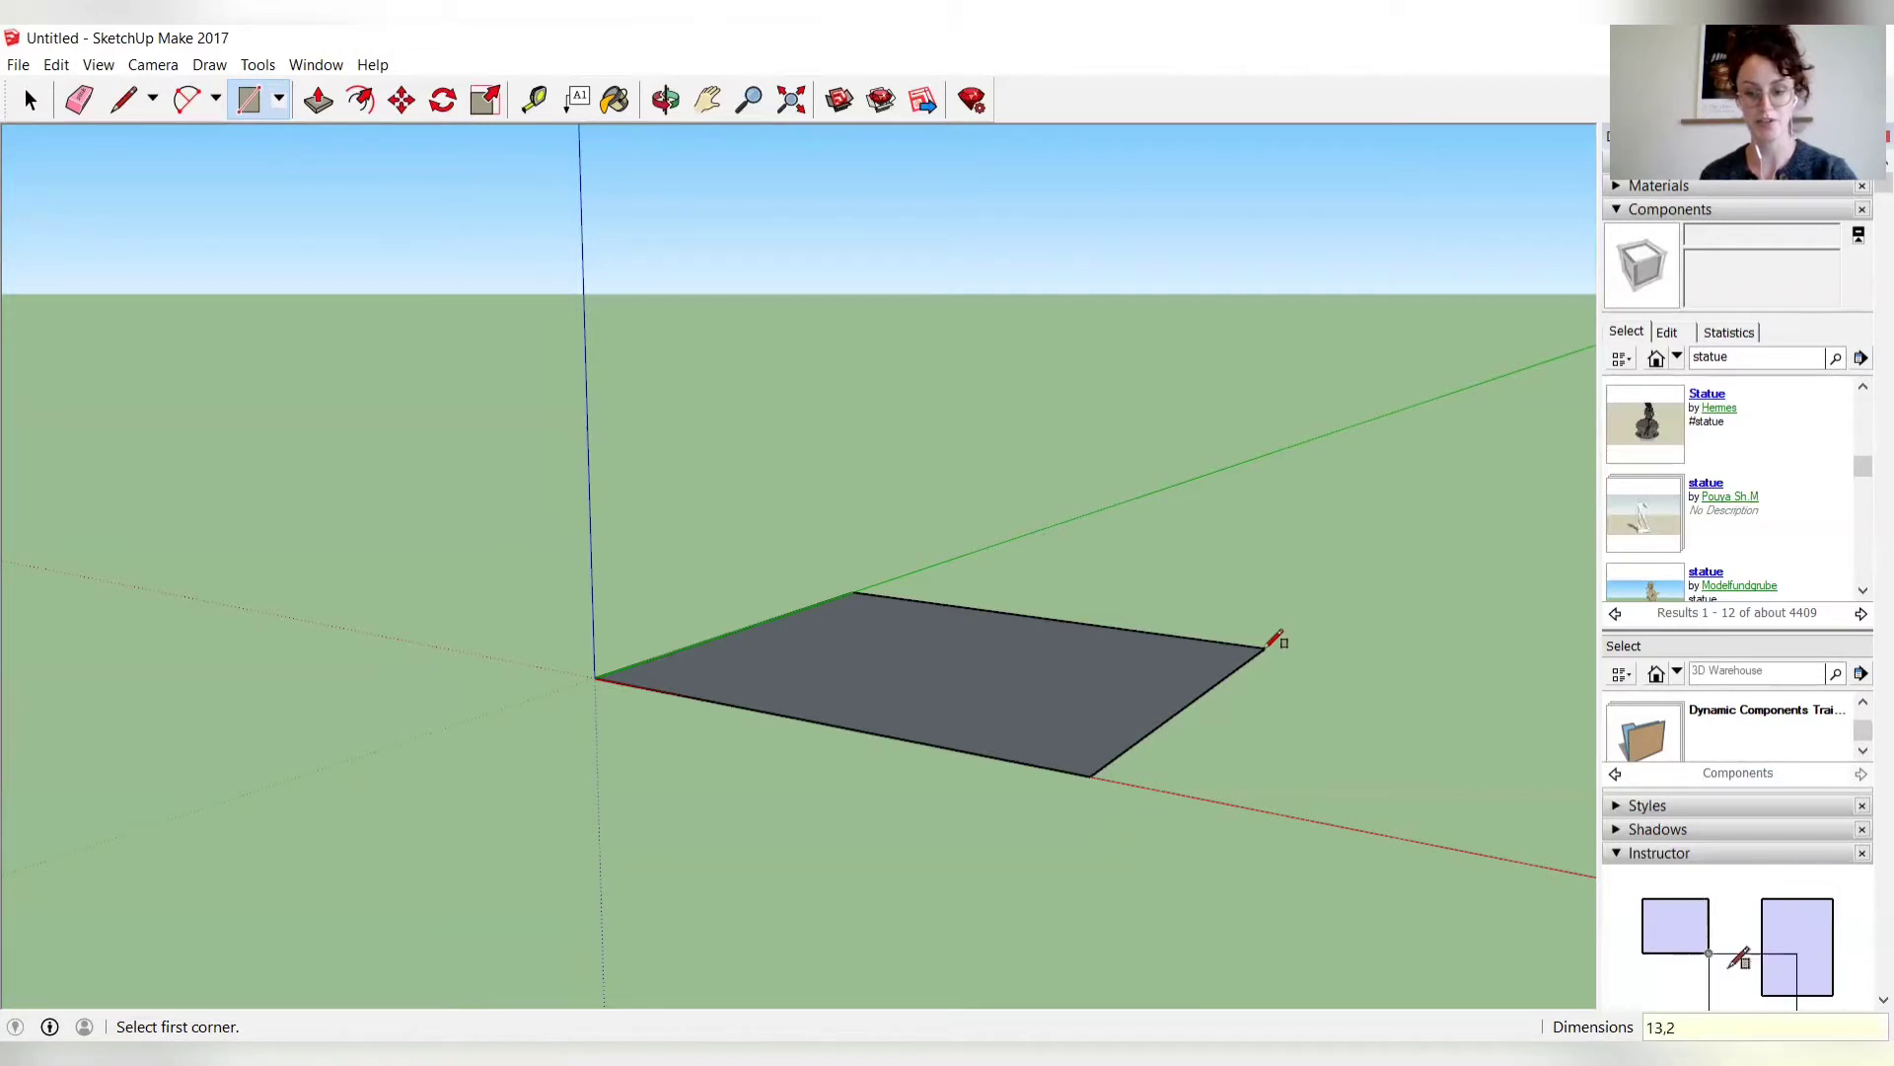
text(;)
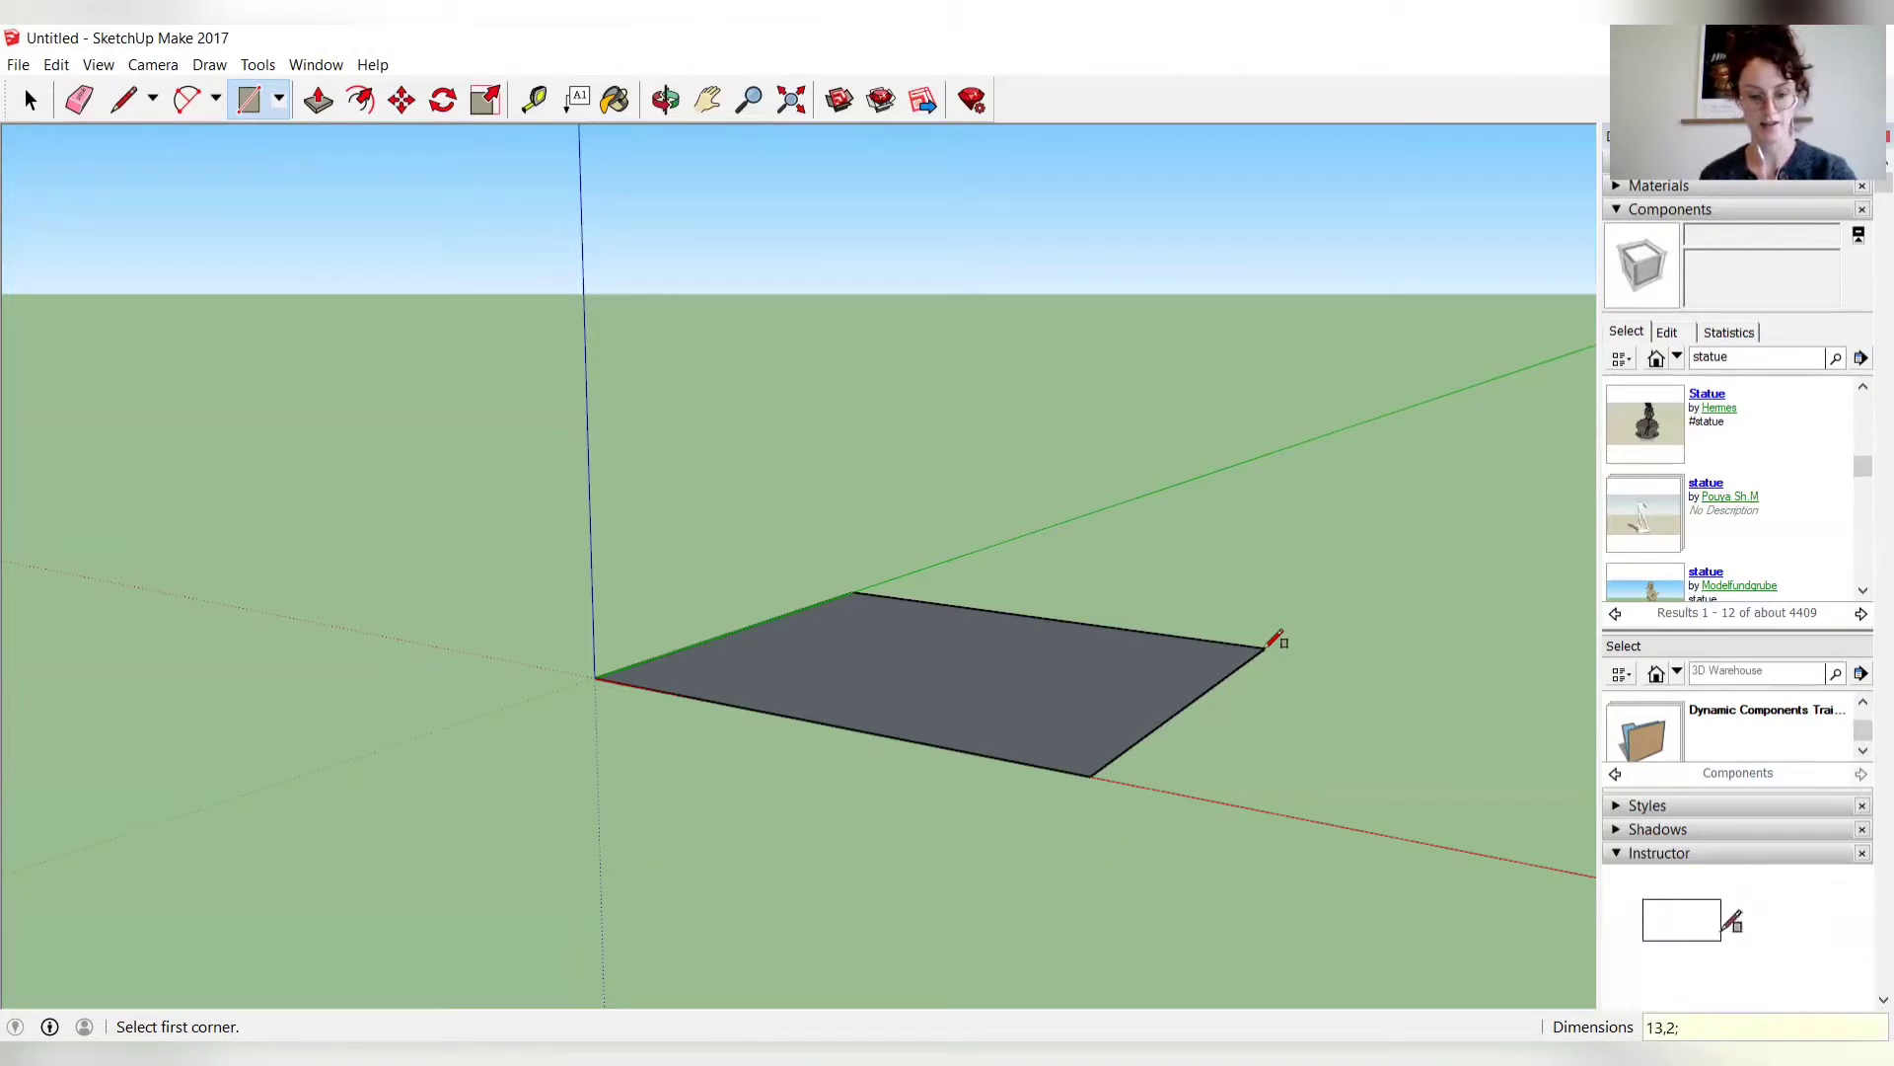
text(7,5)
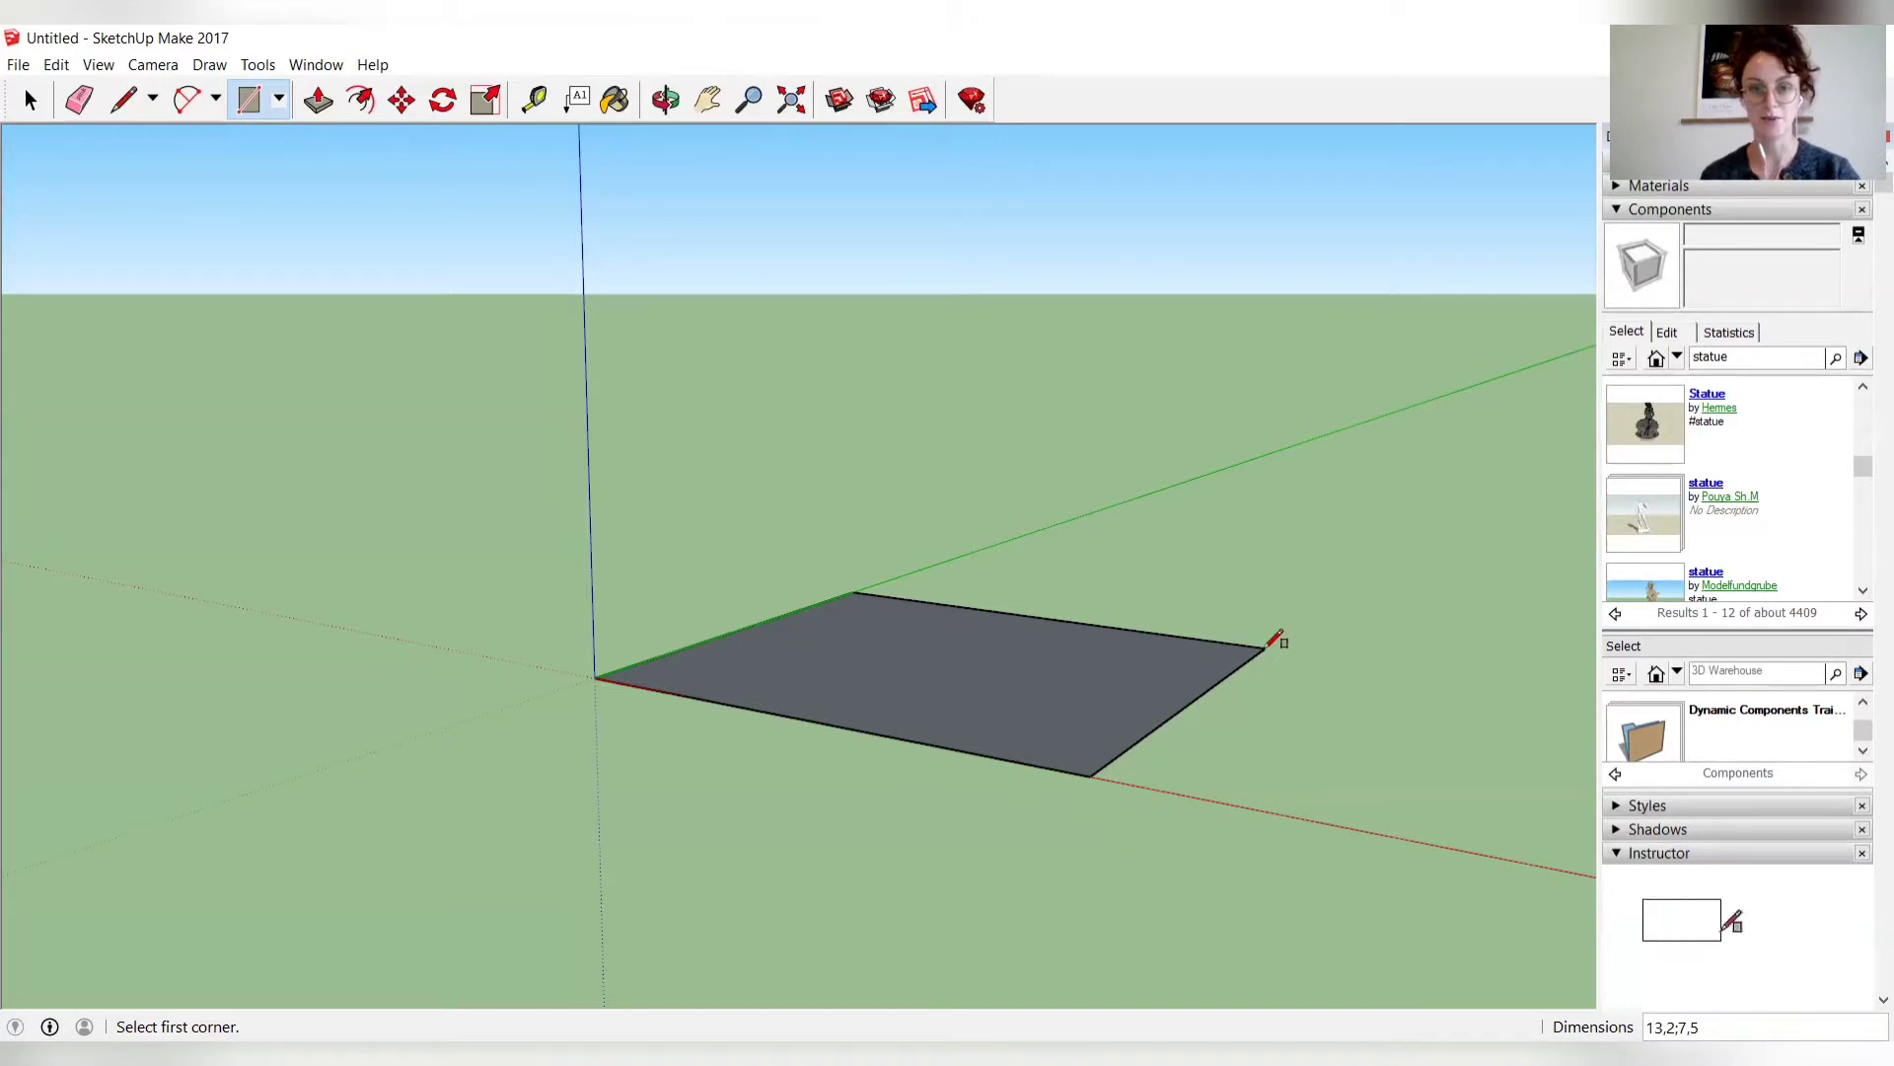
key(ctrl+z)
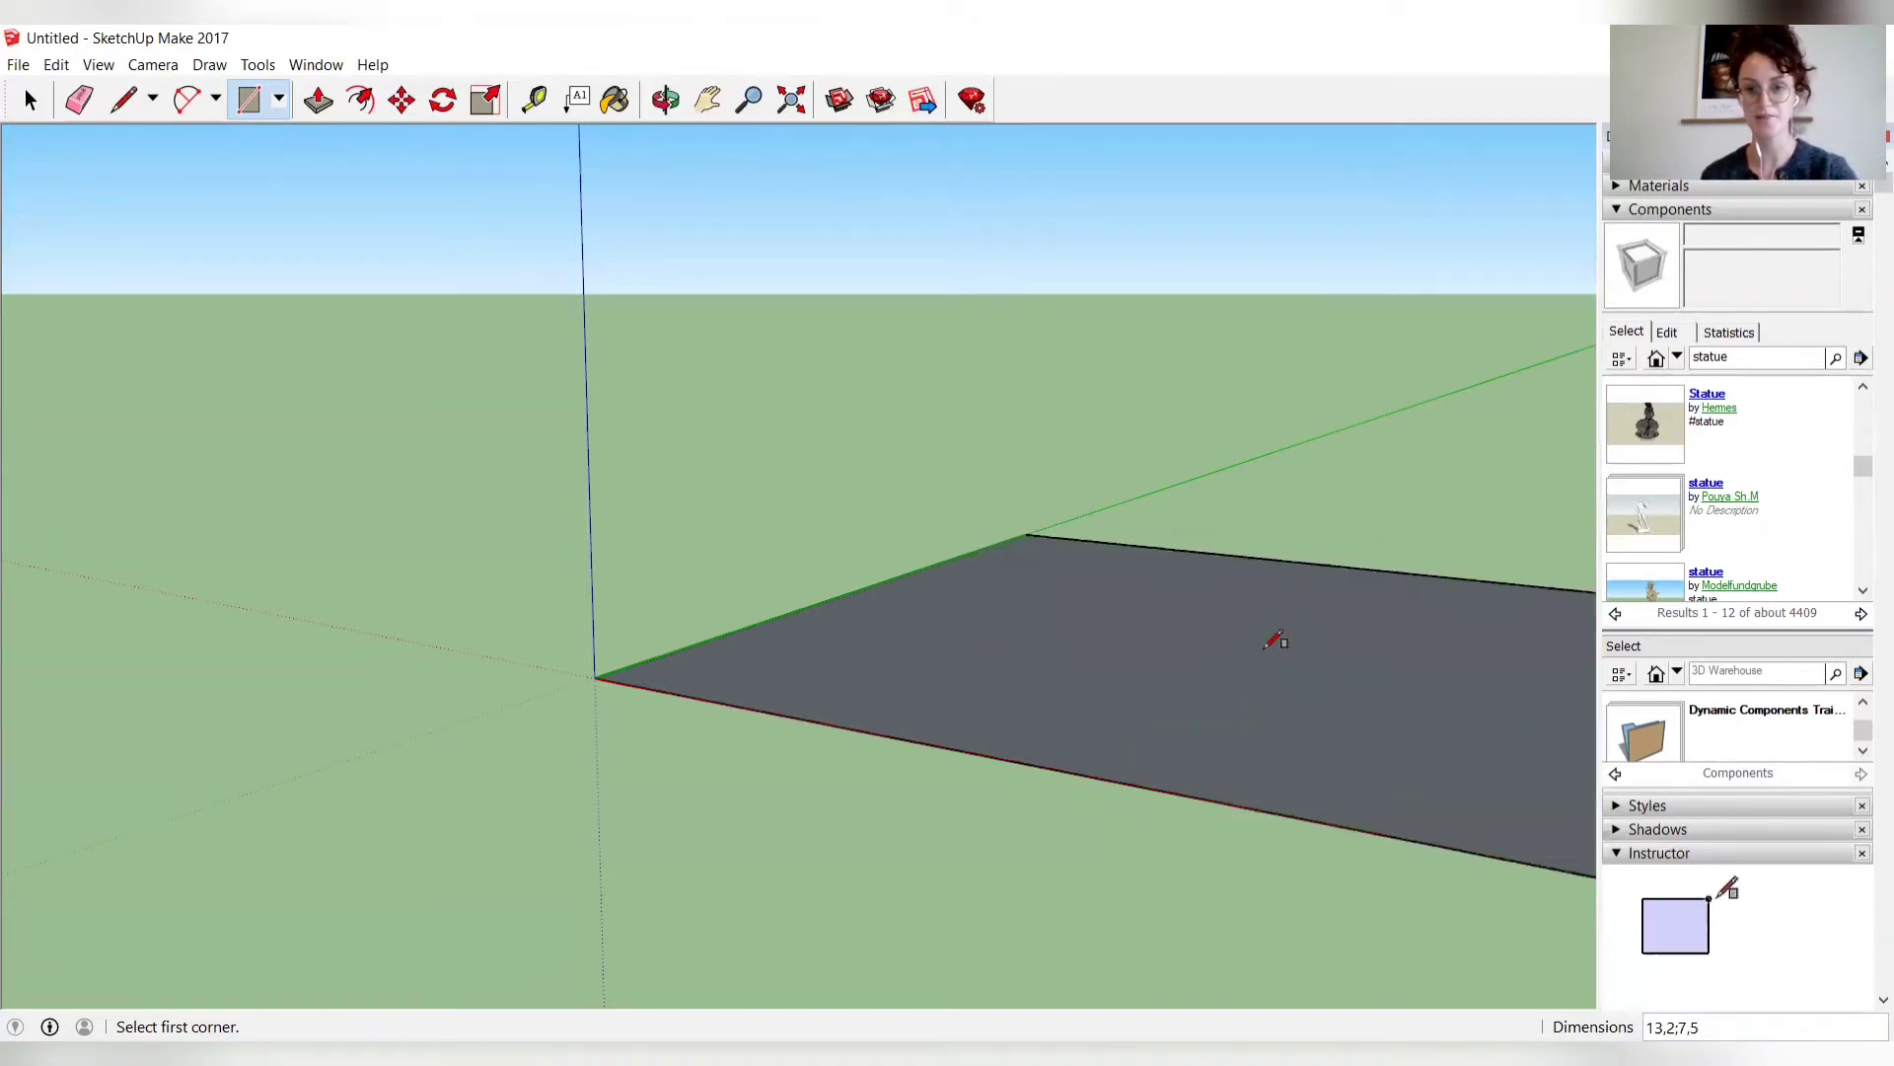
scroll(1273, 642, down, 3)
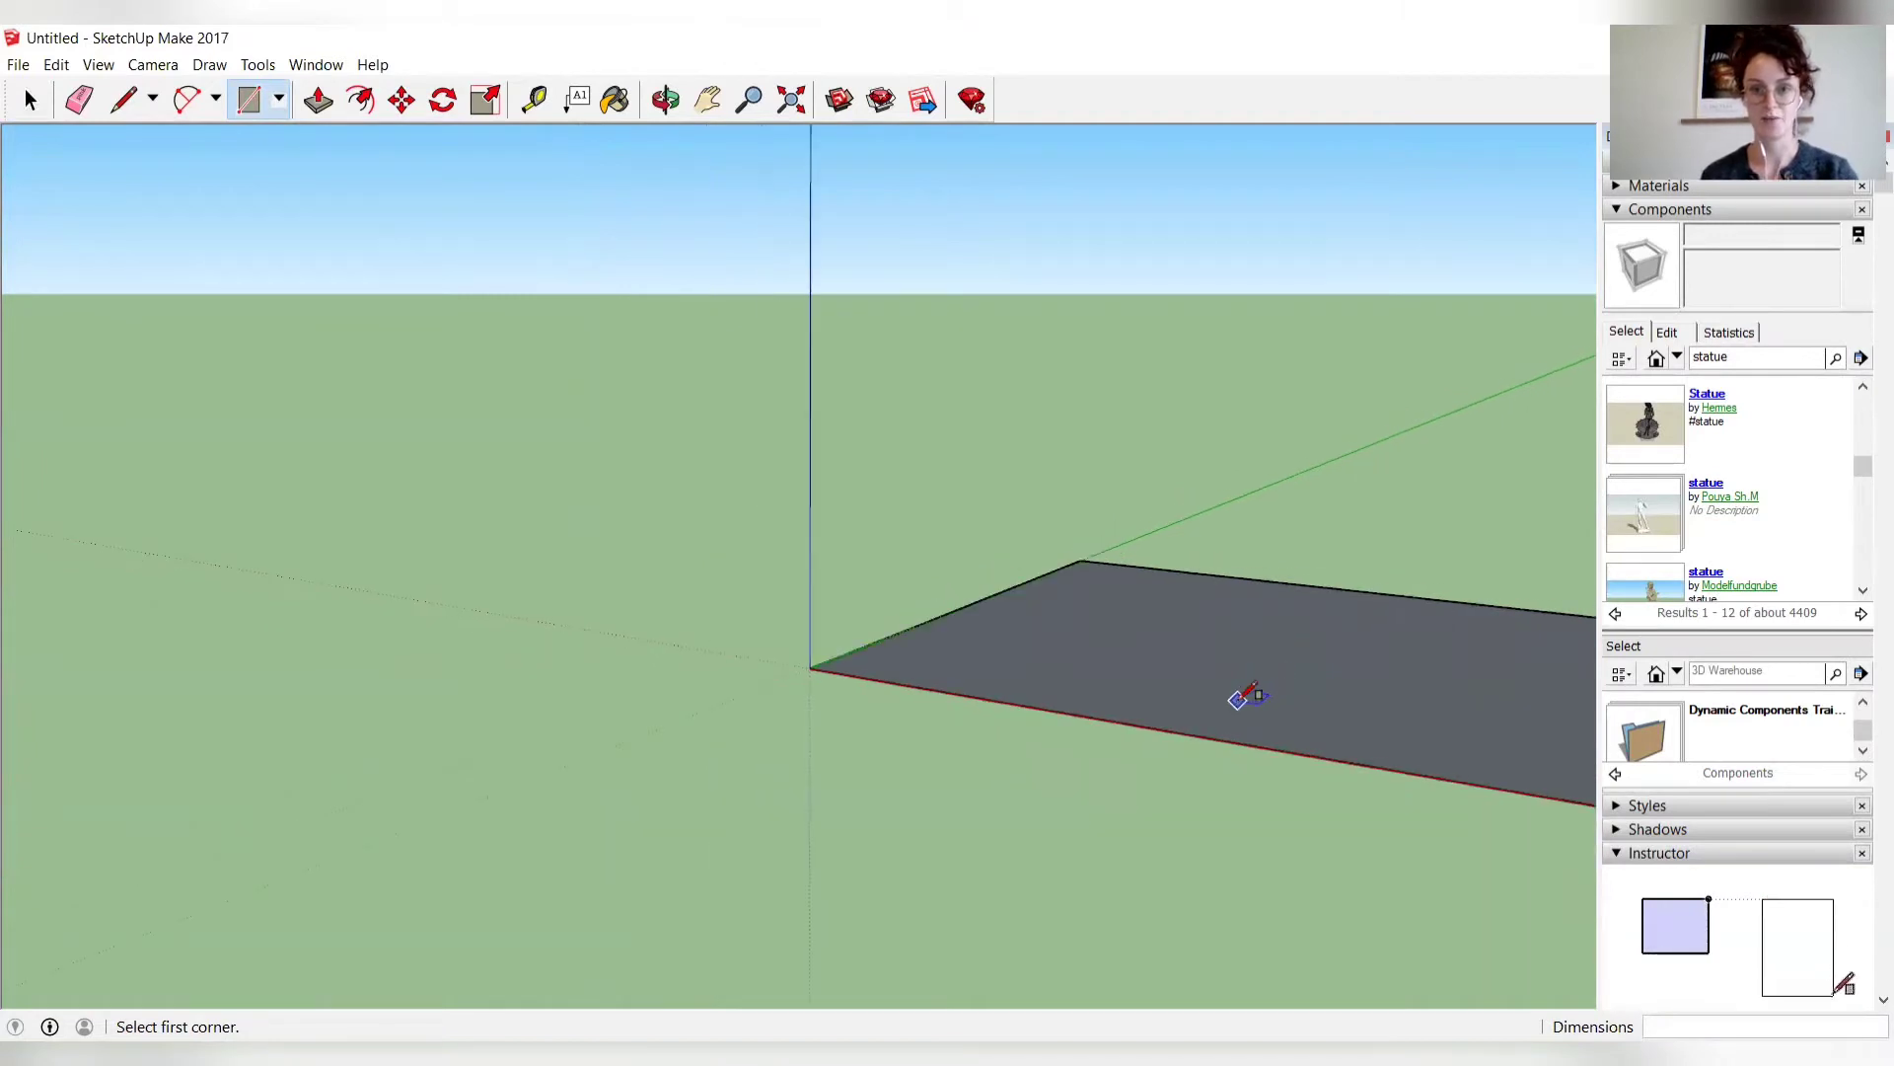
Offset the floor rectangle's edges inward by exactly 0,44 with the Offset tool.
click(707, 100)
drag(1125, 478, 973, 575)
key(o)
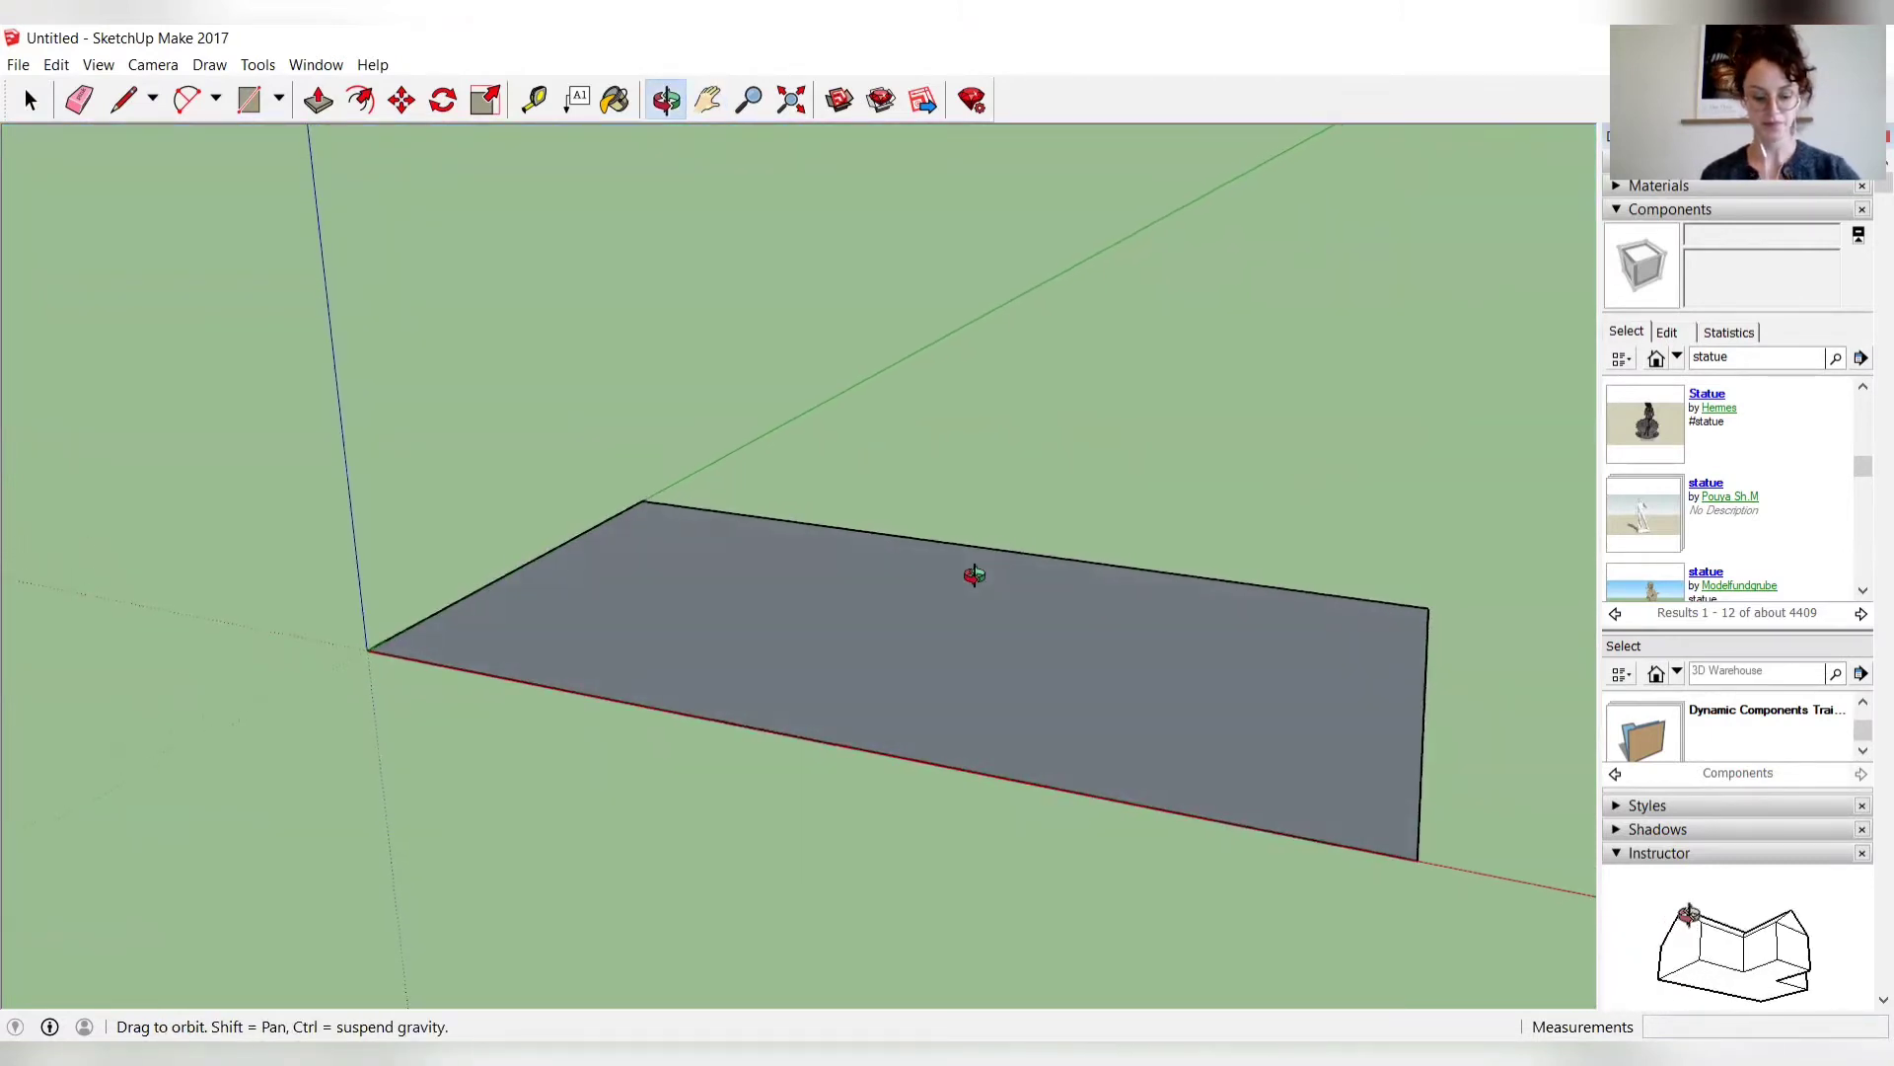
key(h)
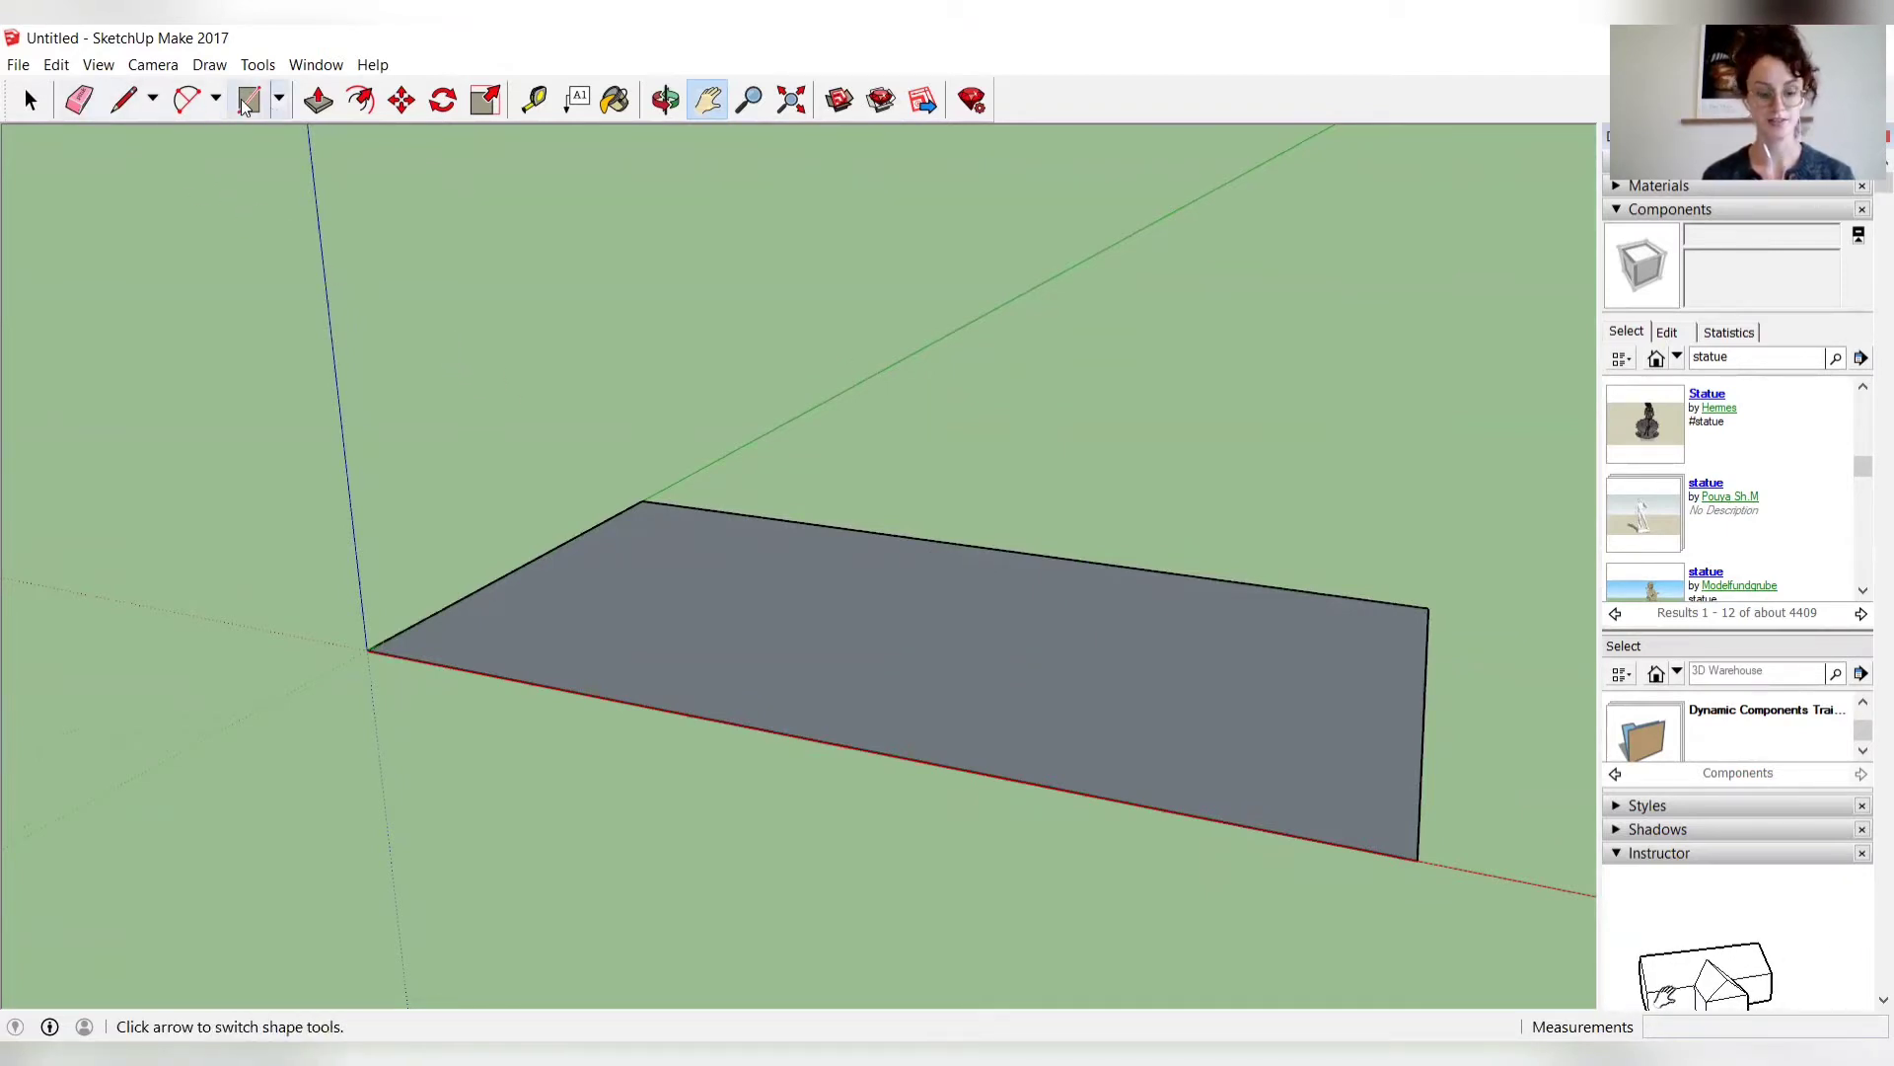
click(360, 101)
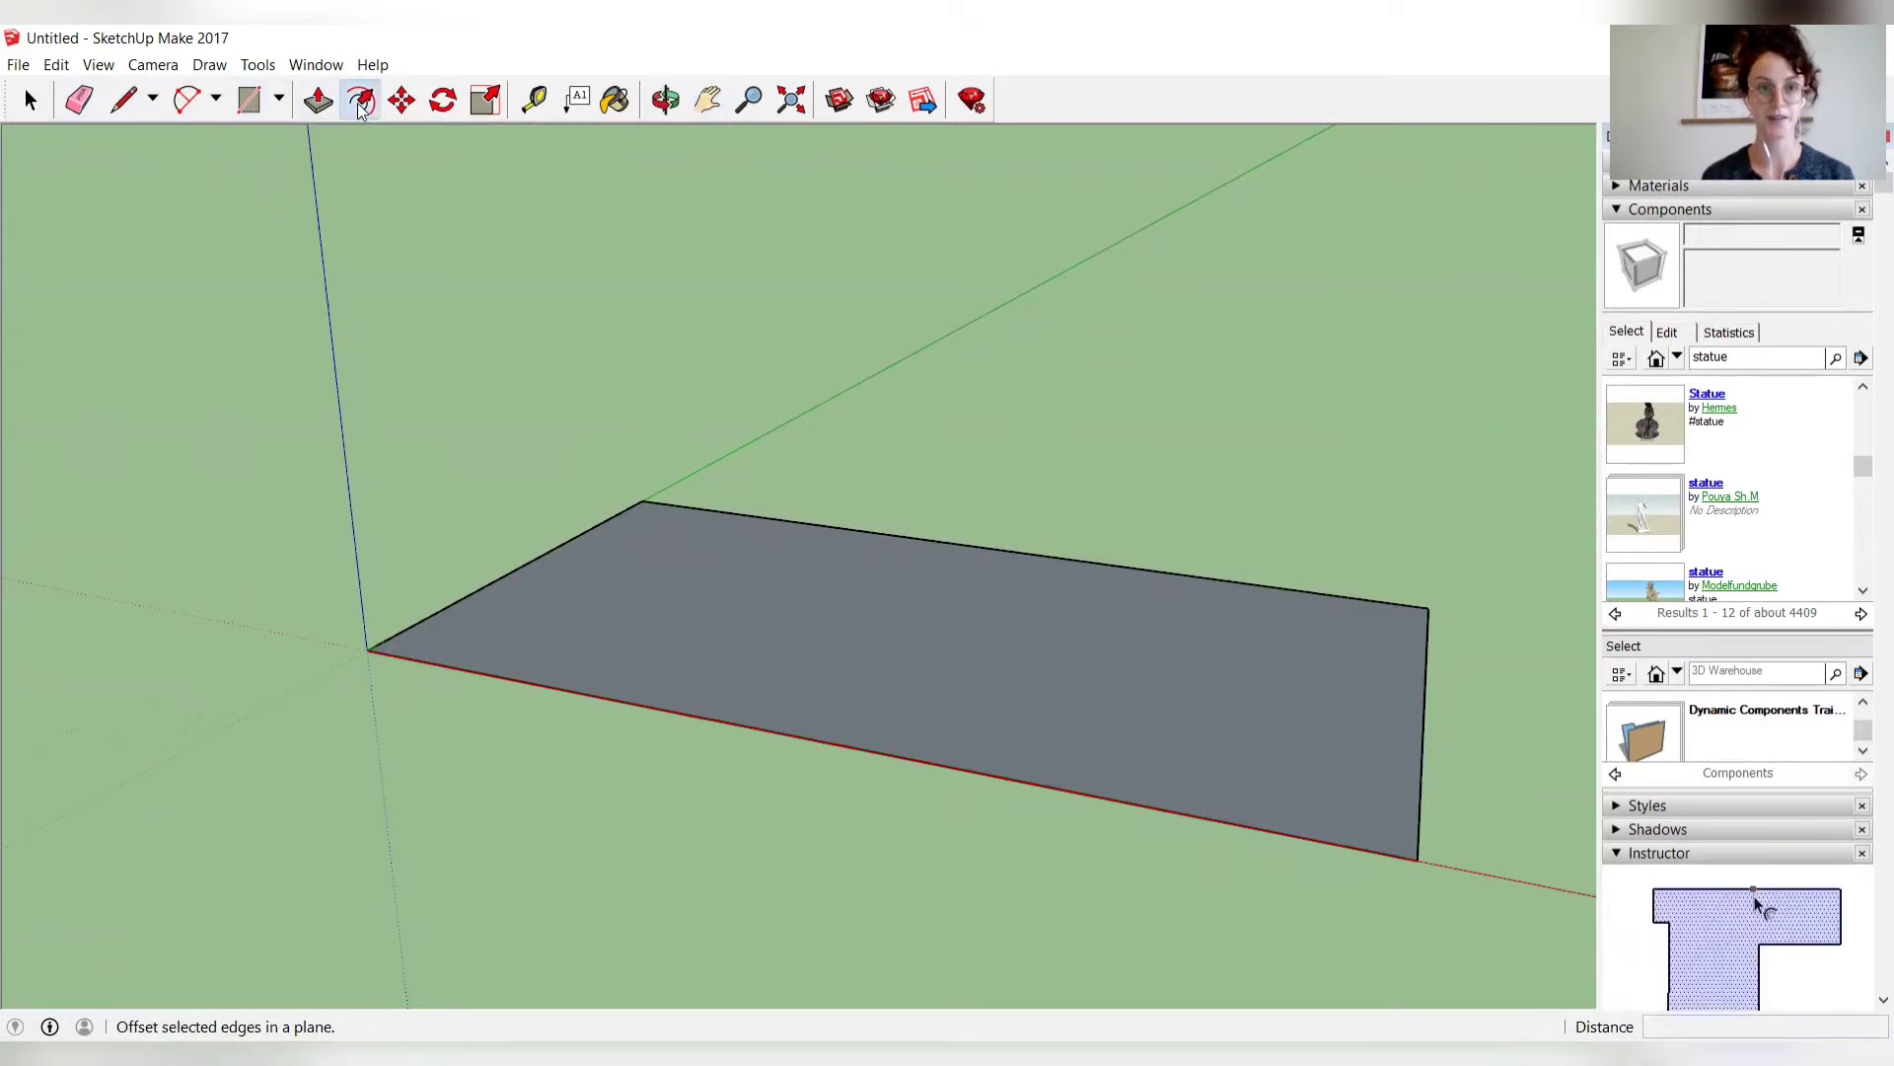
click(460, 639)
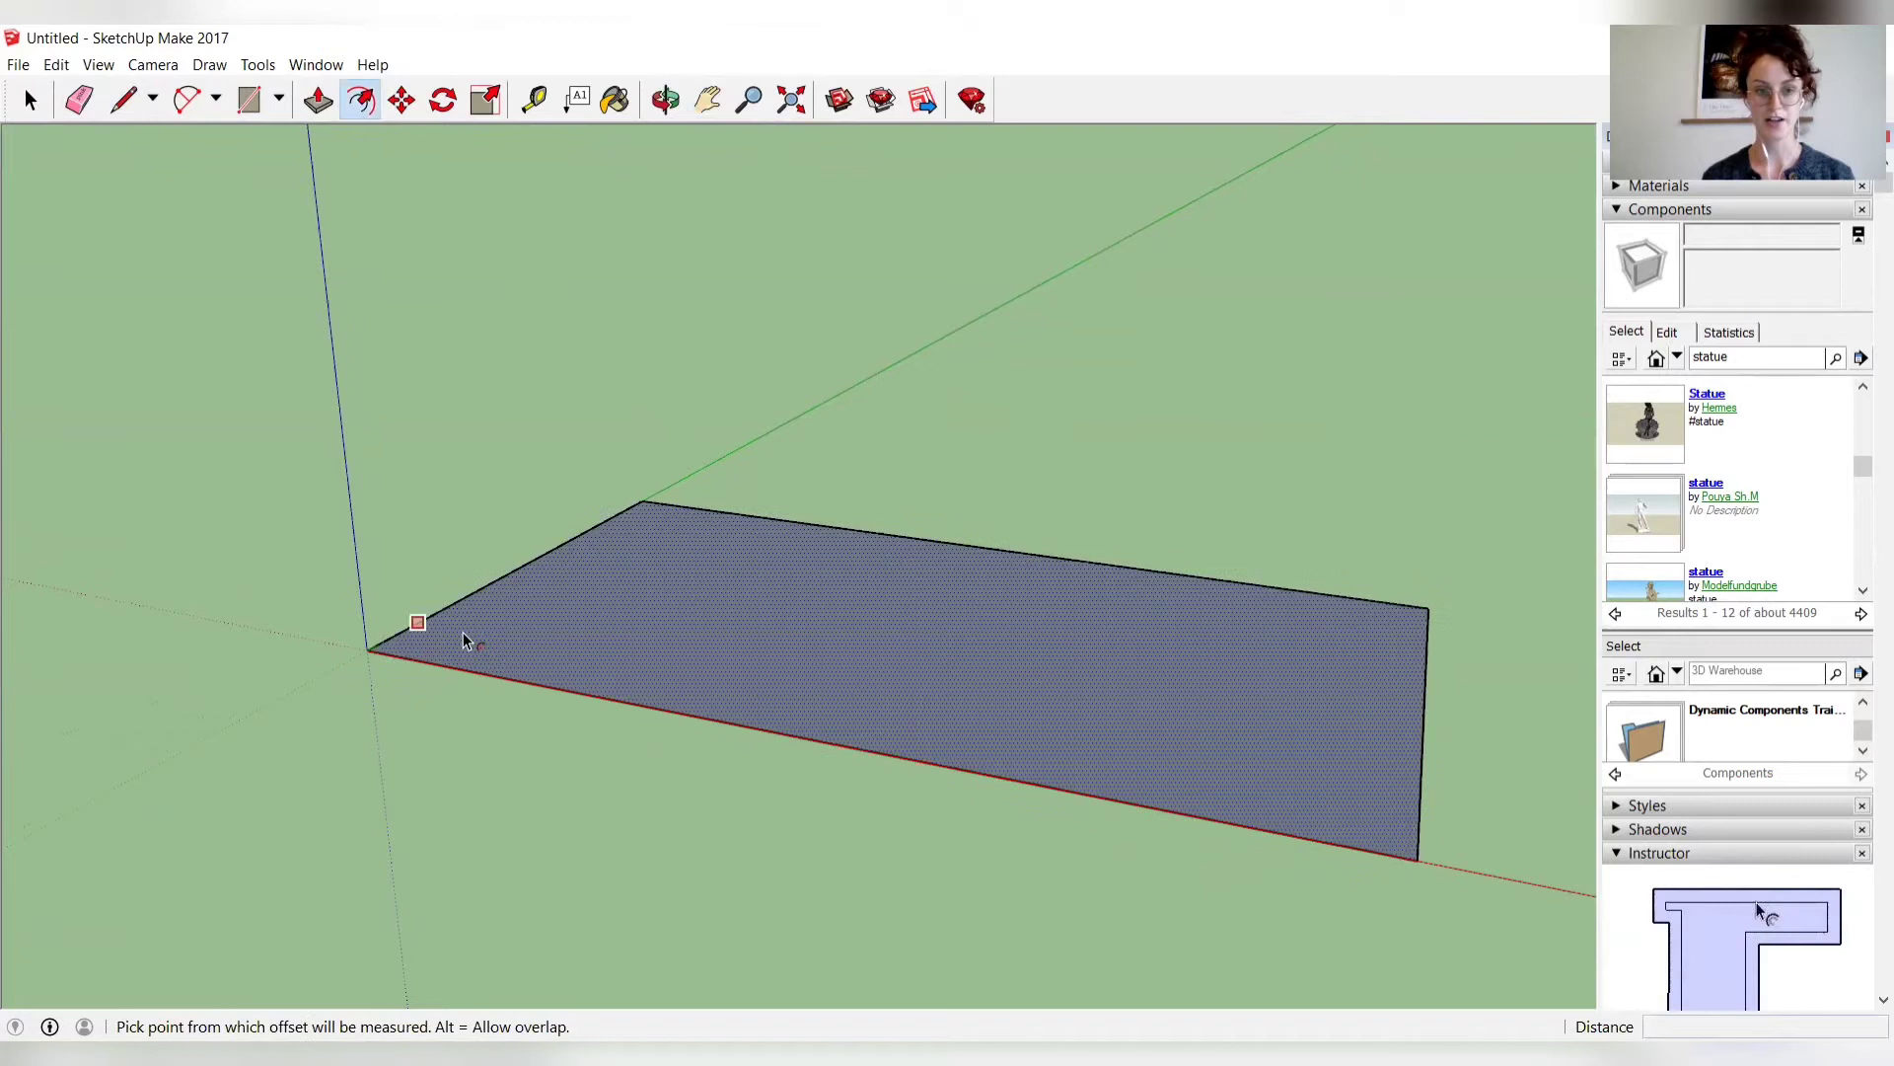
click(402, 655)
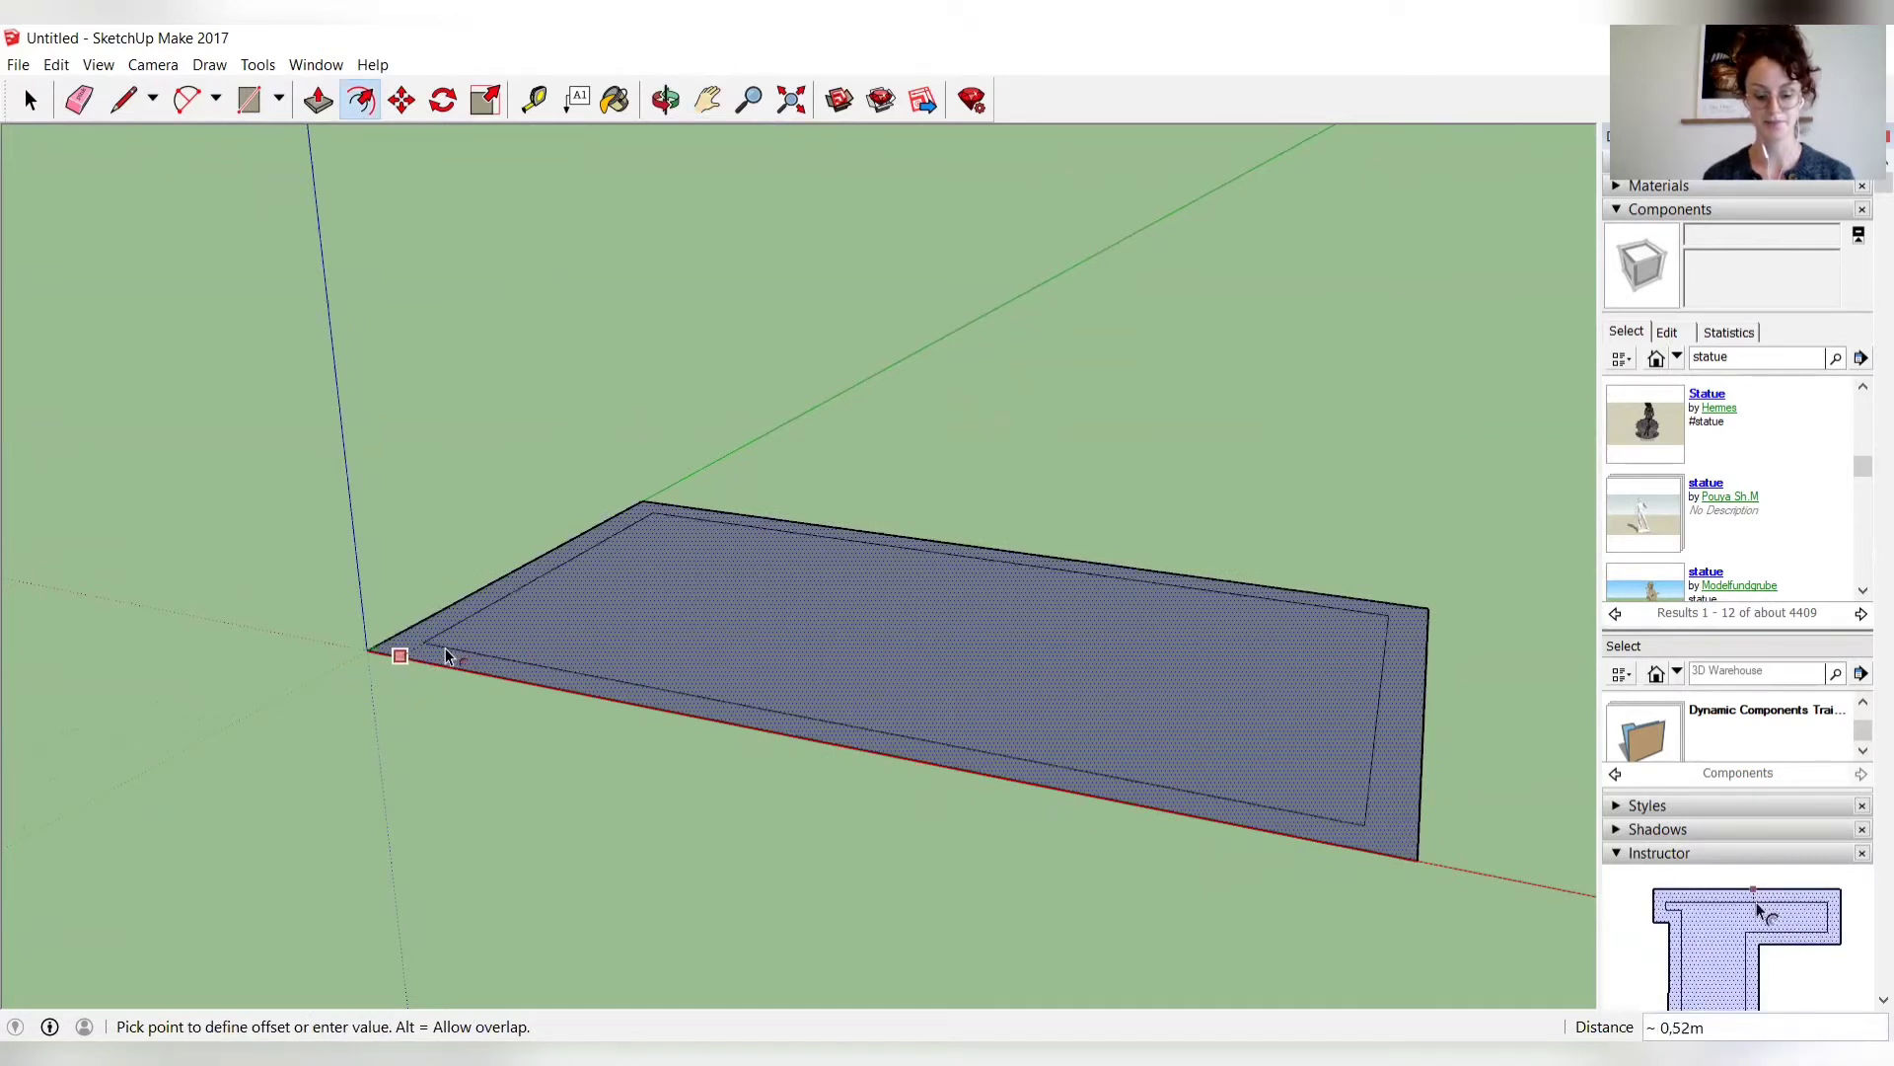
click(447, 656)
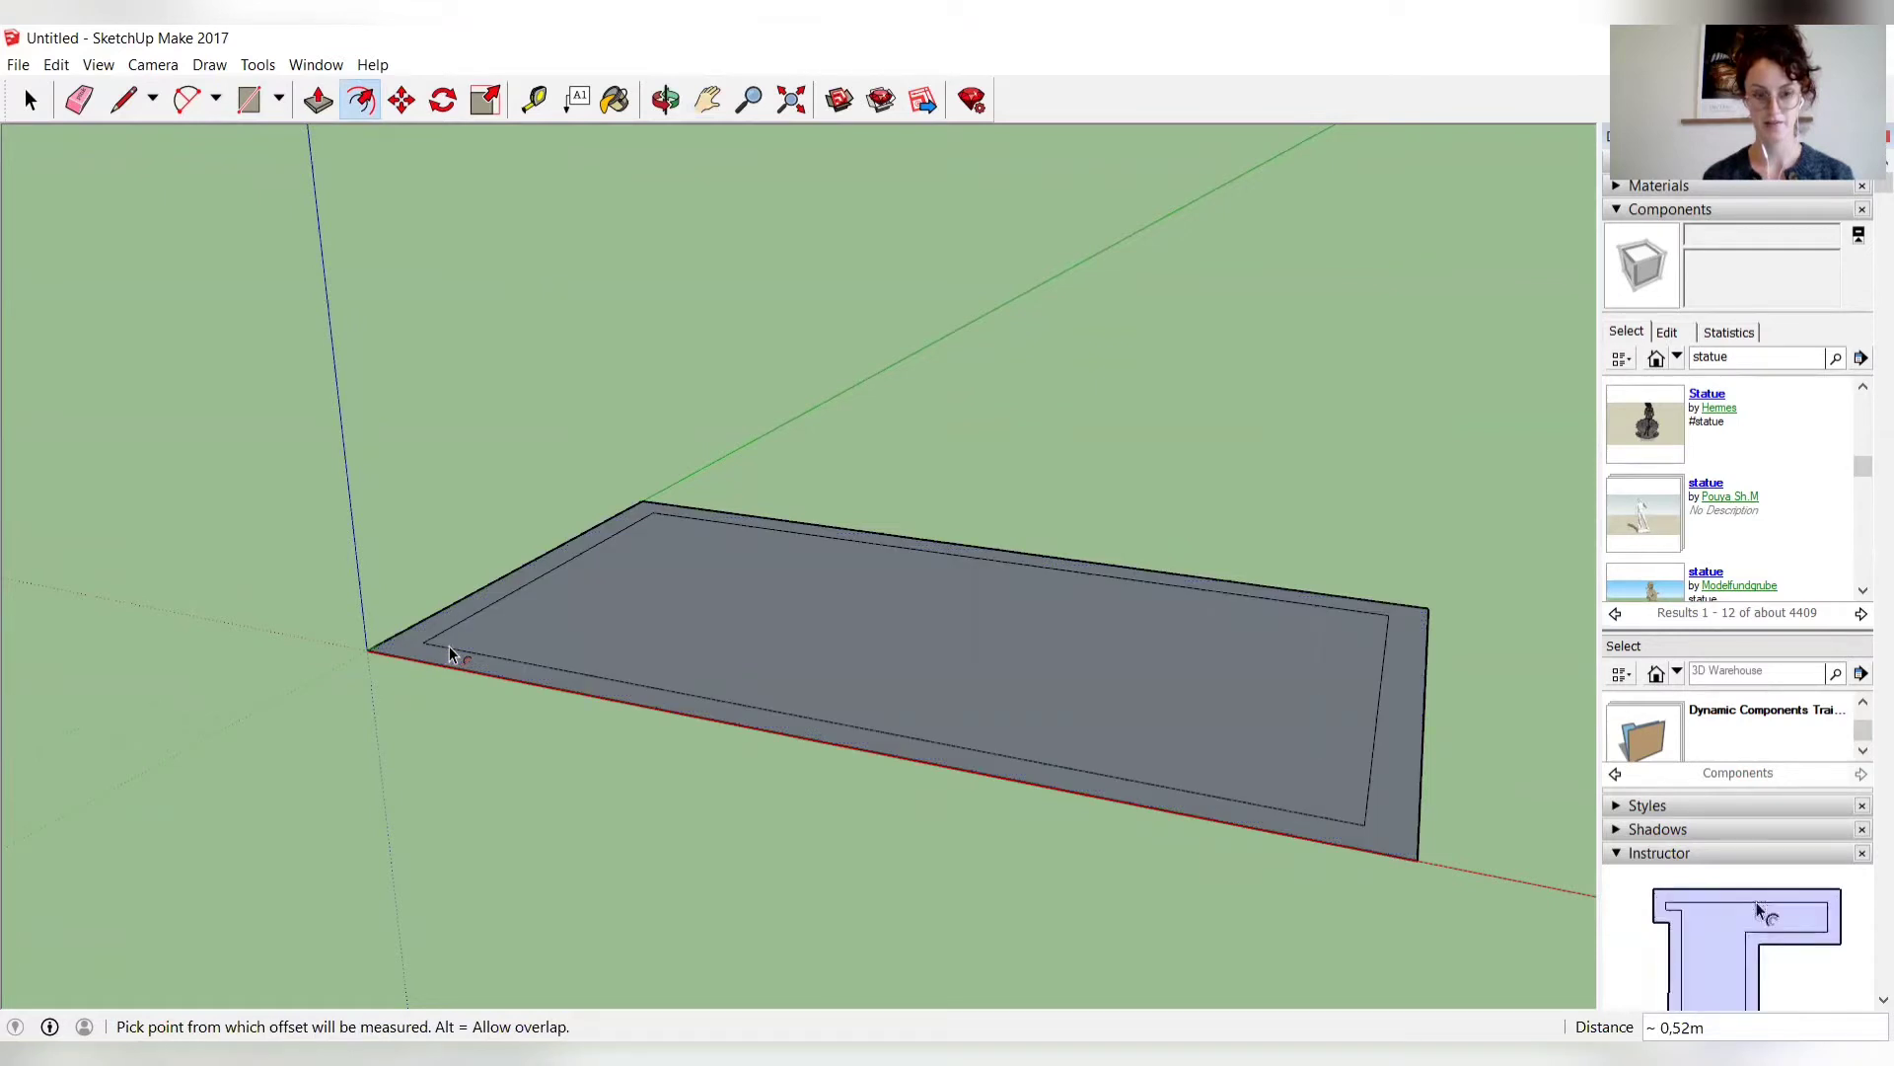
key(ctrl+z)
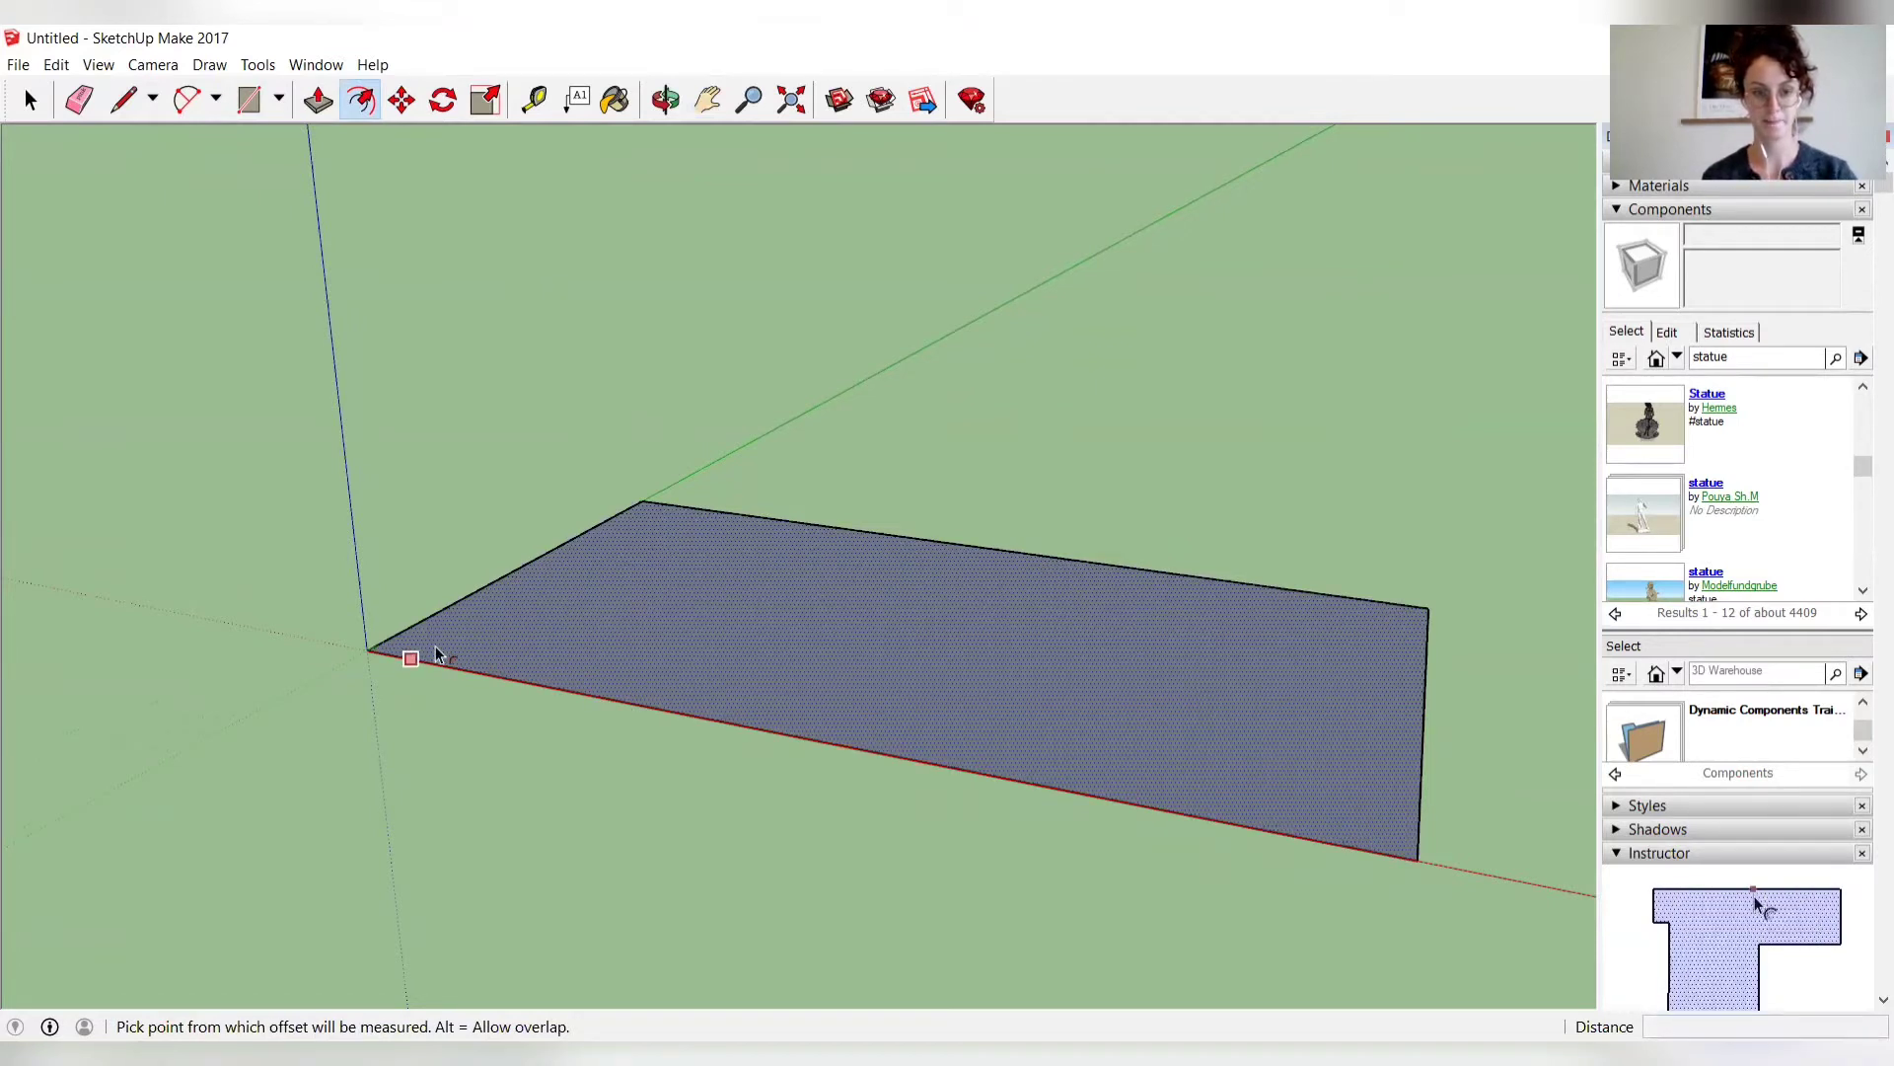
click(426, 649)
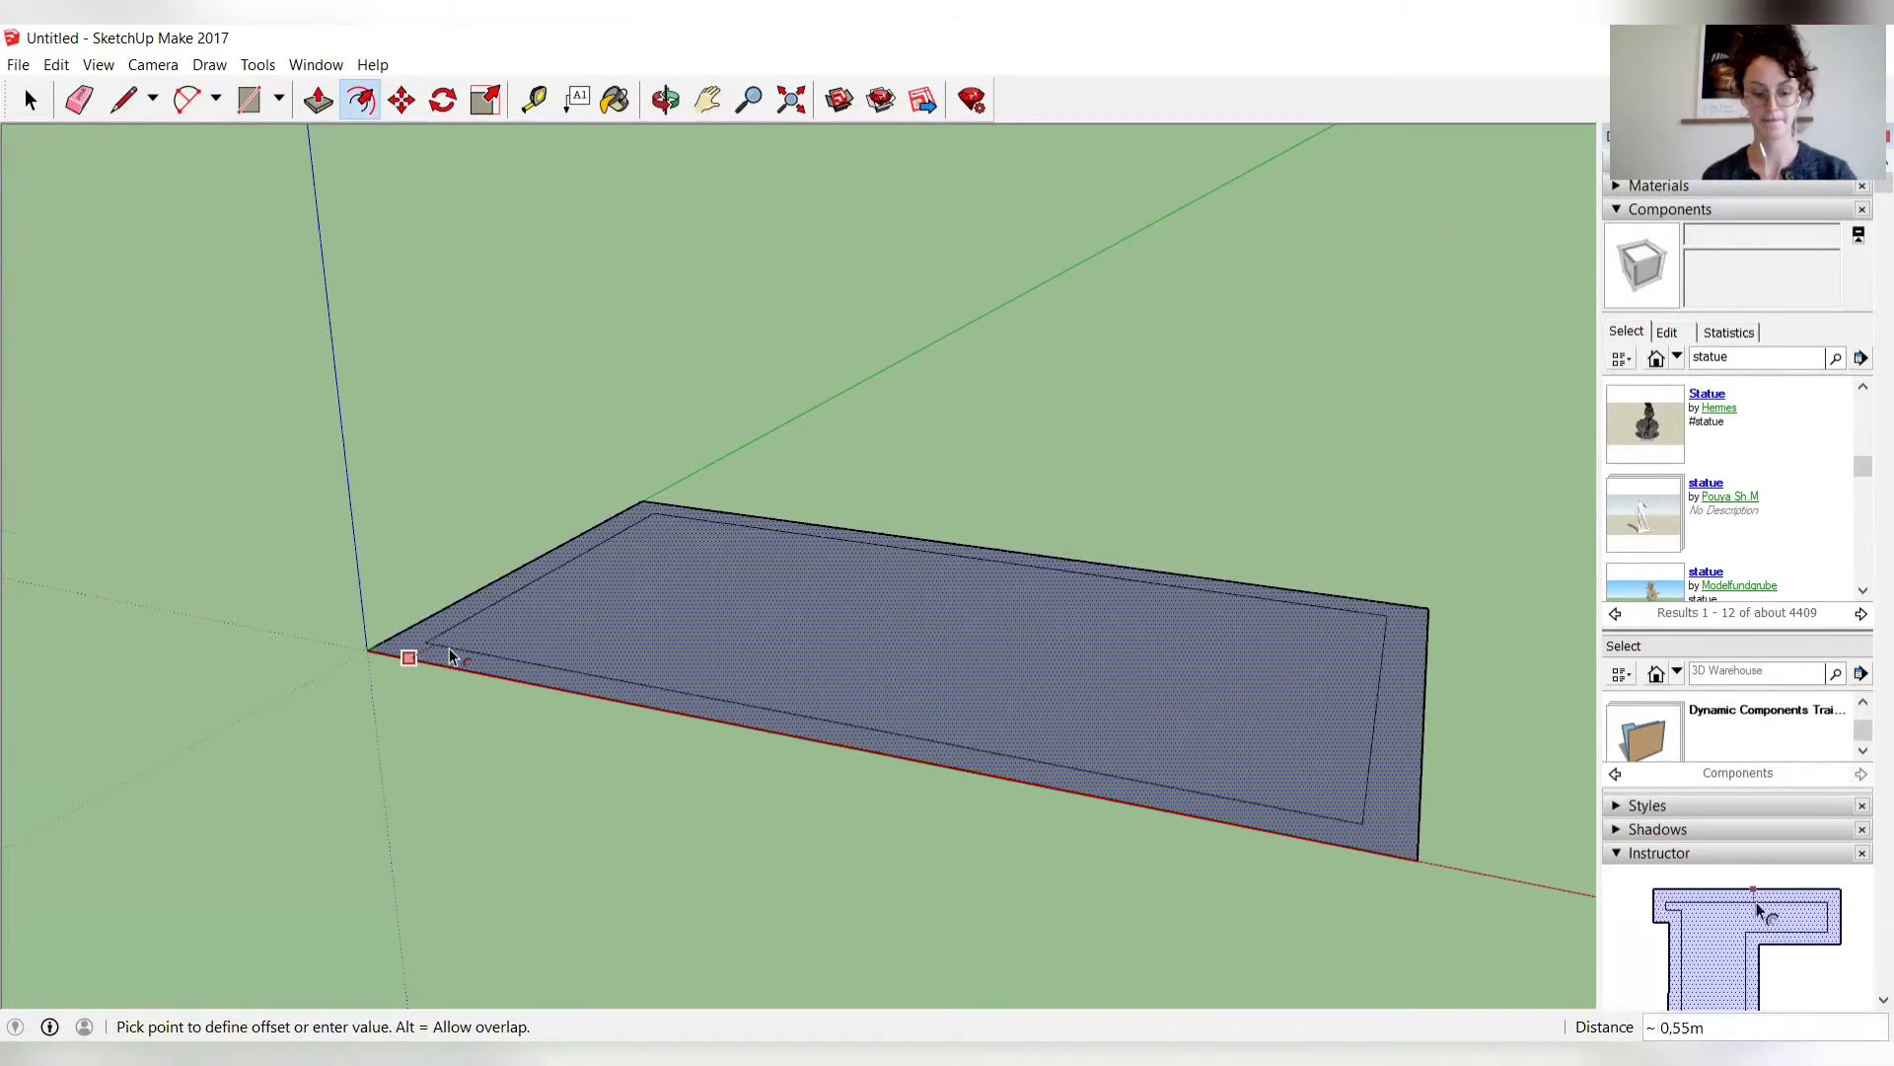
click(449, 654)
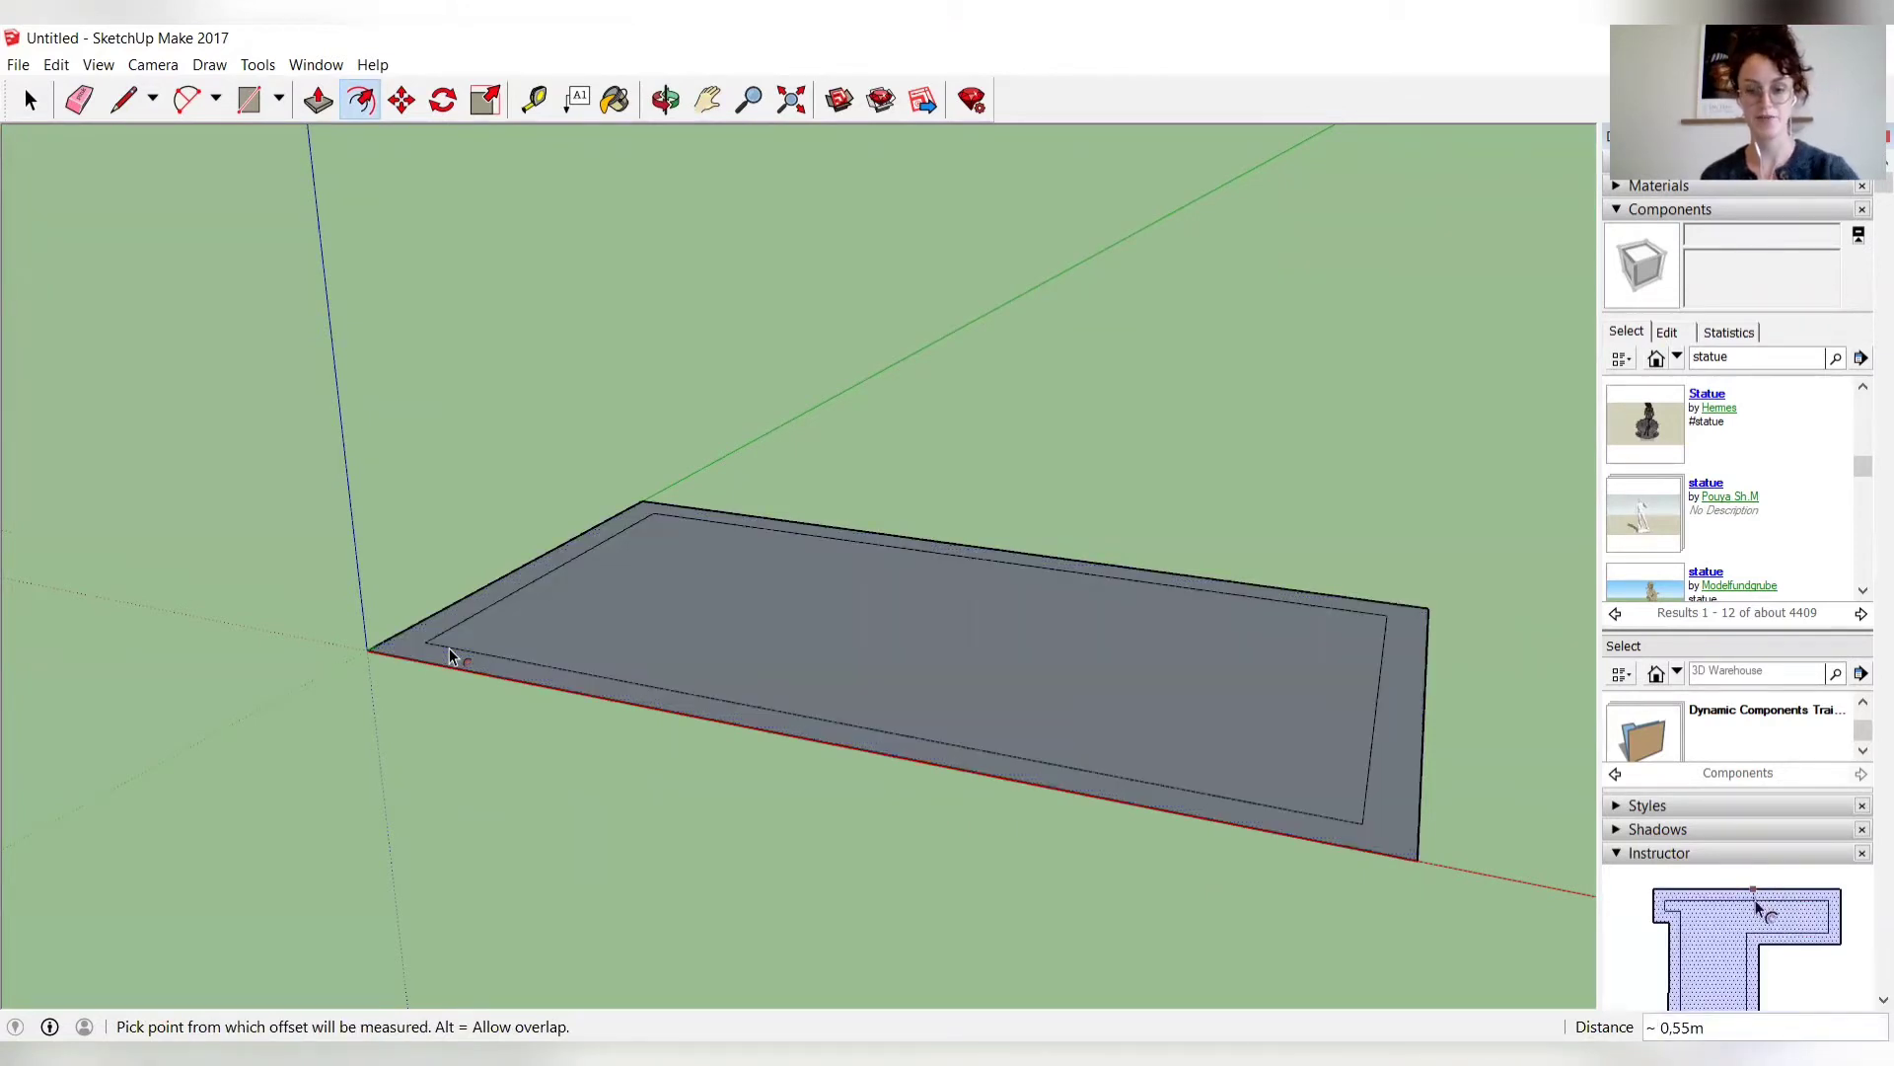
text(0,)
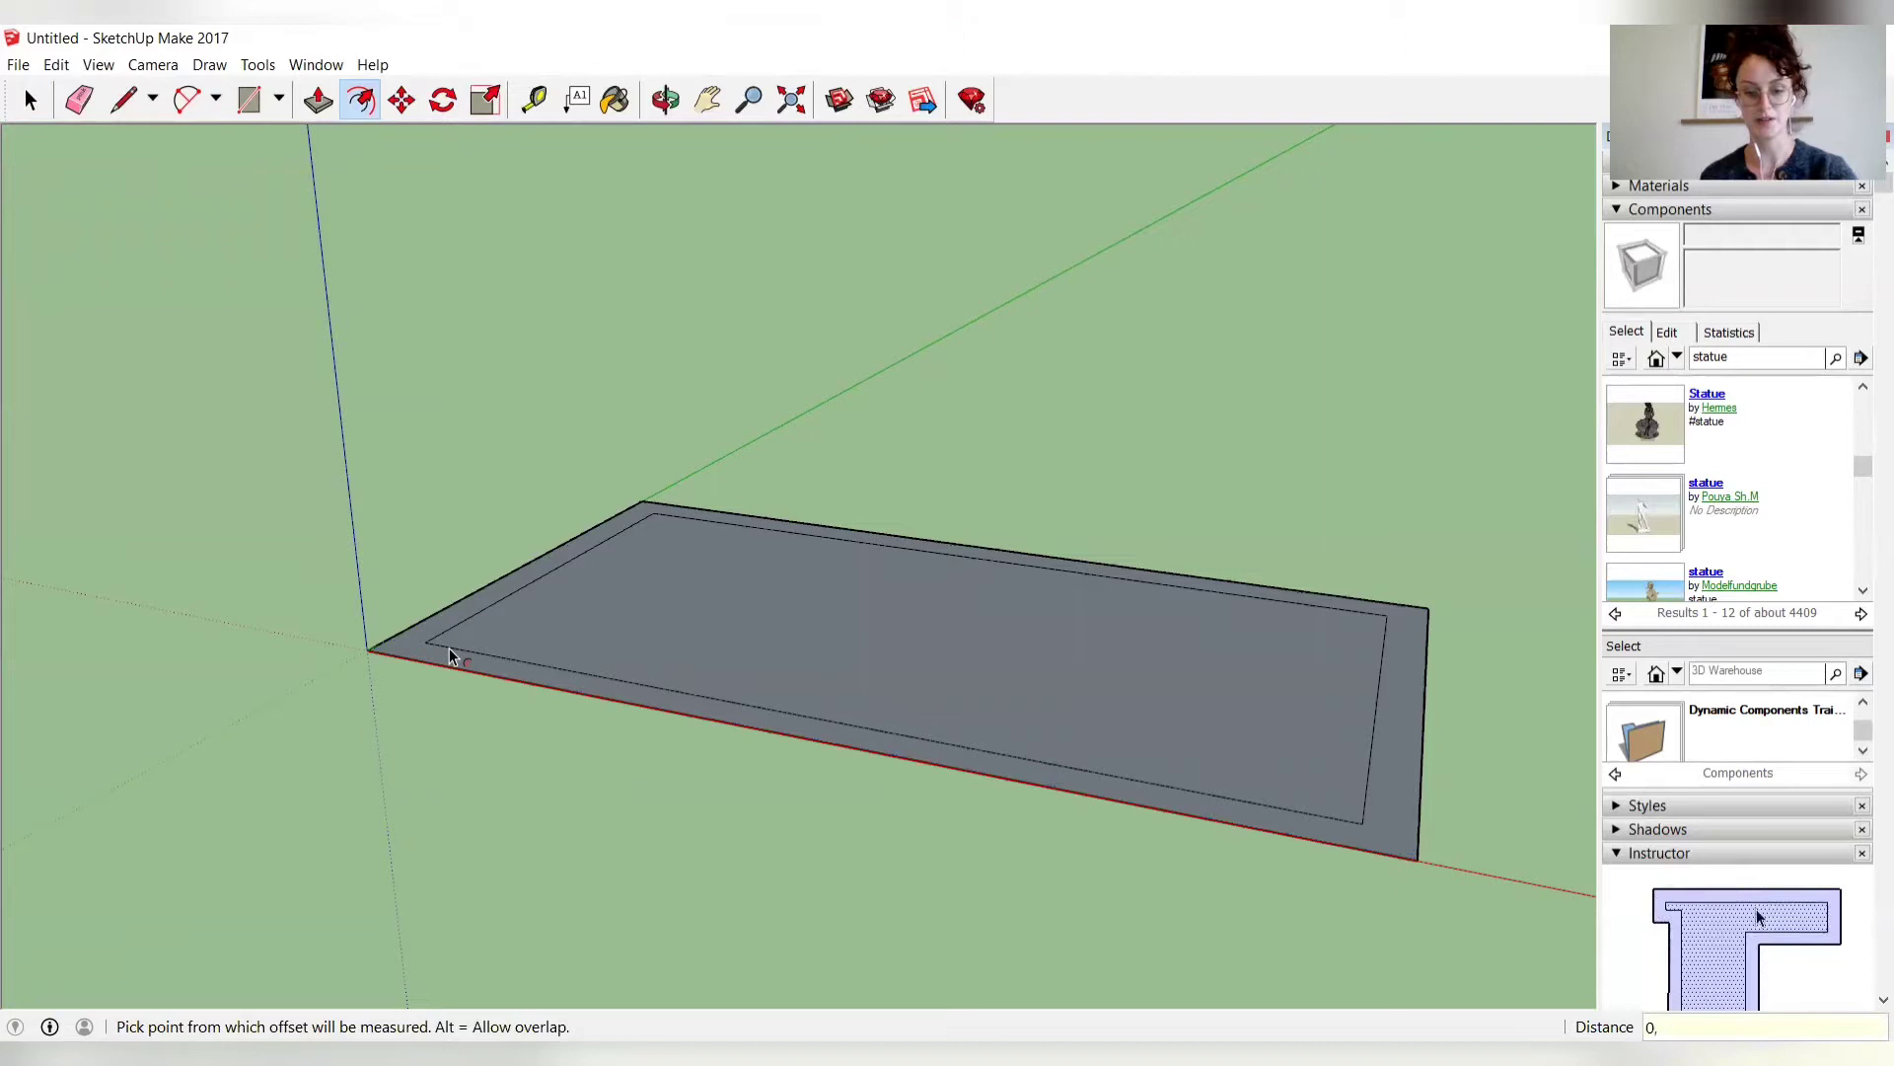
text(44)
key(Return)
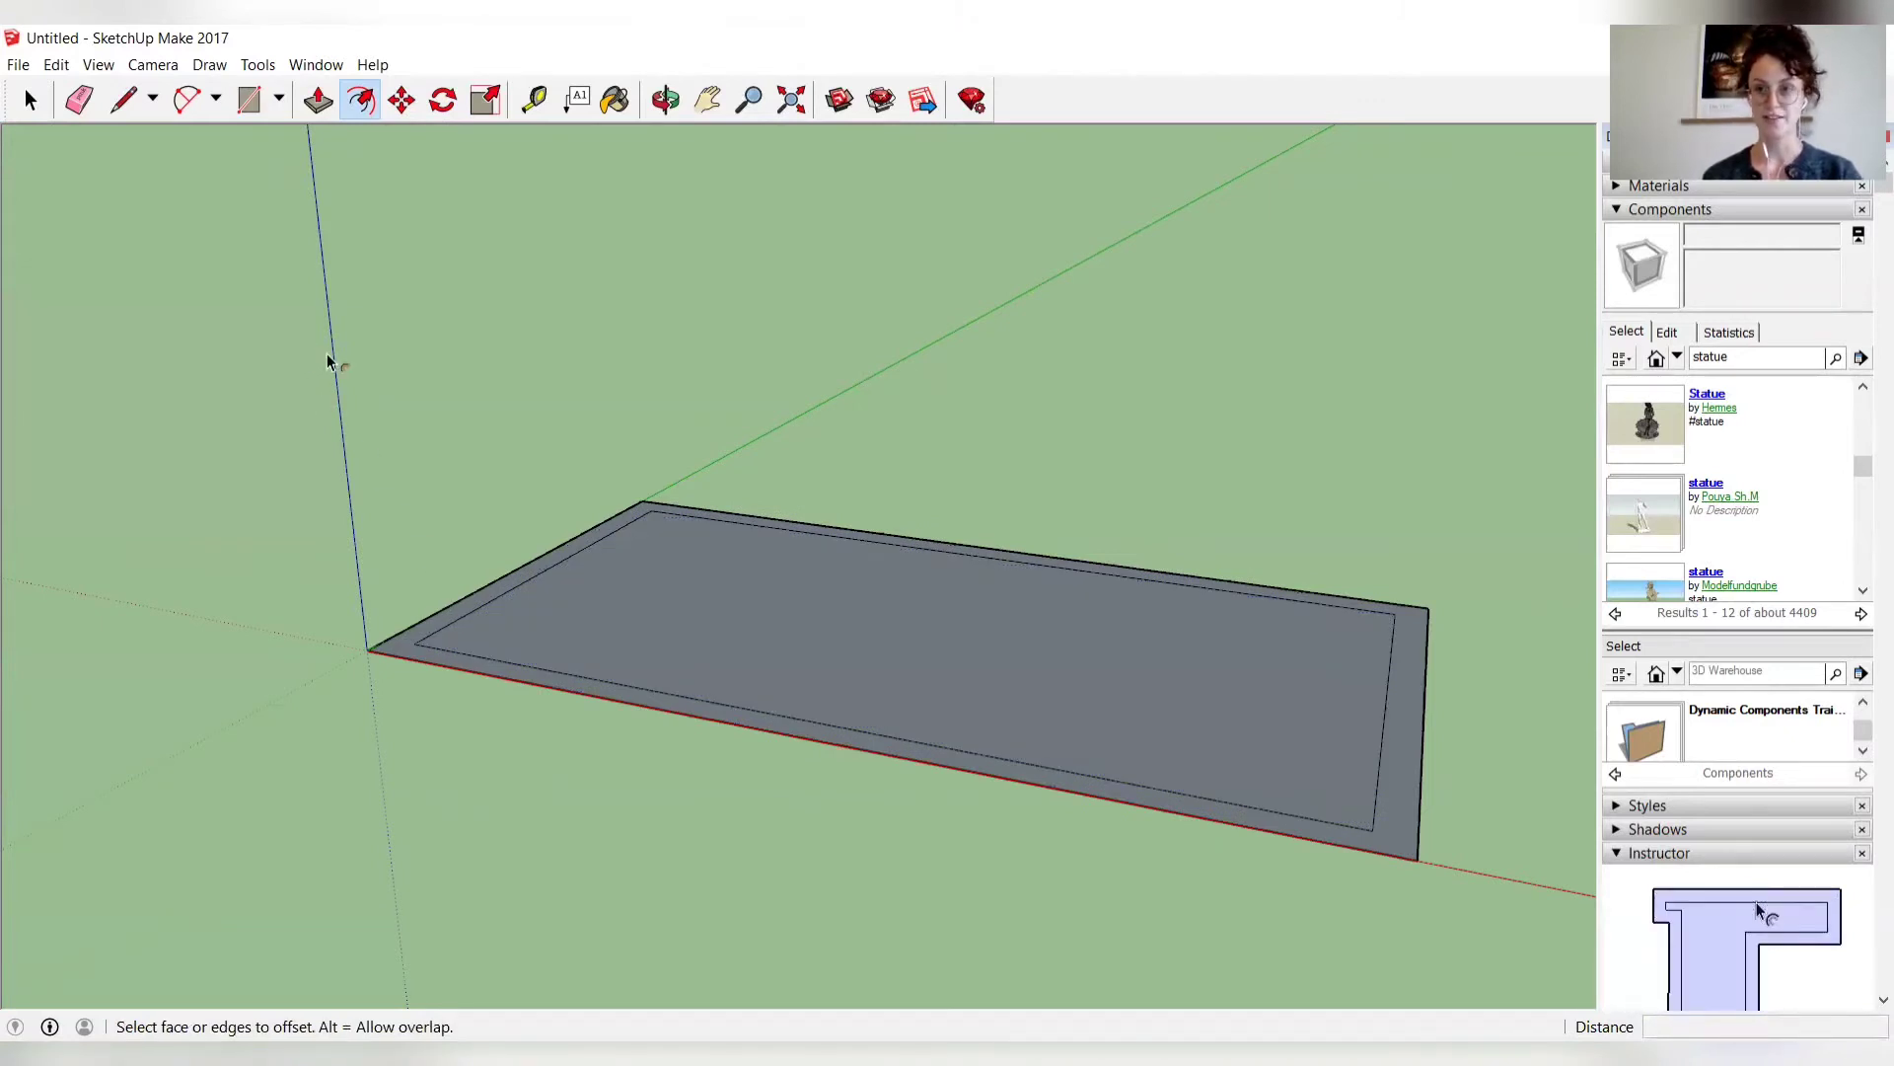
Push/pull the border strip up 6 m into walls, then orbit to view the box.
click(318, 102)
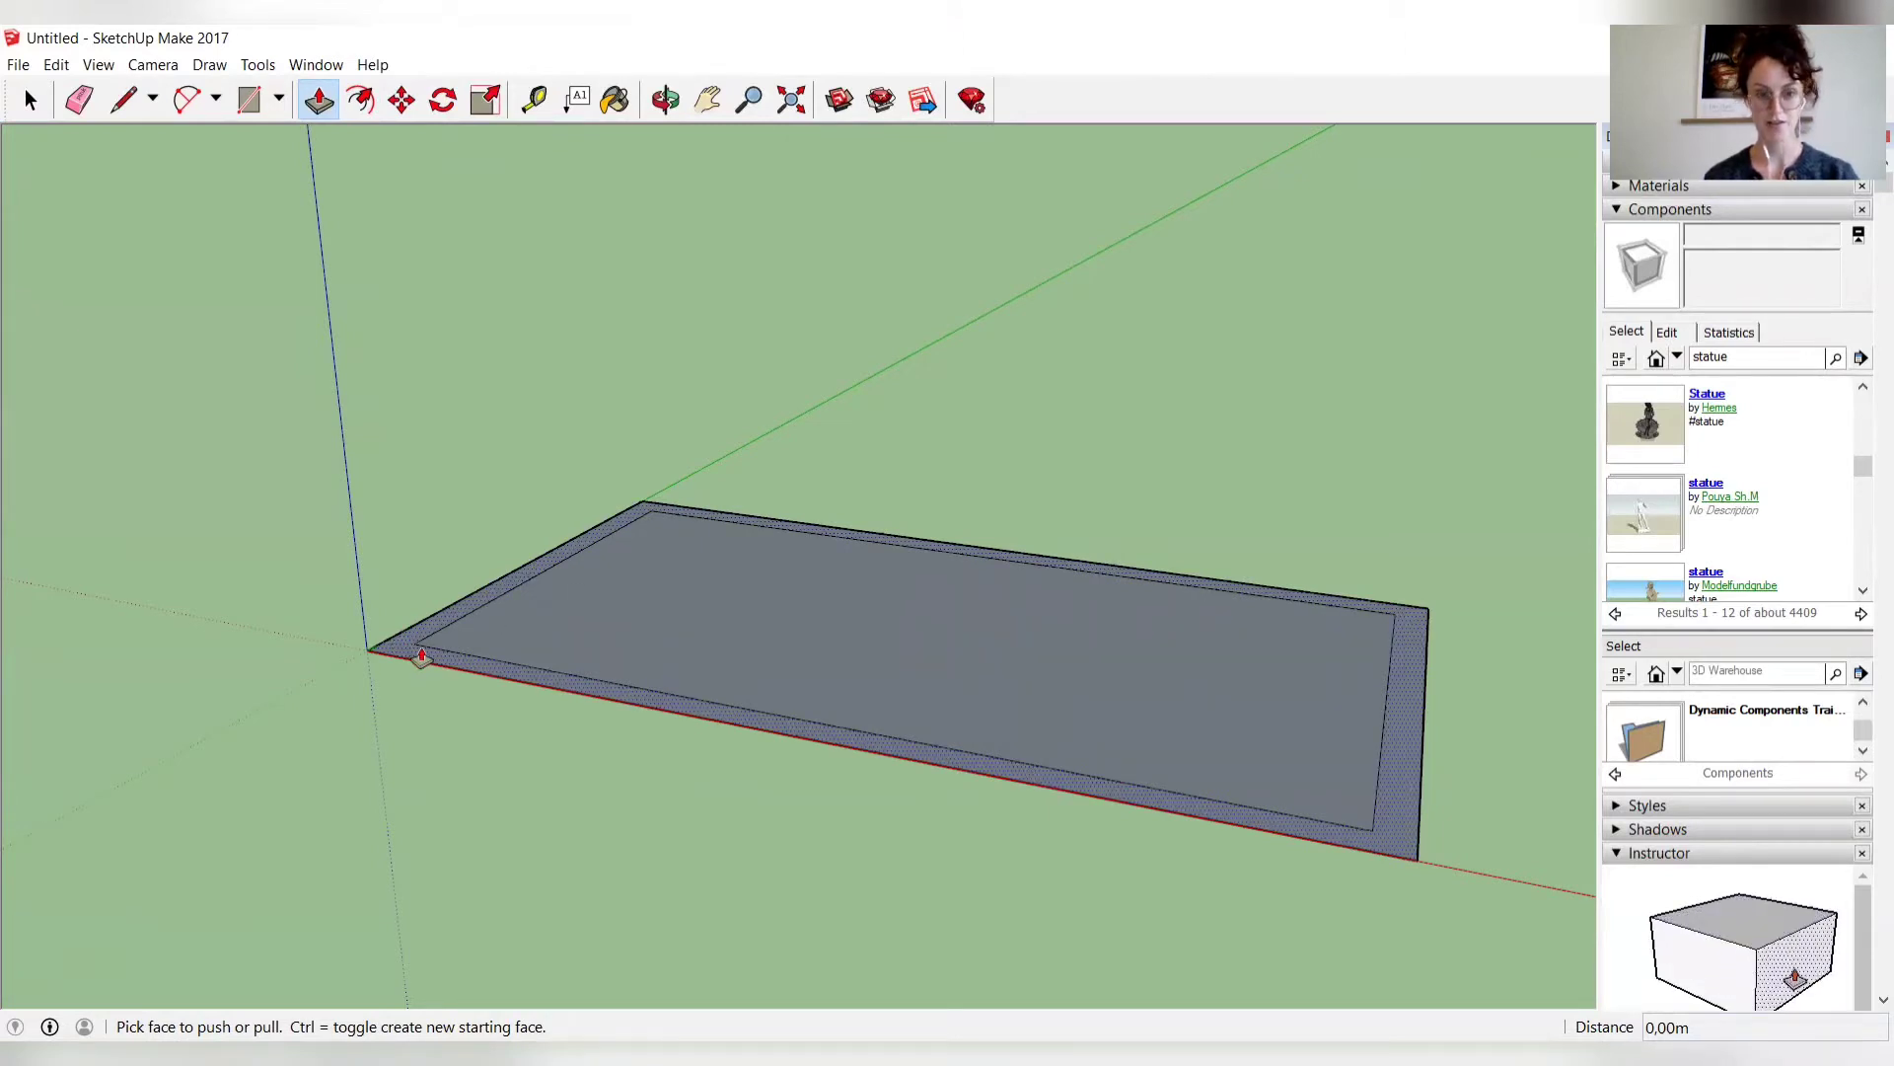
click(421, 656)
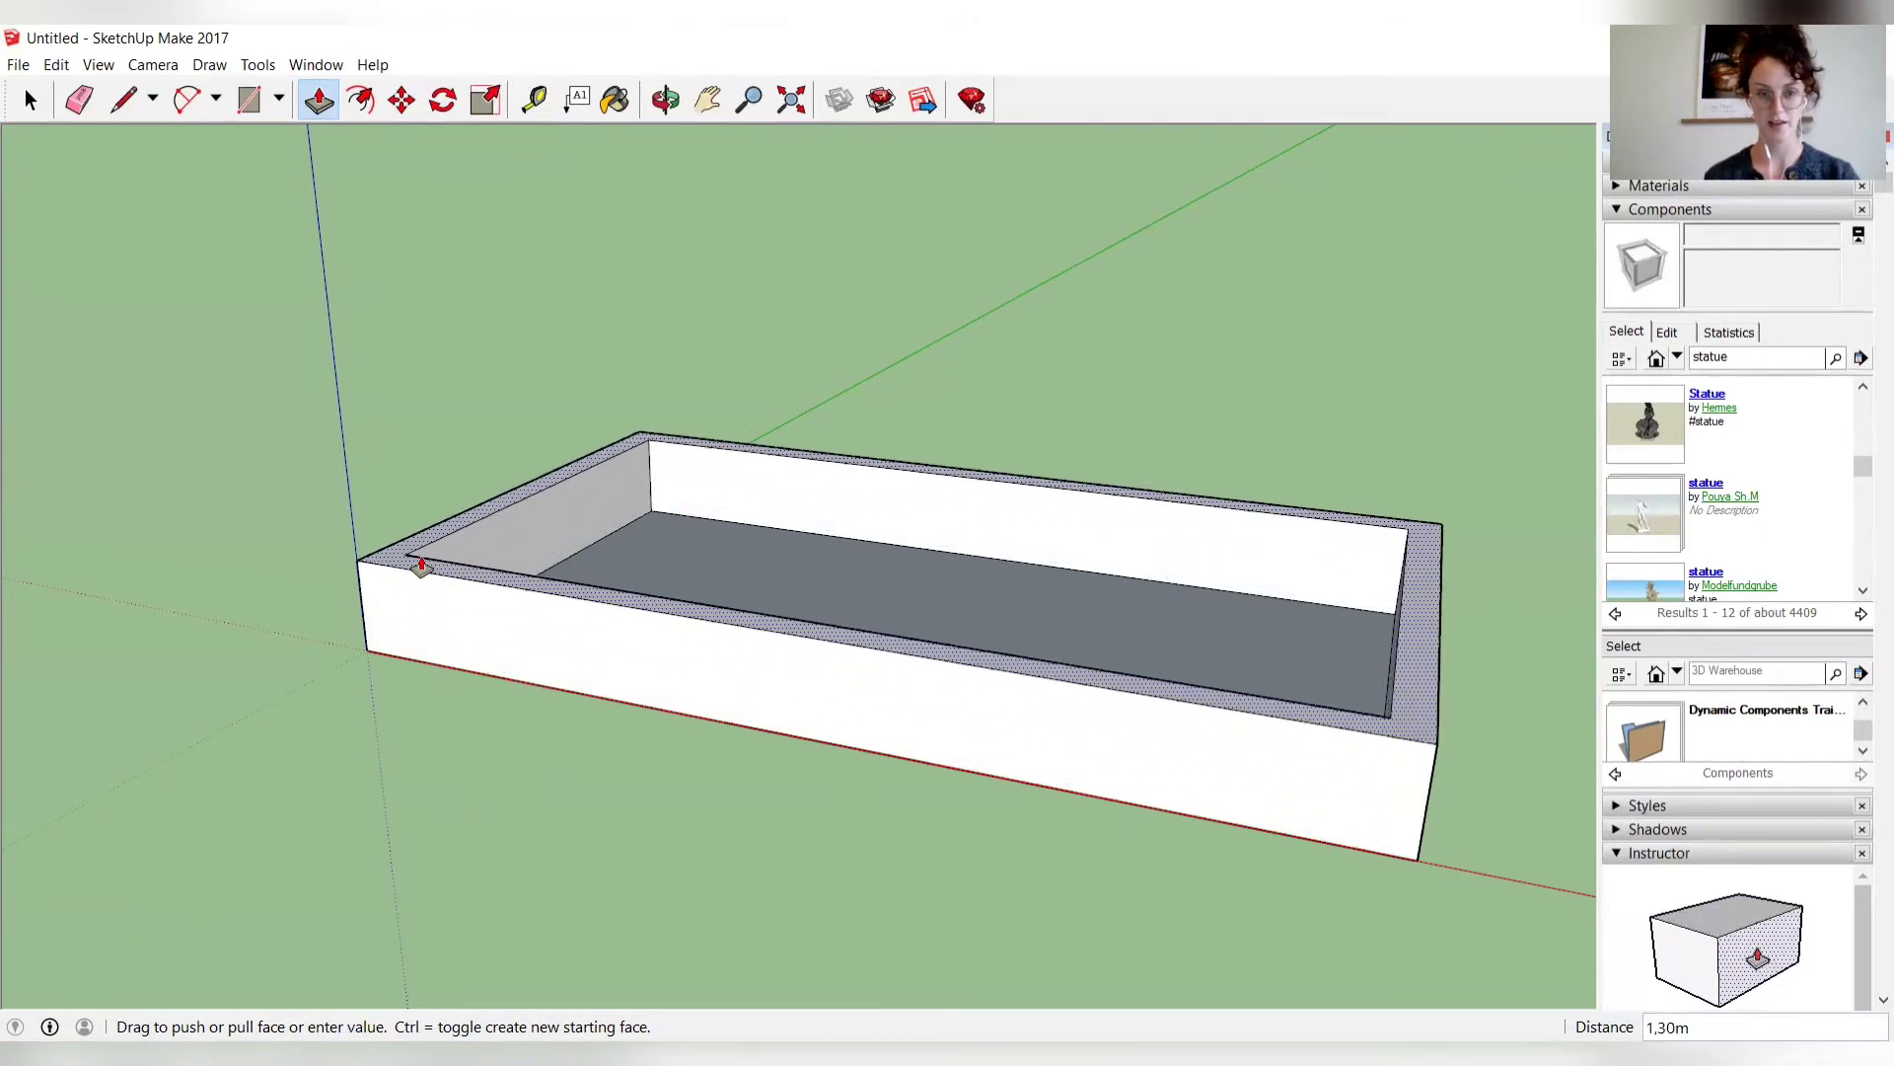
click(421, 564)
text(6)
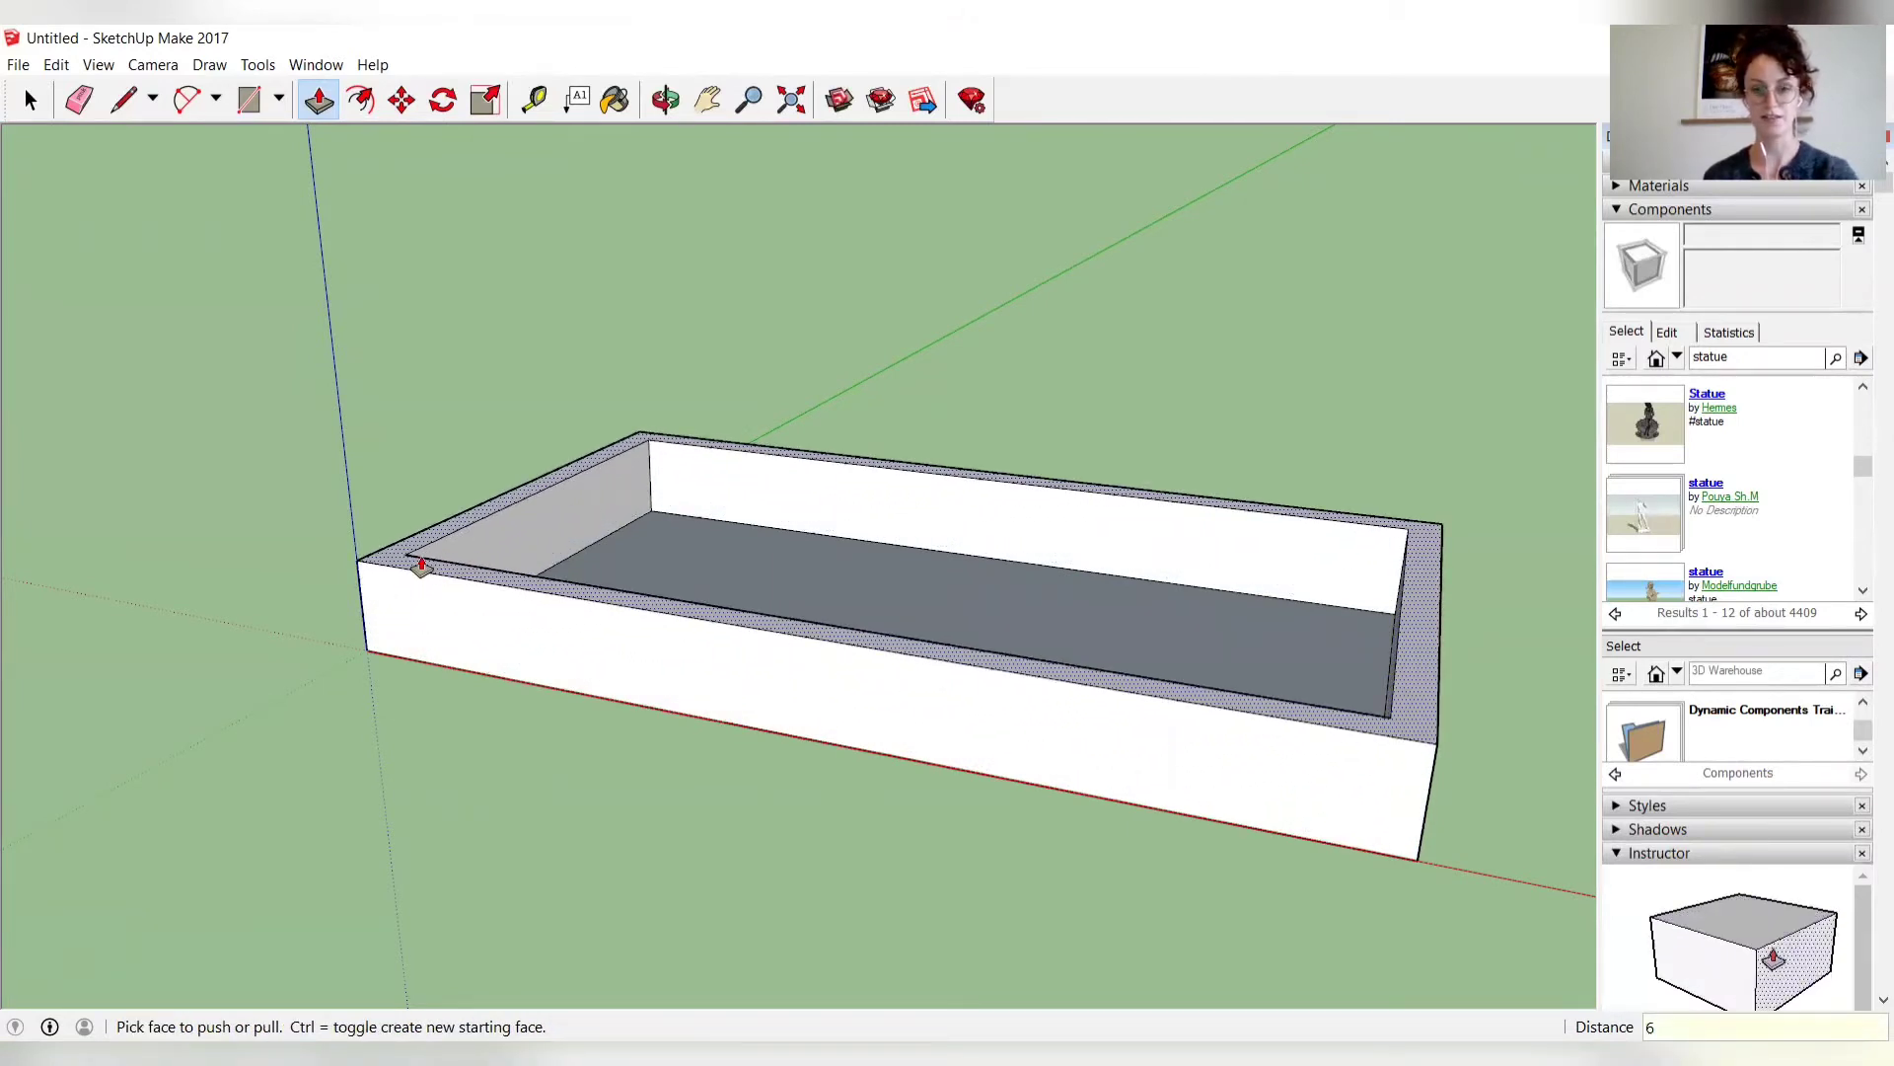
key(Return)
scroll(421, 567, down, 3)
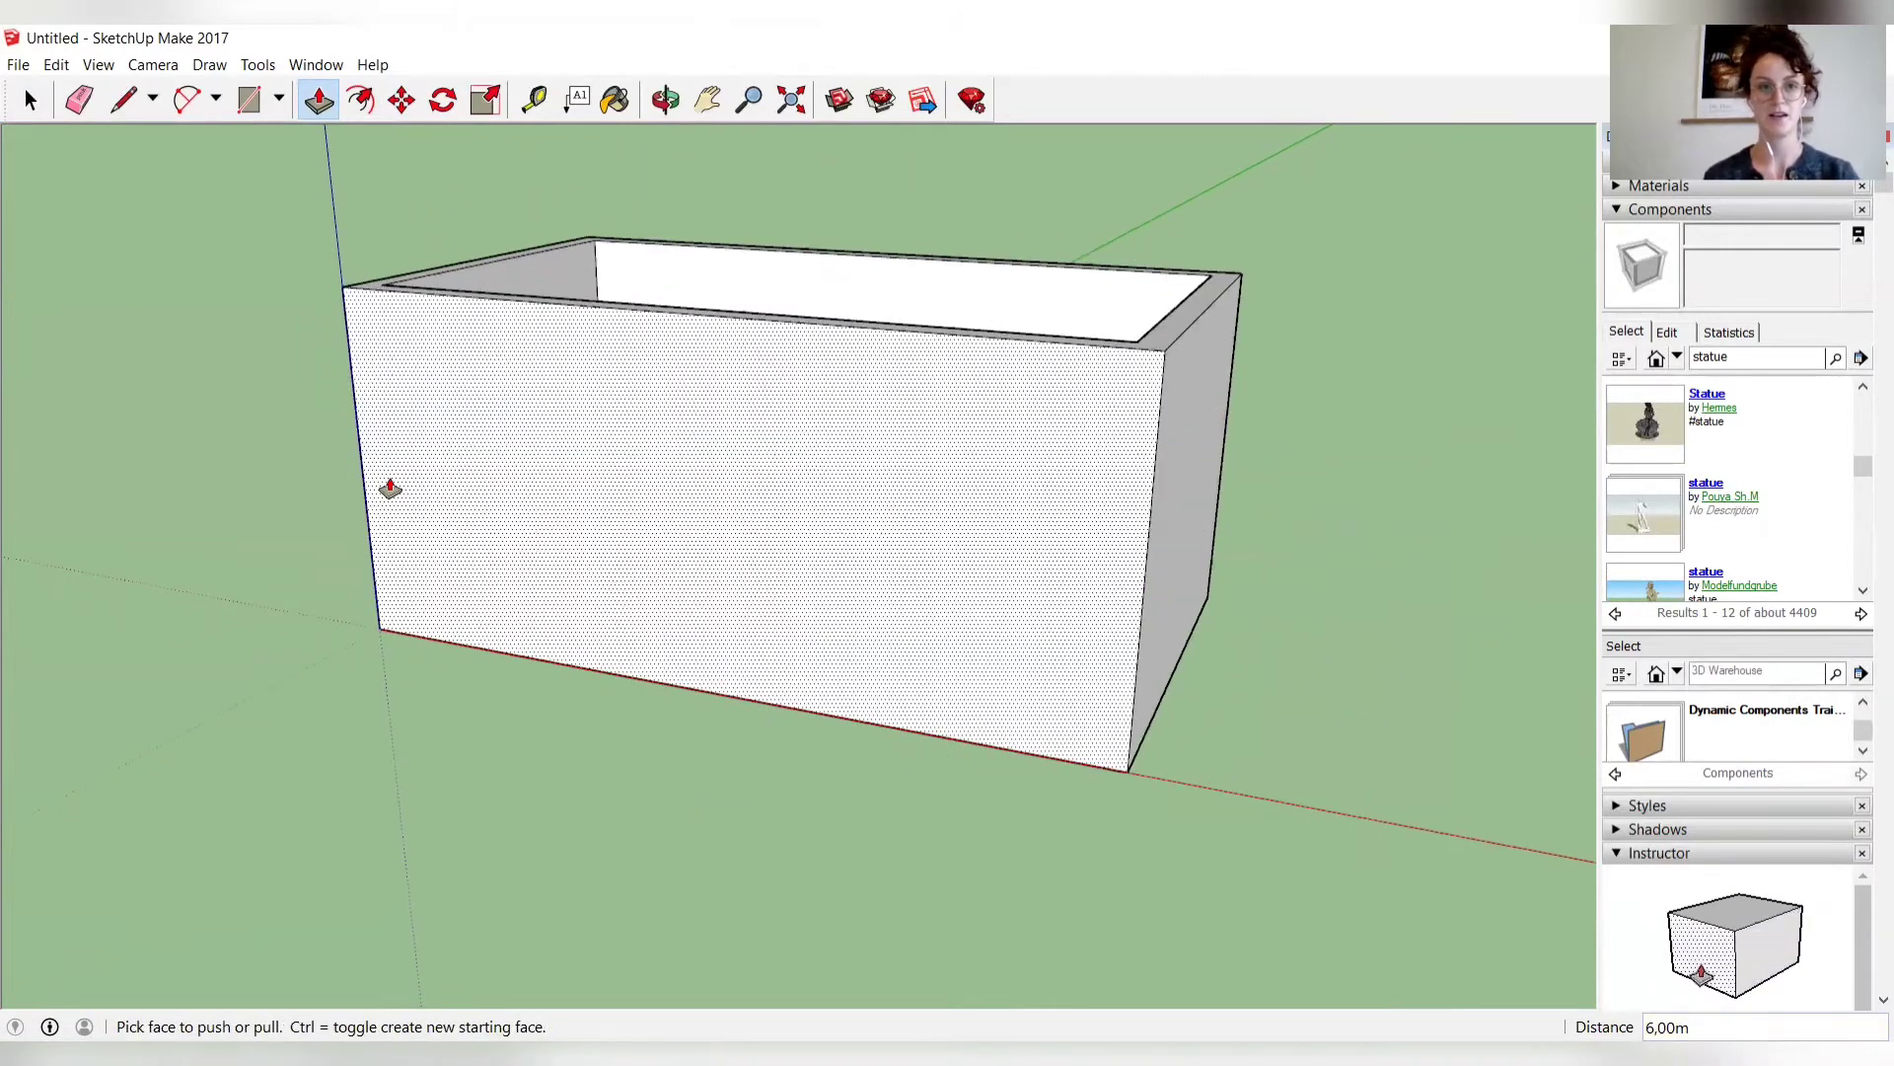
key(space)
middle_drag(625, 456, 804, 528)
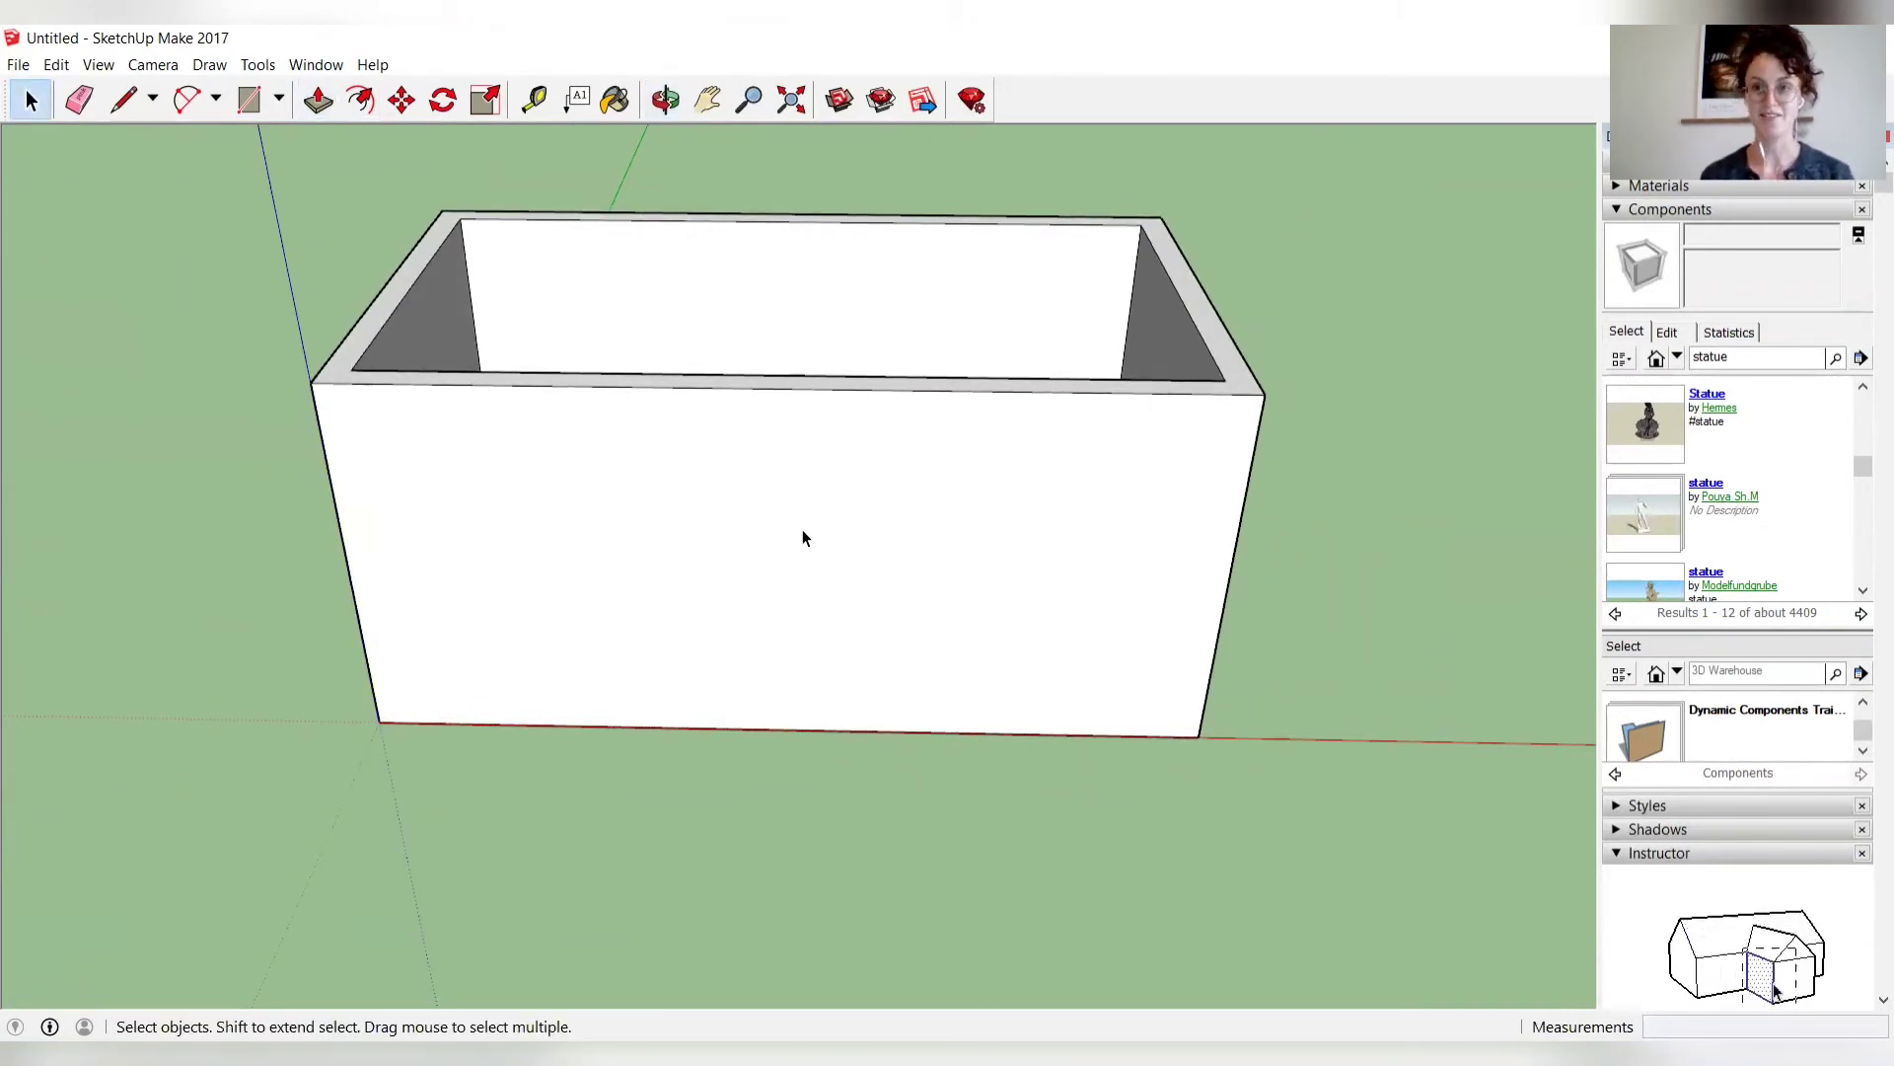
Switch the camera to the Front standard view.
scroll(802, 529, up, 2)
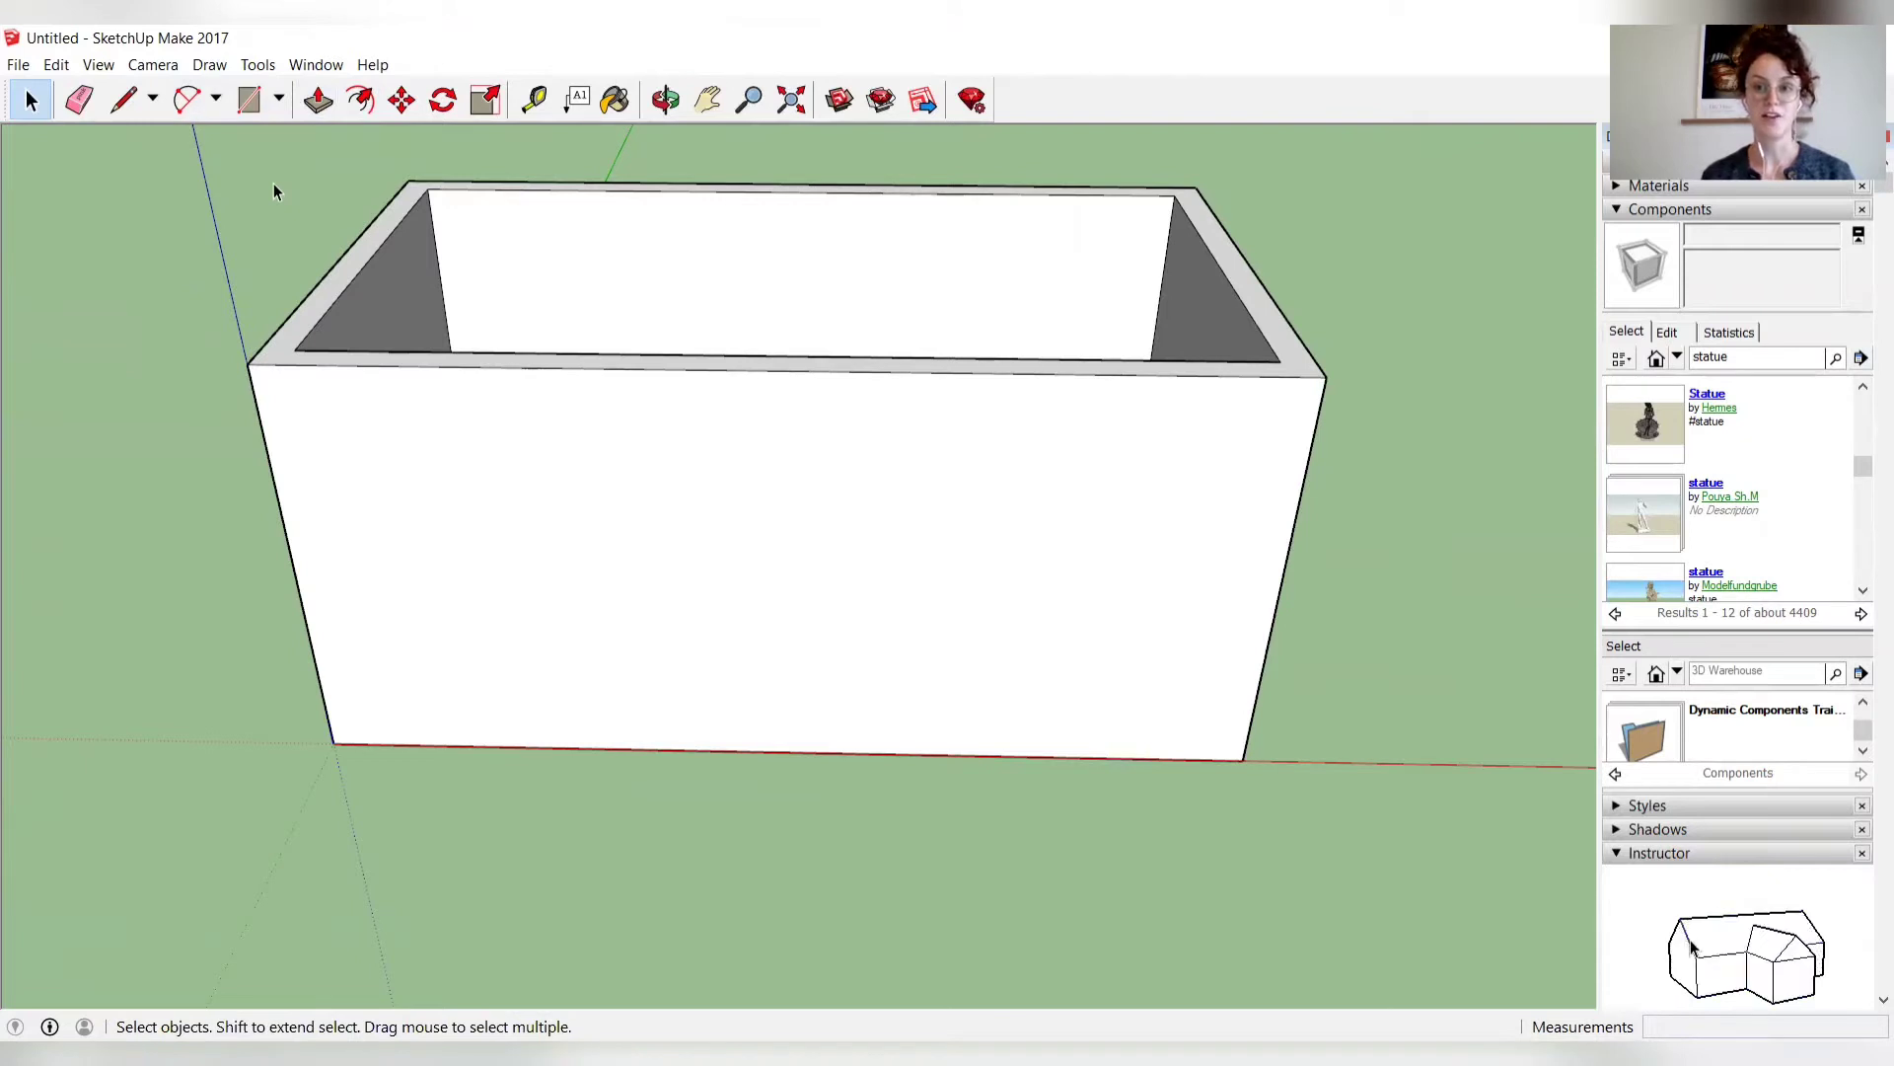
click(154, 65)
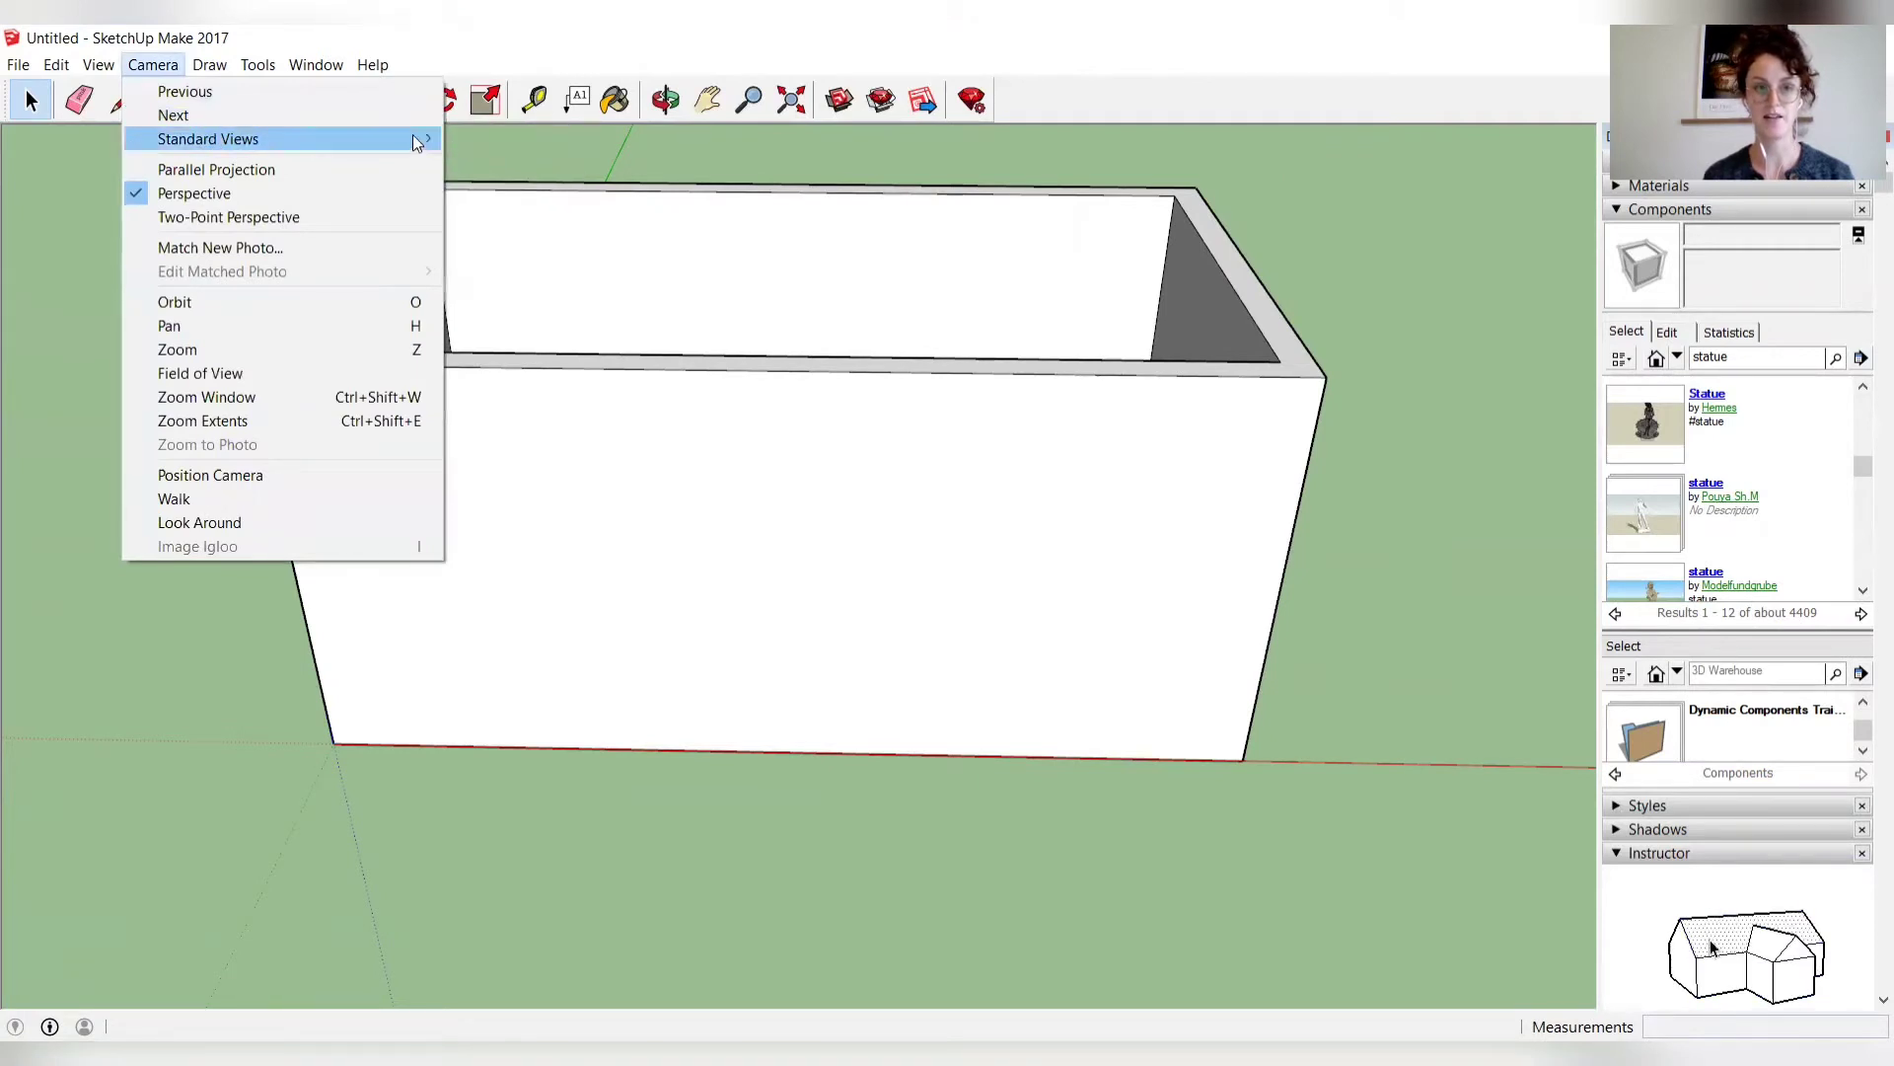
mouse_move(412, 138)
click(492, 188)
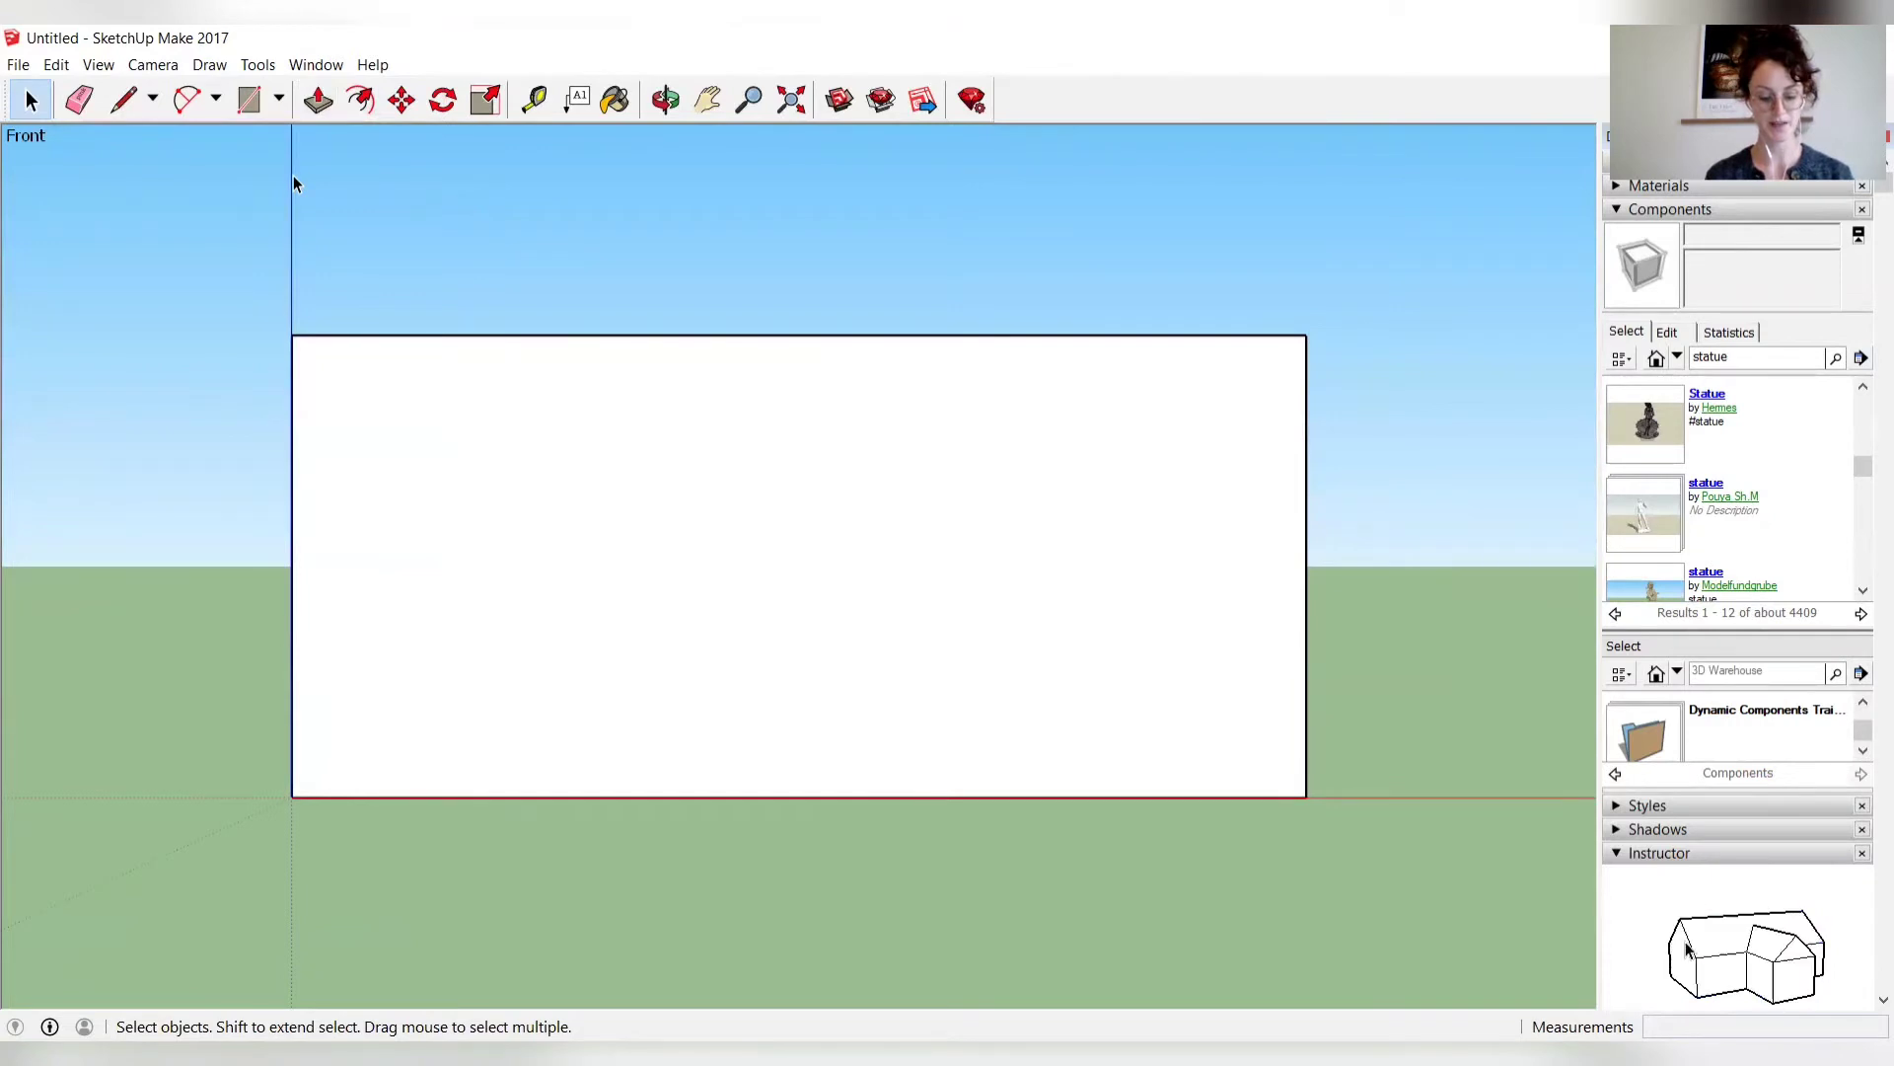
Place vertical Tape Measure guides in from the front wall's left edge, one at 2.
click(534, 101)
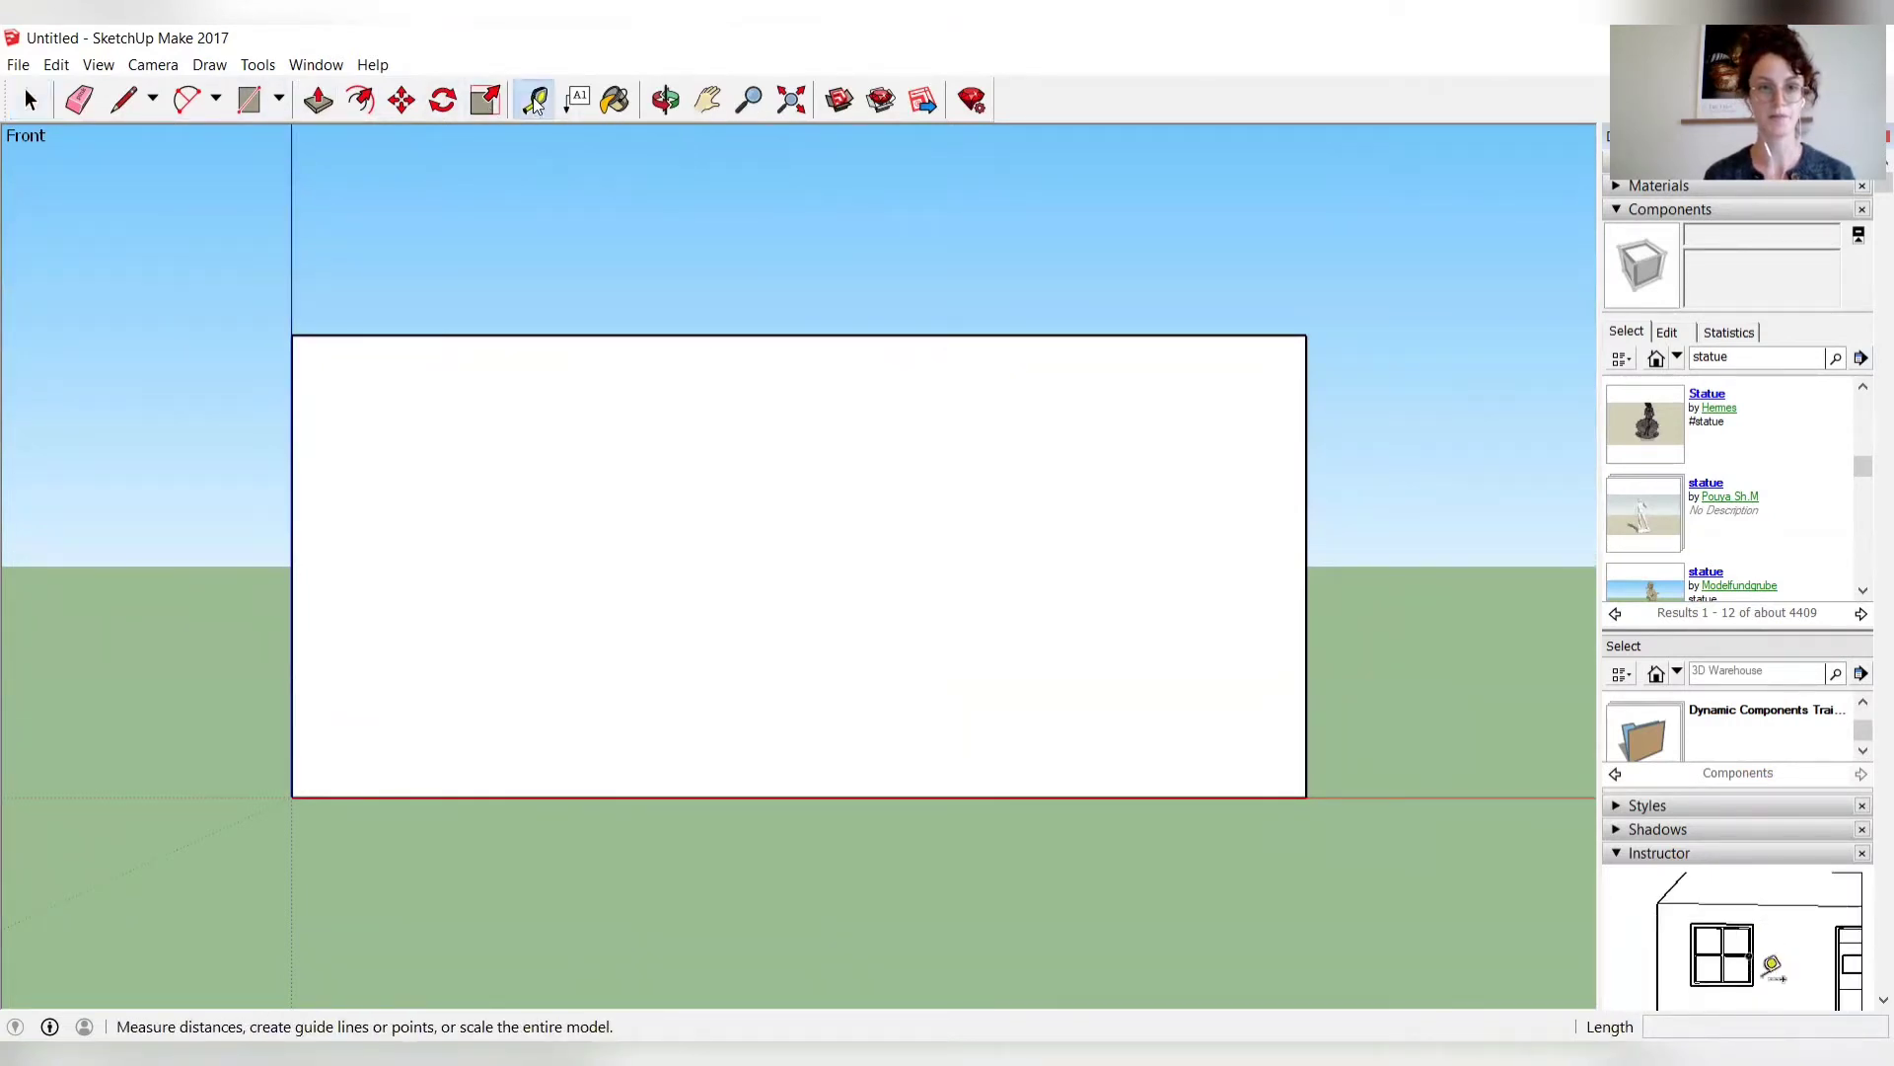
click(303, 535)
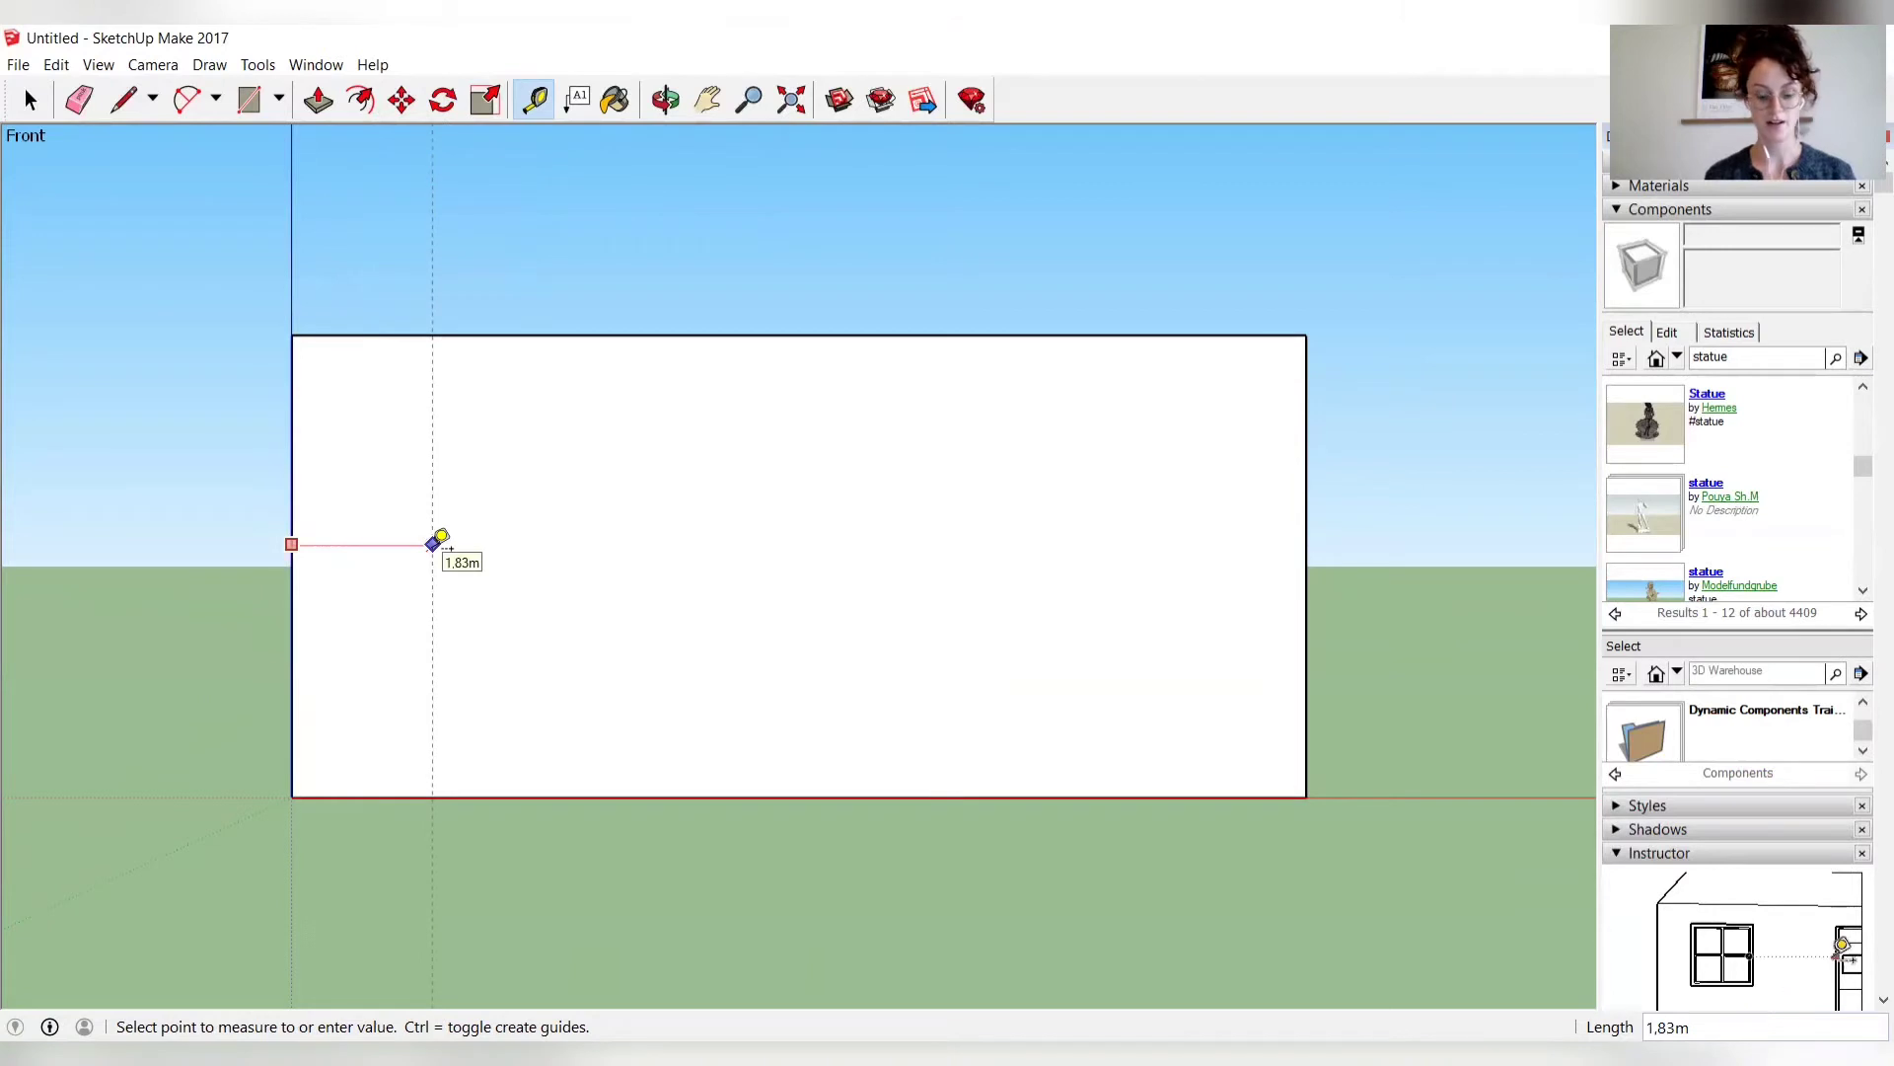
click(432, 543)
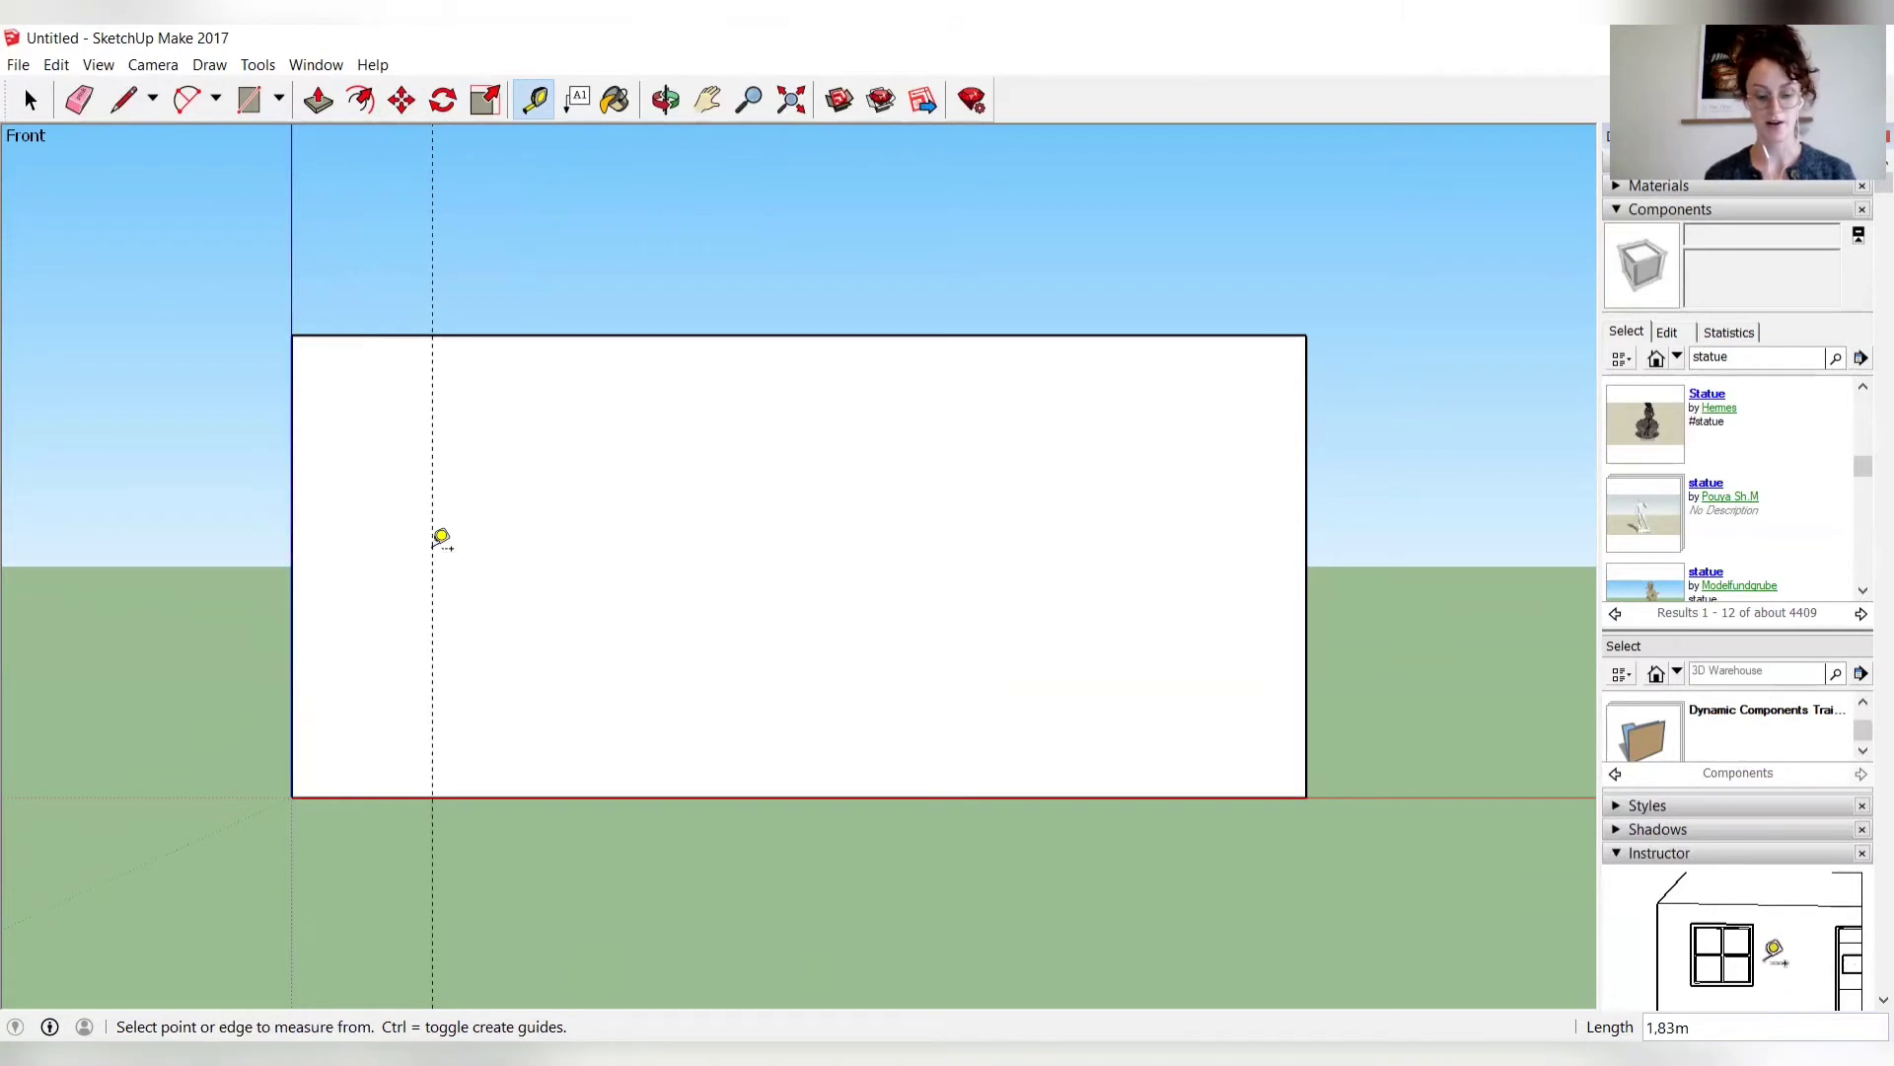
click(292, 534)
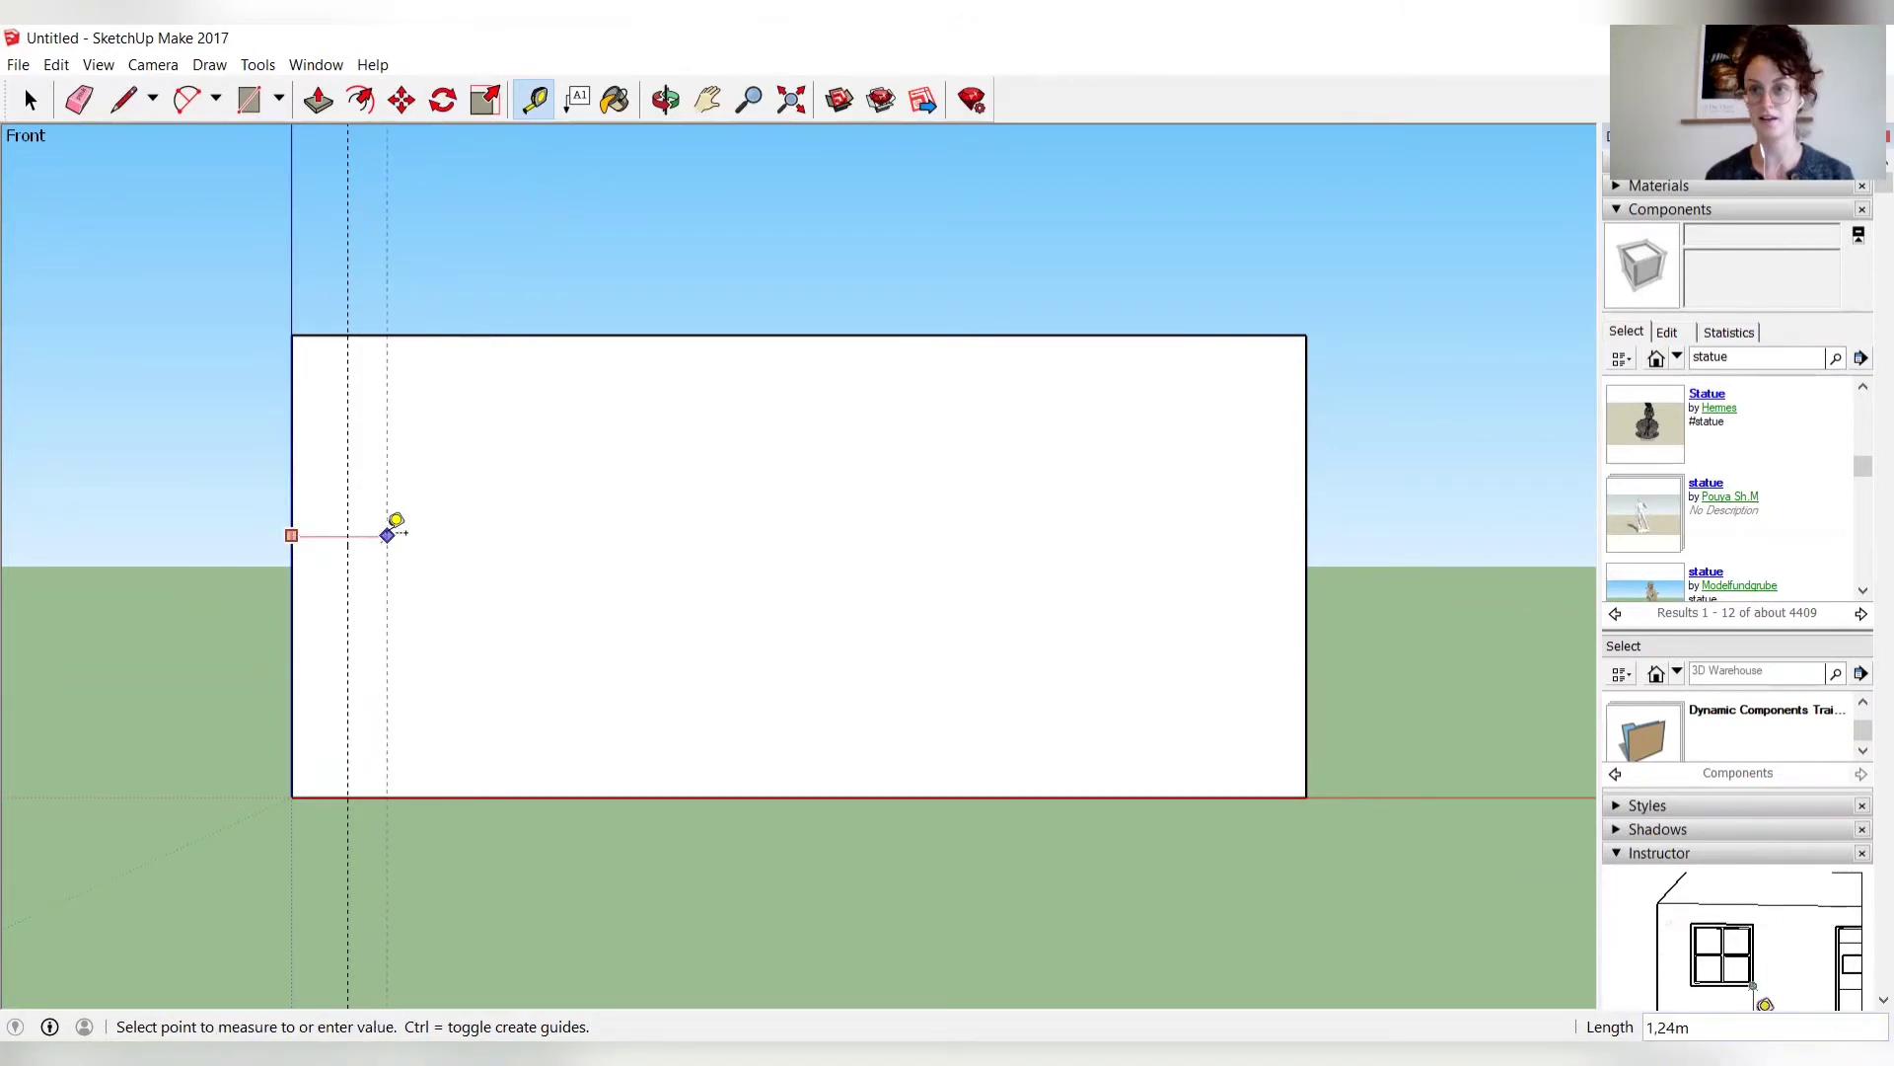
click(398, 522)
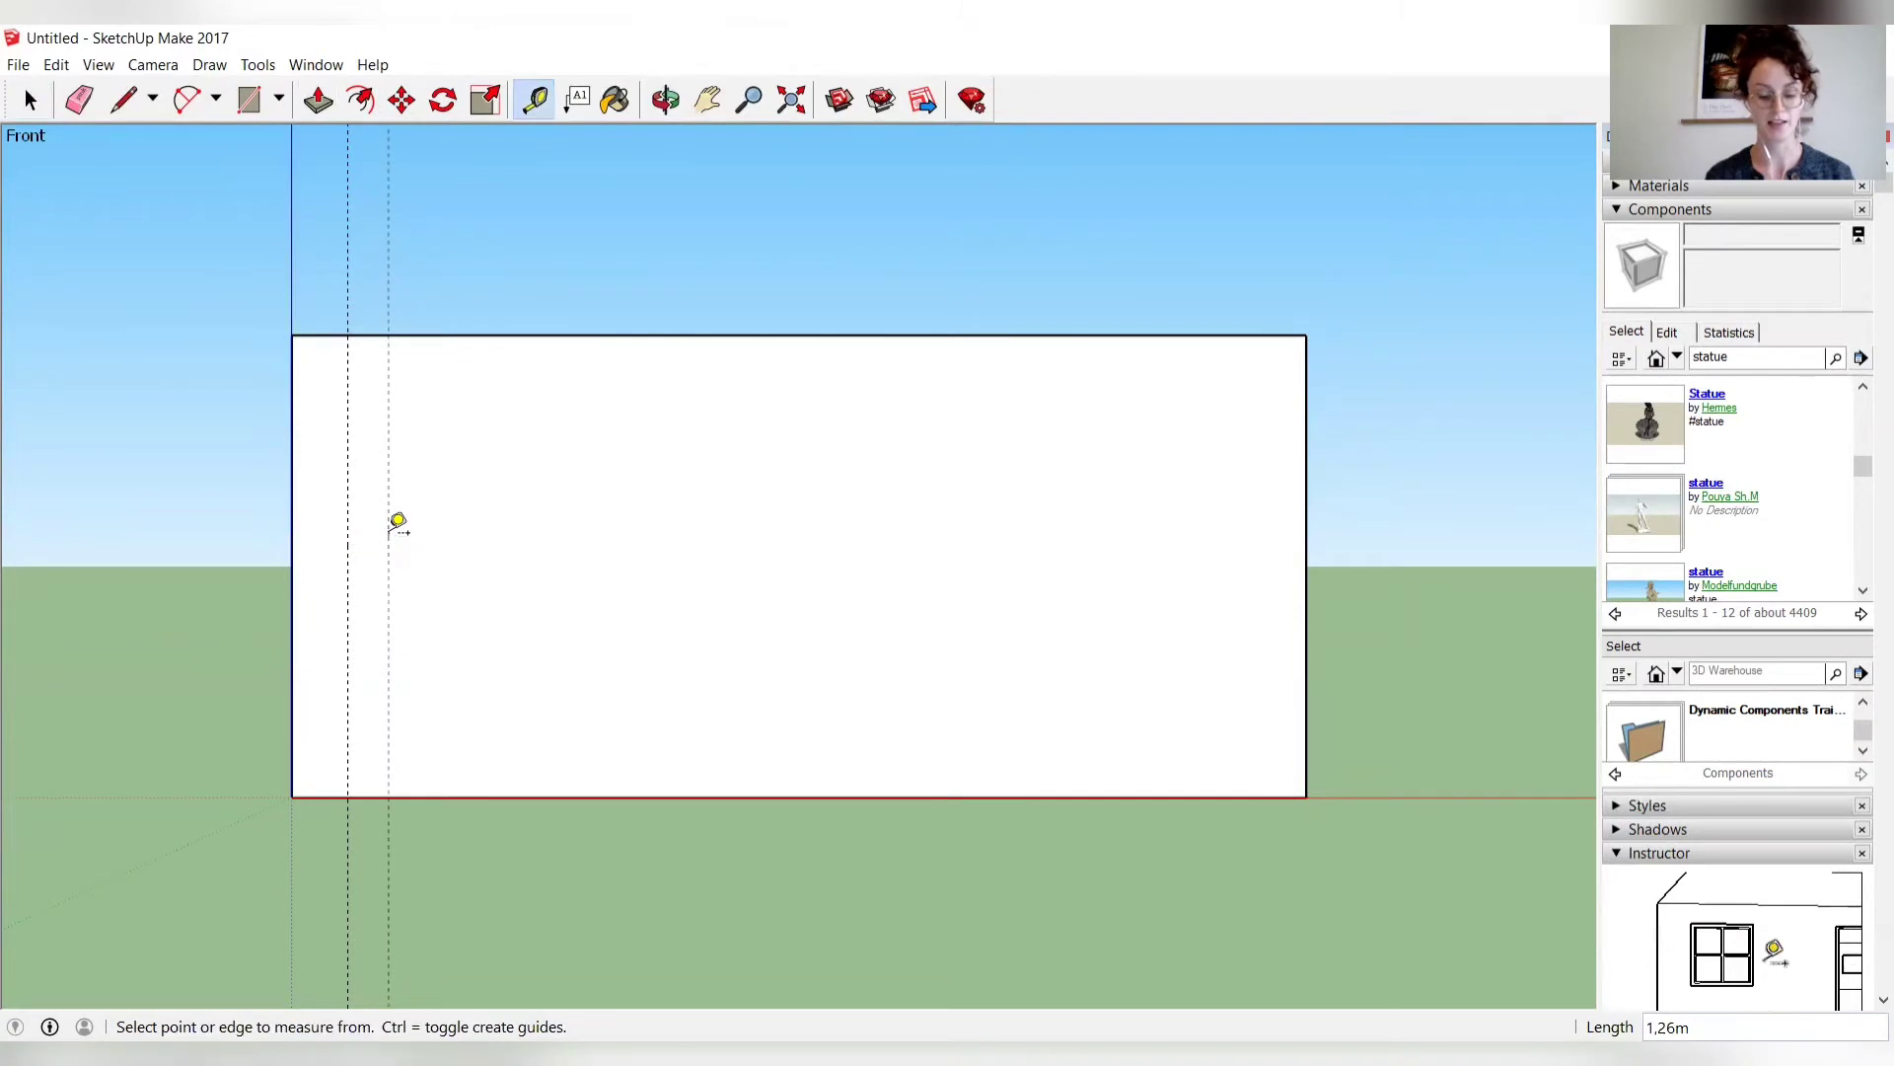
text(2)
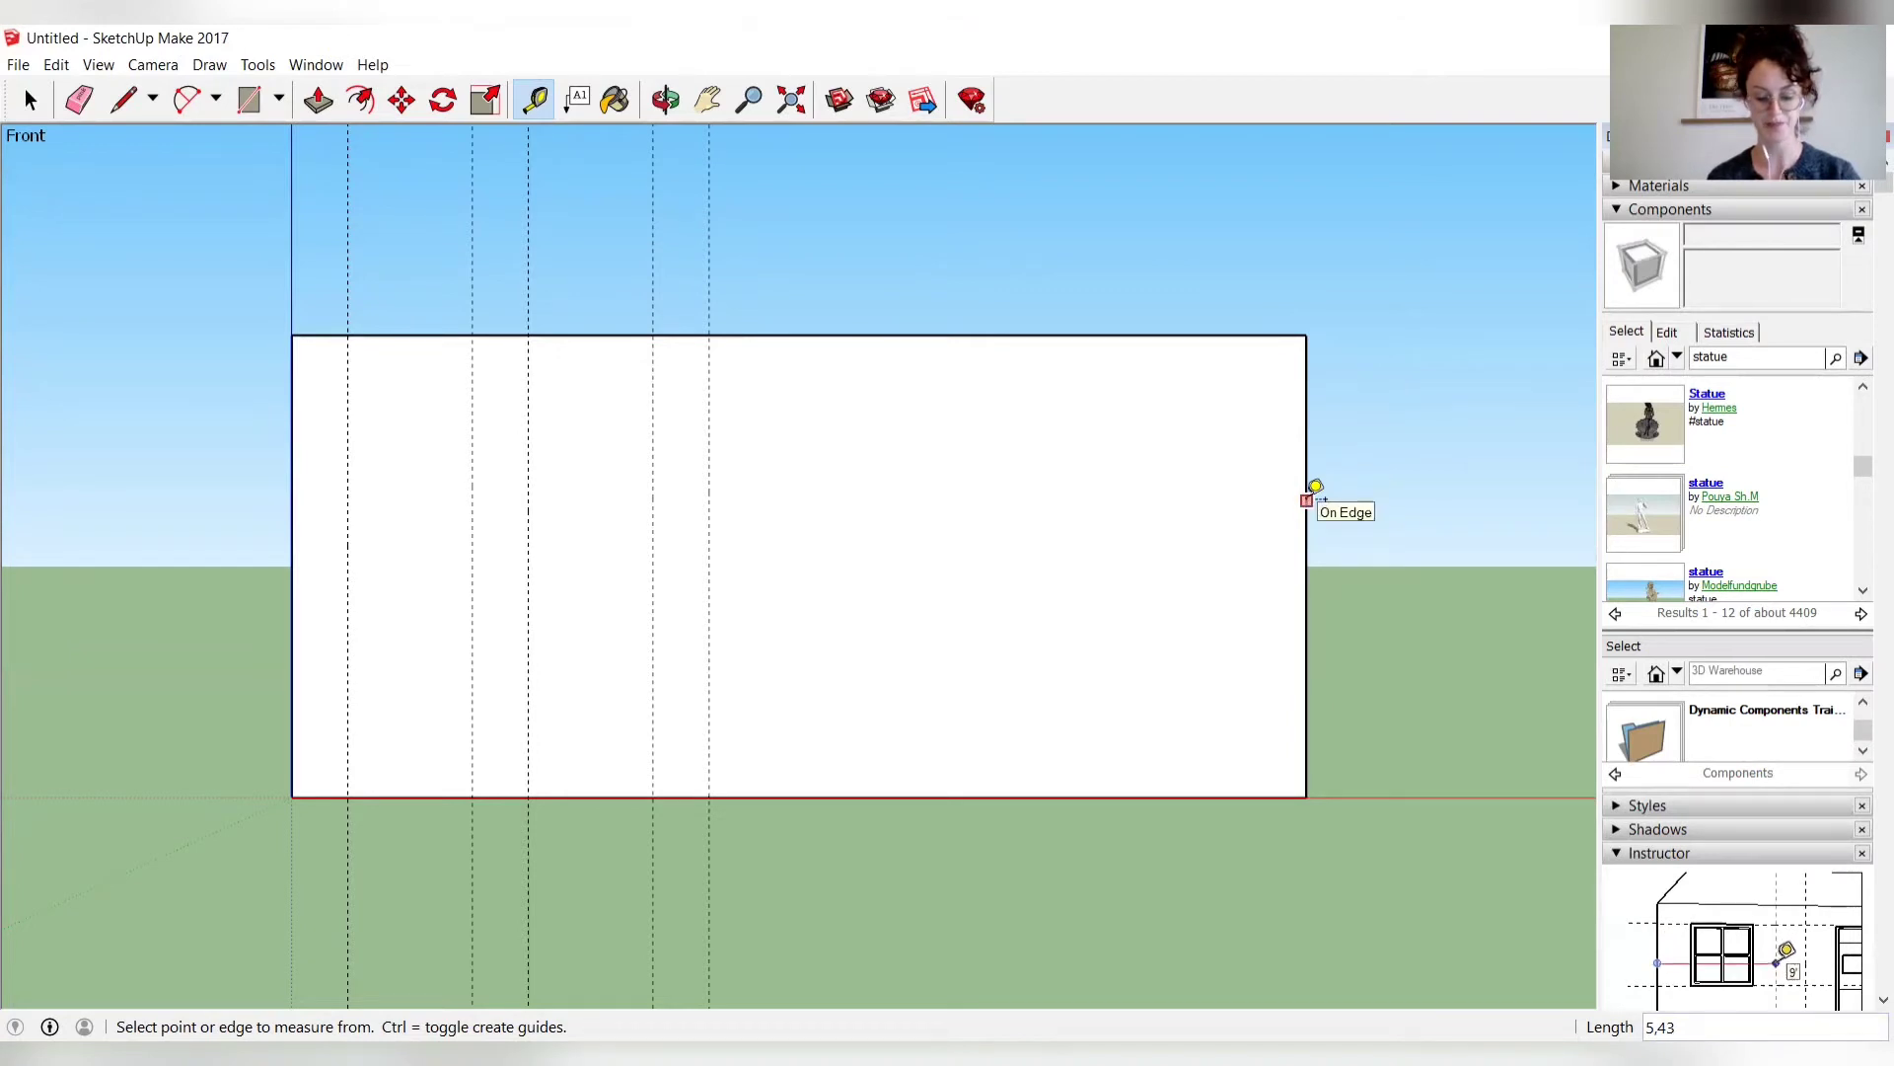
Add vertical guides 0,73, 2 and 3 m in from the wall's right edge.
click(1309, 497)
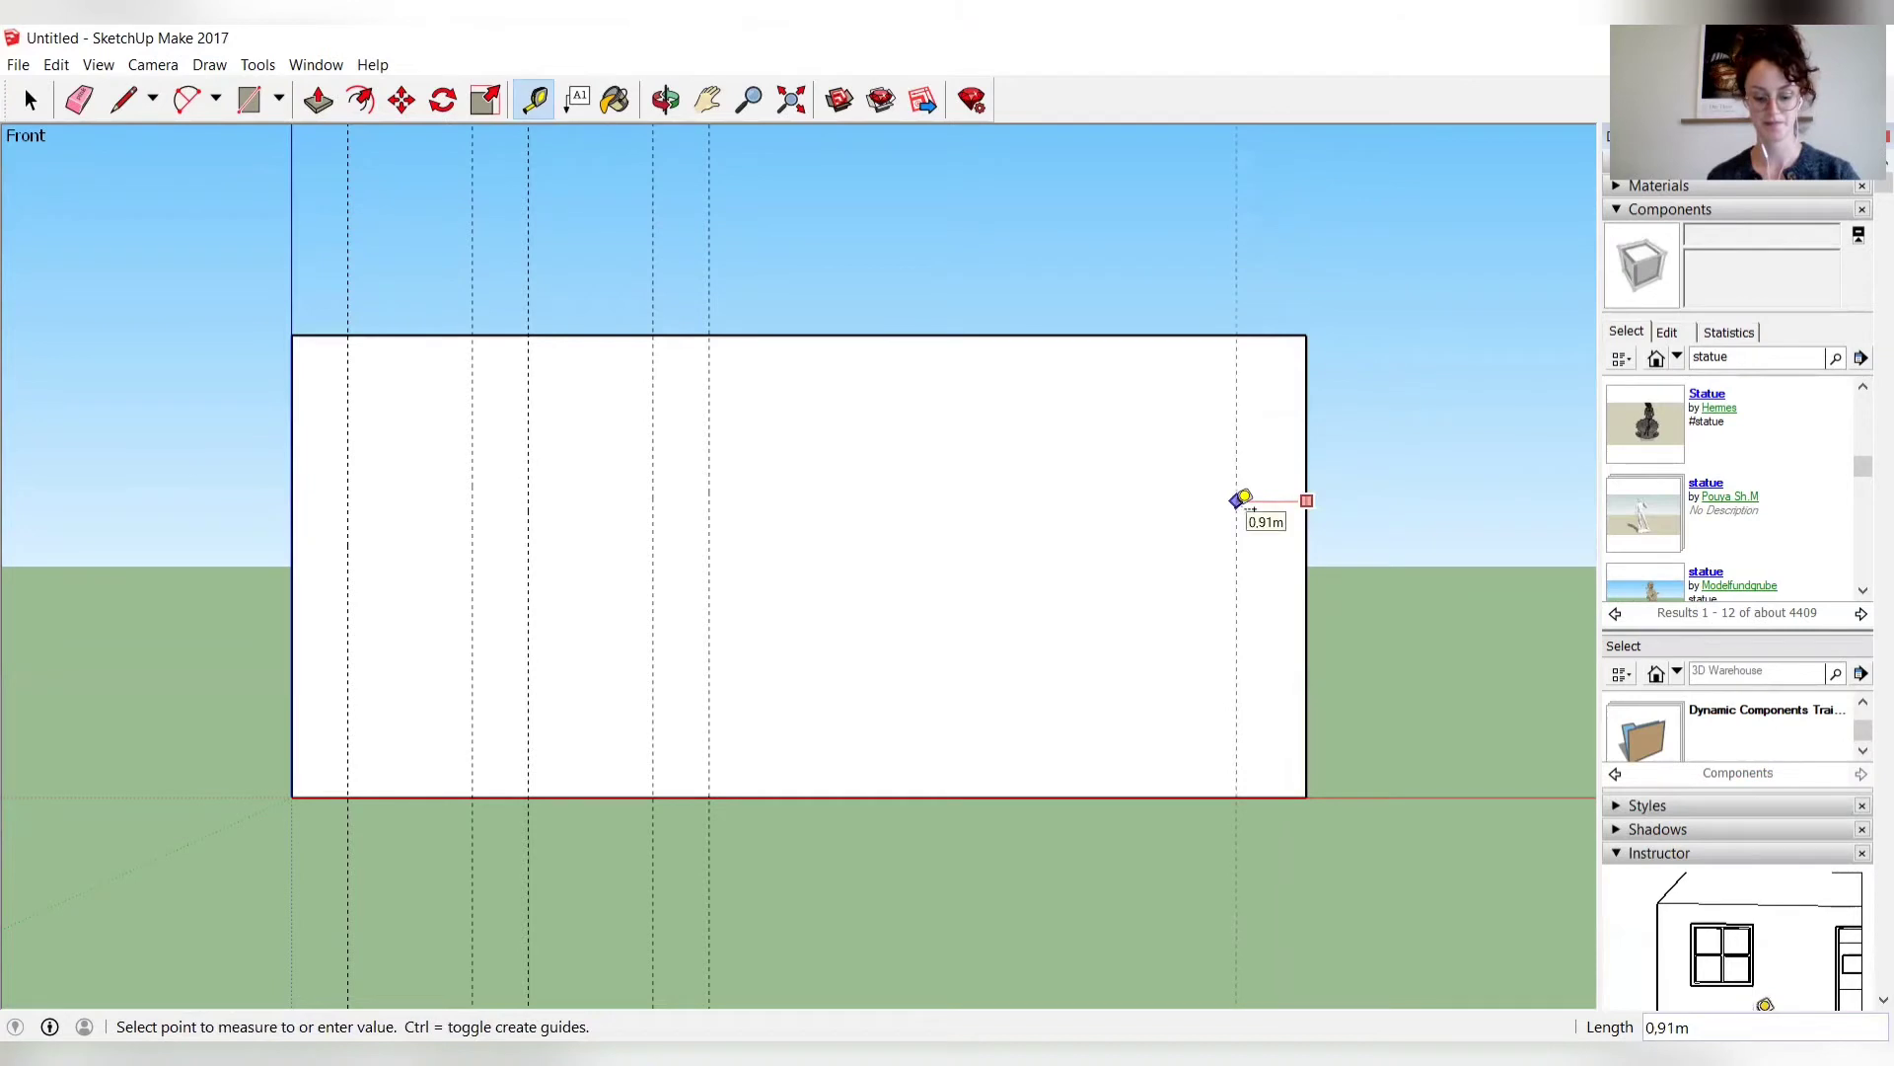
click(1237, 500)
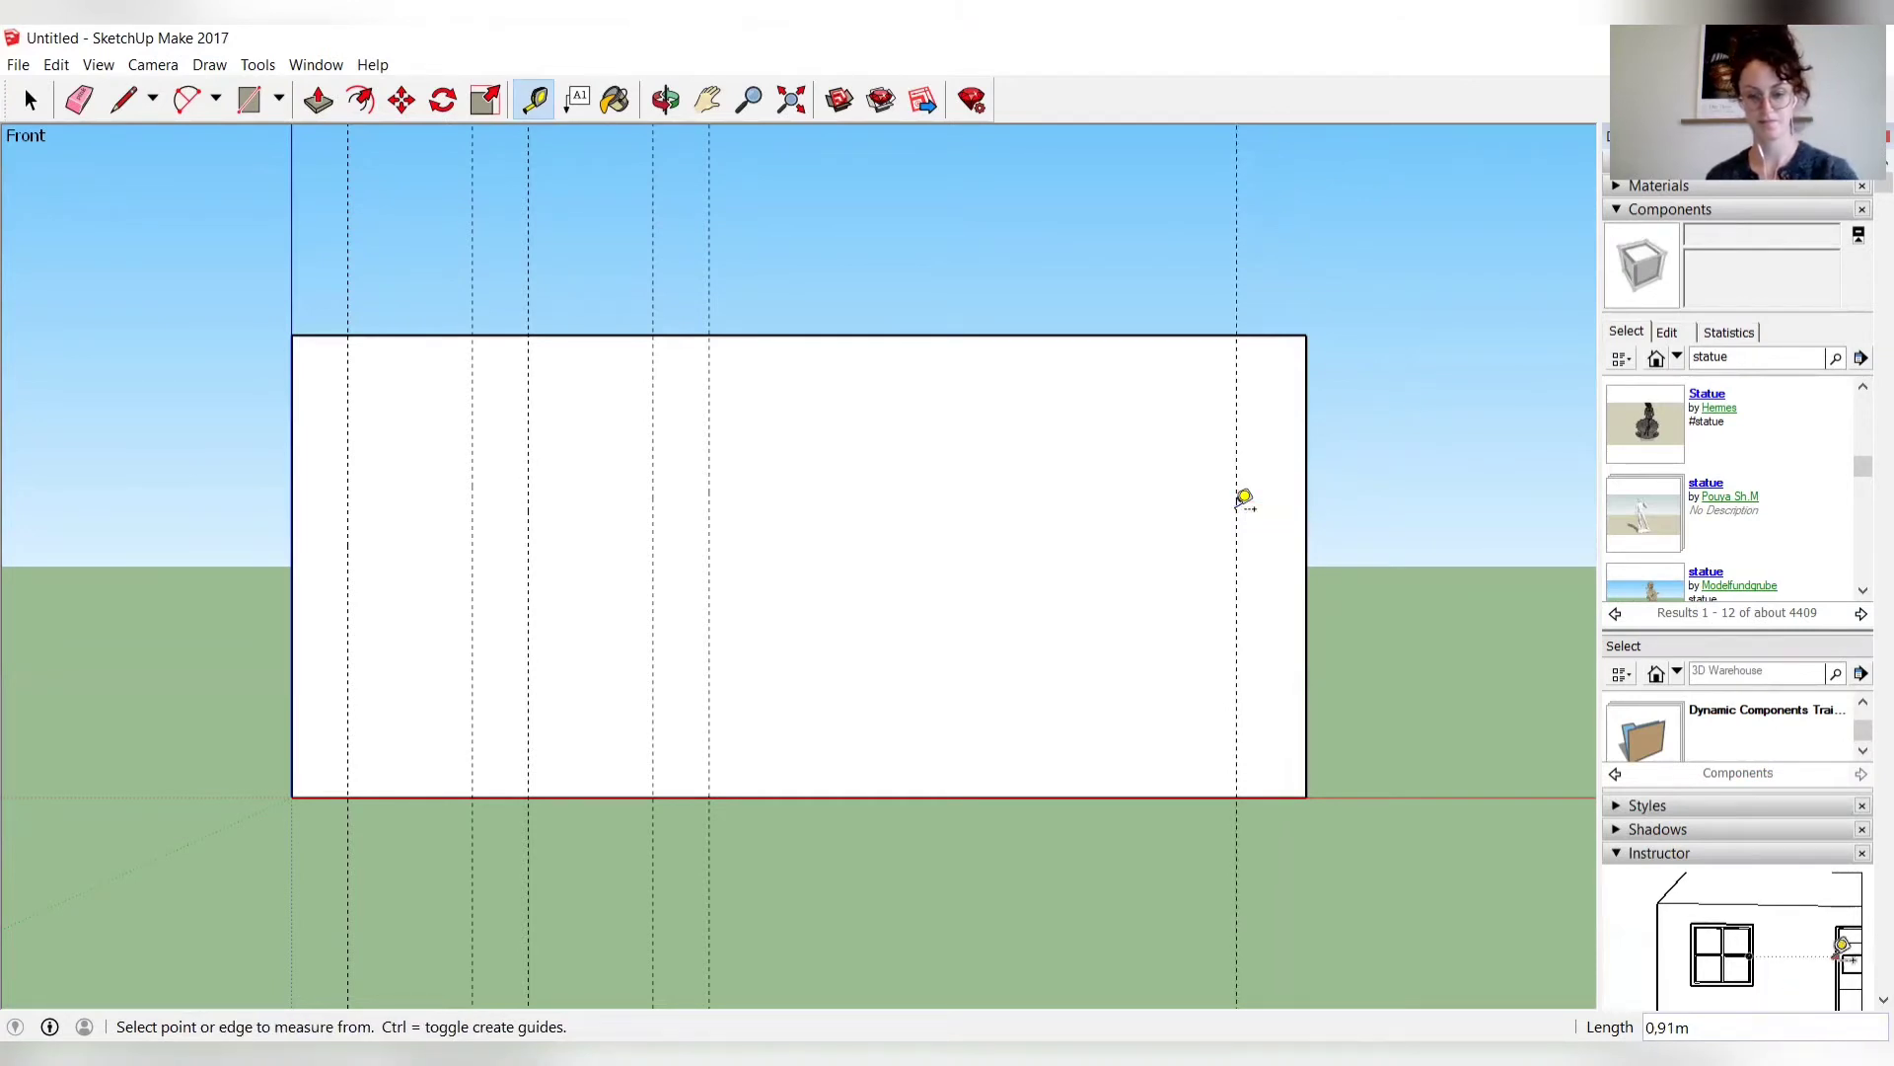
text(0,73)
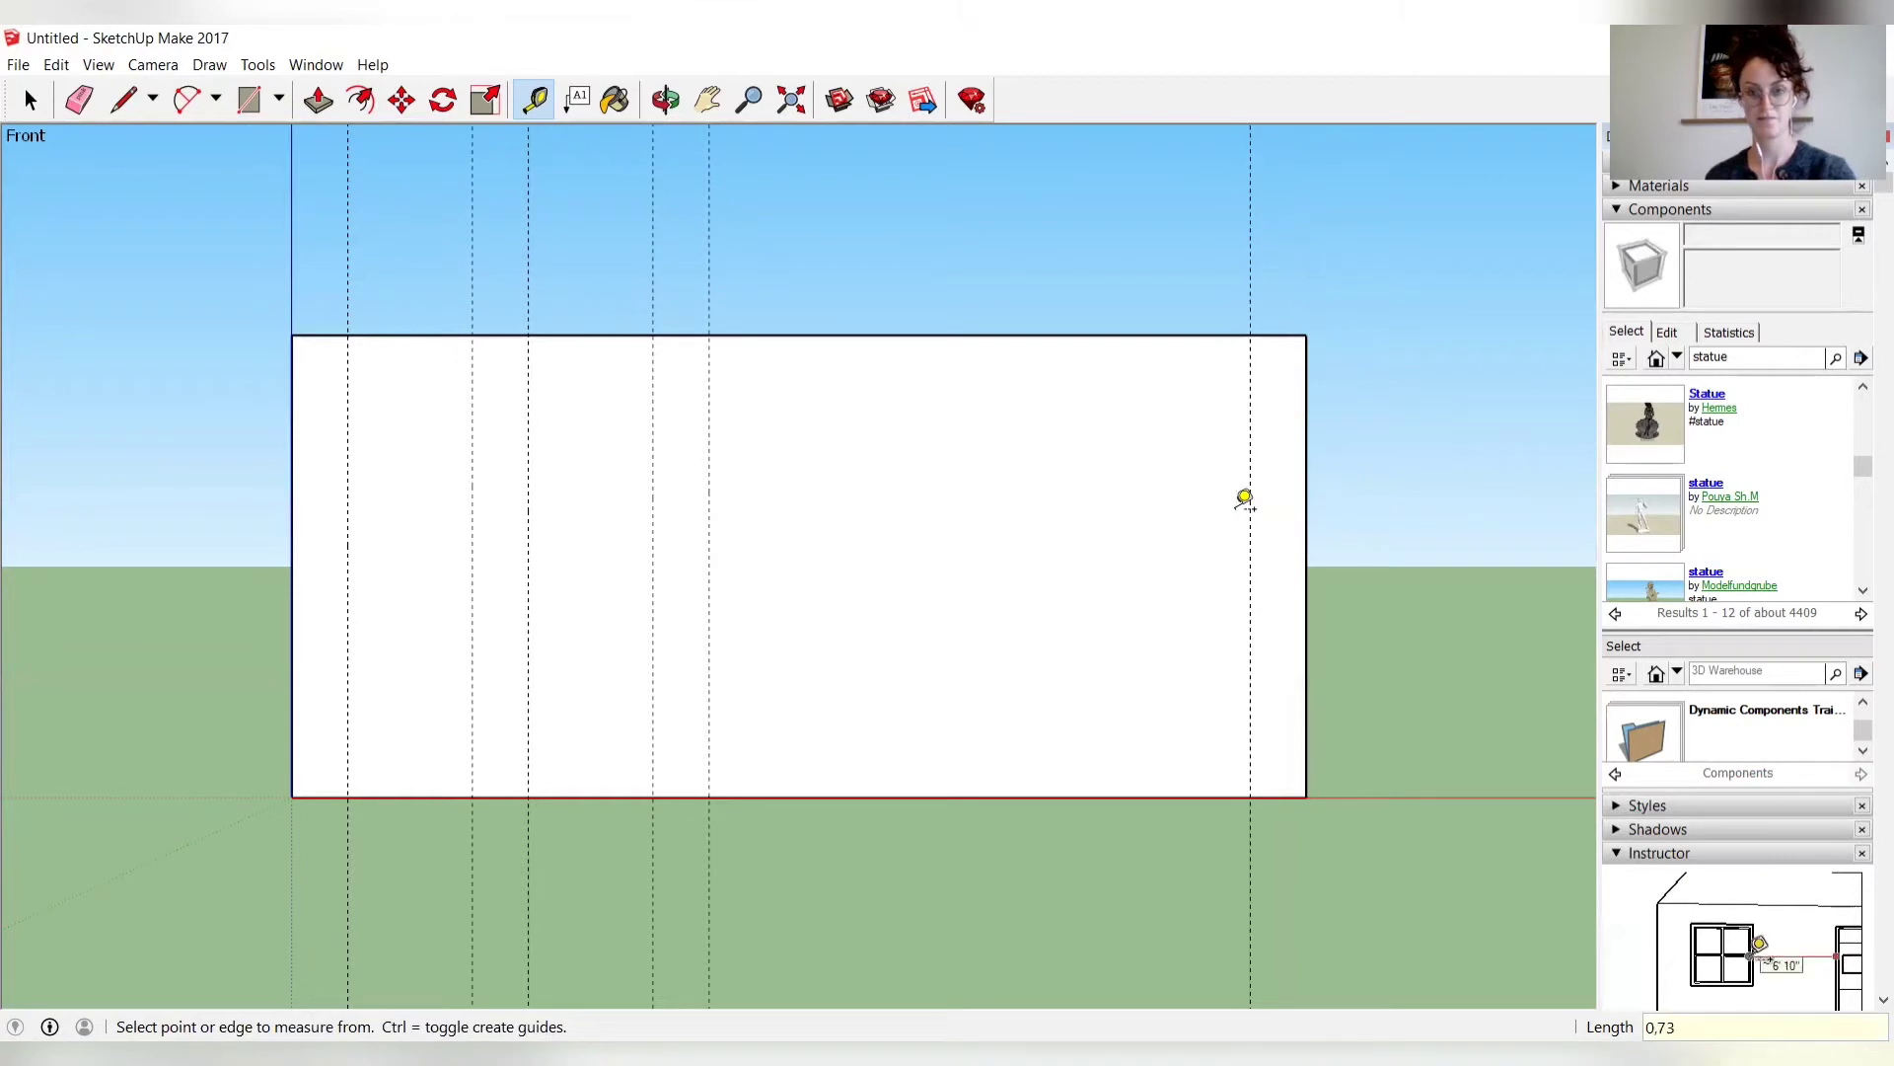
click(1306, 497)
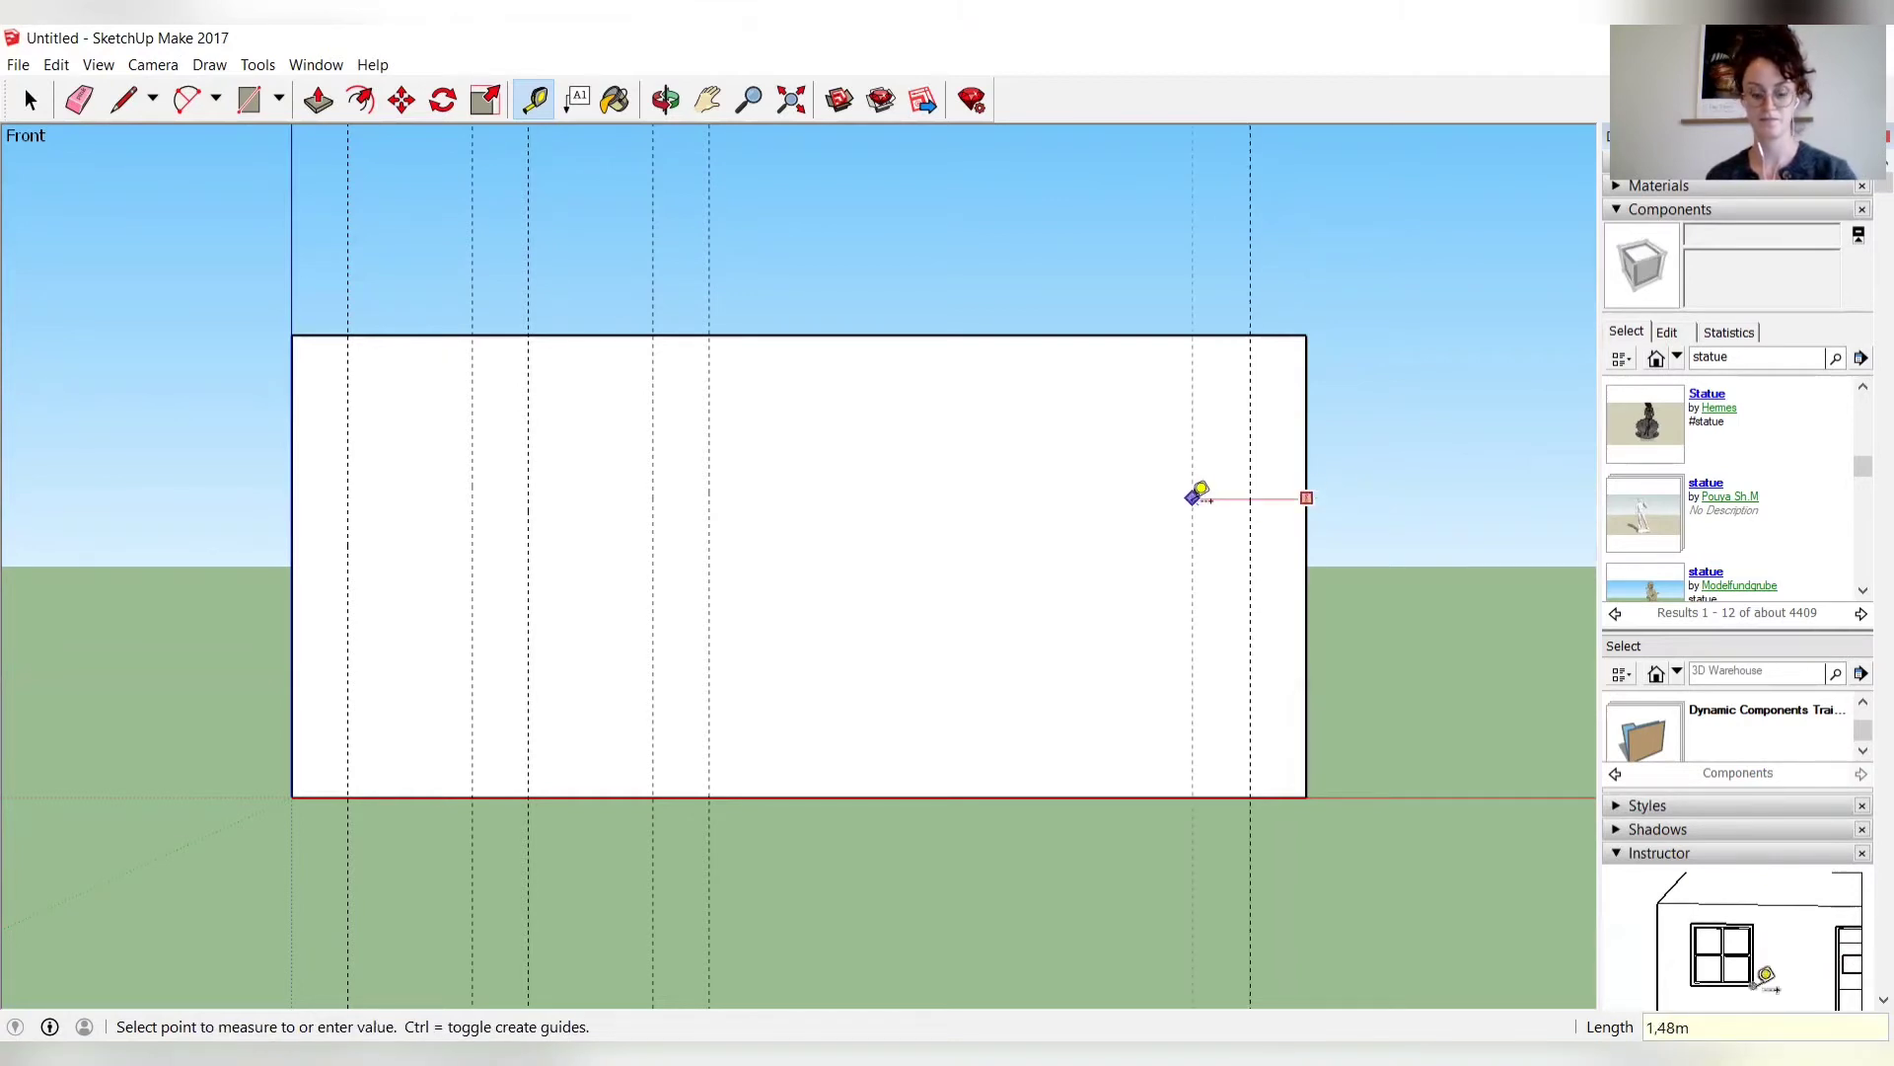
click(1197, 494)
text(2,35)
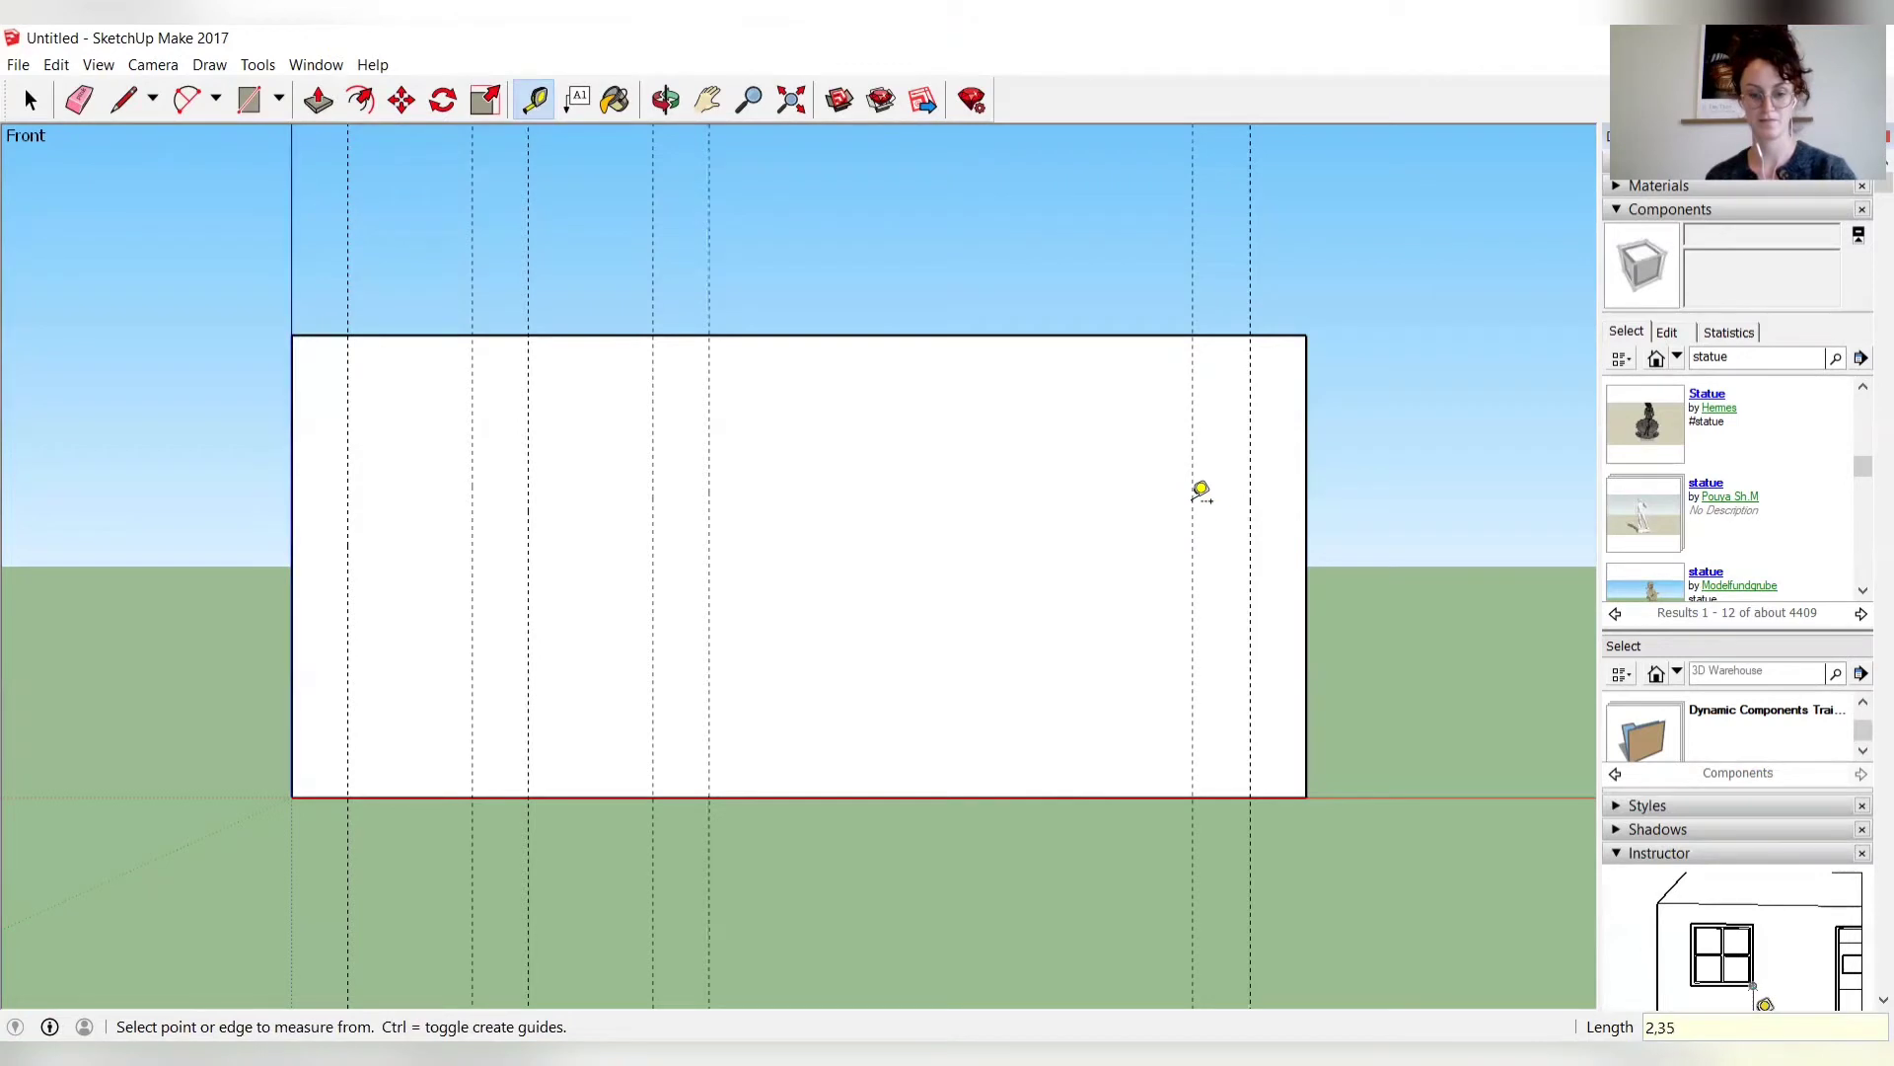
key(Return)
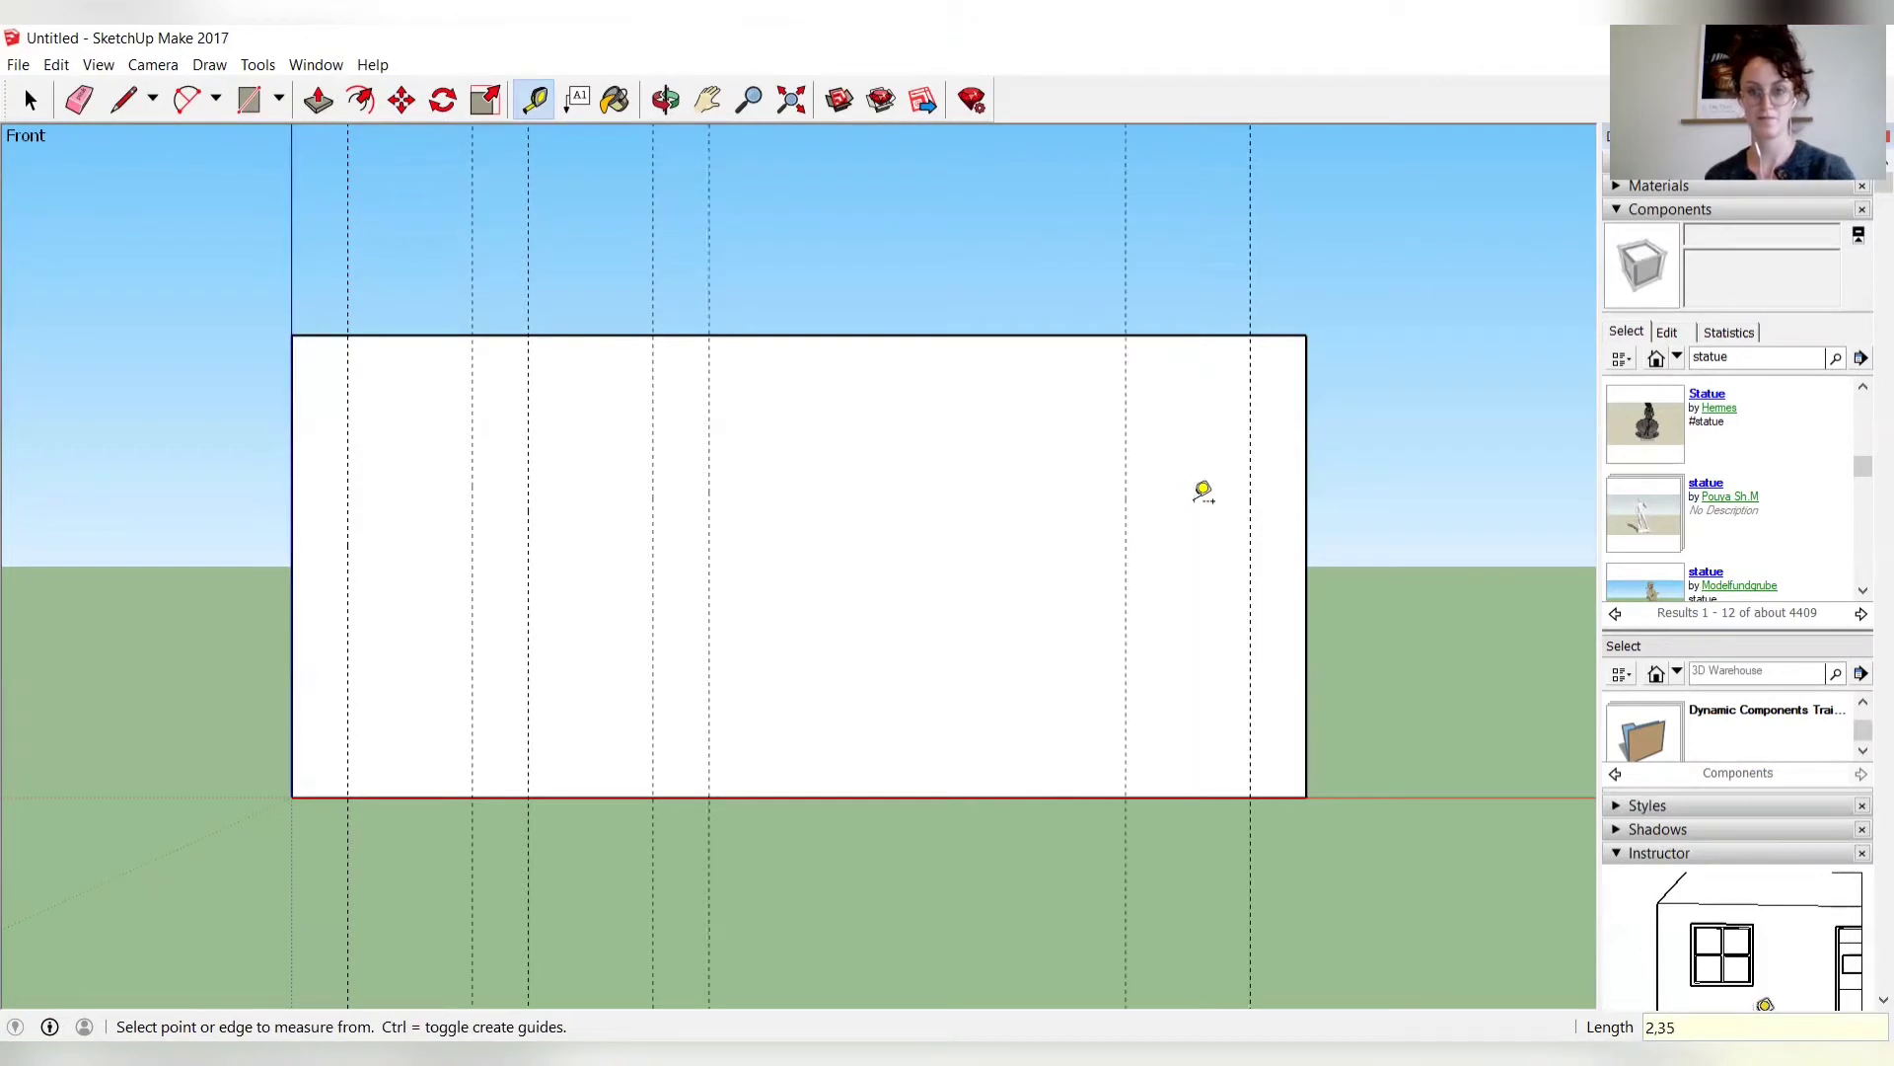
click(1307, 493)
text(3,08)
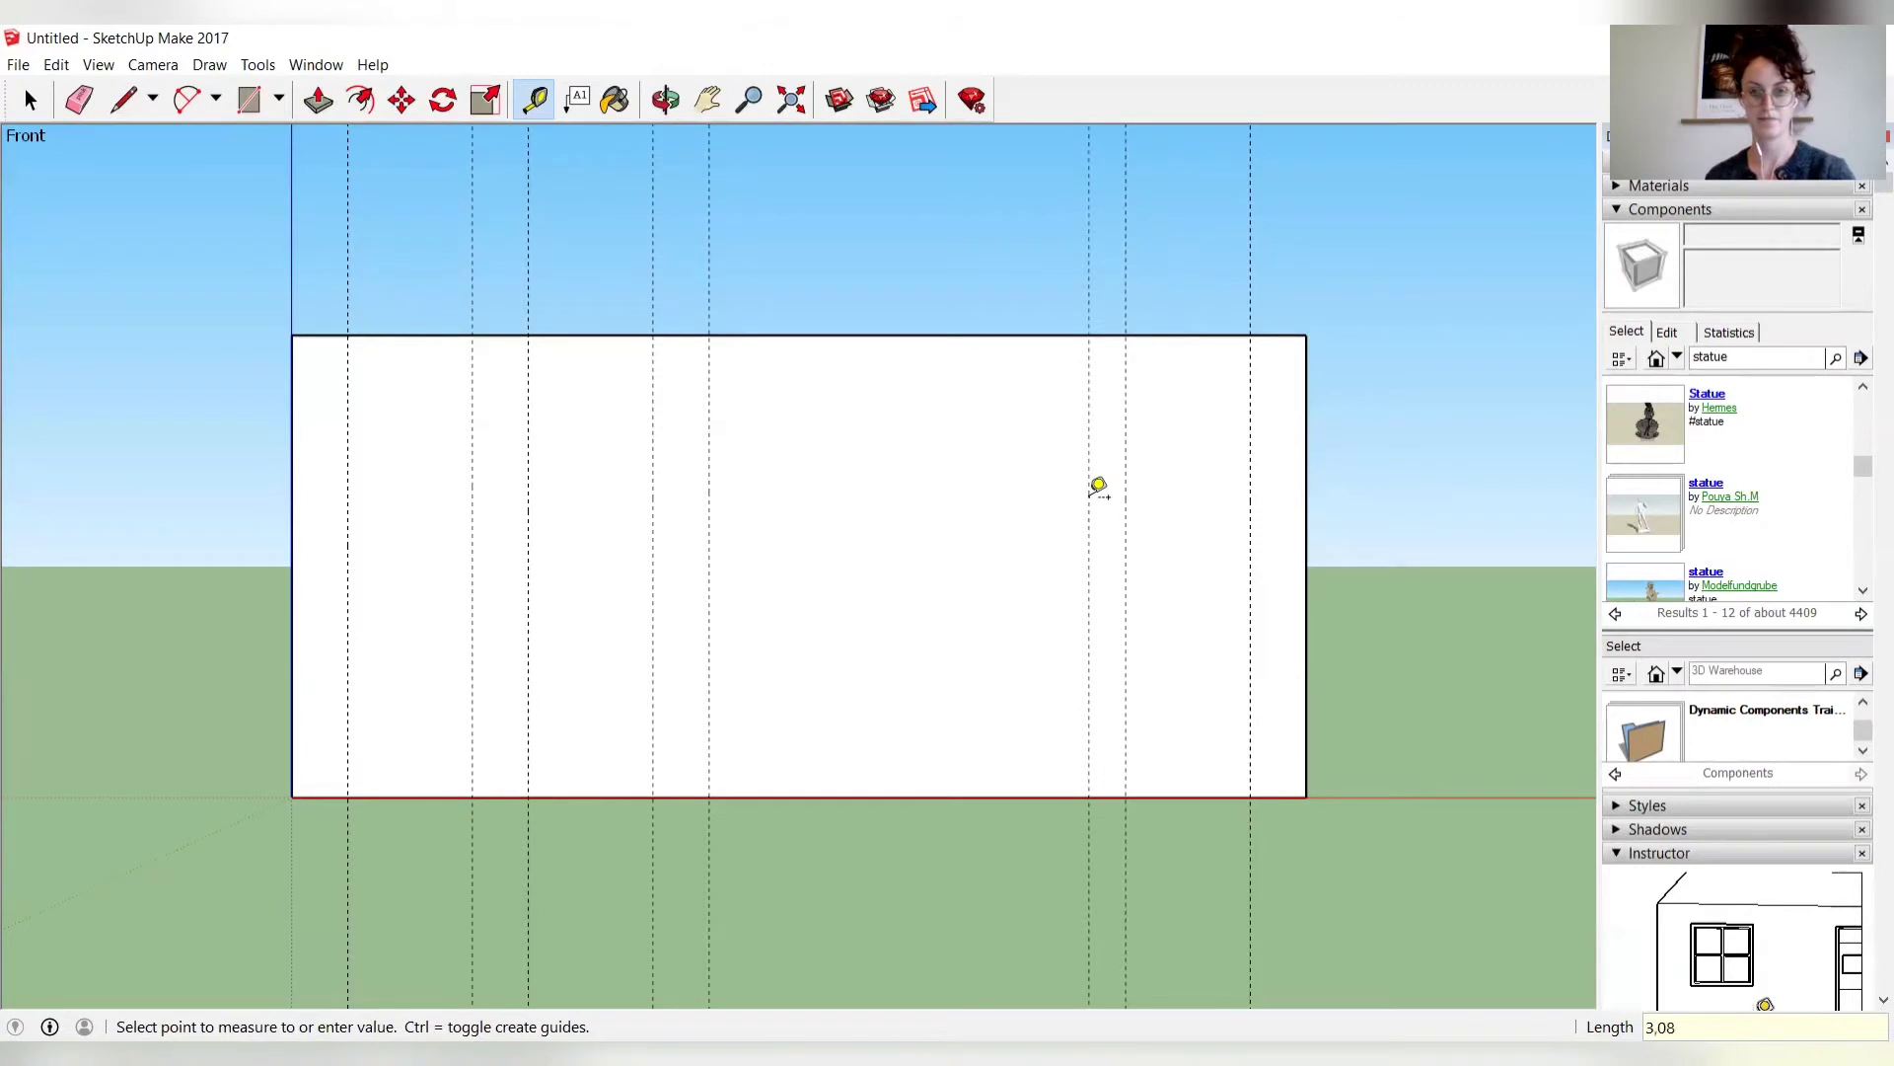
key(Return)
Add more right-edge guides at about 2,81, 3,87, 4 and 5 m across the wall.
click(1090, 499)
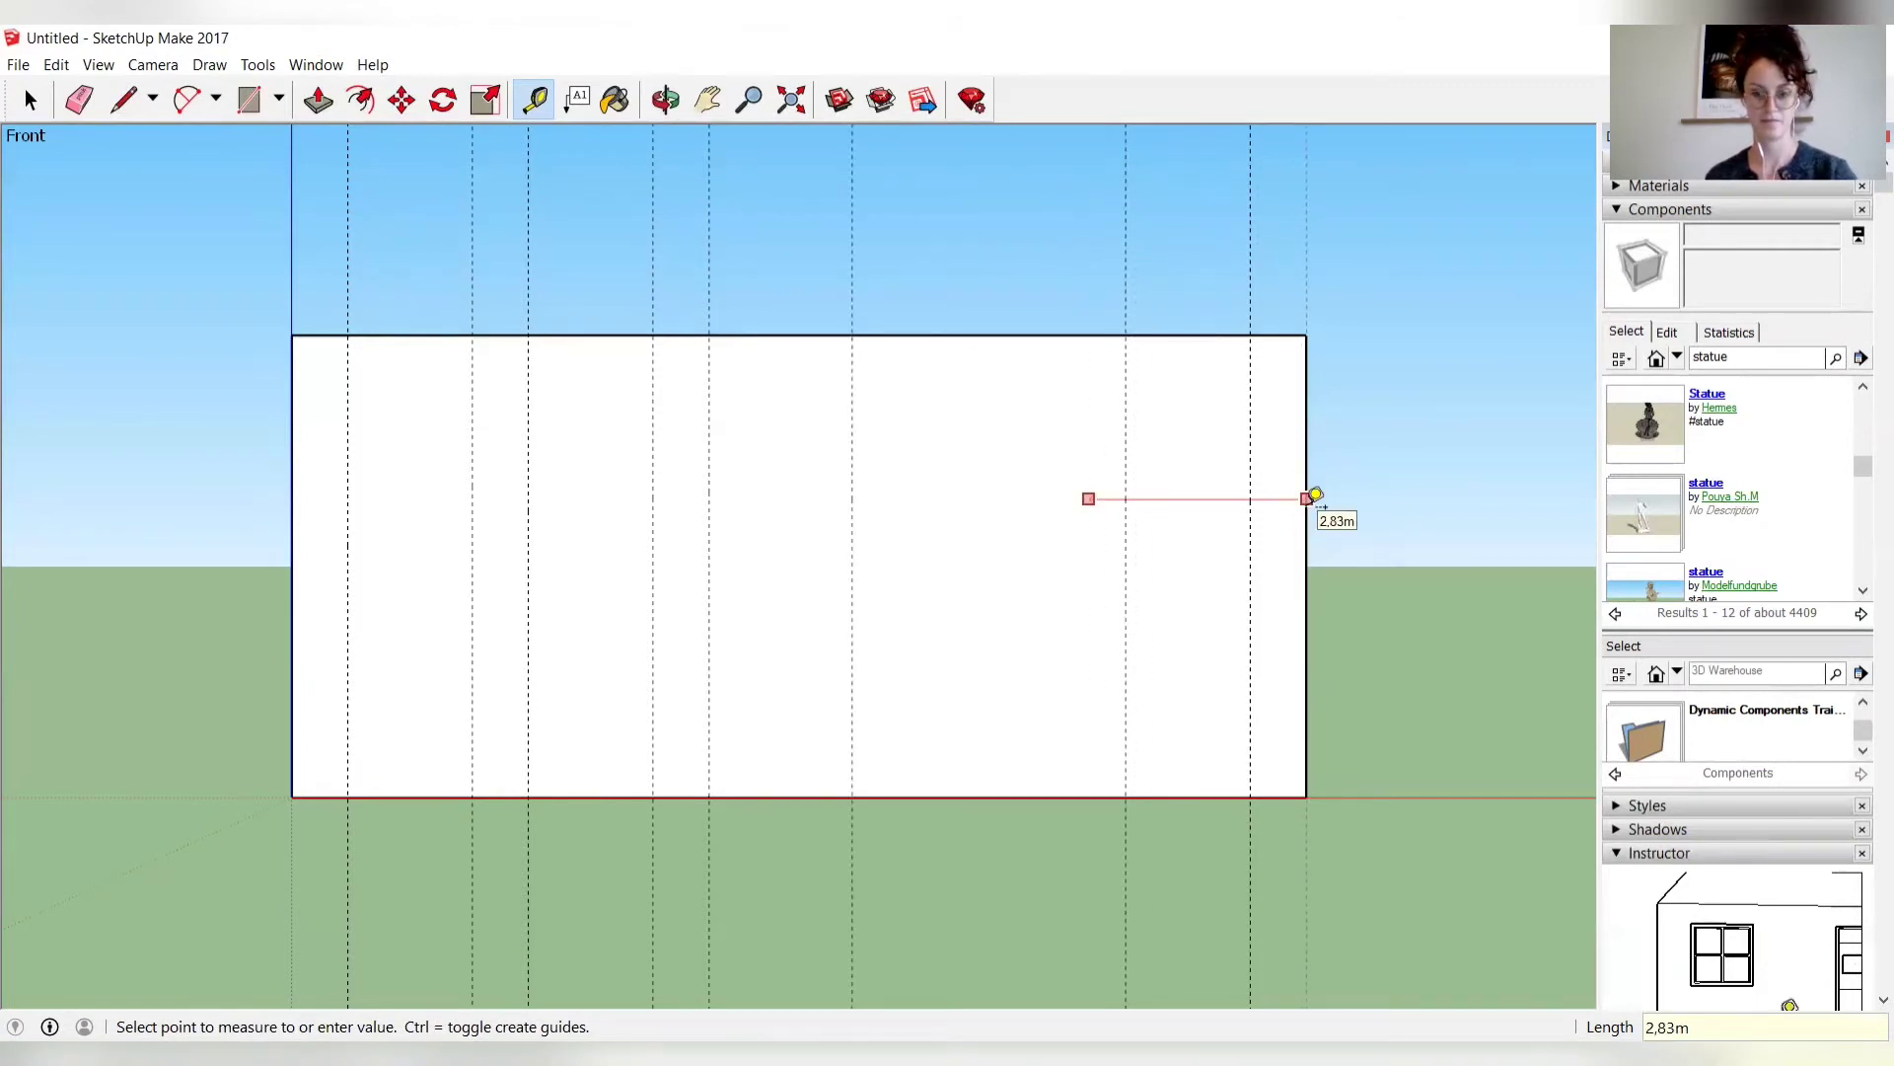
key(ctrl+z)
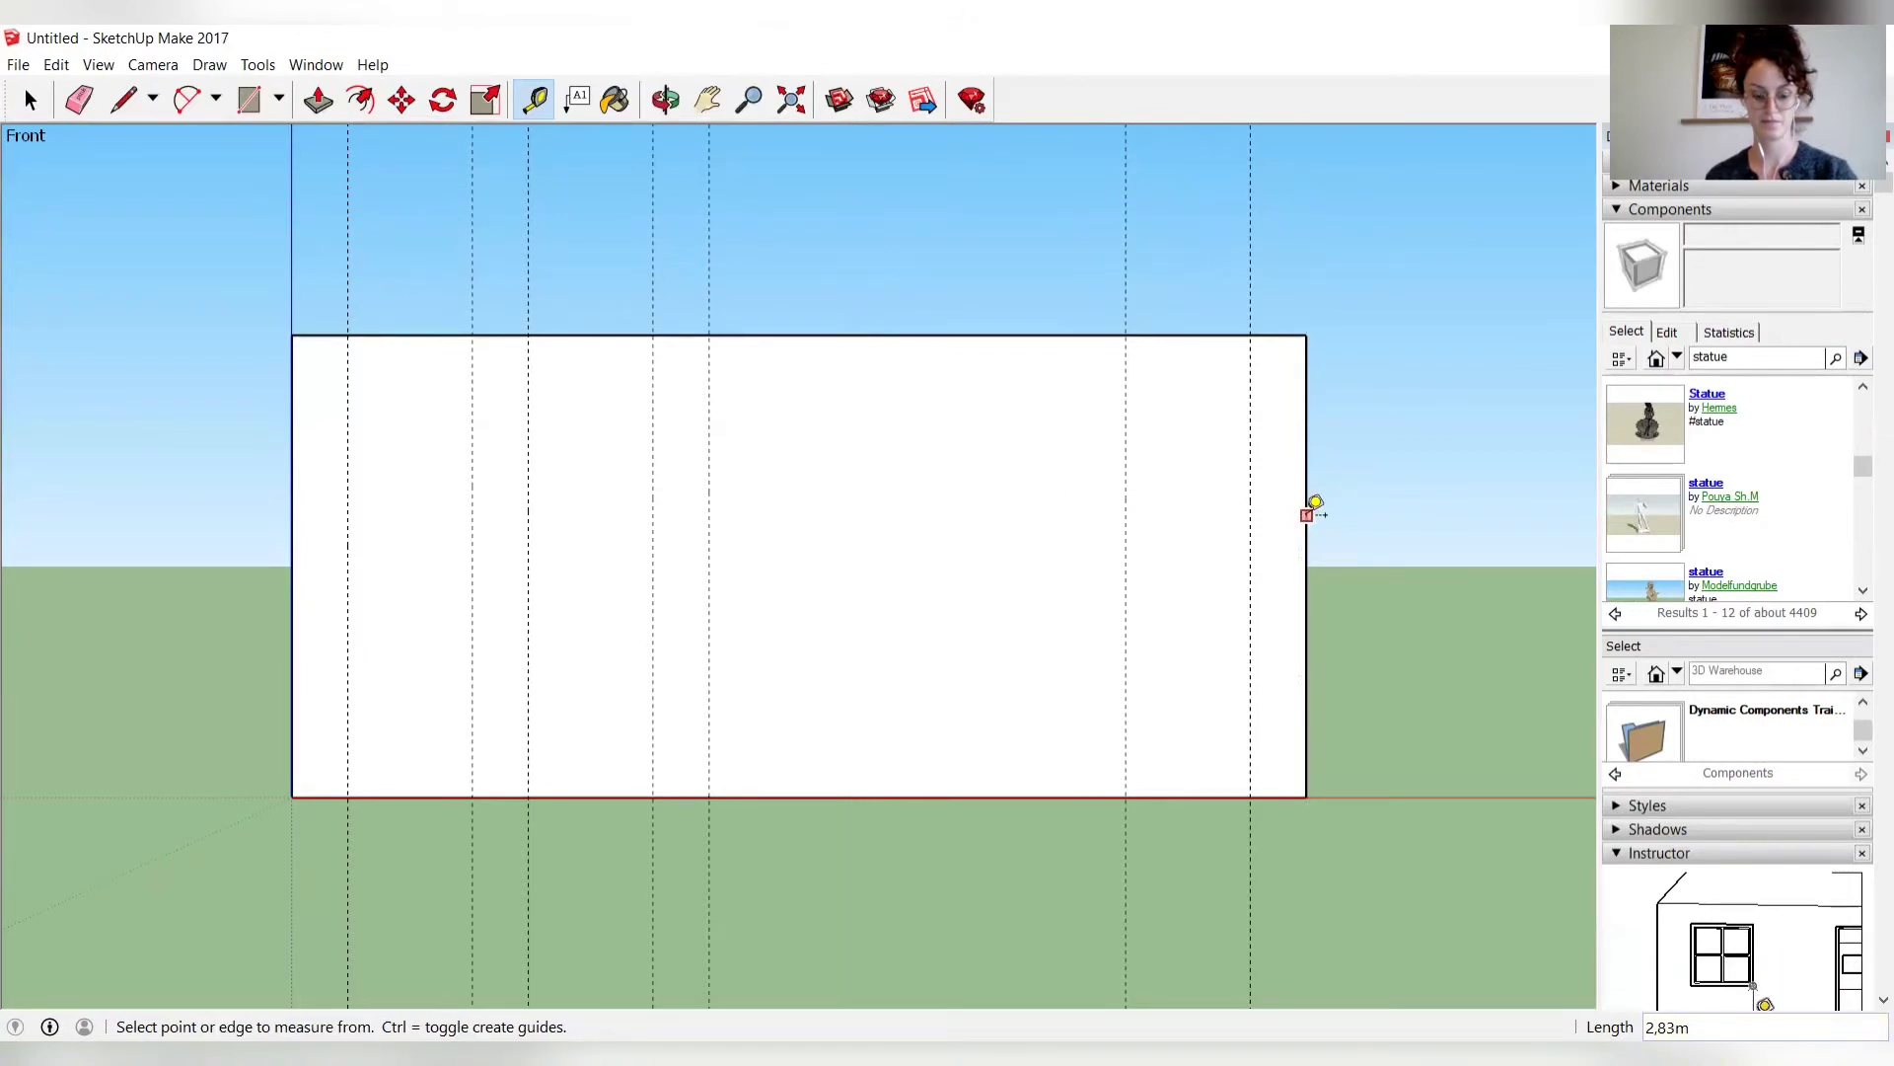
click(1307, 513)
click(1091, 511)
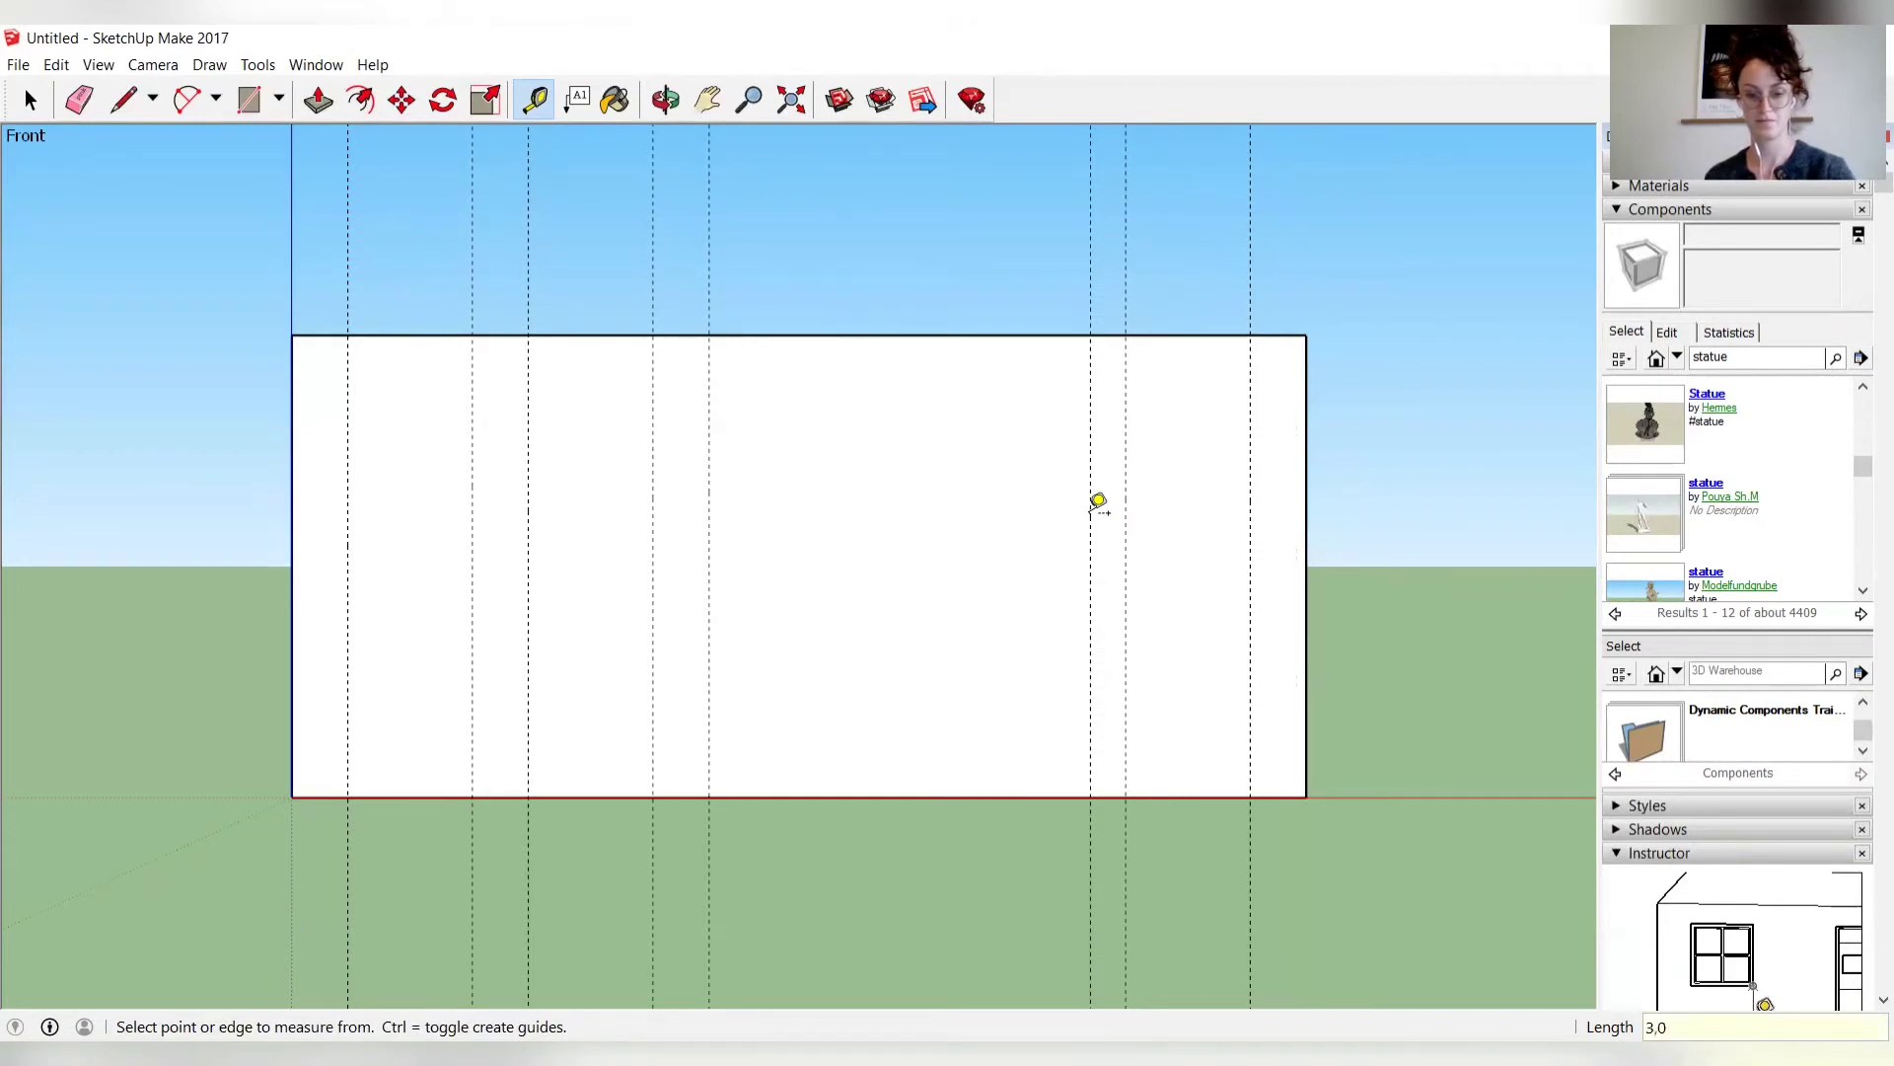
click(1308, 513)
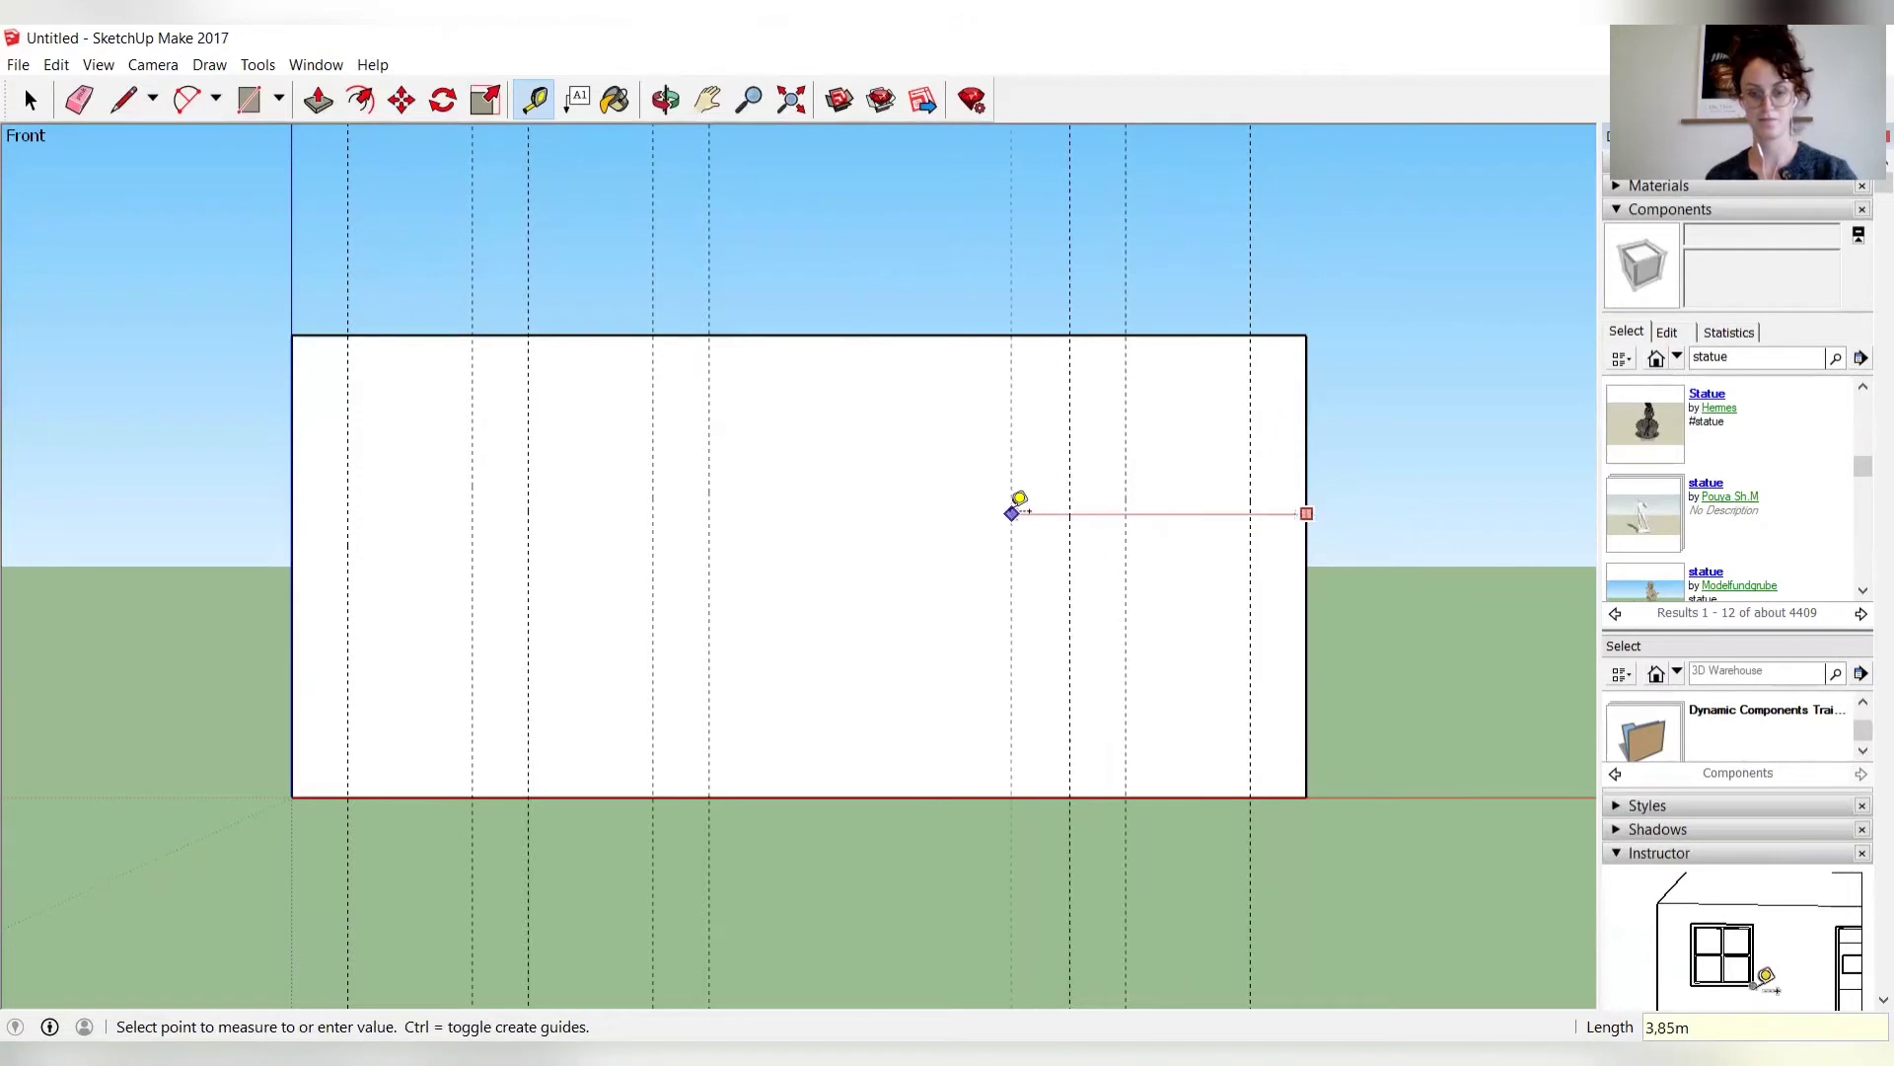
click(1008, 503)
text(4,7)
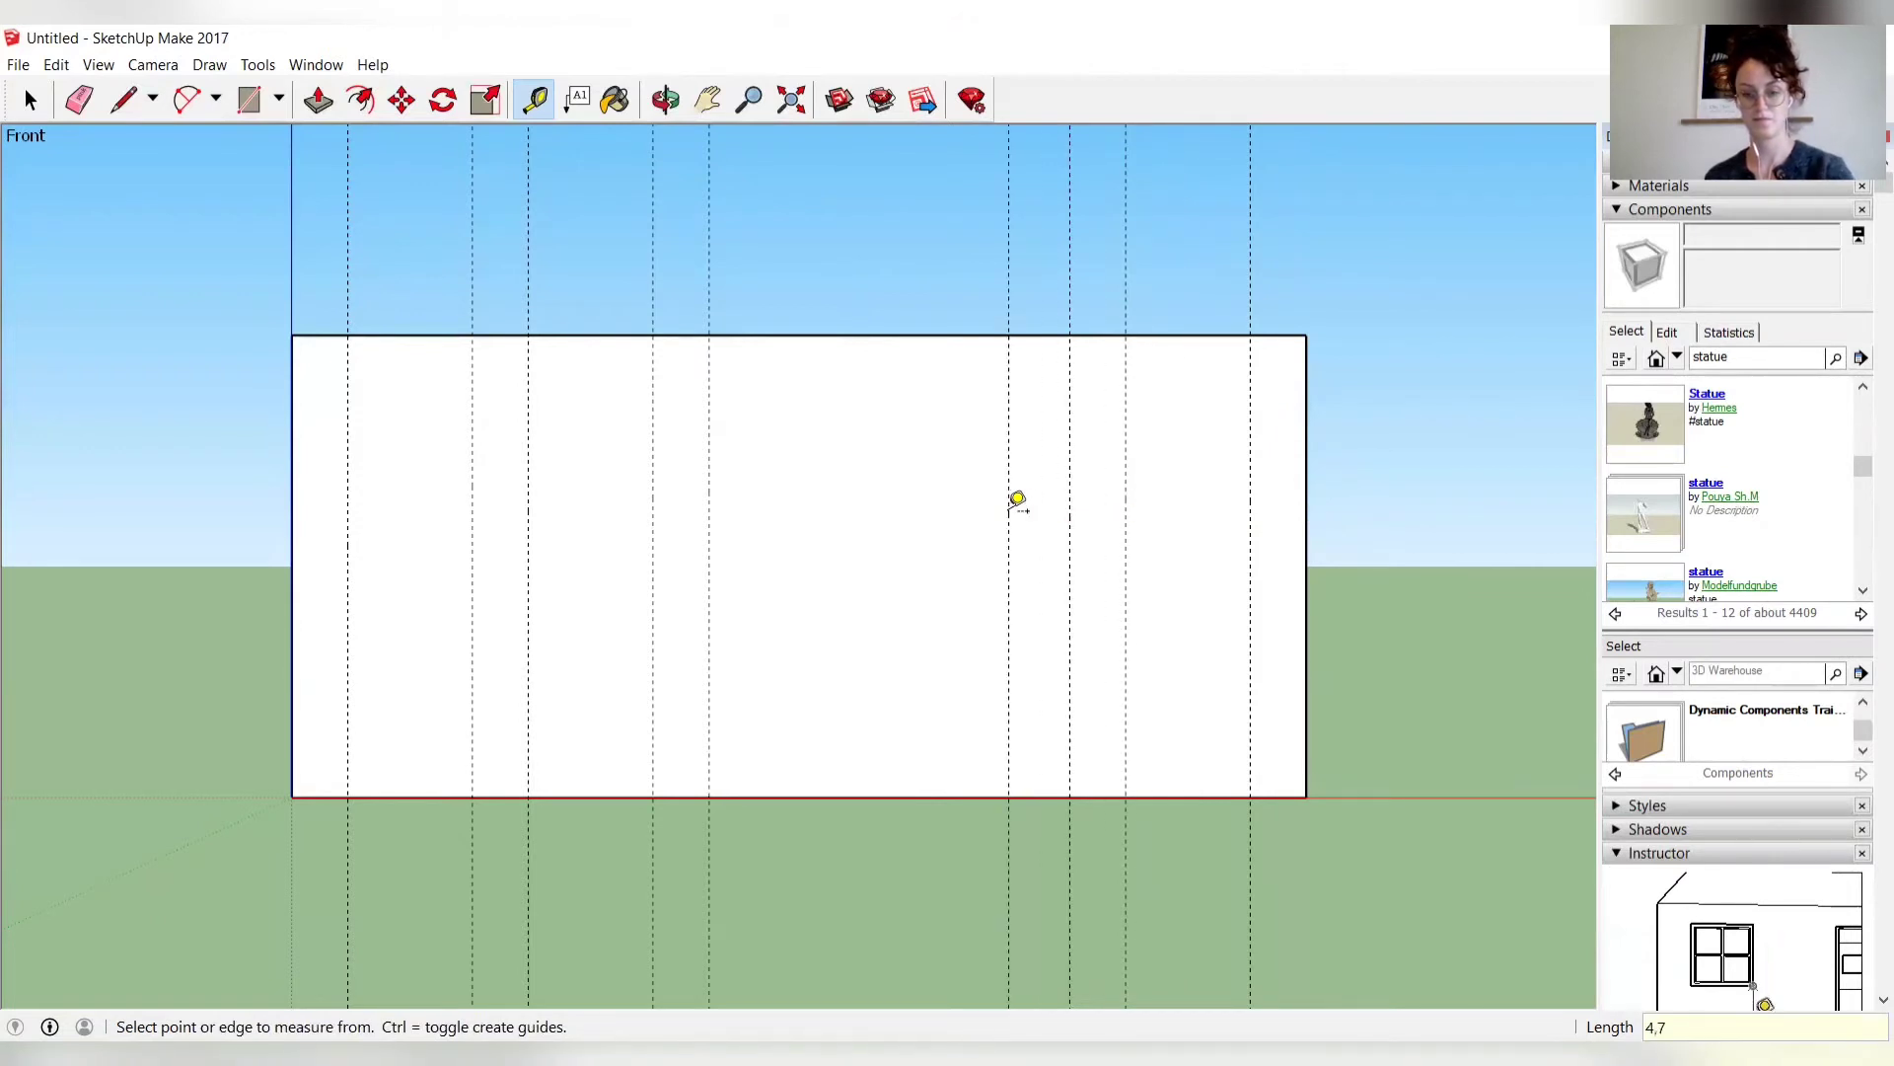
click(1308, 498)
click(897, 493)
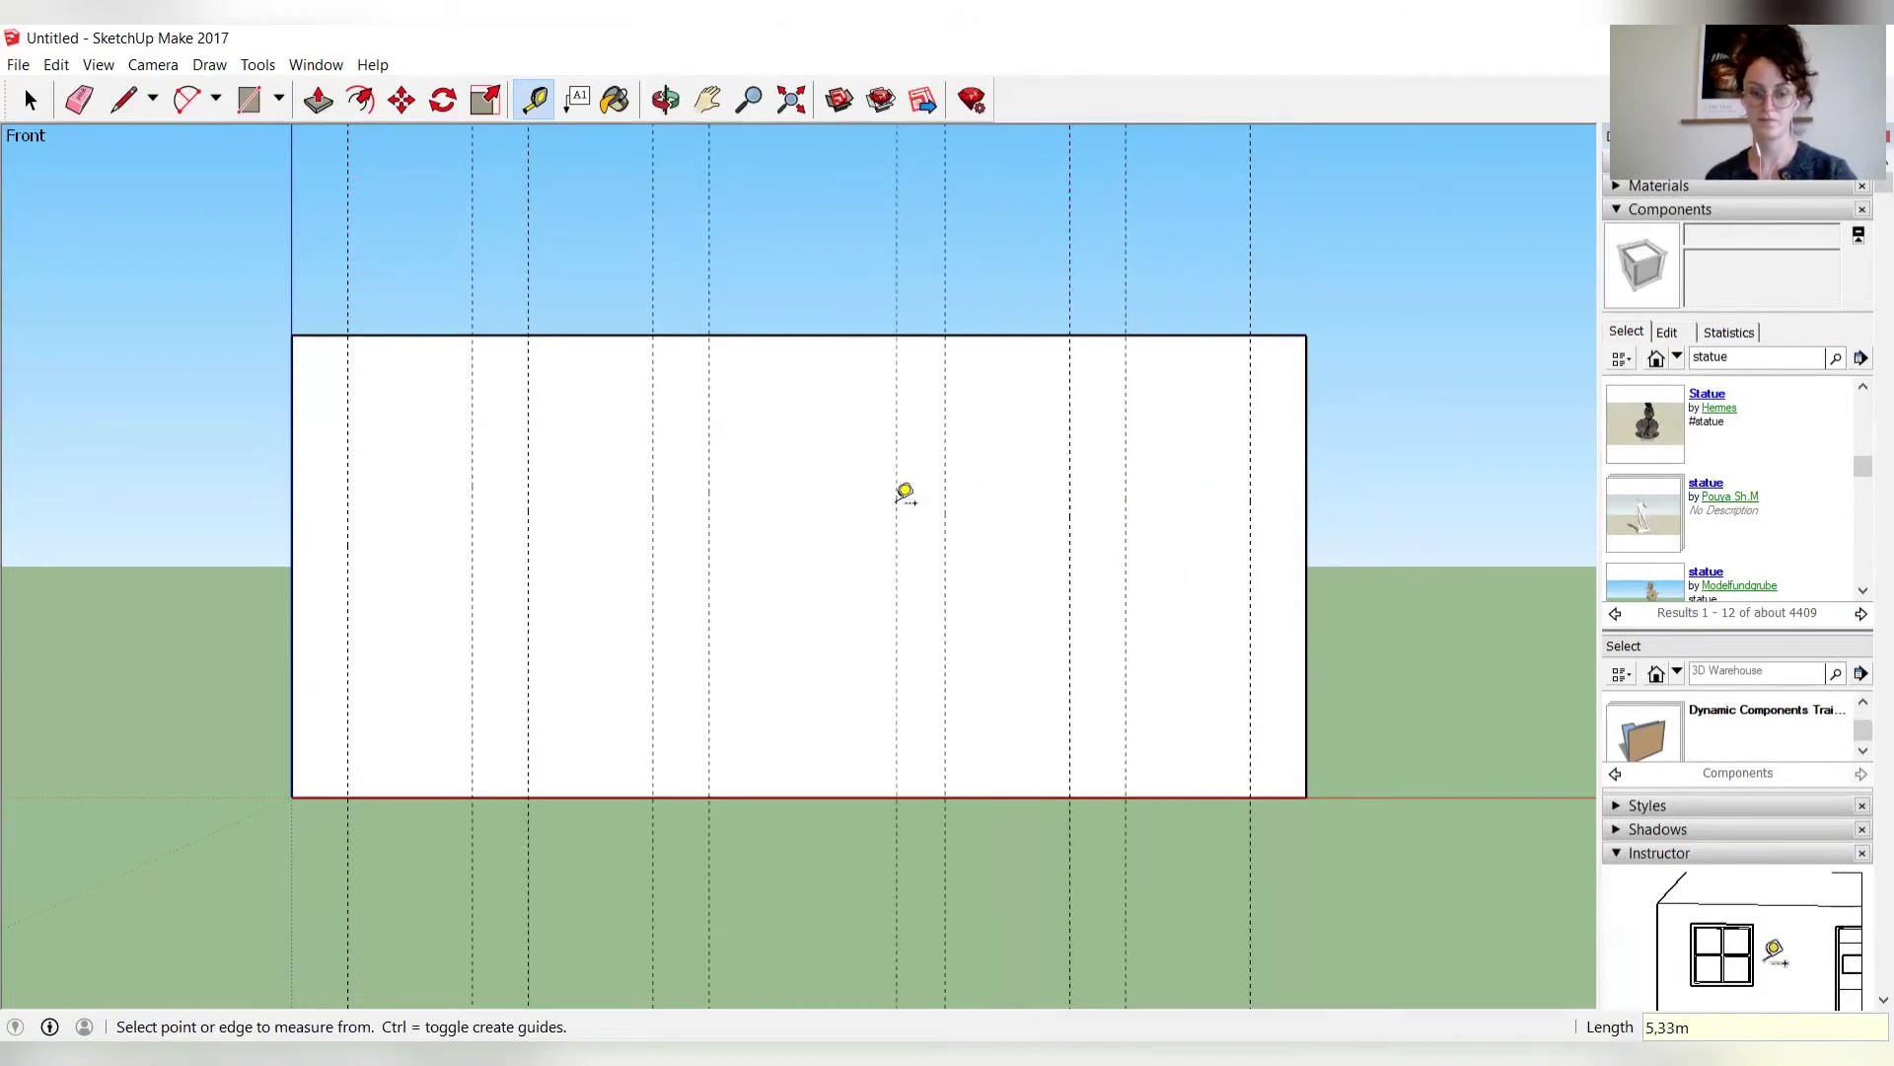
text(5.)
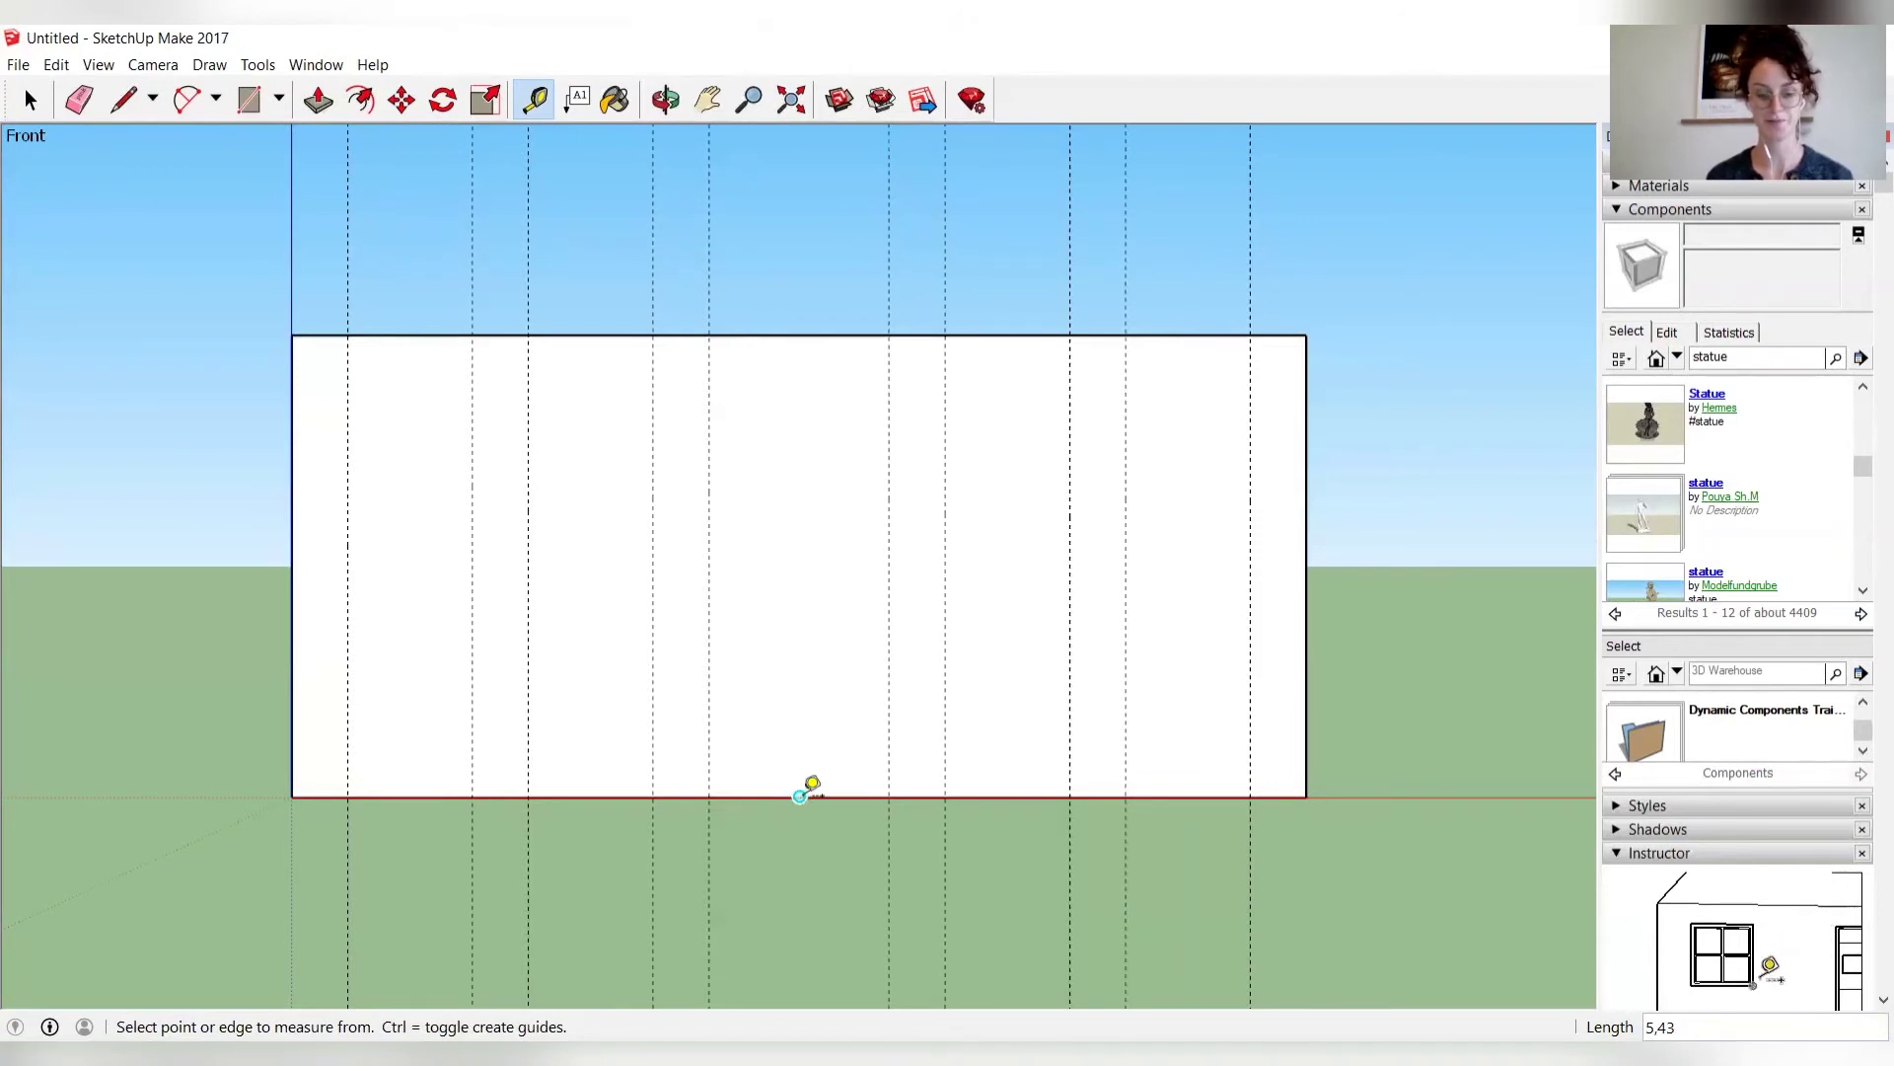
Place horizontal guides 3 m and 3.6 m above the front wall's bottom edge.
click(804, 796)
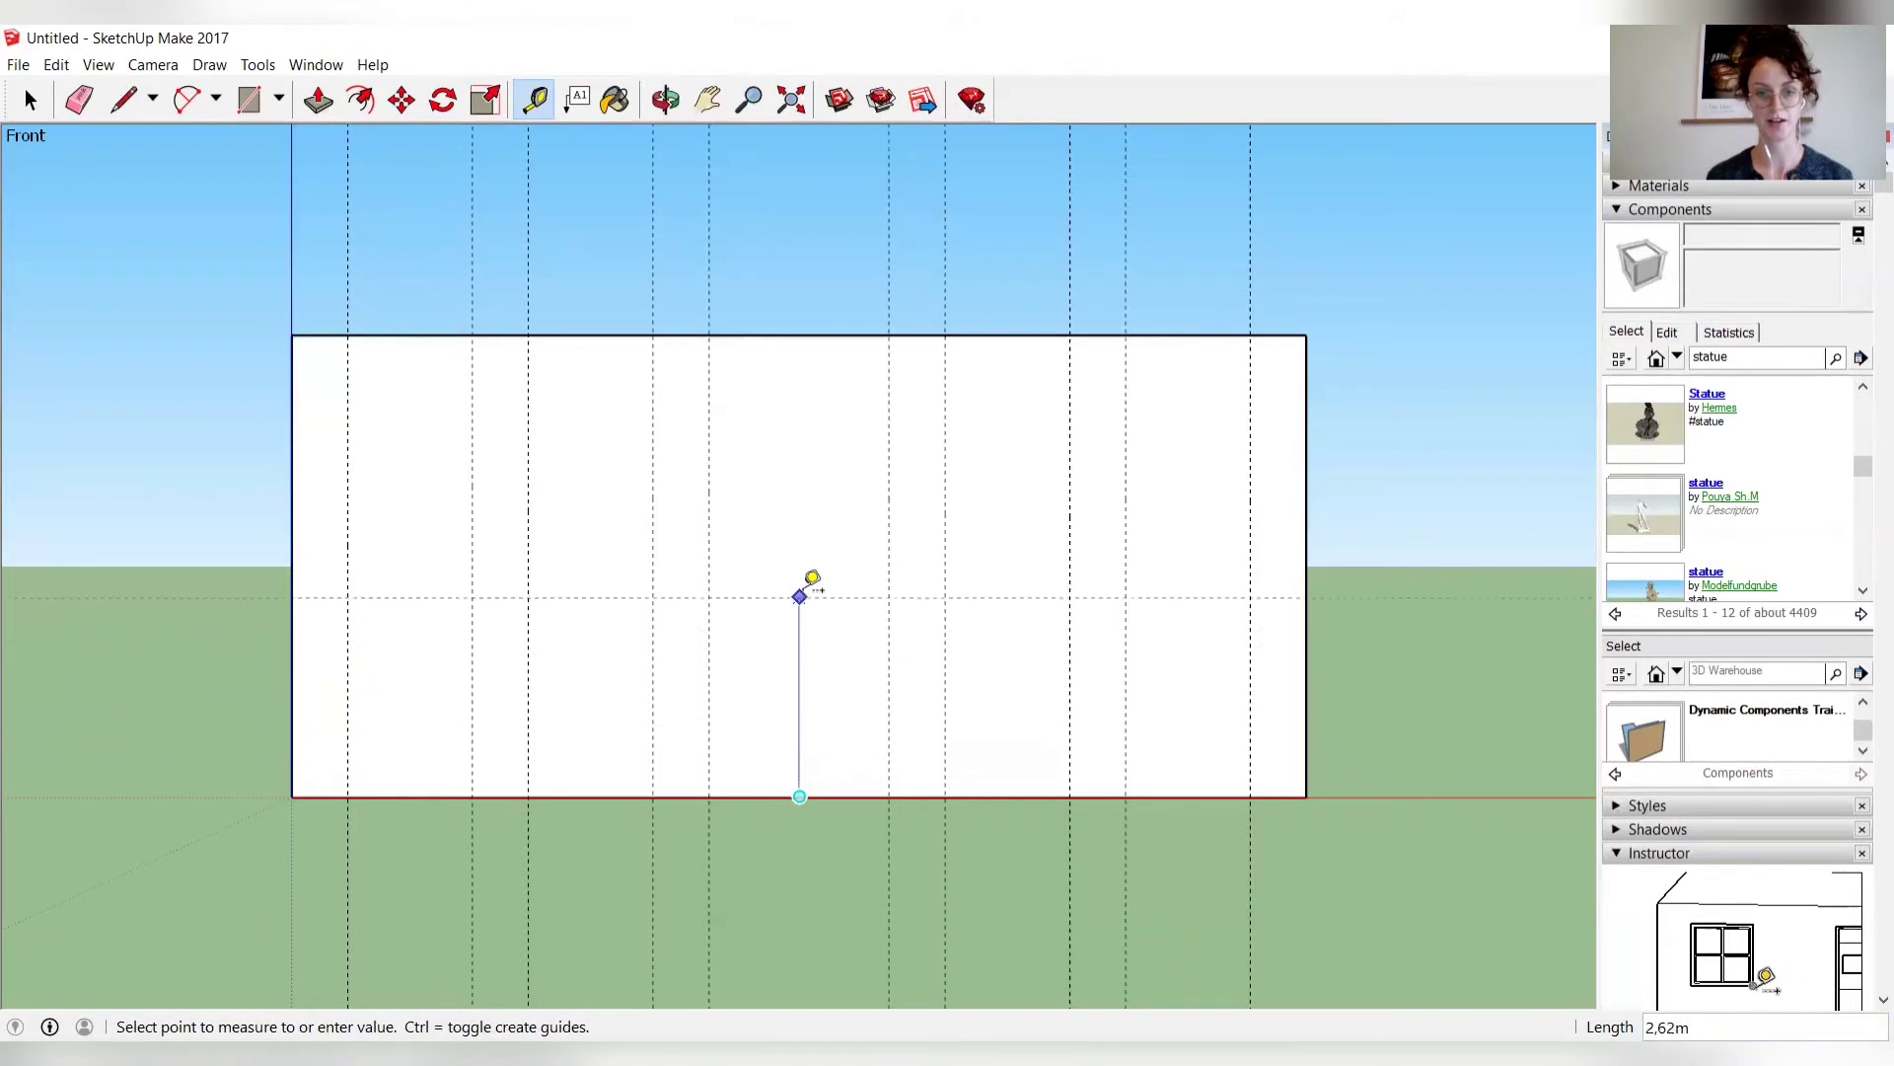
click(804, 592)
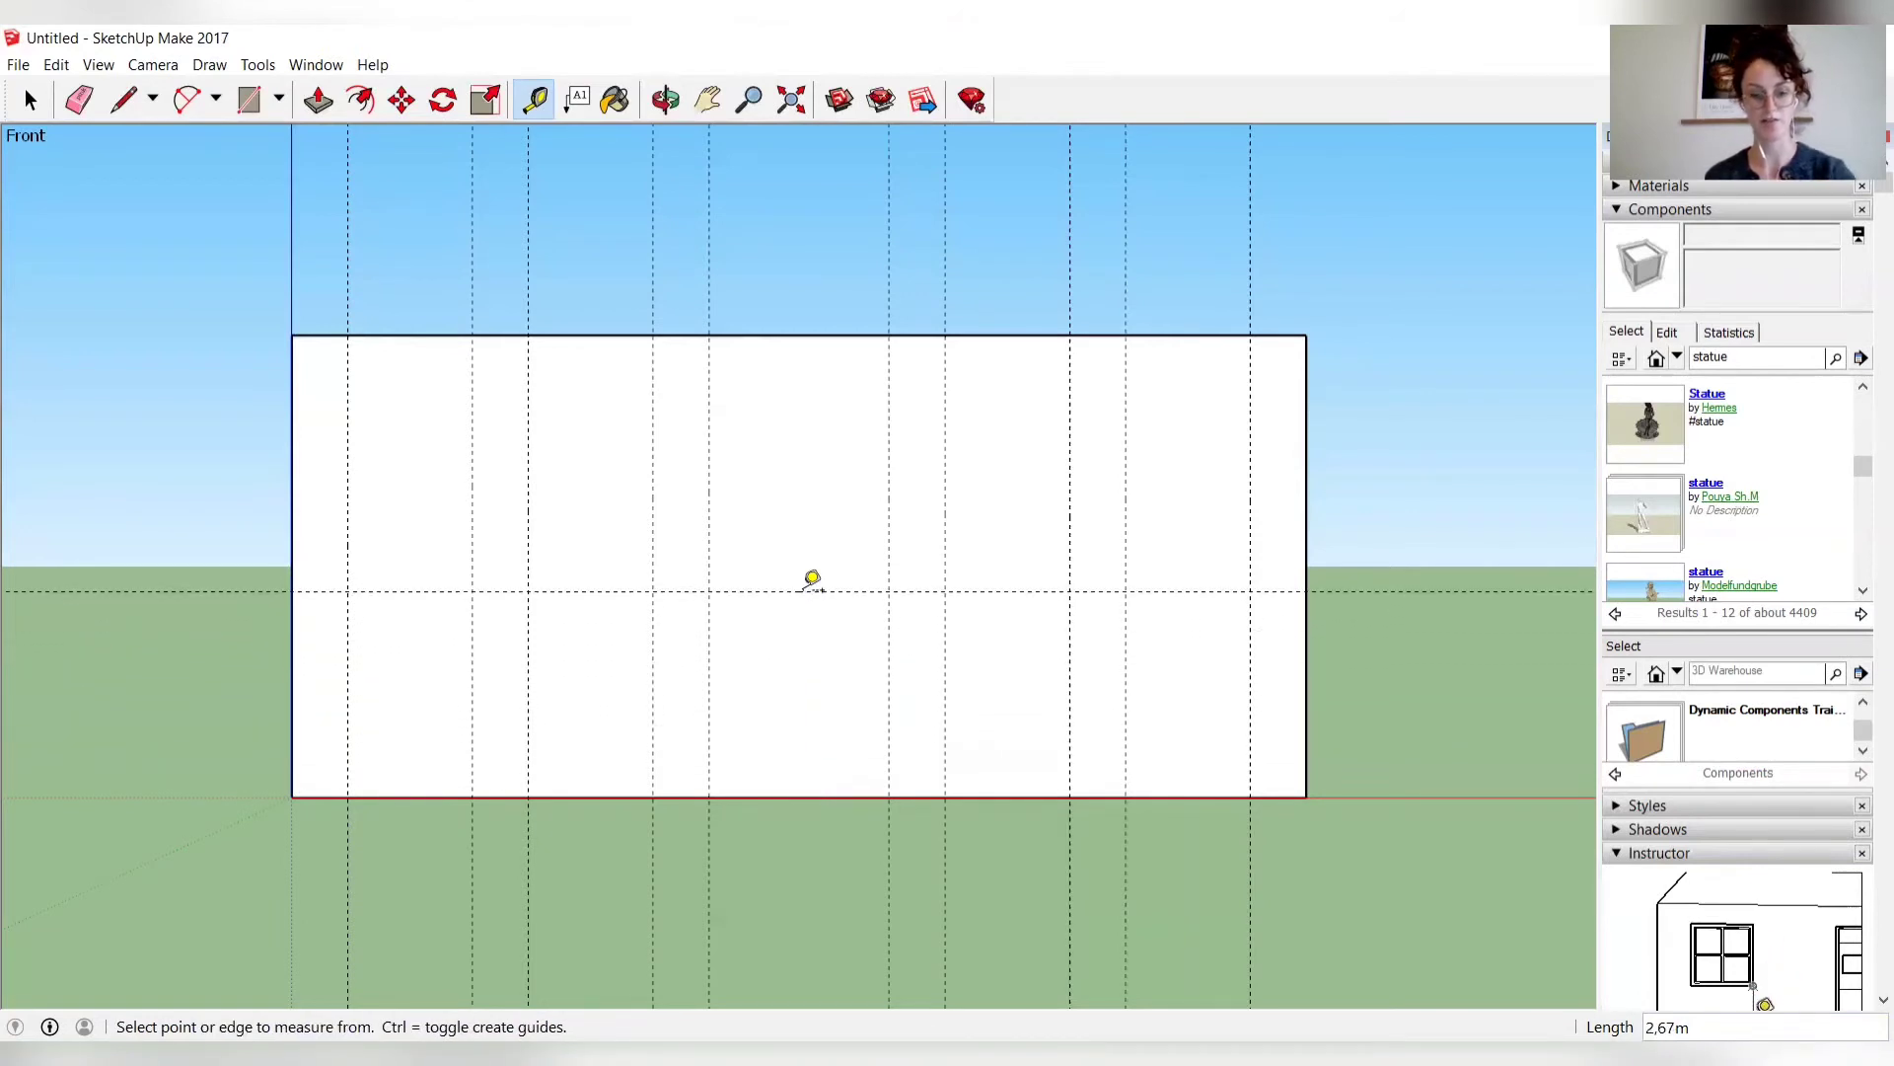
text(3)
key(Return)
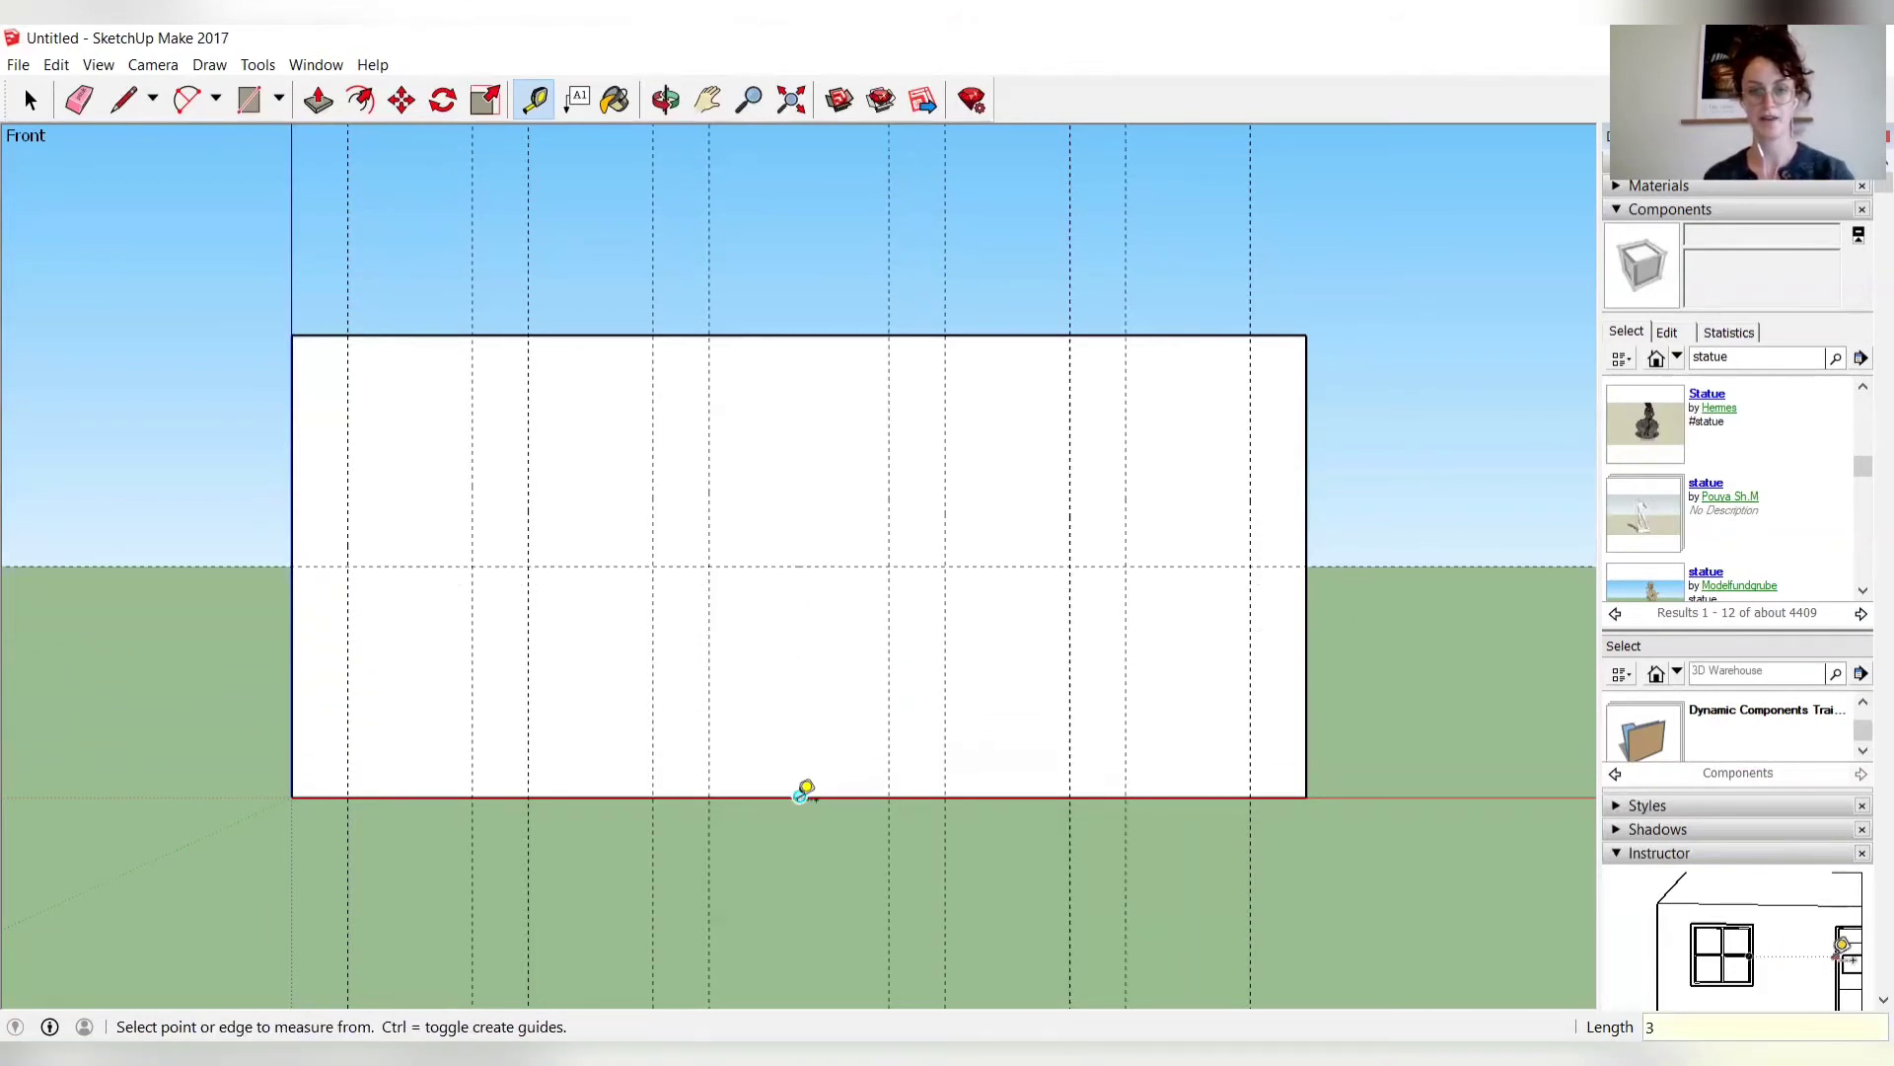
click(799, 795)
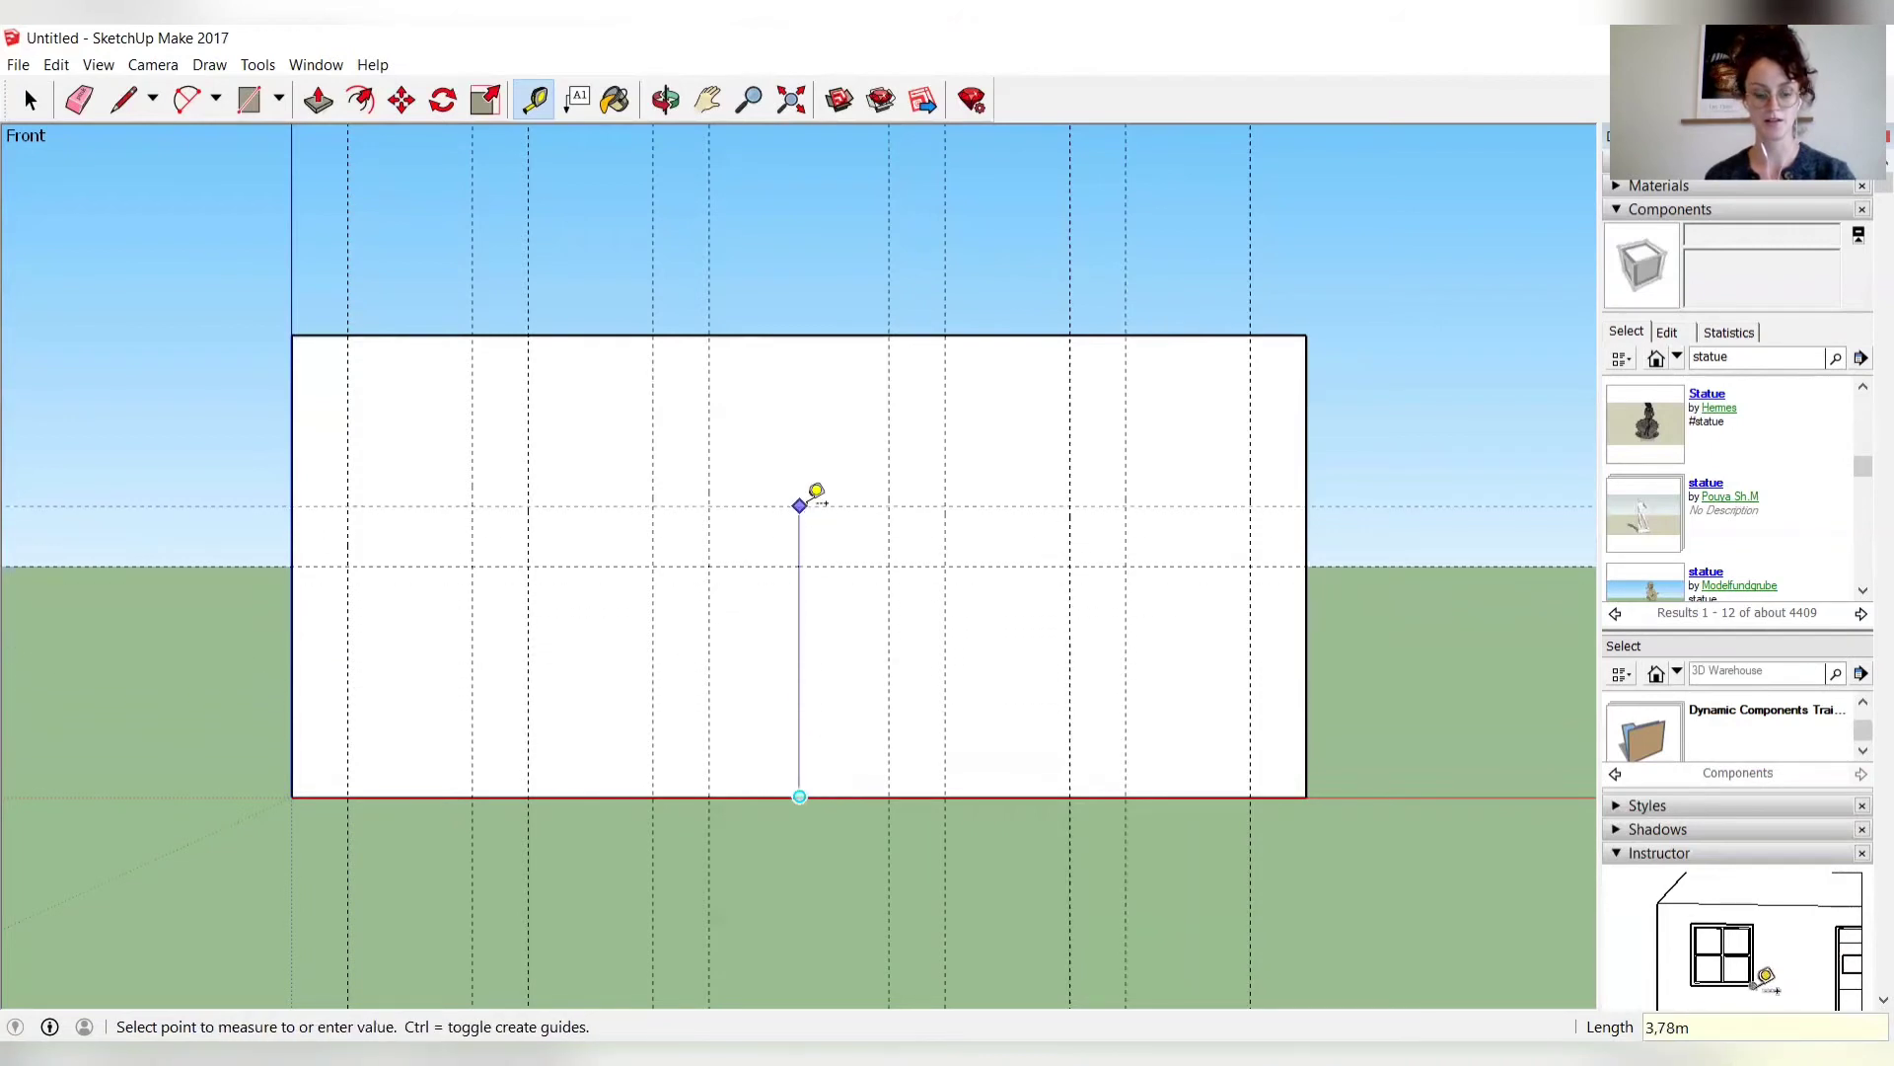
click(820, 509)
text(3.)
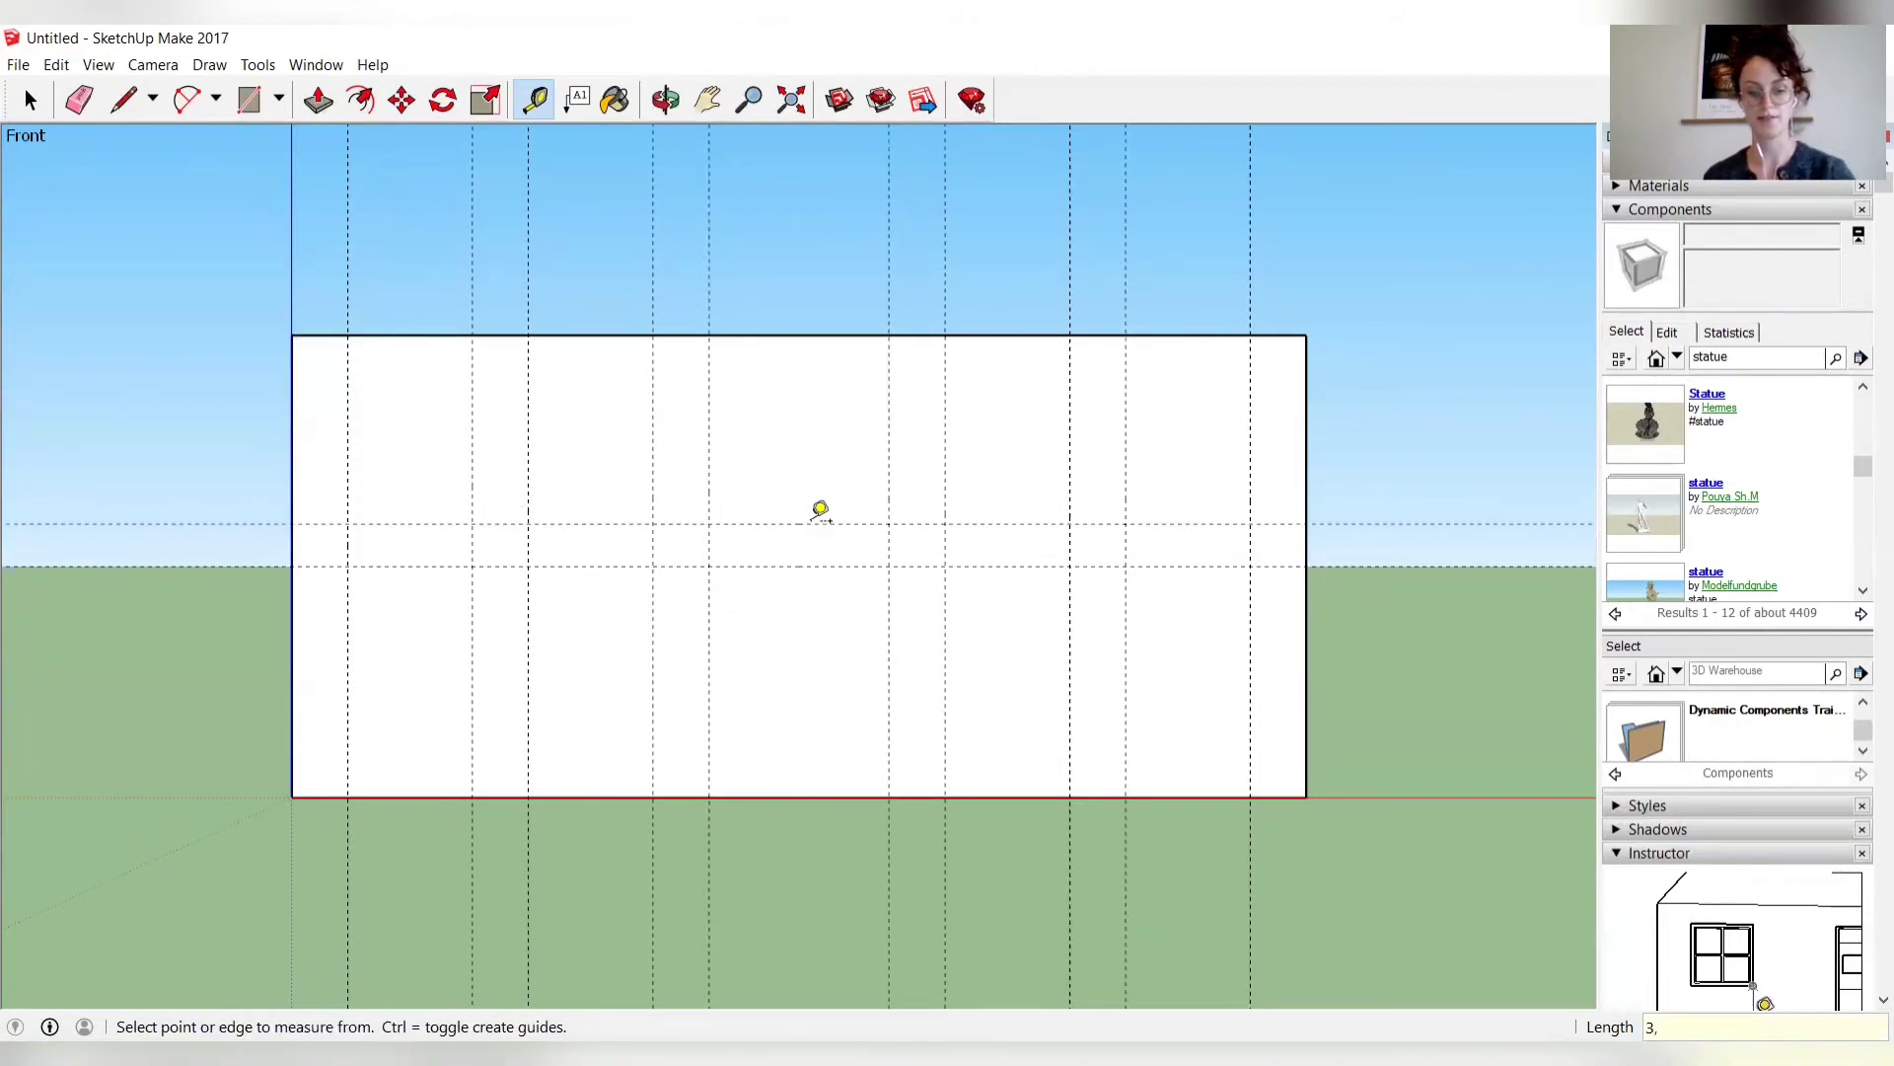
text(6)
key(Return)
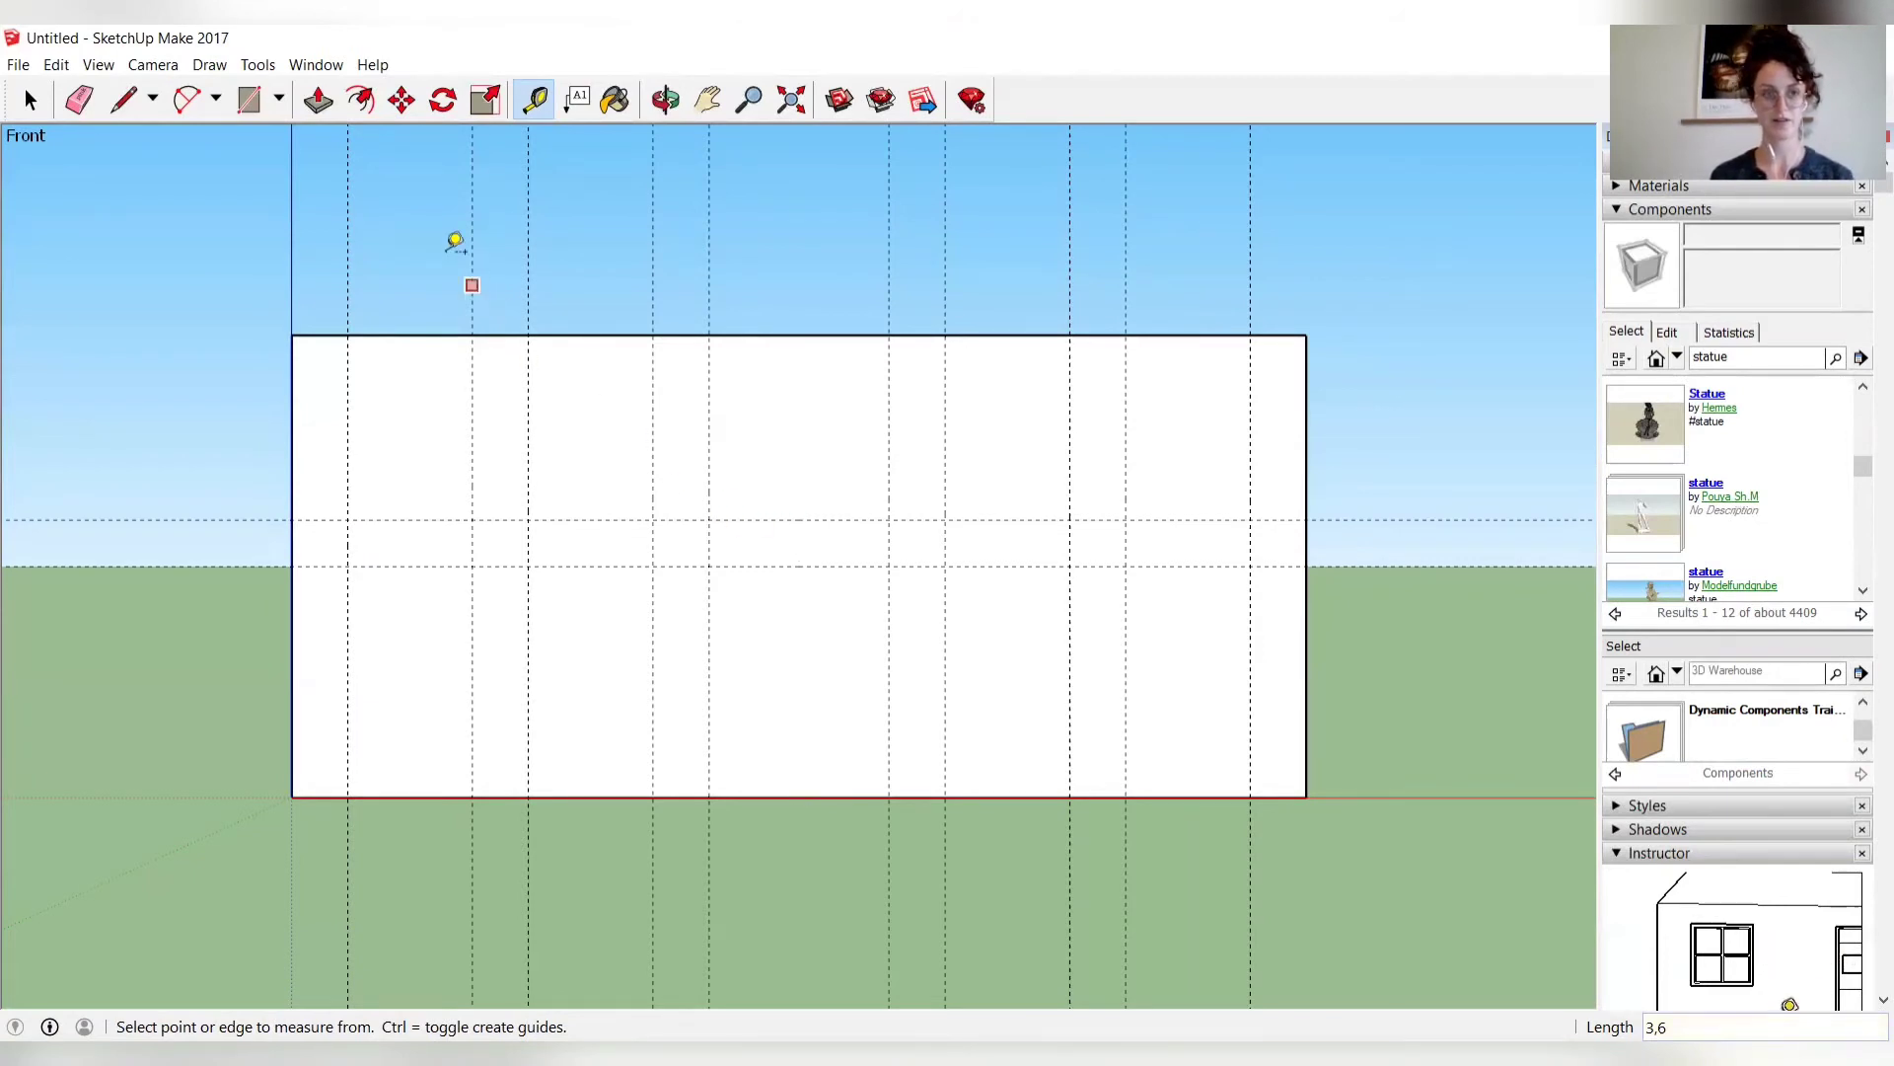
Draw three doorway rectangles from the bottom edge up to the 3 m guide, the third wider.
click(249, 103)
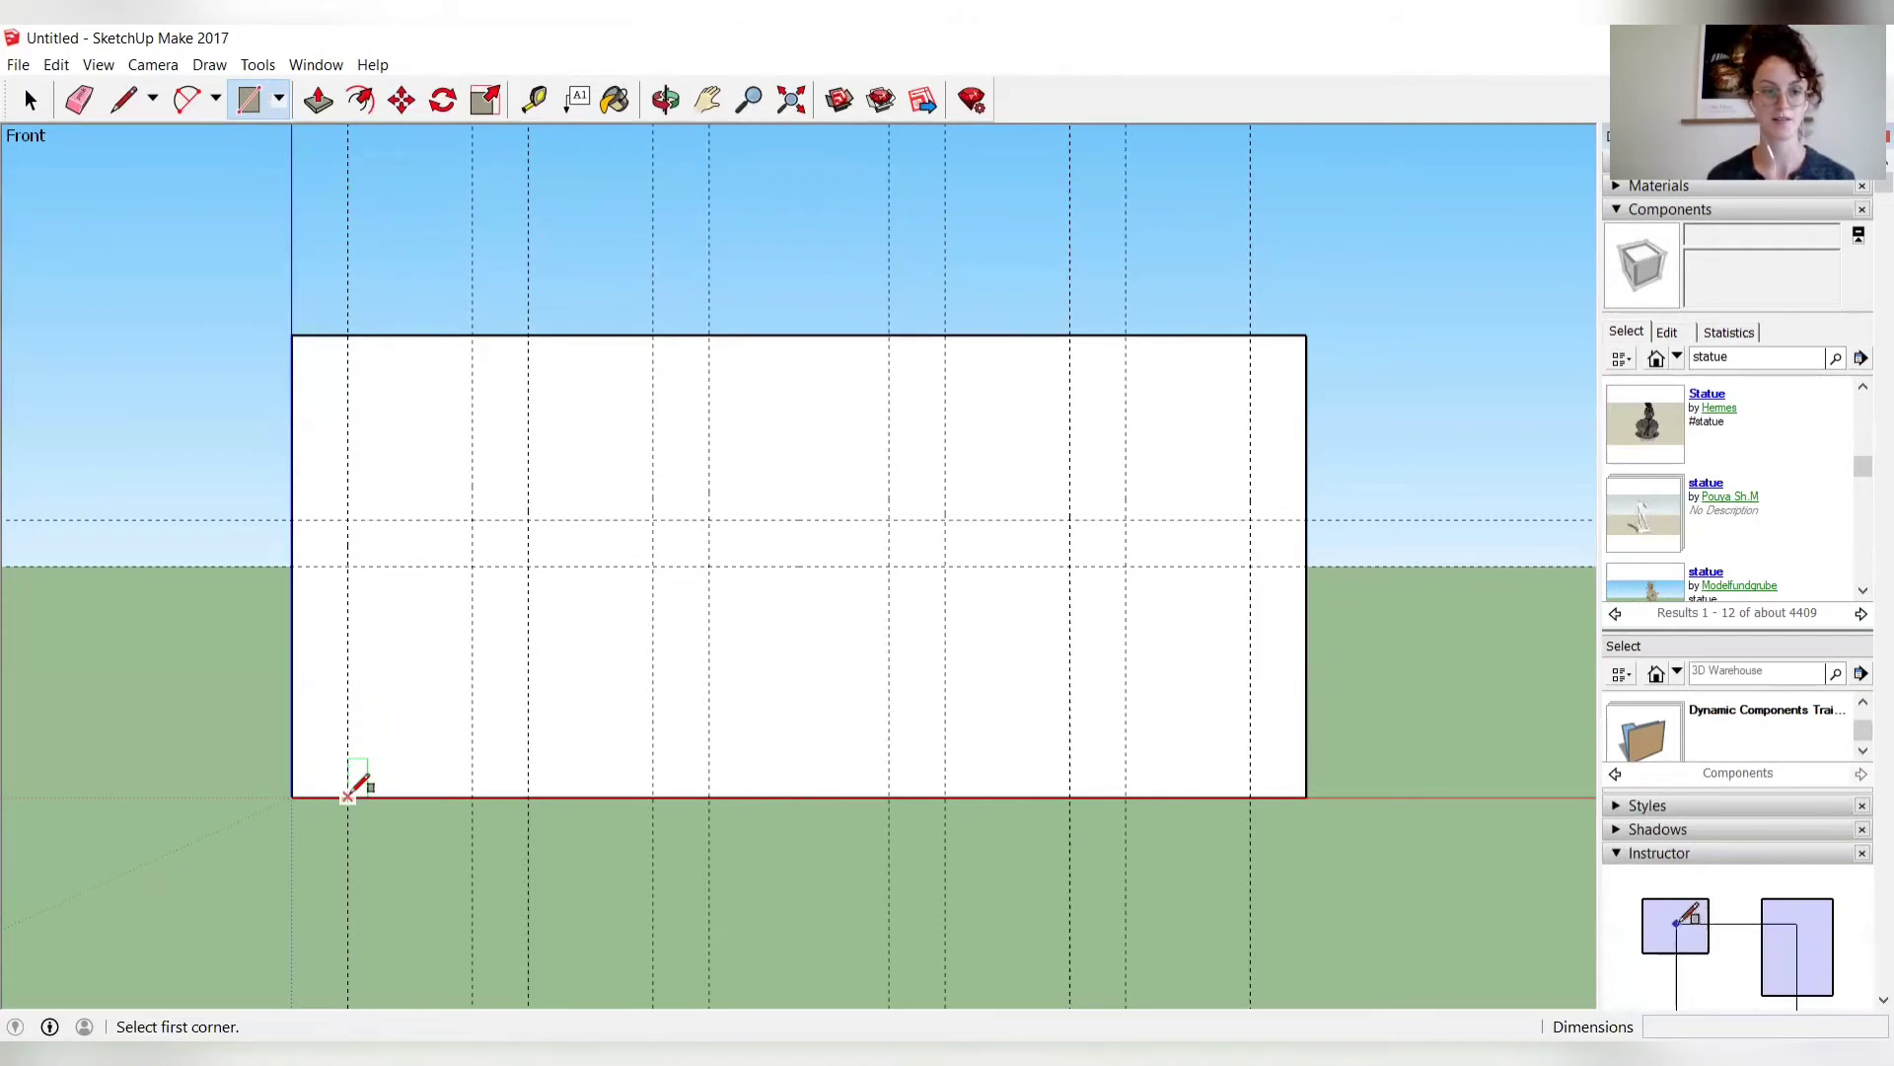
click(347, 796)
click(472, 567)
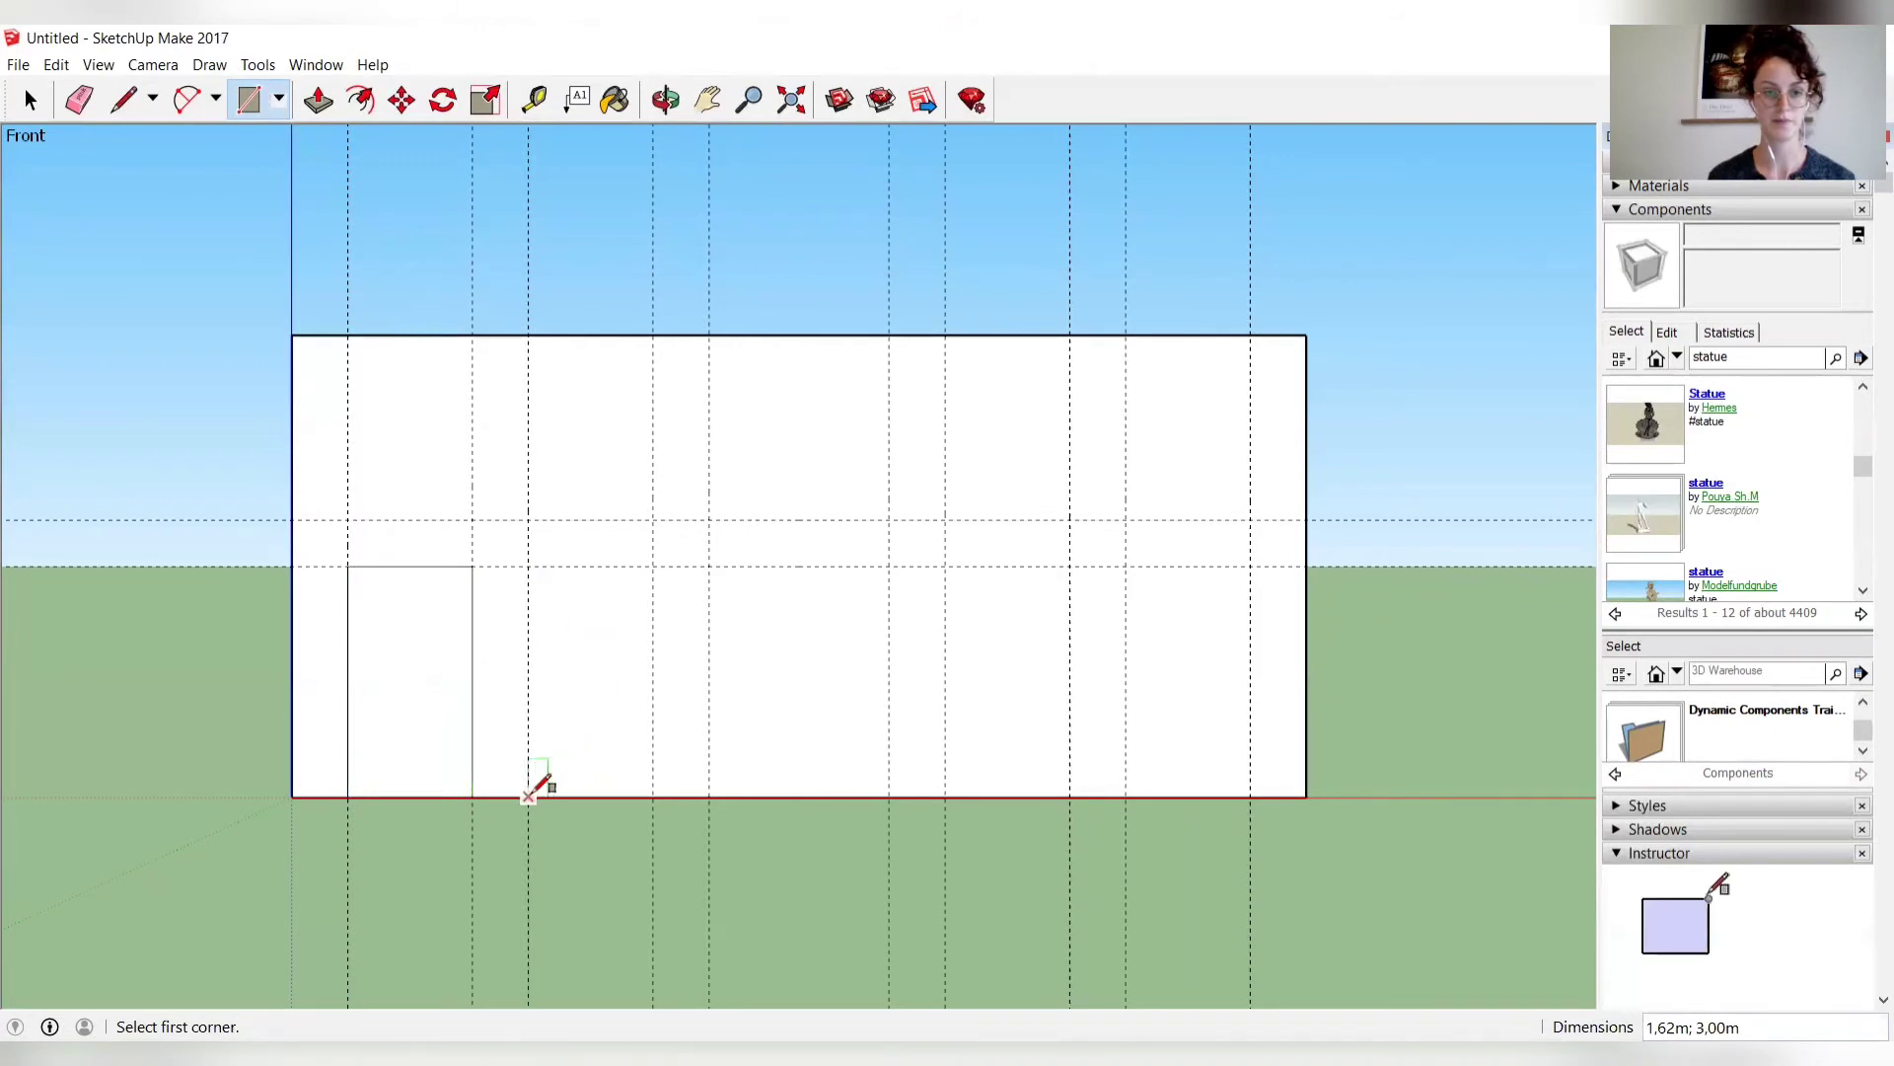
click(528, 797)
click(652, 567)
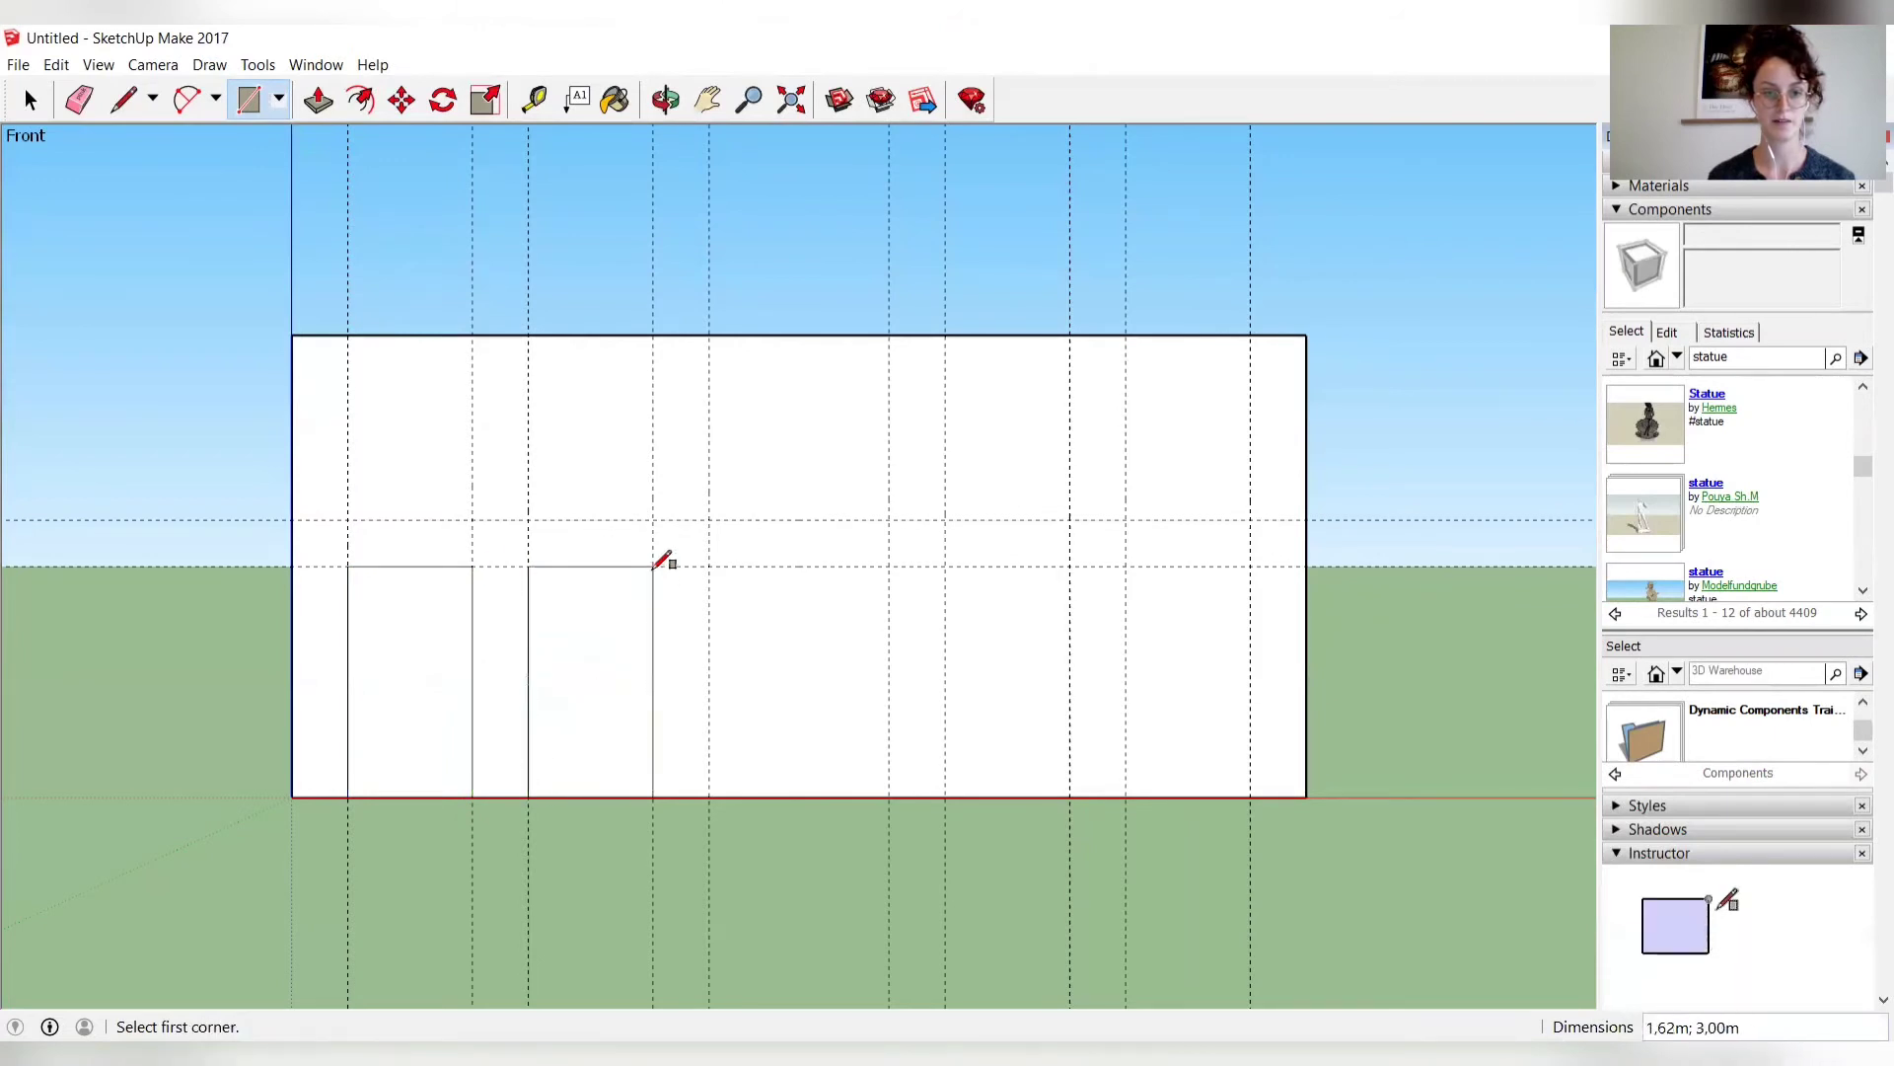
click(708, 796)
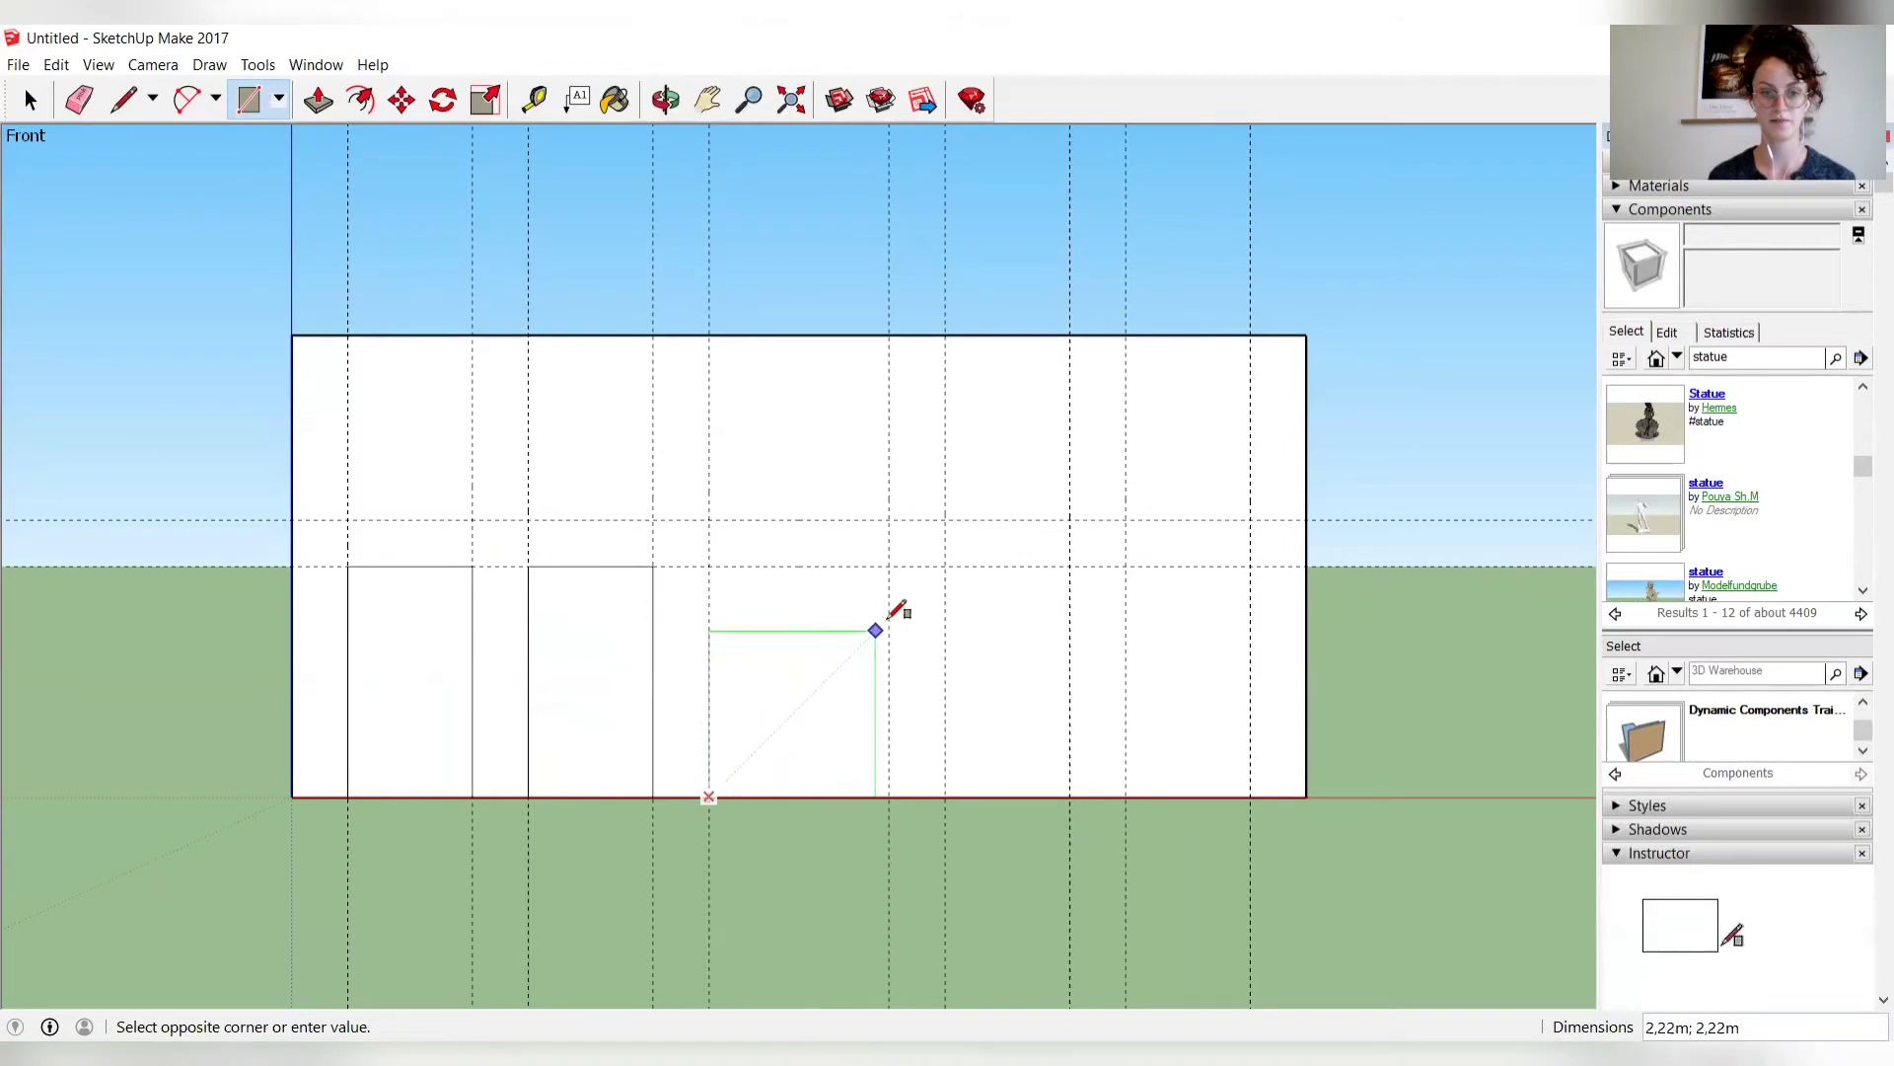
click(889, 567)
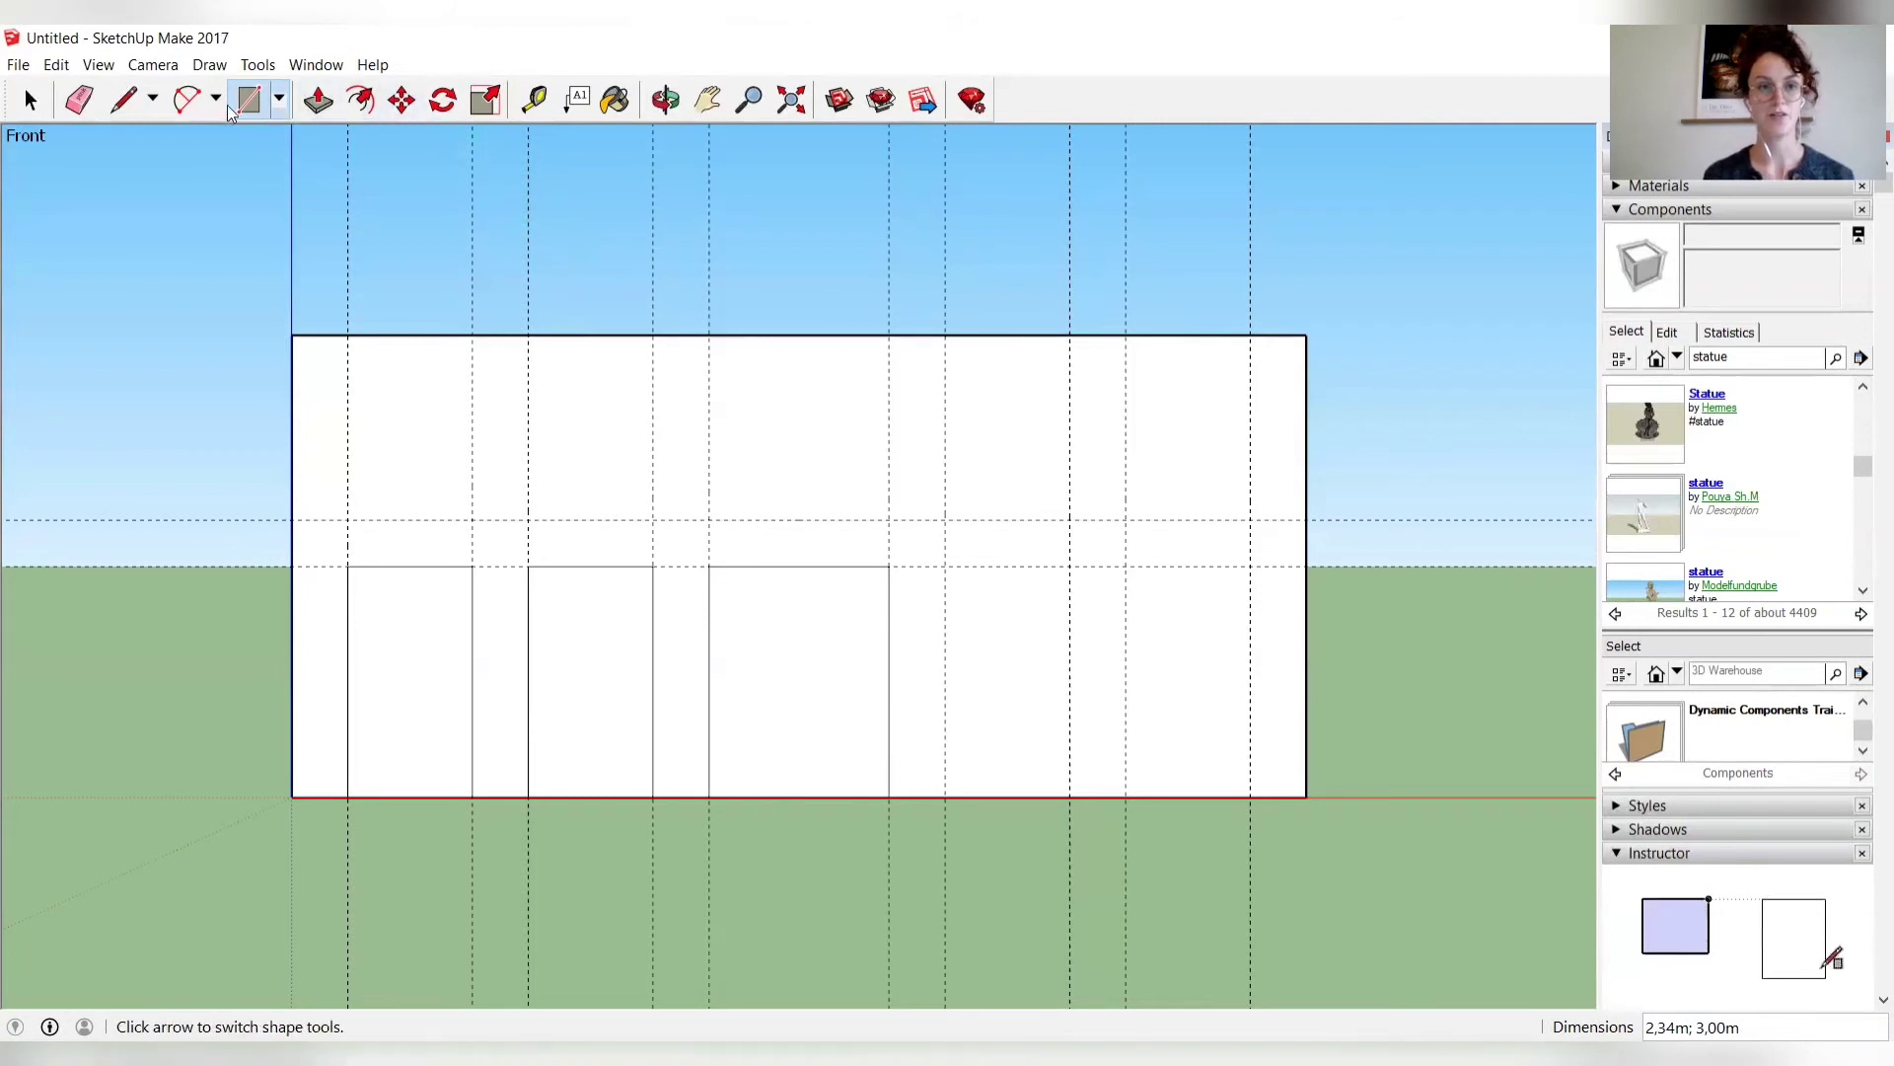
click(187, 100)
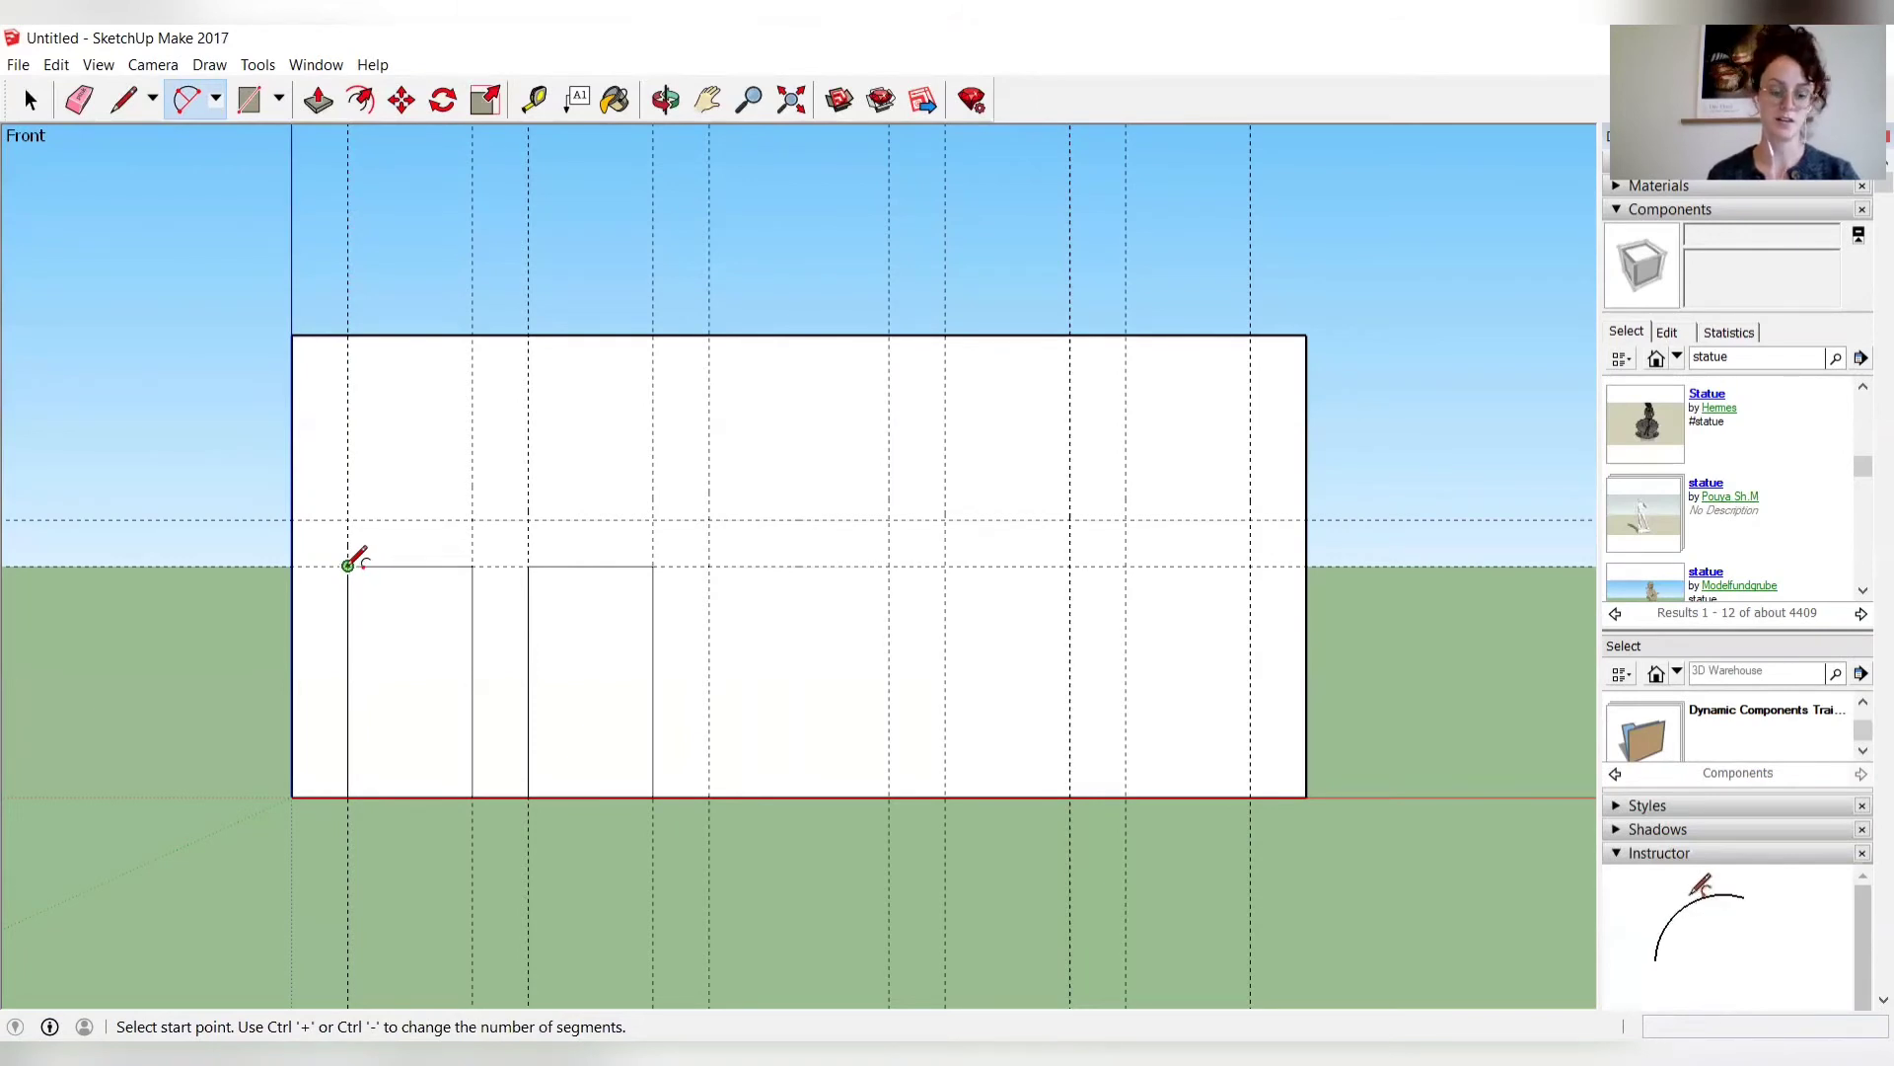
Draw 2-point arcs rising to the 3.6 m guide over the first two doorways.
click(348, 564)
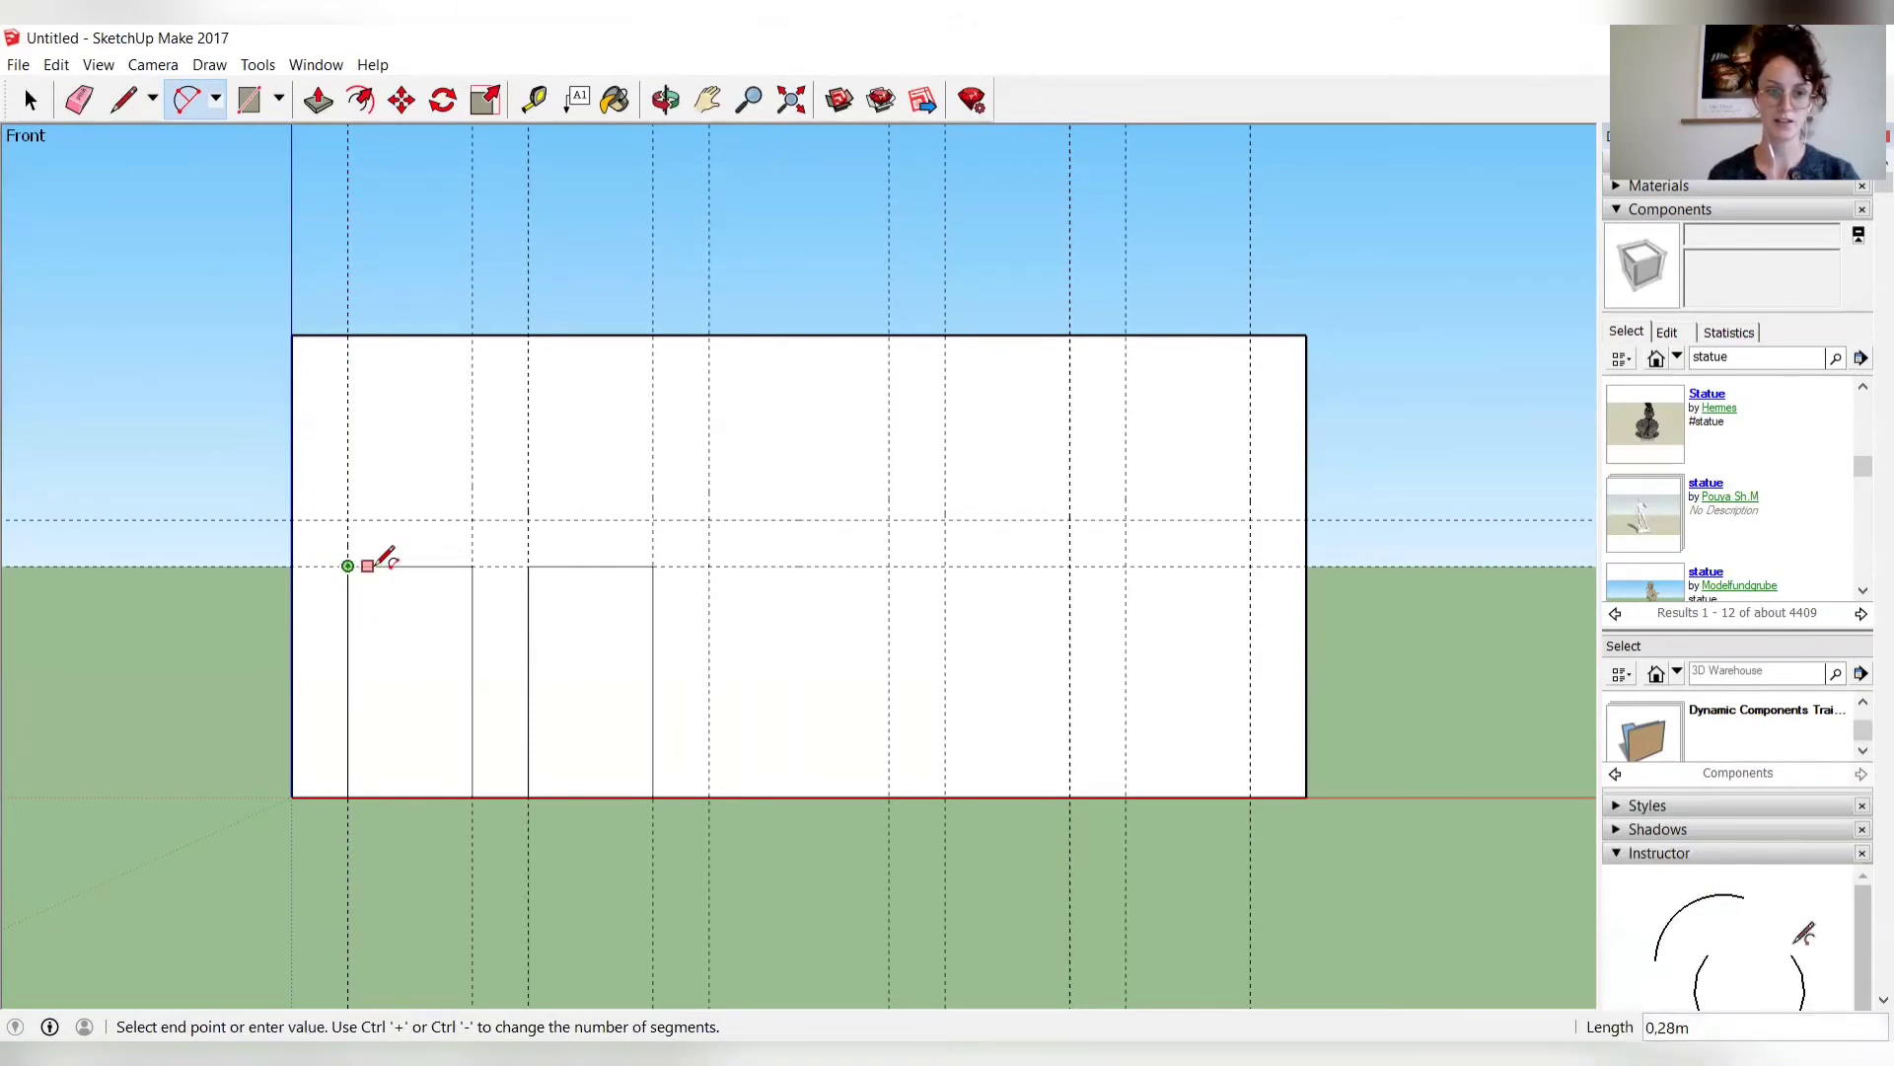
click(472, 565)
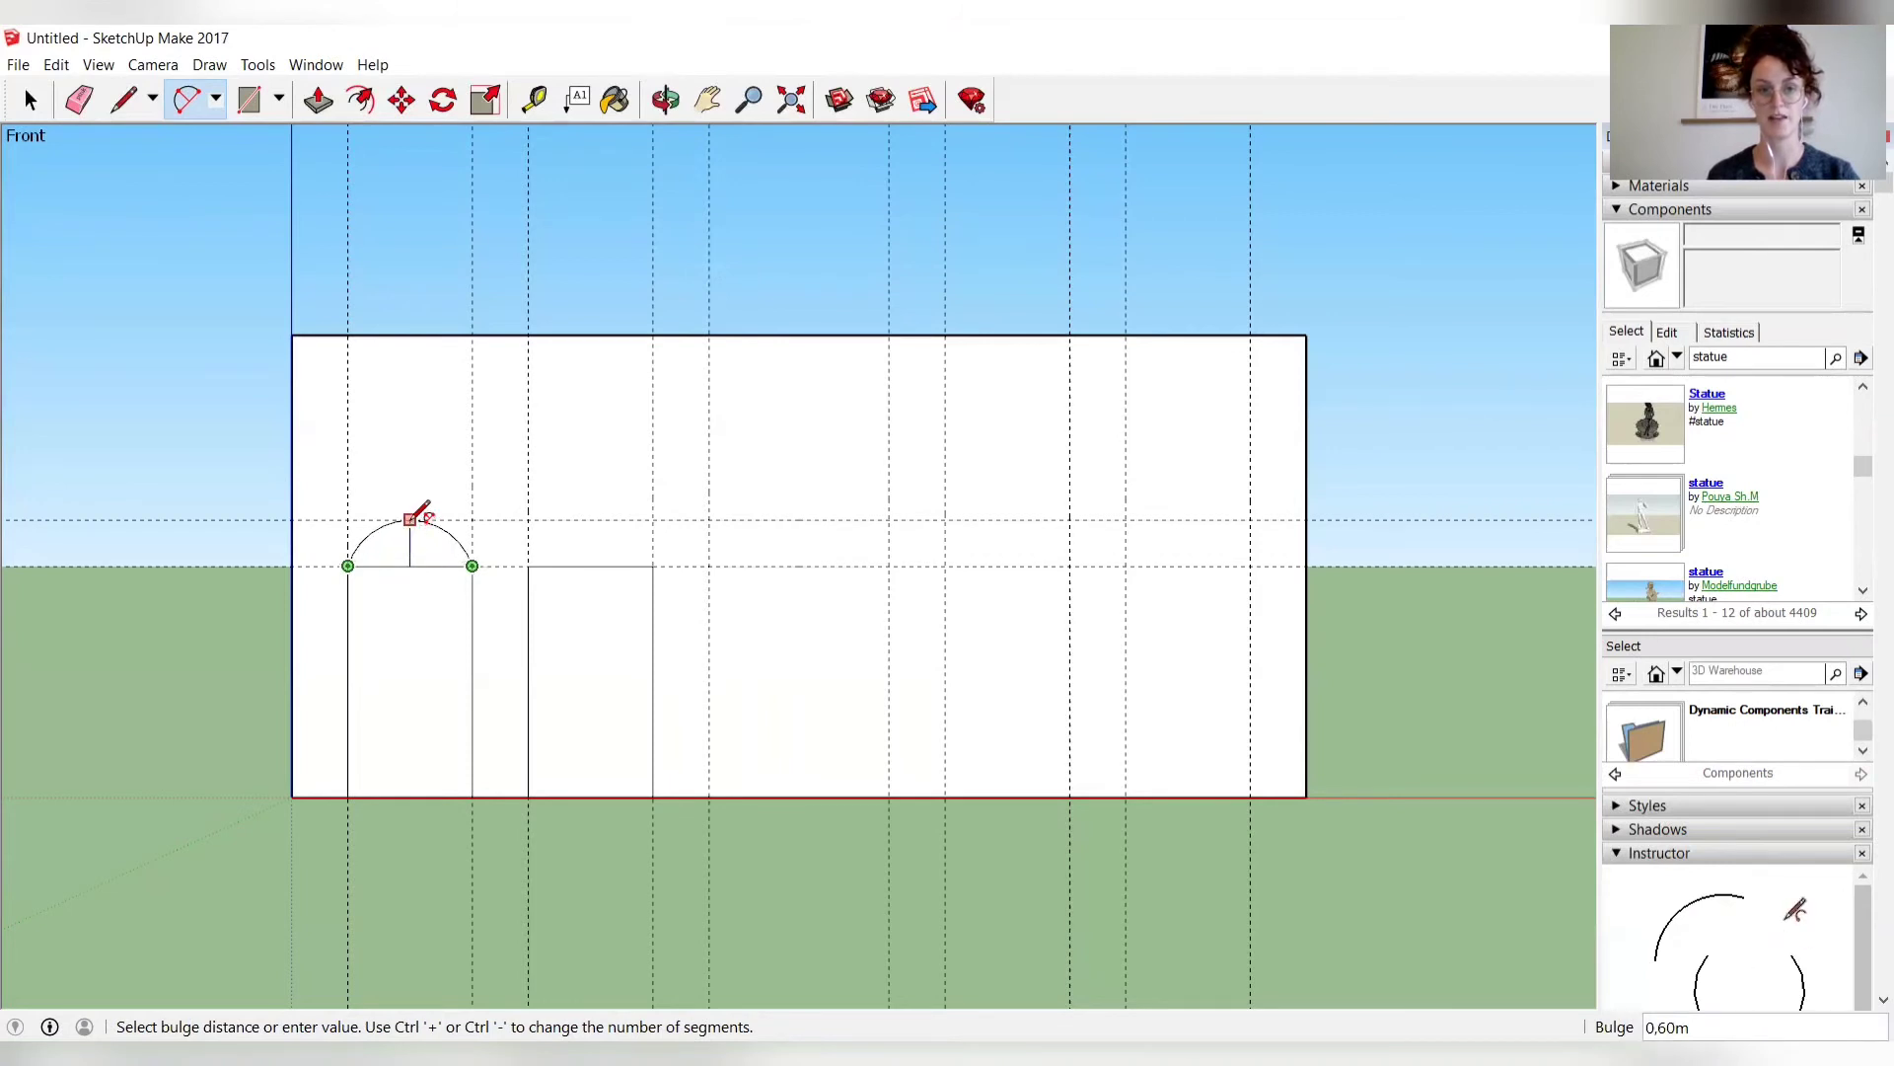
click(413, 518)
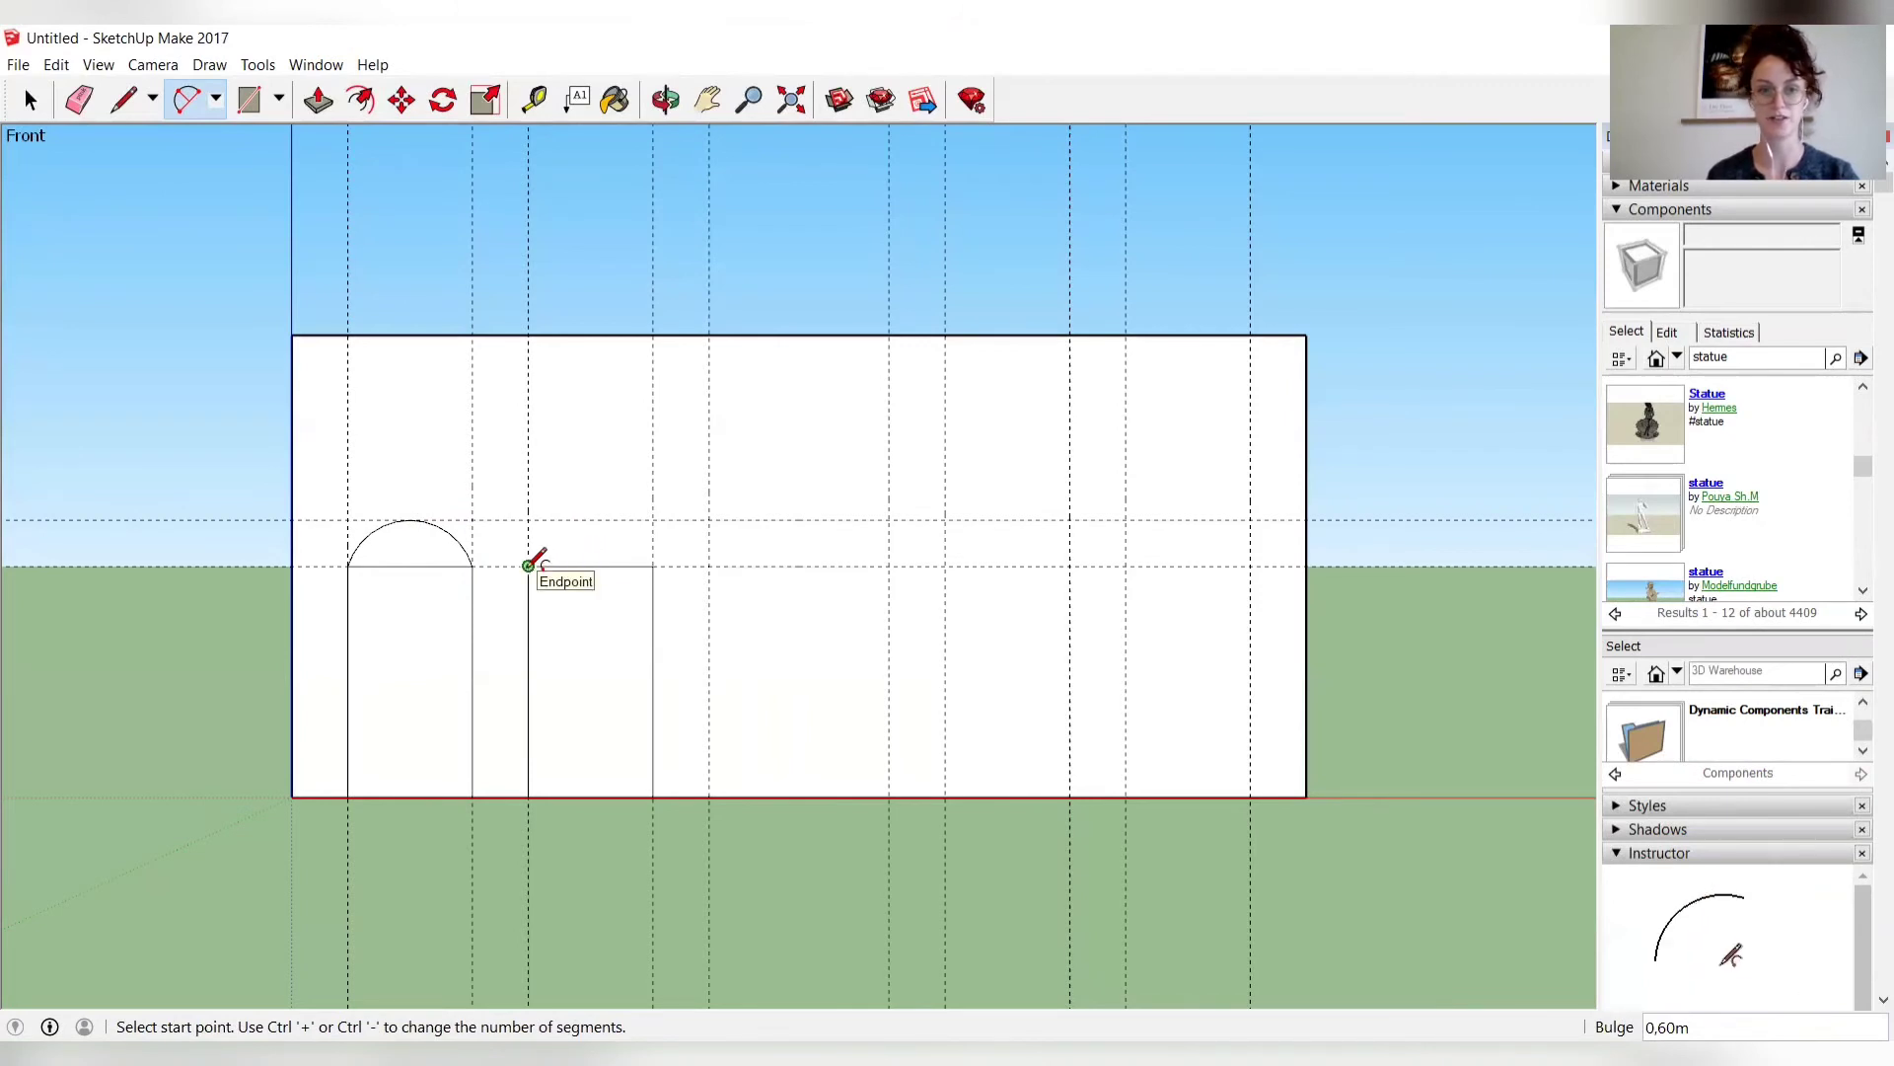
click(529, 566)
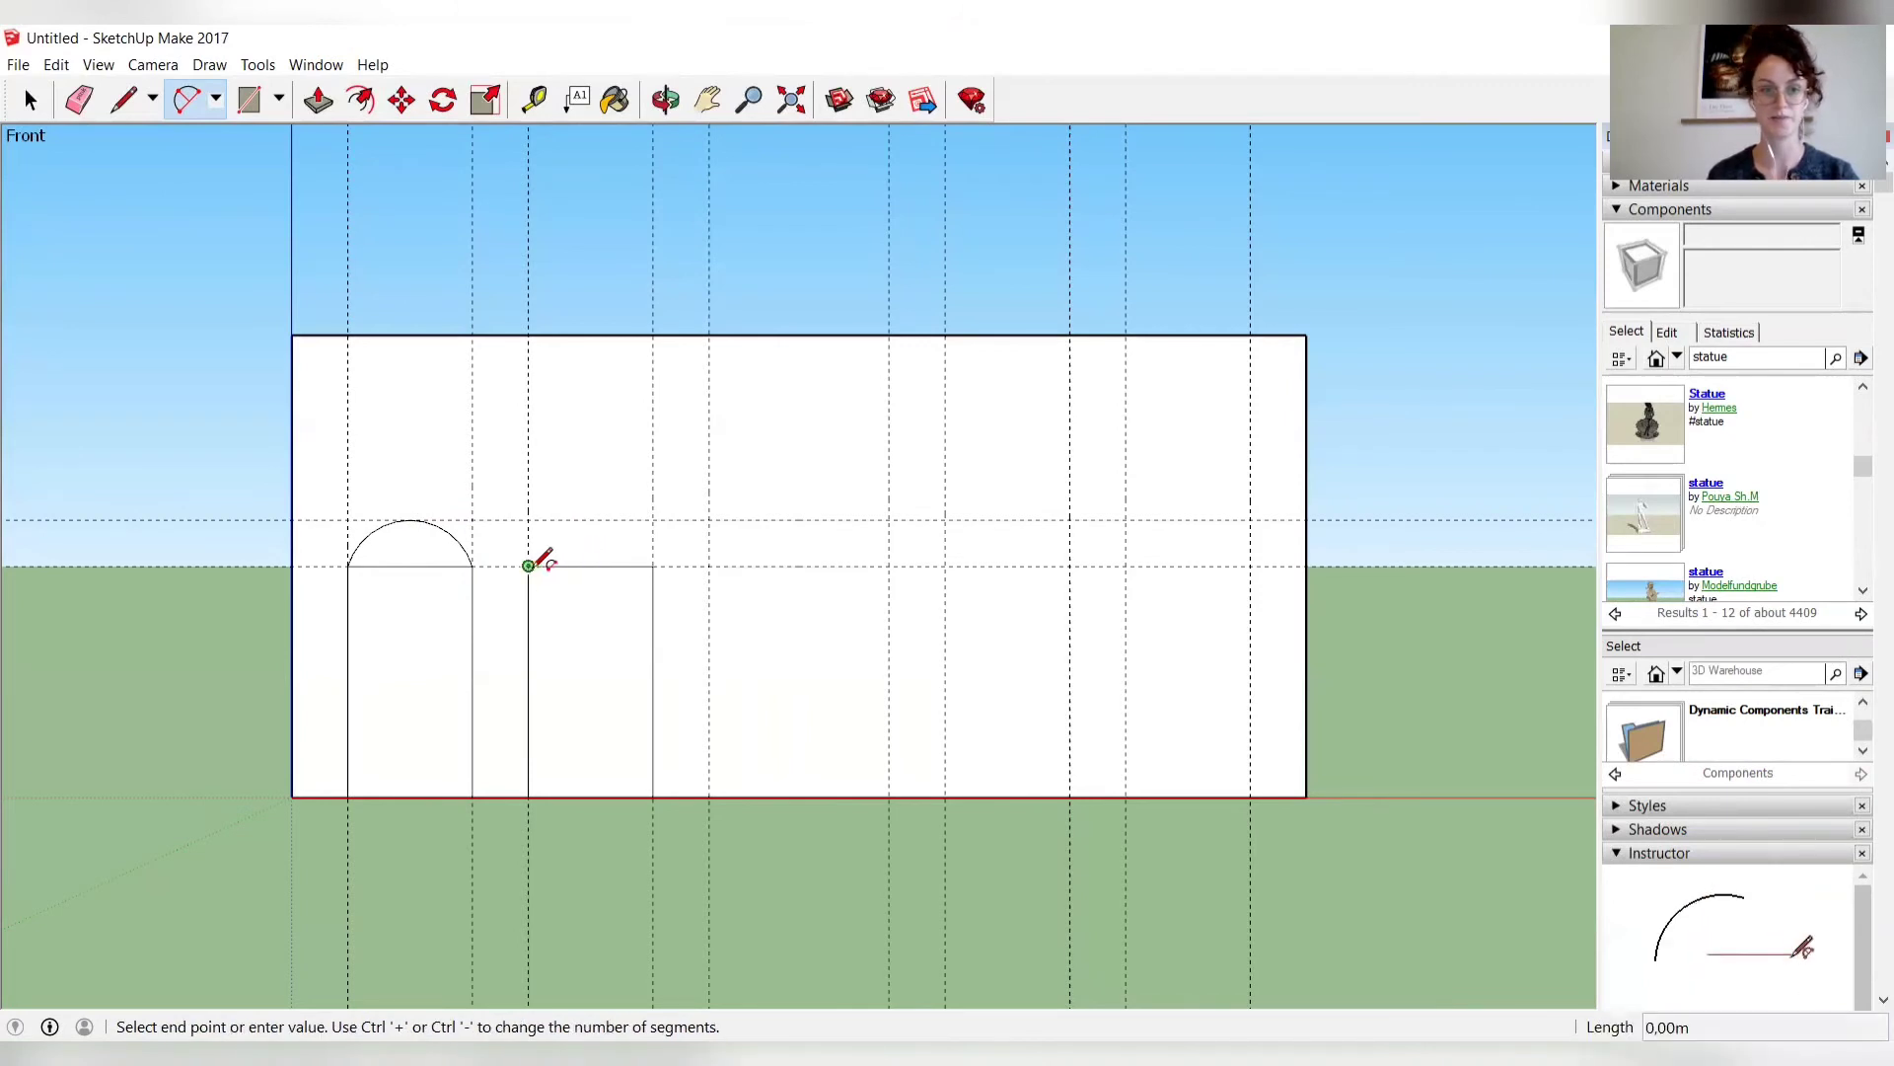
click(653, 566)
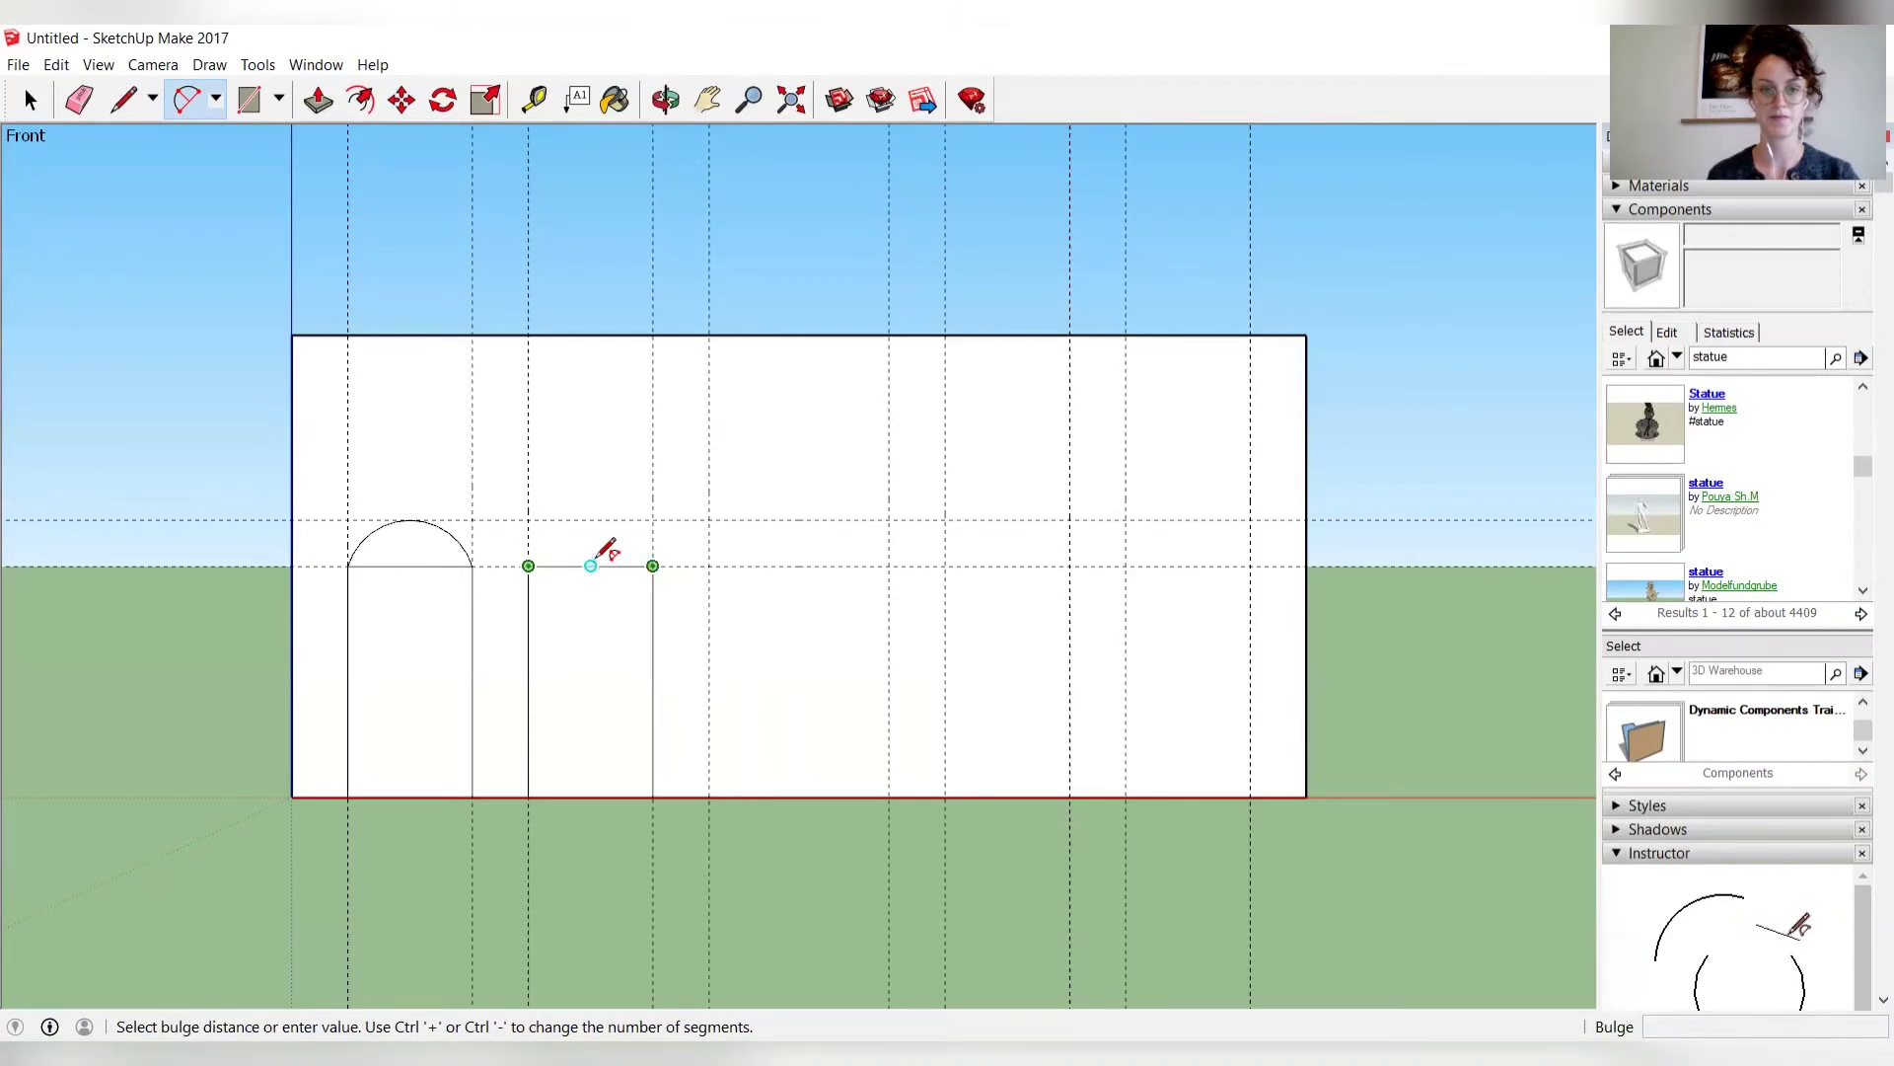
click(592, 521)
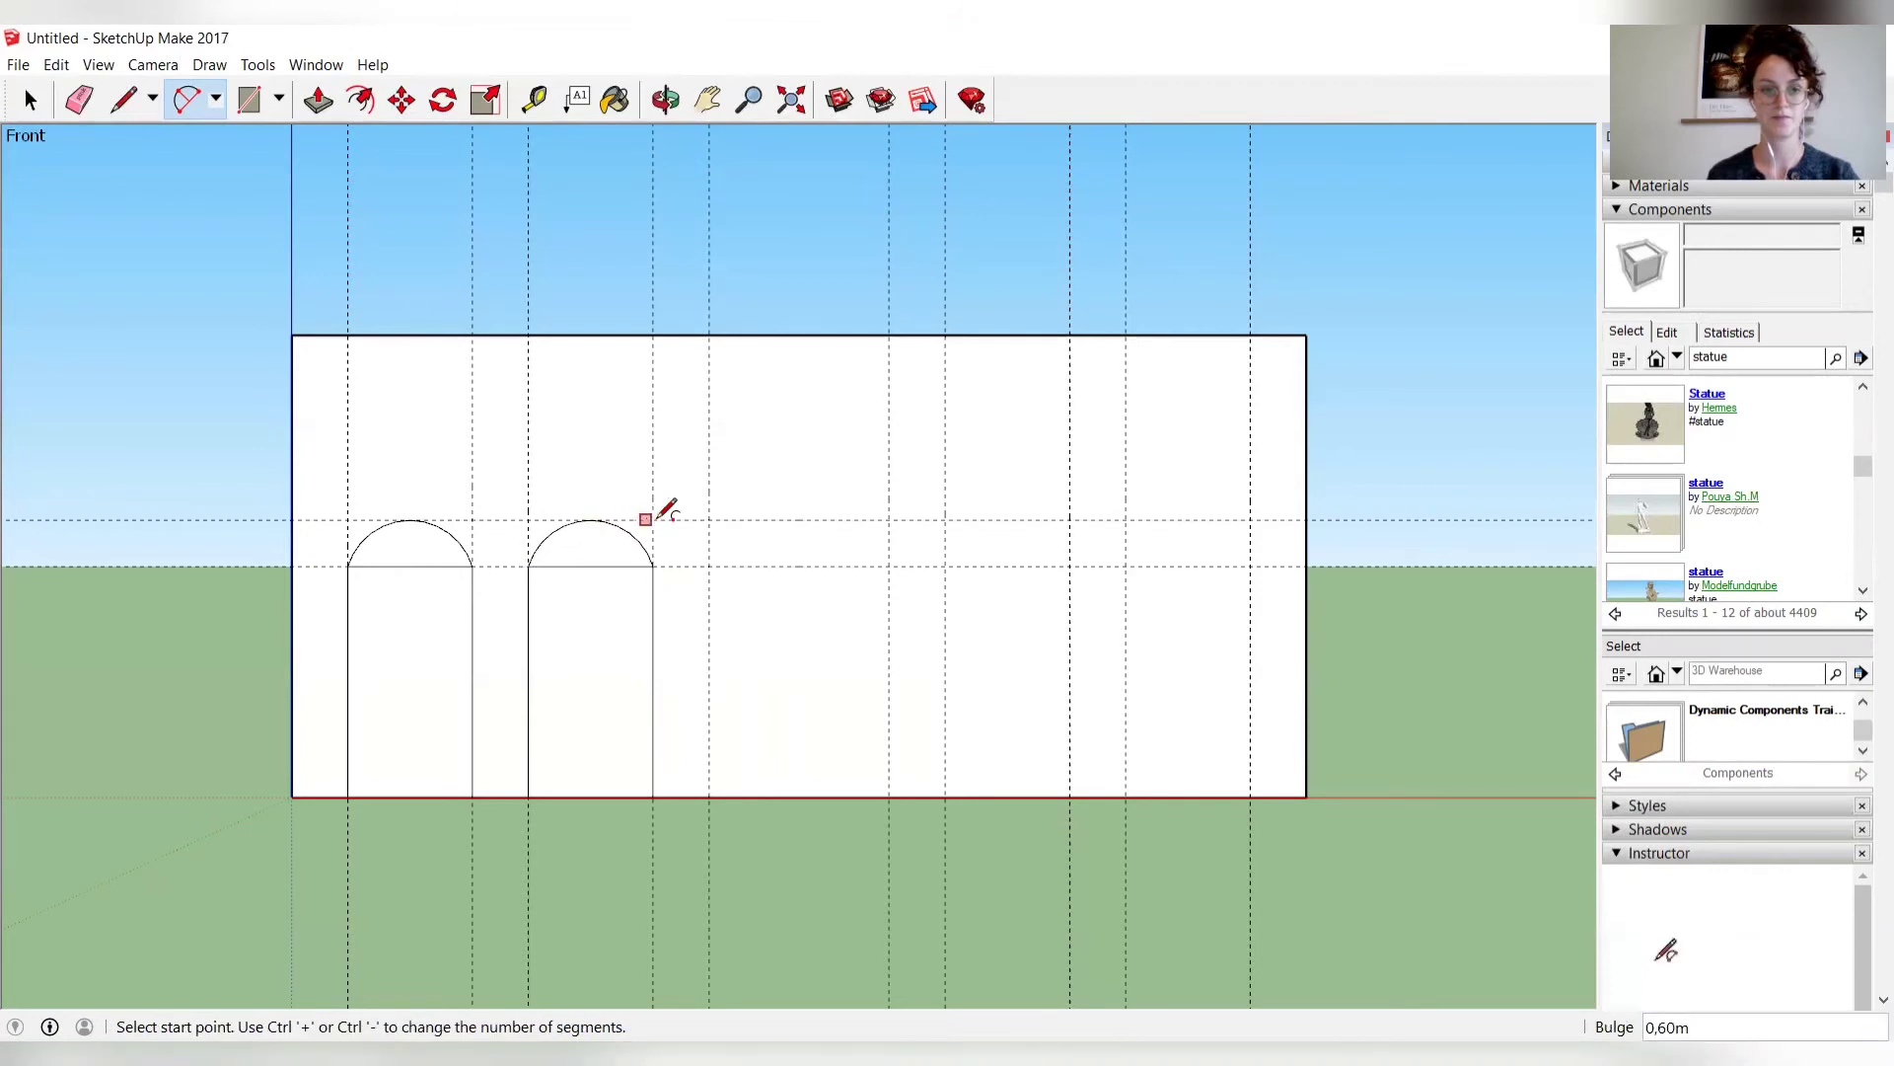
click(28, 90)
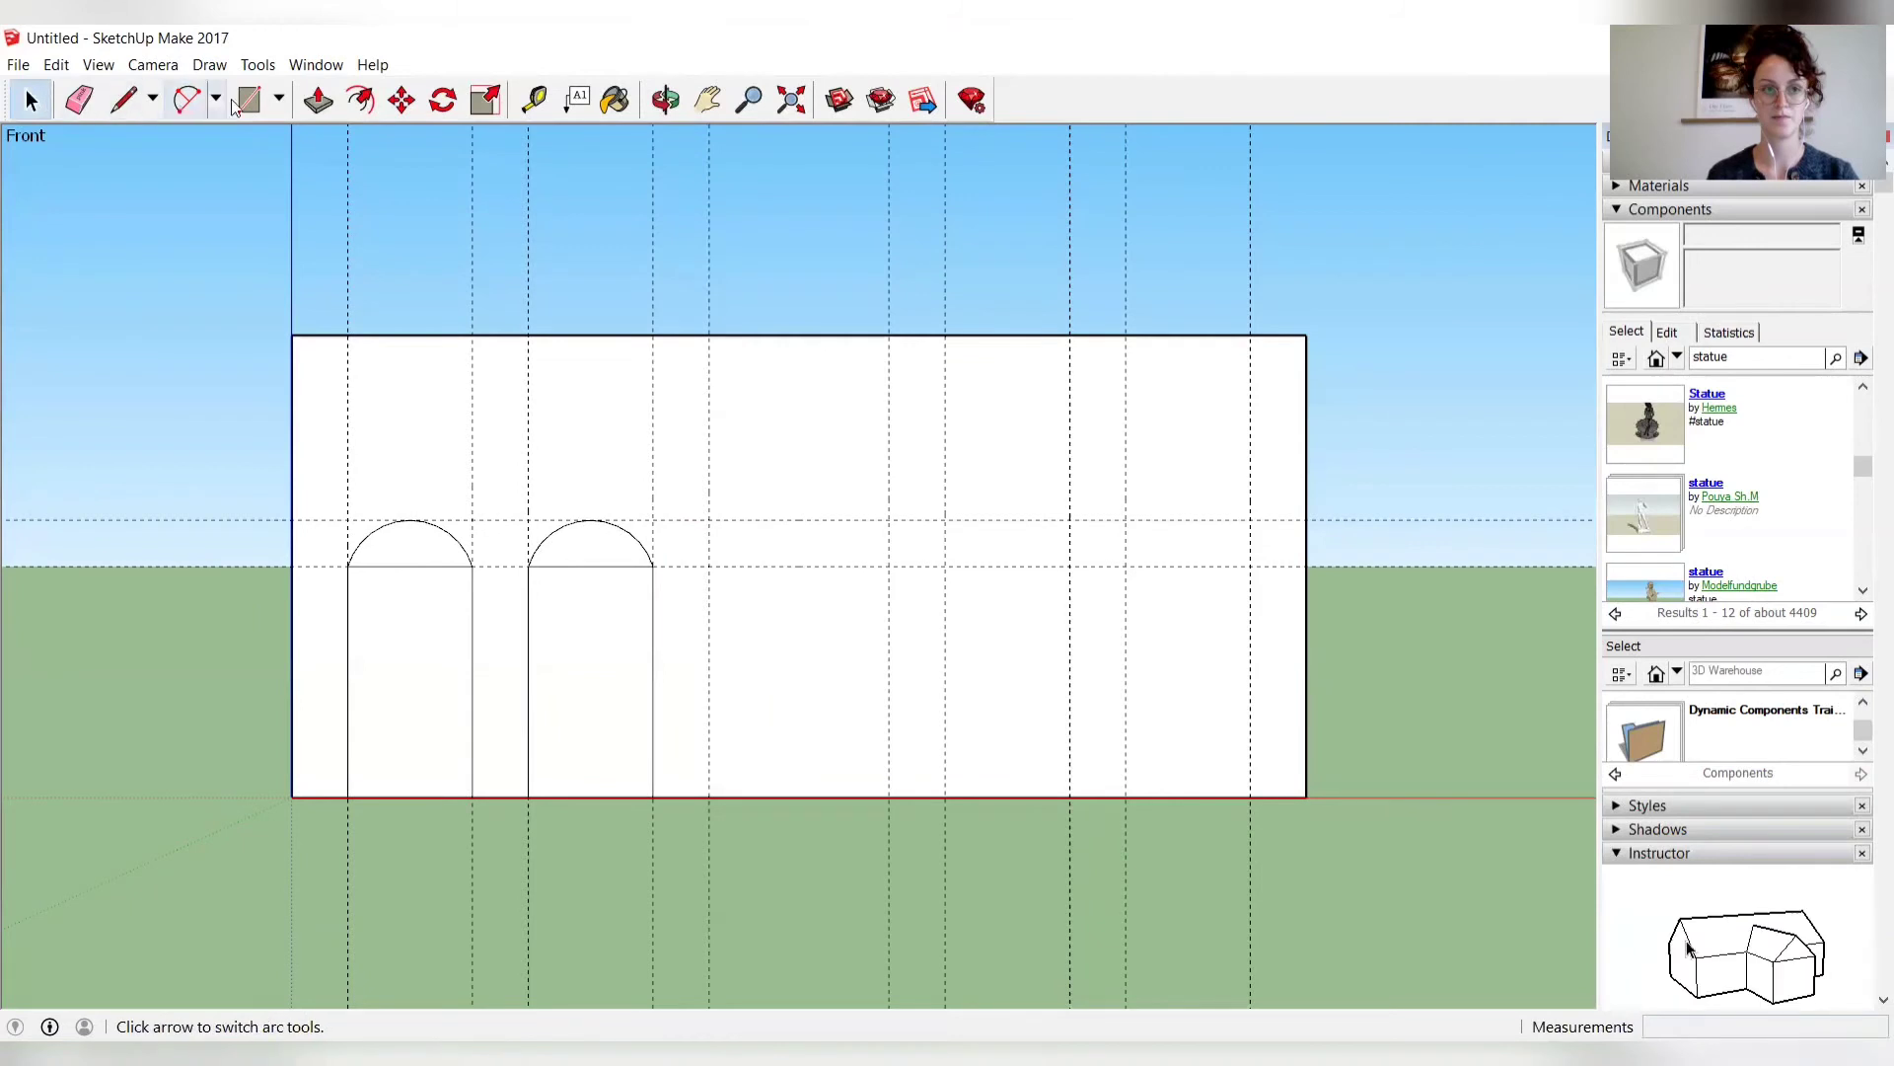
Redraw the wide third doorway rectangle and top it with an arch to 3.6 m.
click(249, 100)
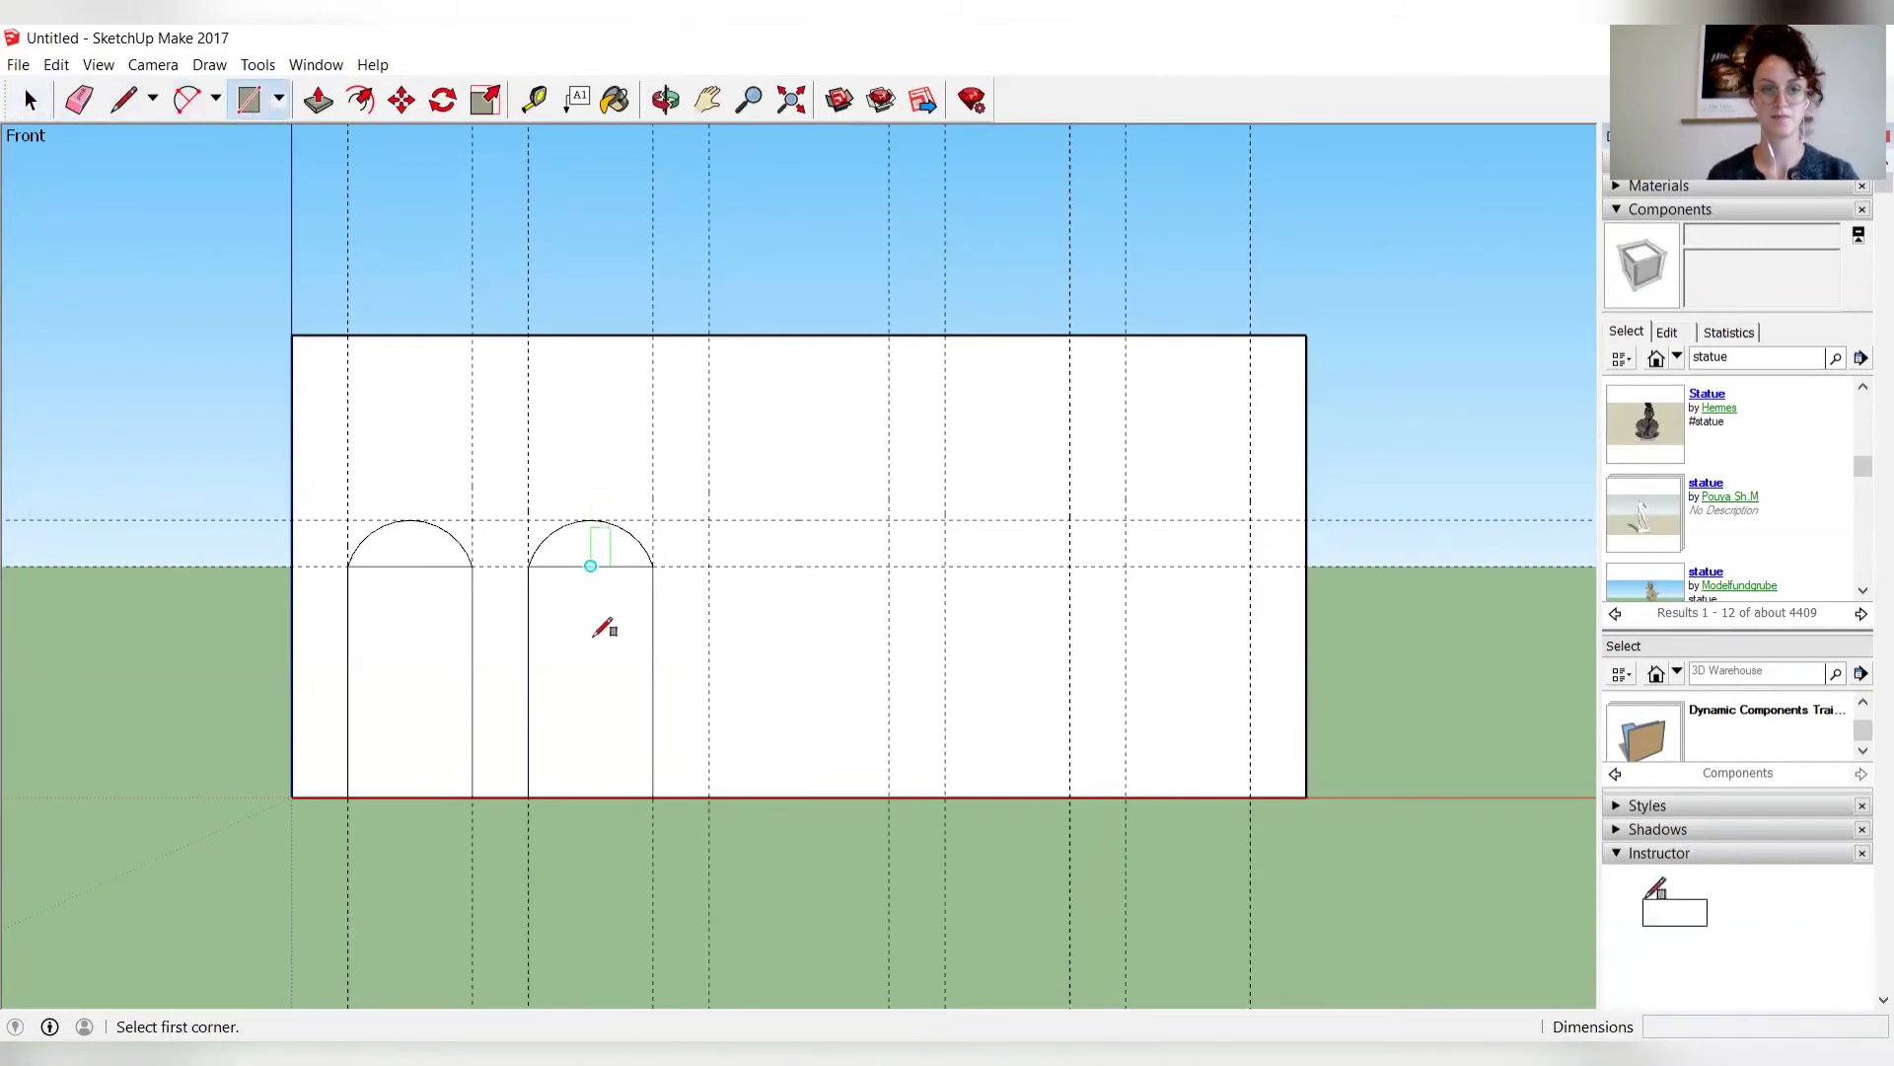
click(708, 796)
click(889, 566)
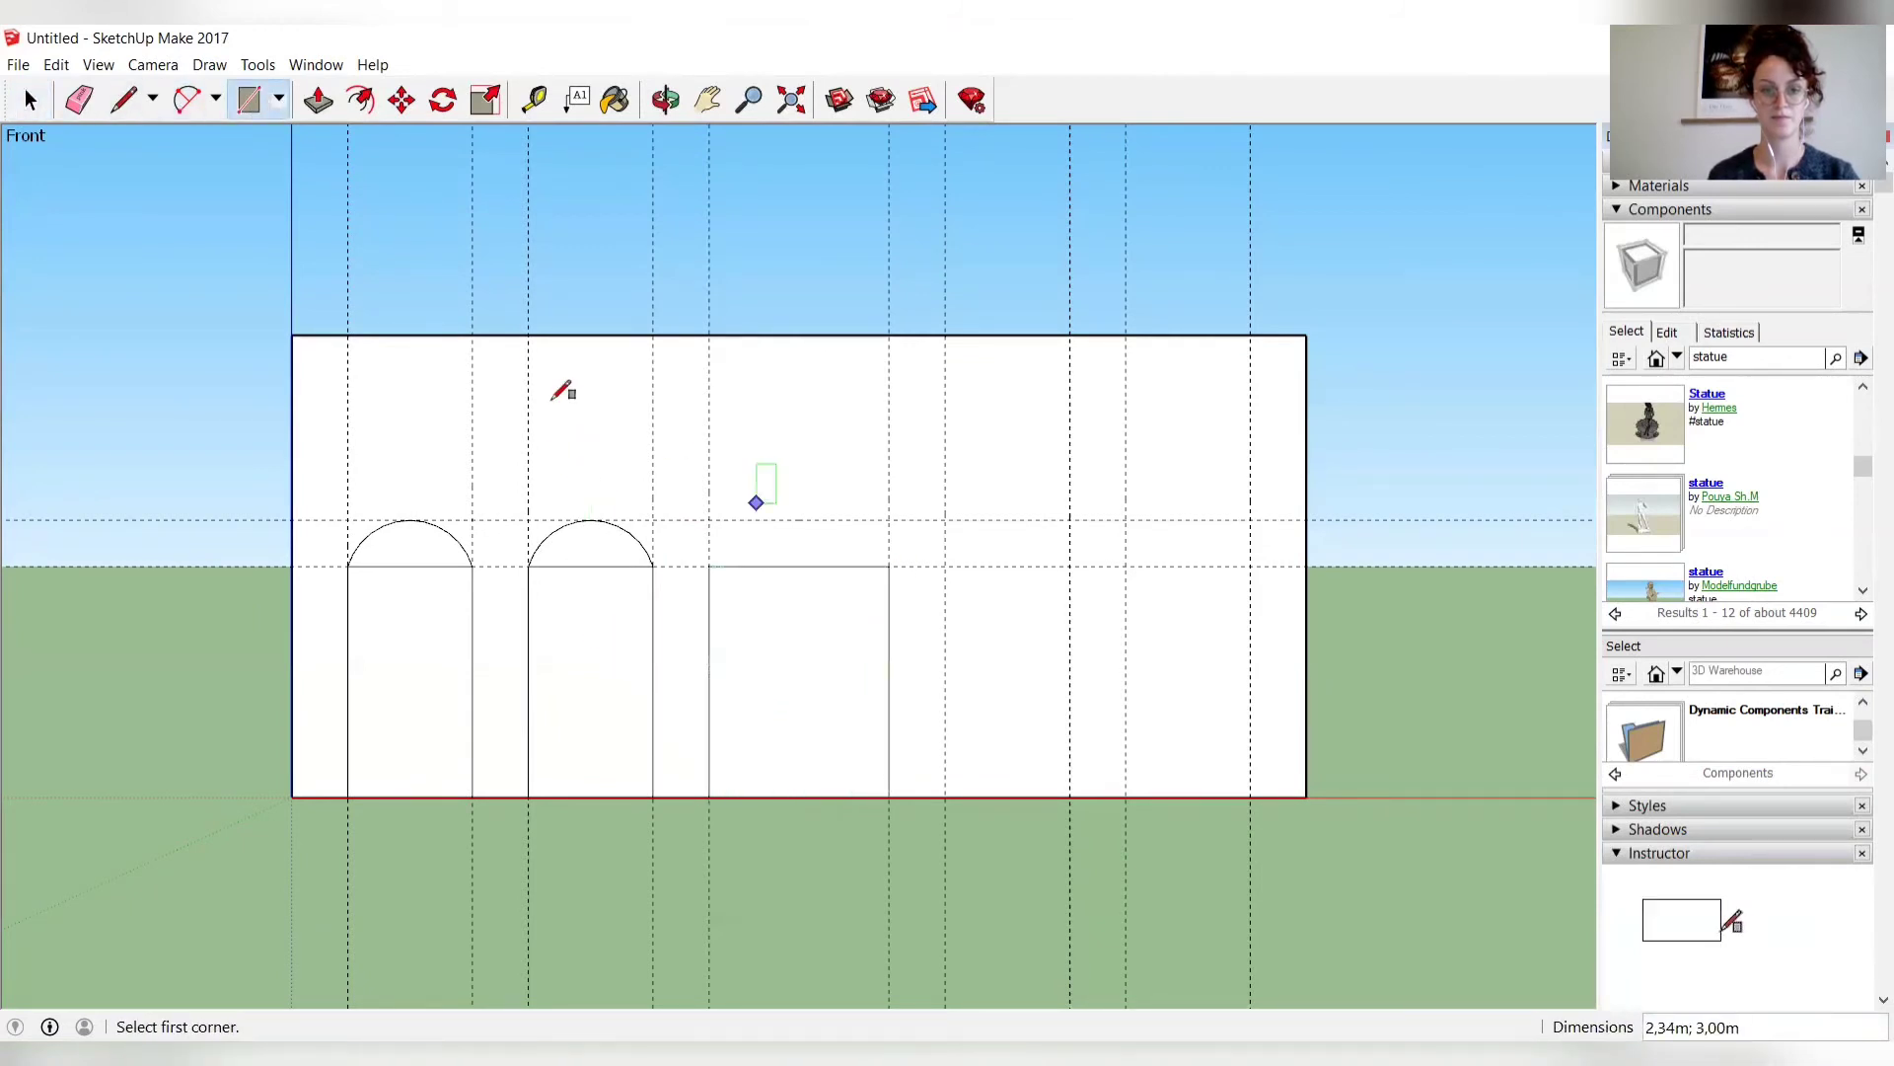
click(708, 565)
click(890, 565)
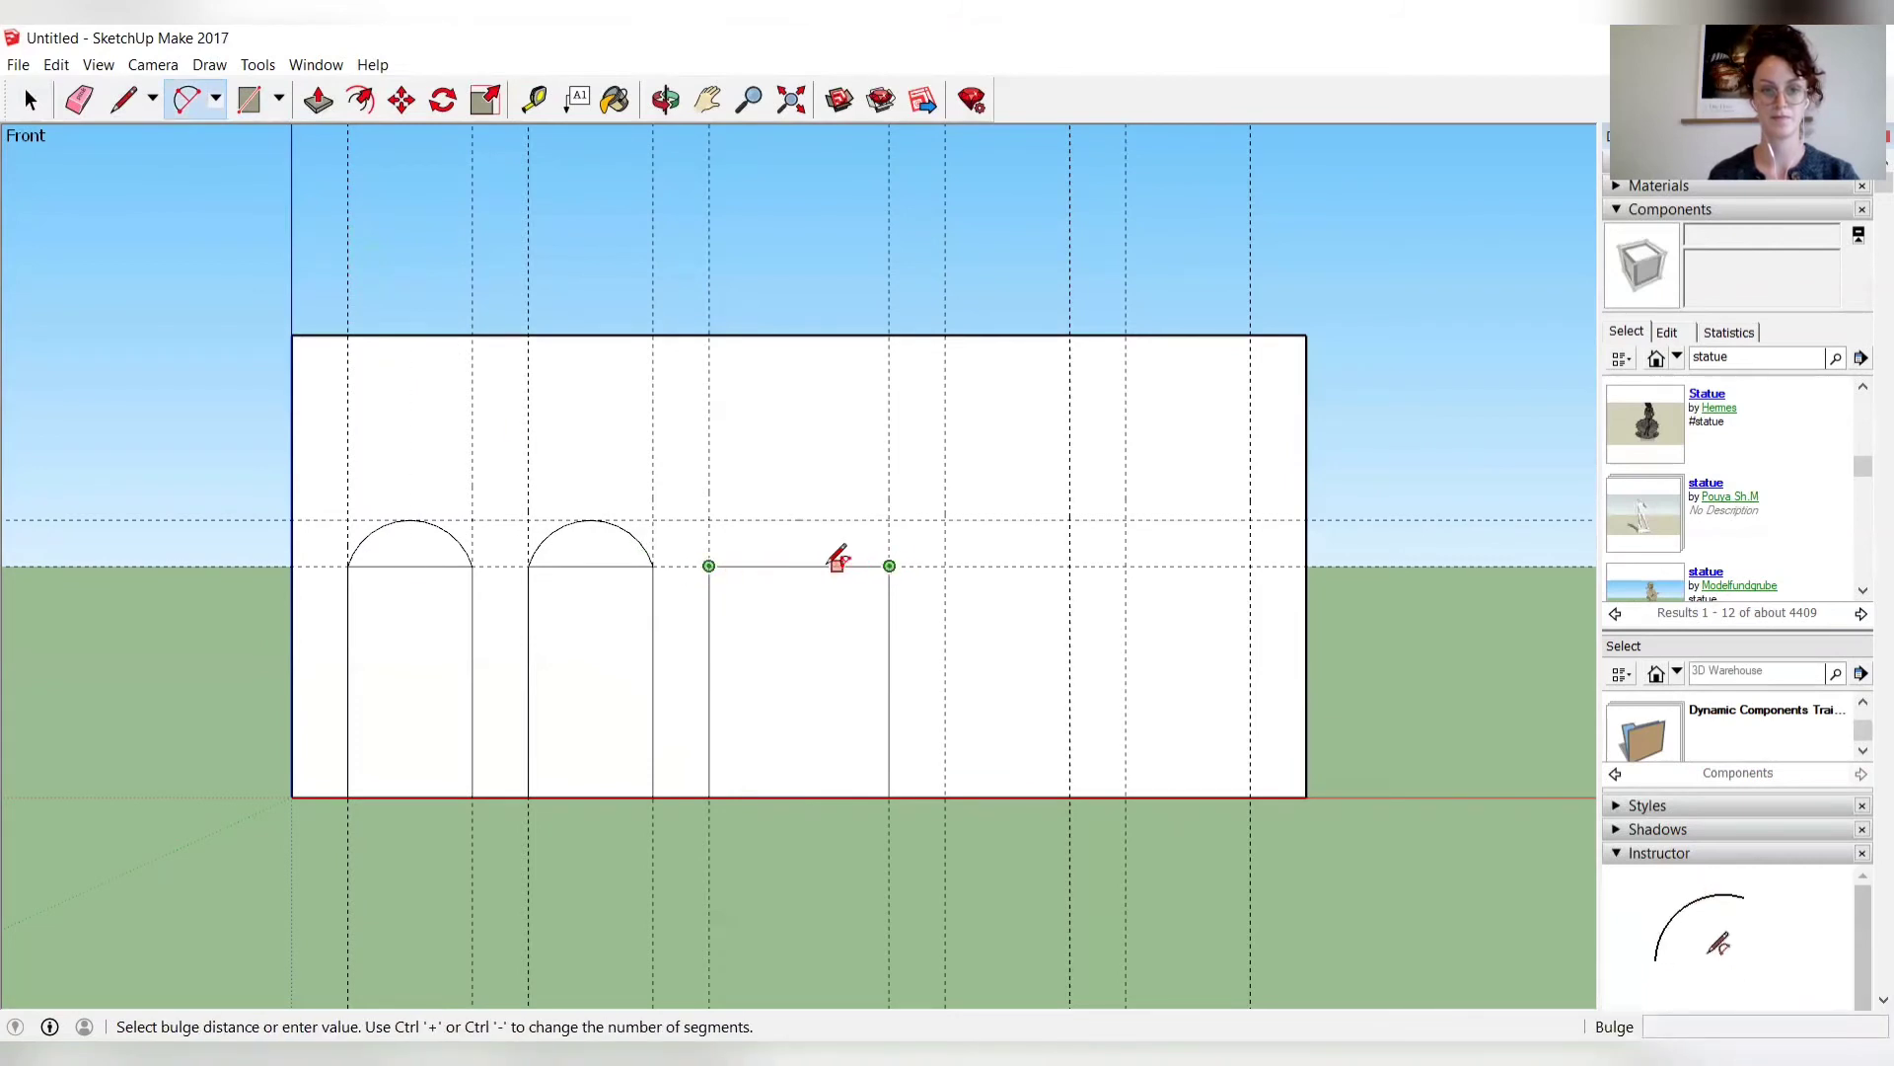
click(800, 520)
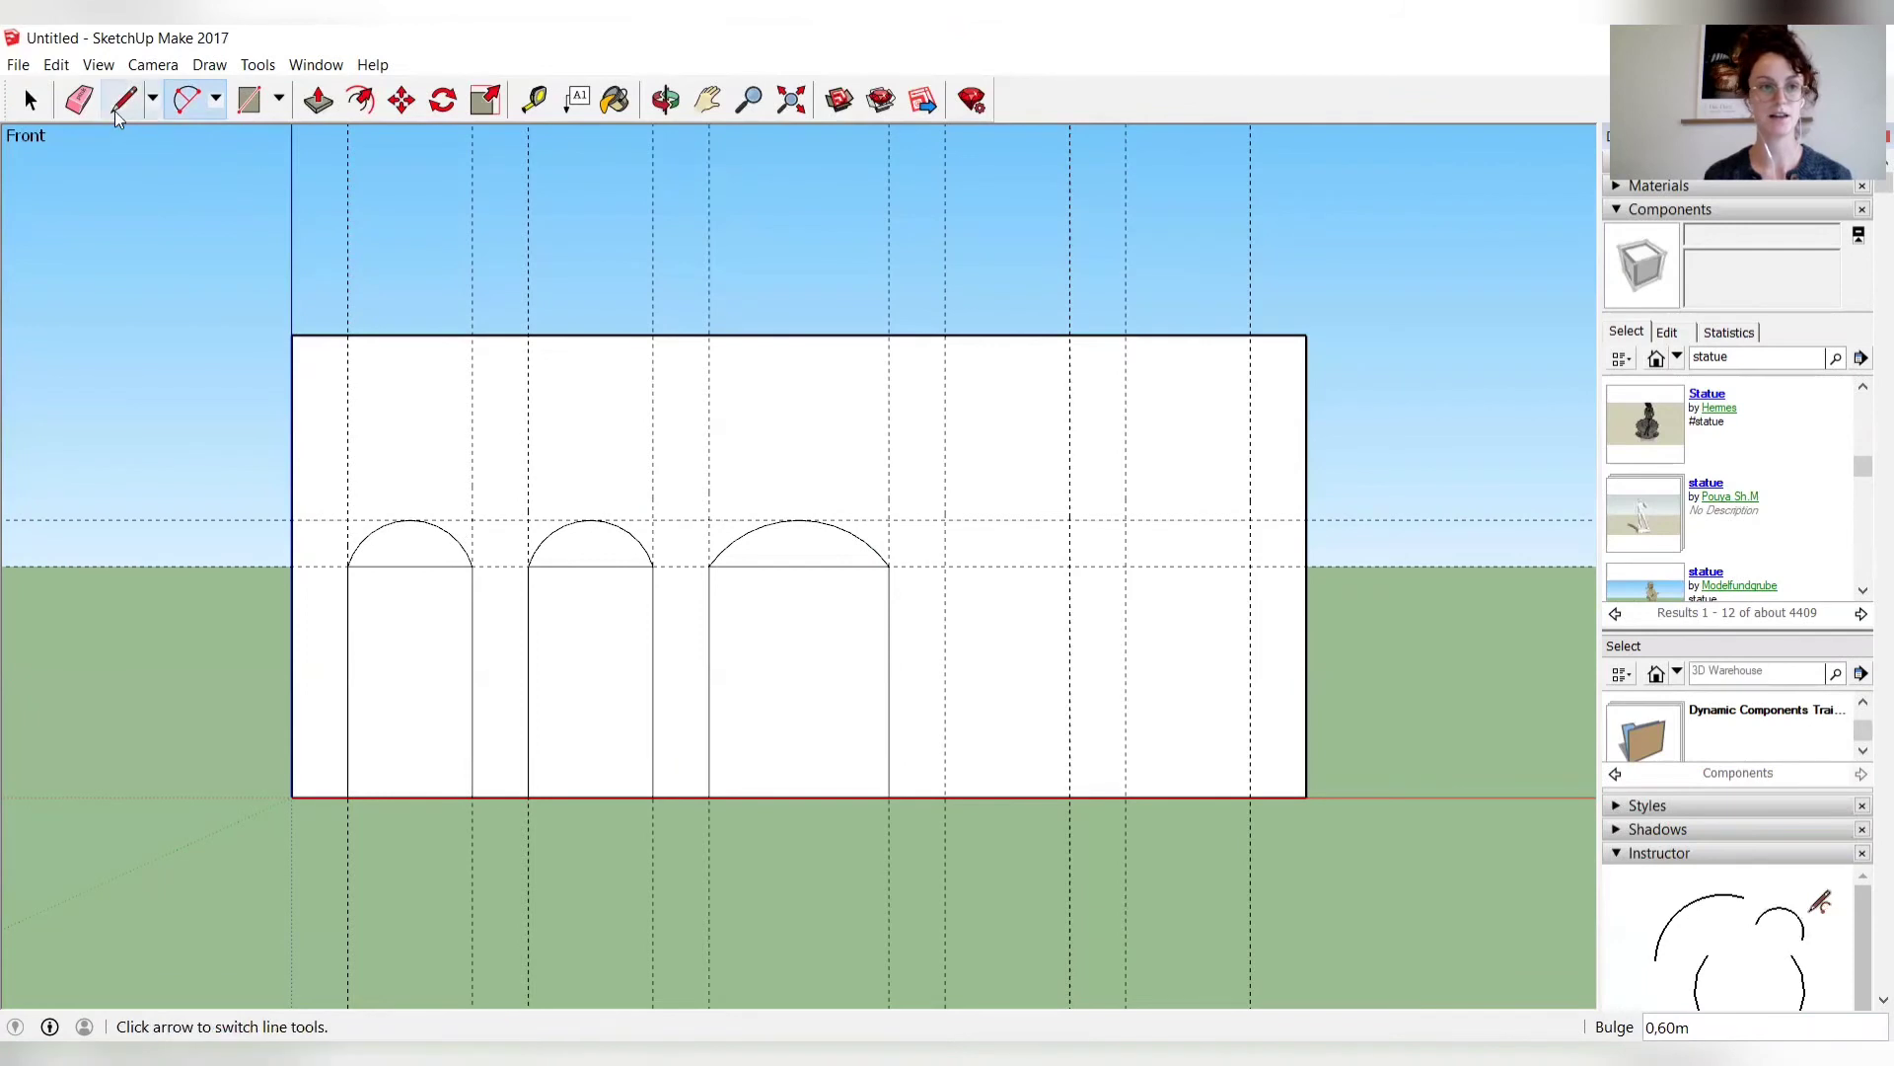
Erase the lines under the second and third arches, then select the first arch's curve.
click(79, 100)
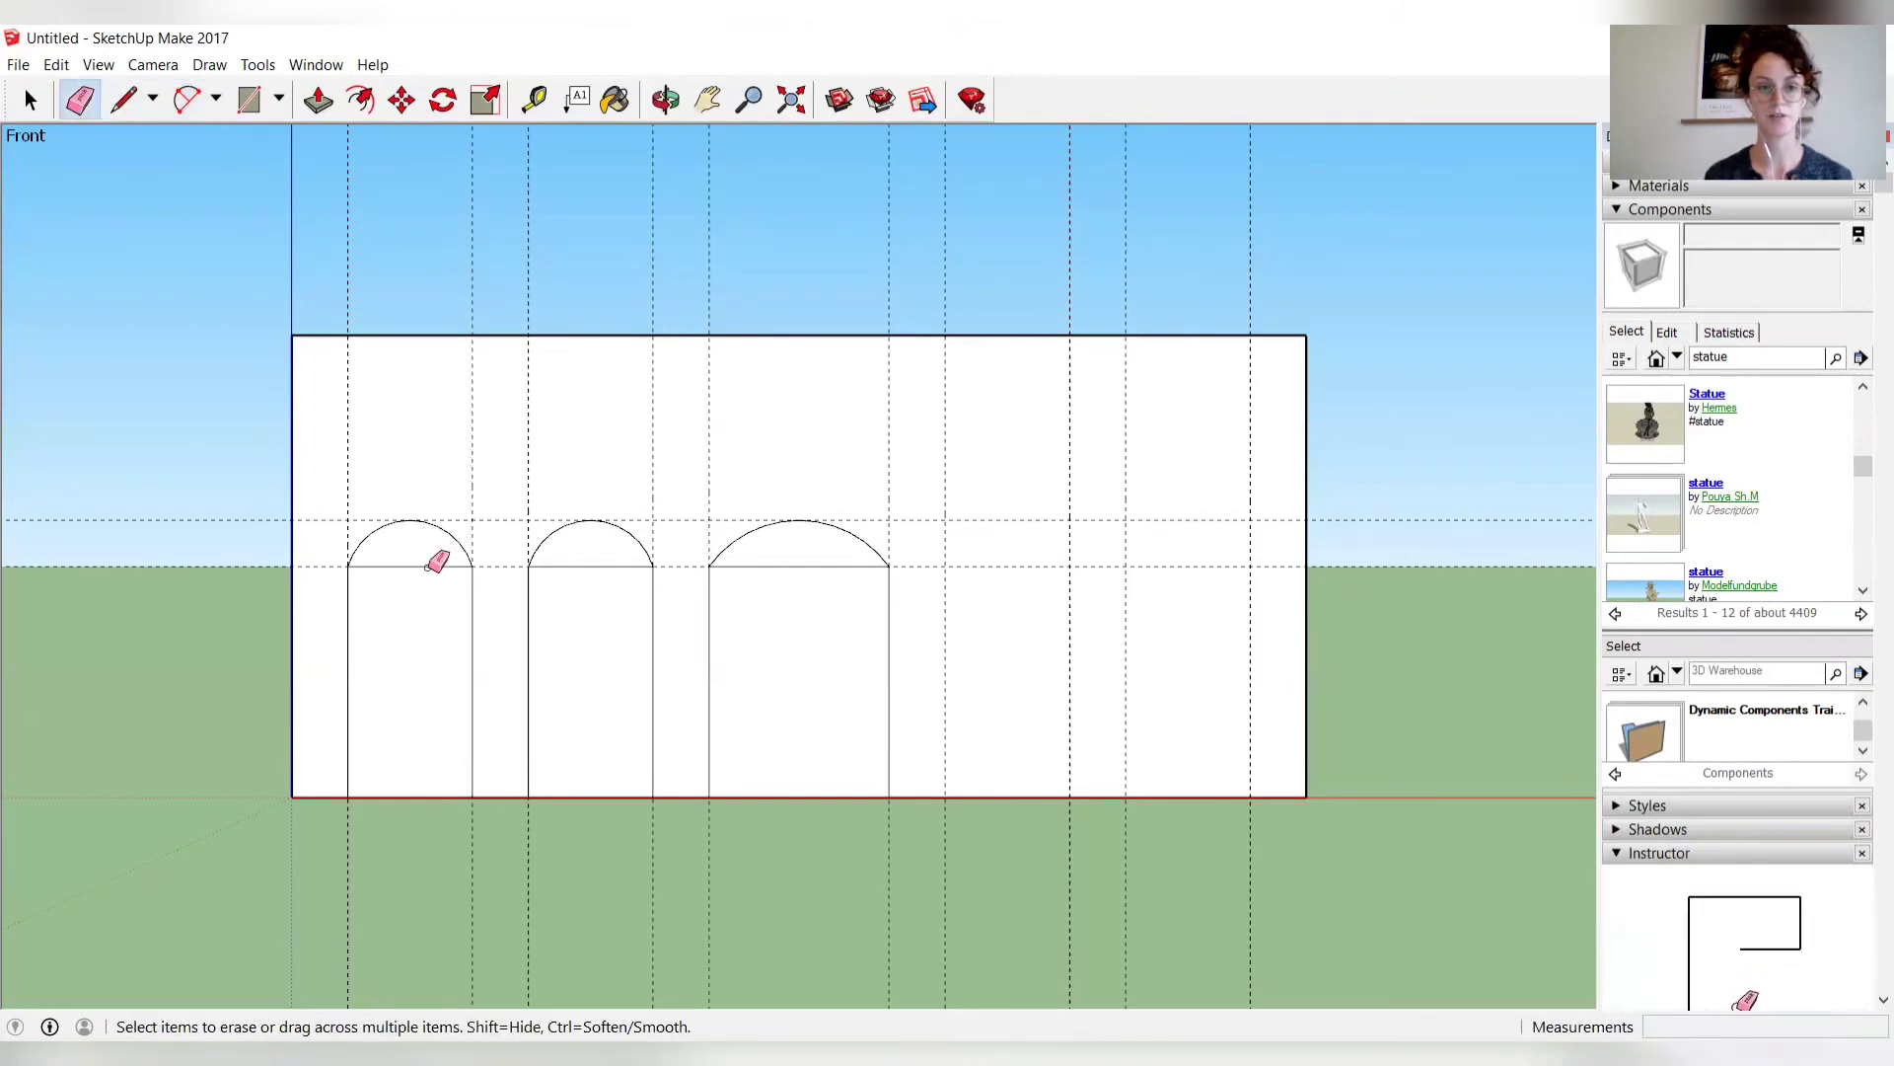
click(584, 566)
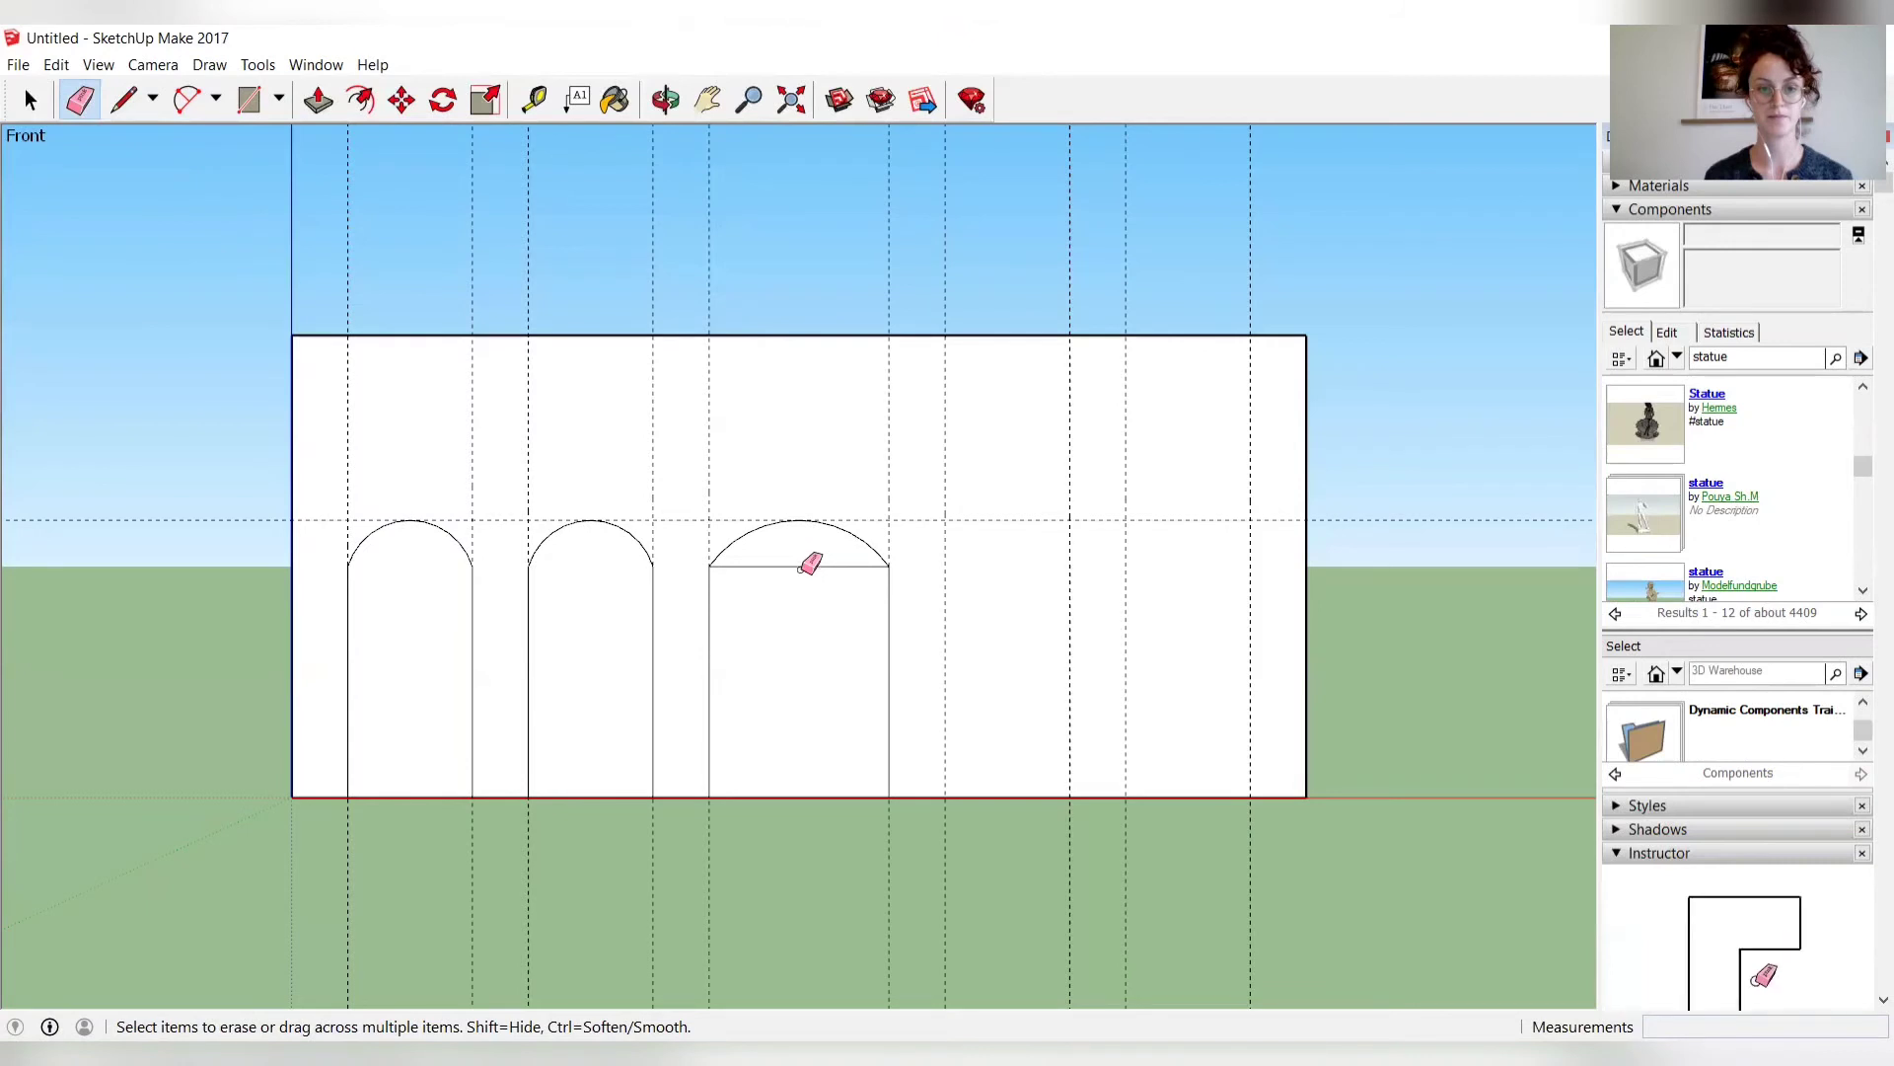
click(807, 562)
key(space)
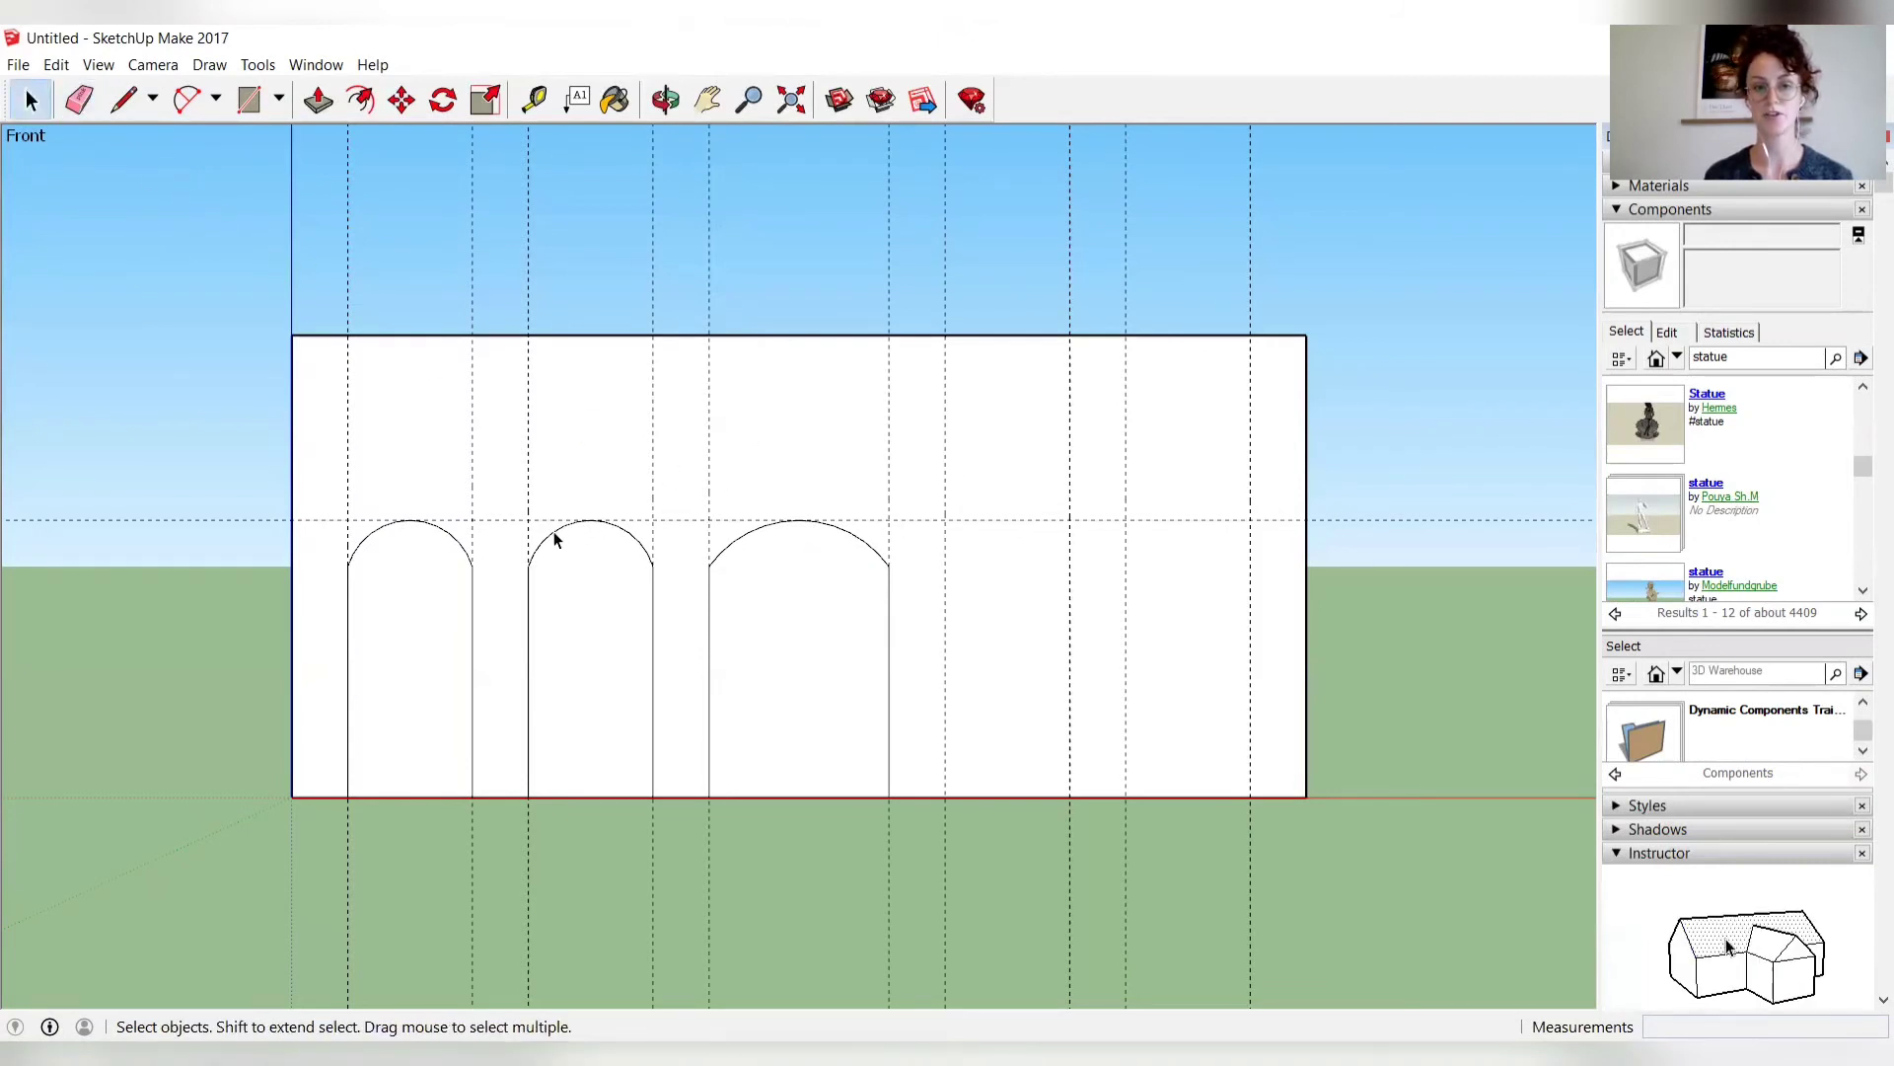
click(458, 543)
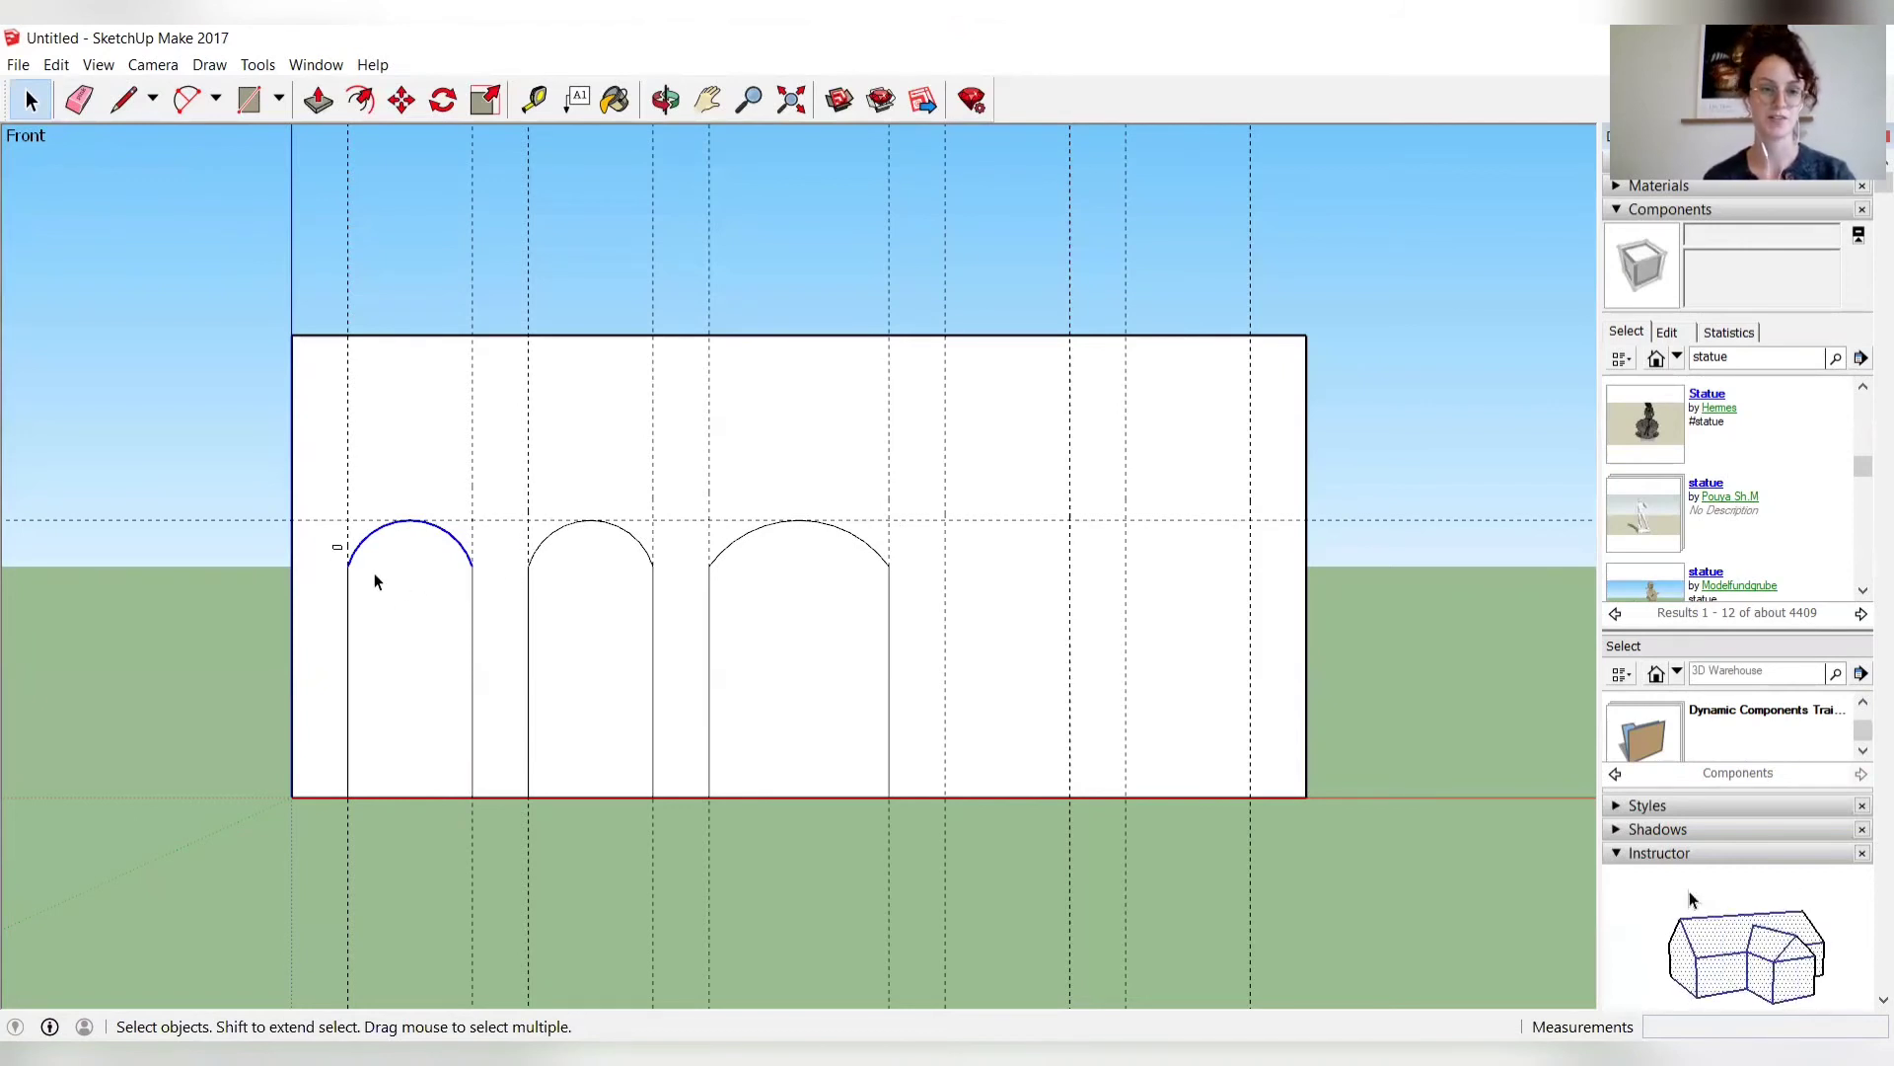
Select the first arch's curved top together with its sides.
drag(333, 546, 490, 648)
drag(339, 561, 513, 650)
click(367, 541)
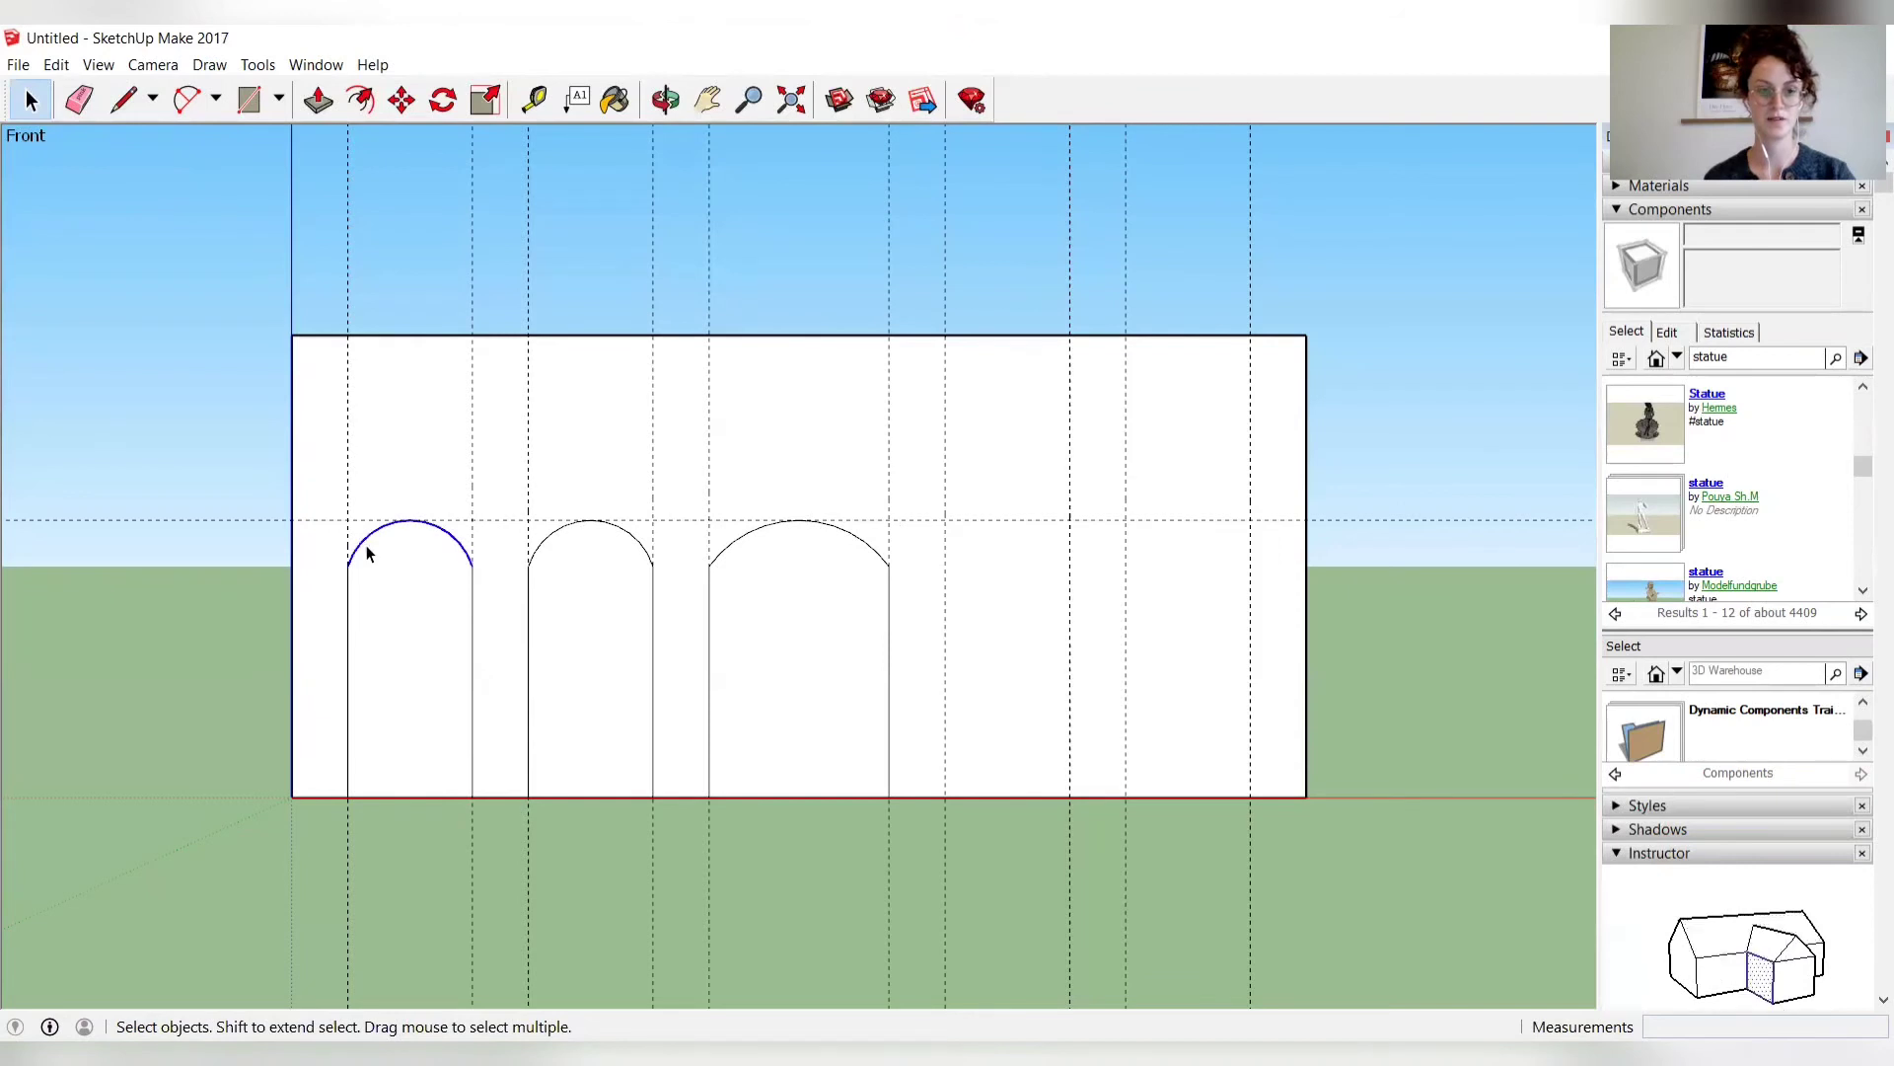
ctrl+click(349, 600)
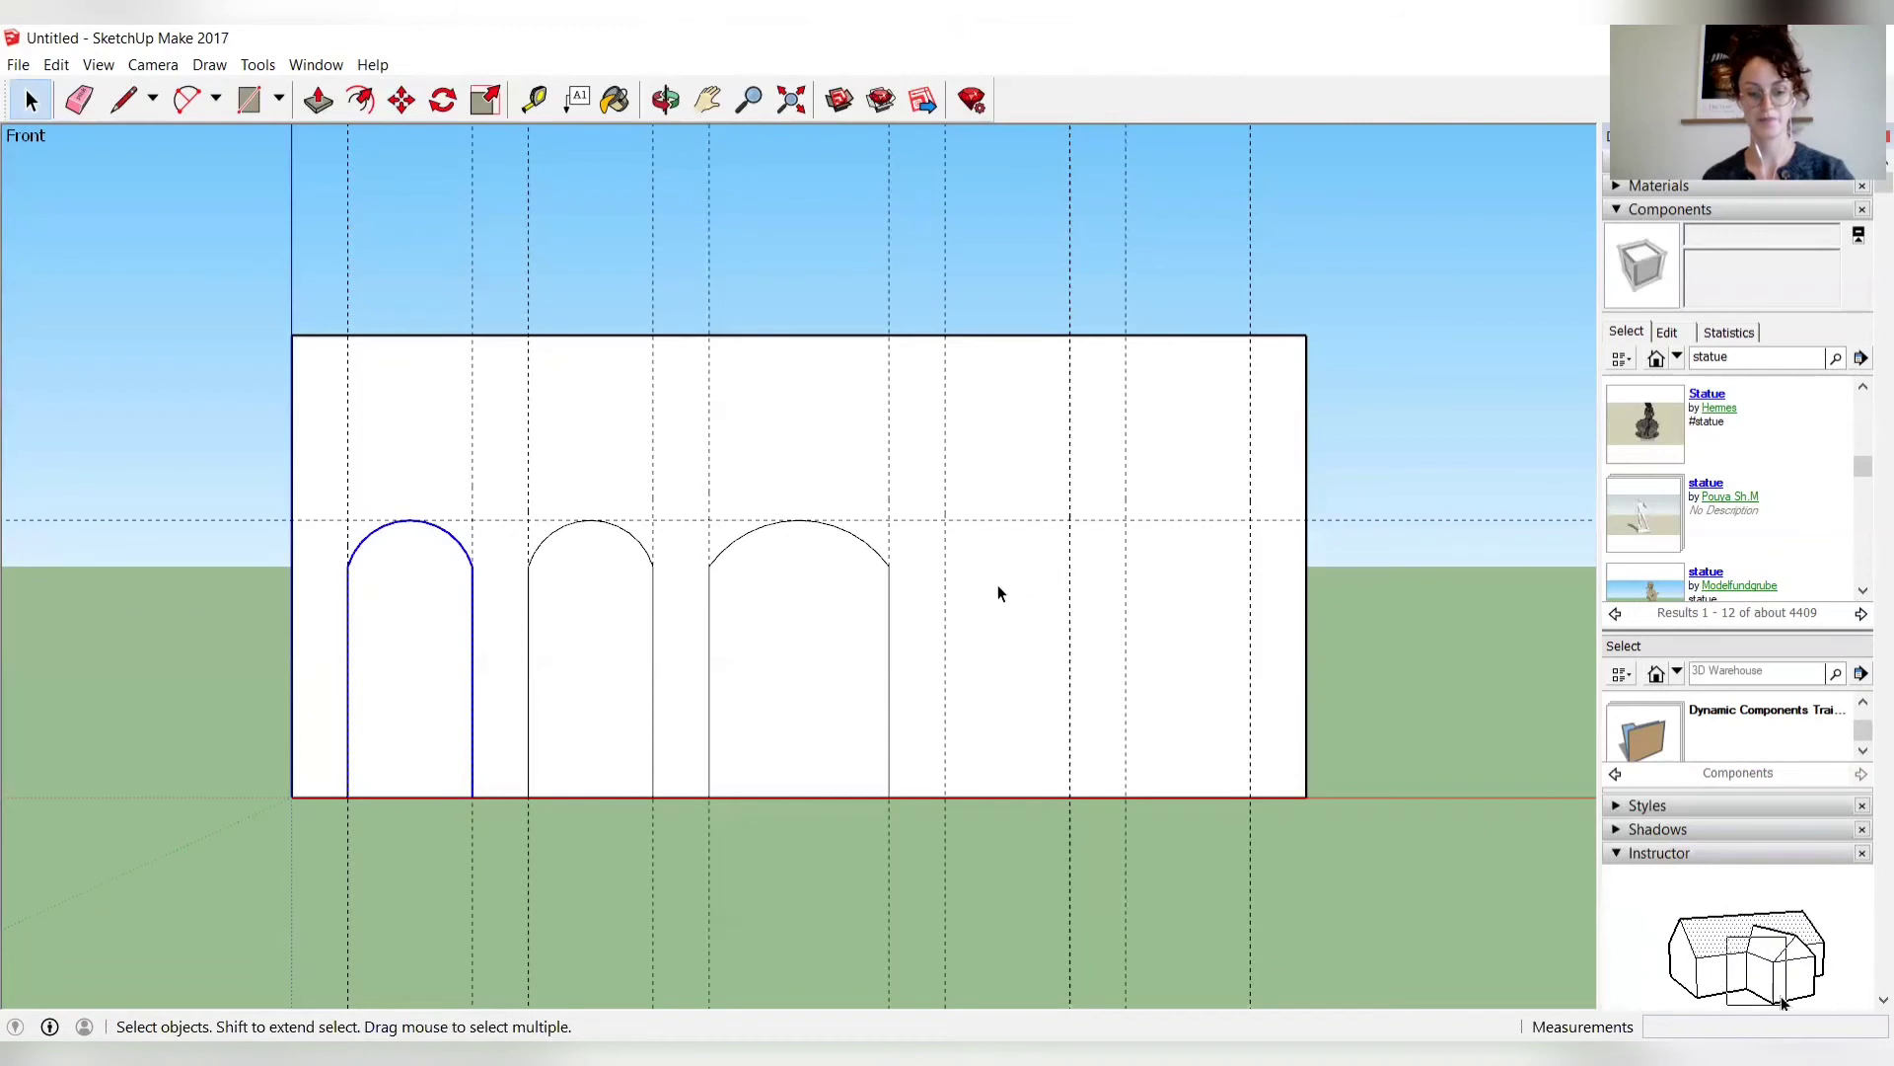
Paste two arch copies onto the base line right of the wide doorway.
key(ctrl+v)
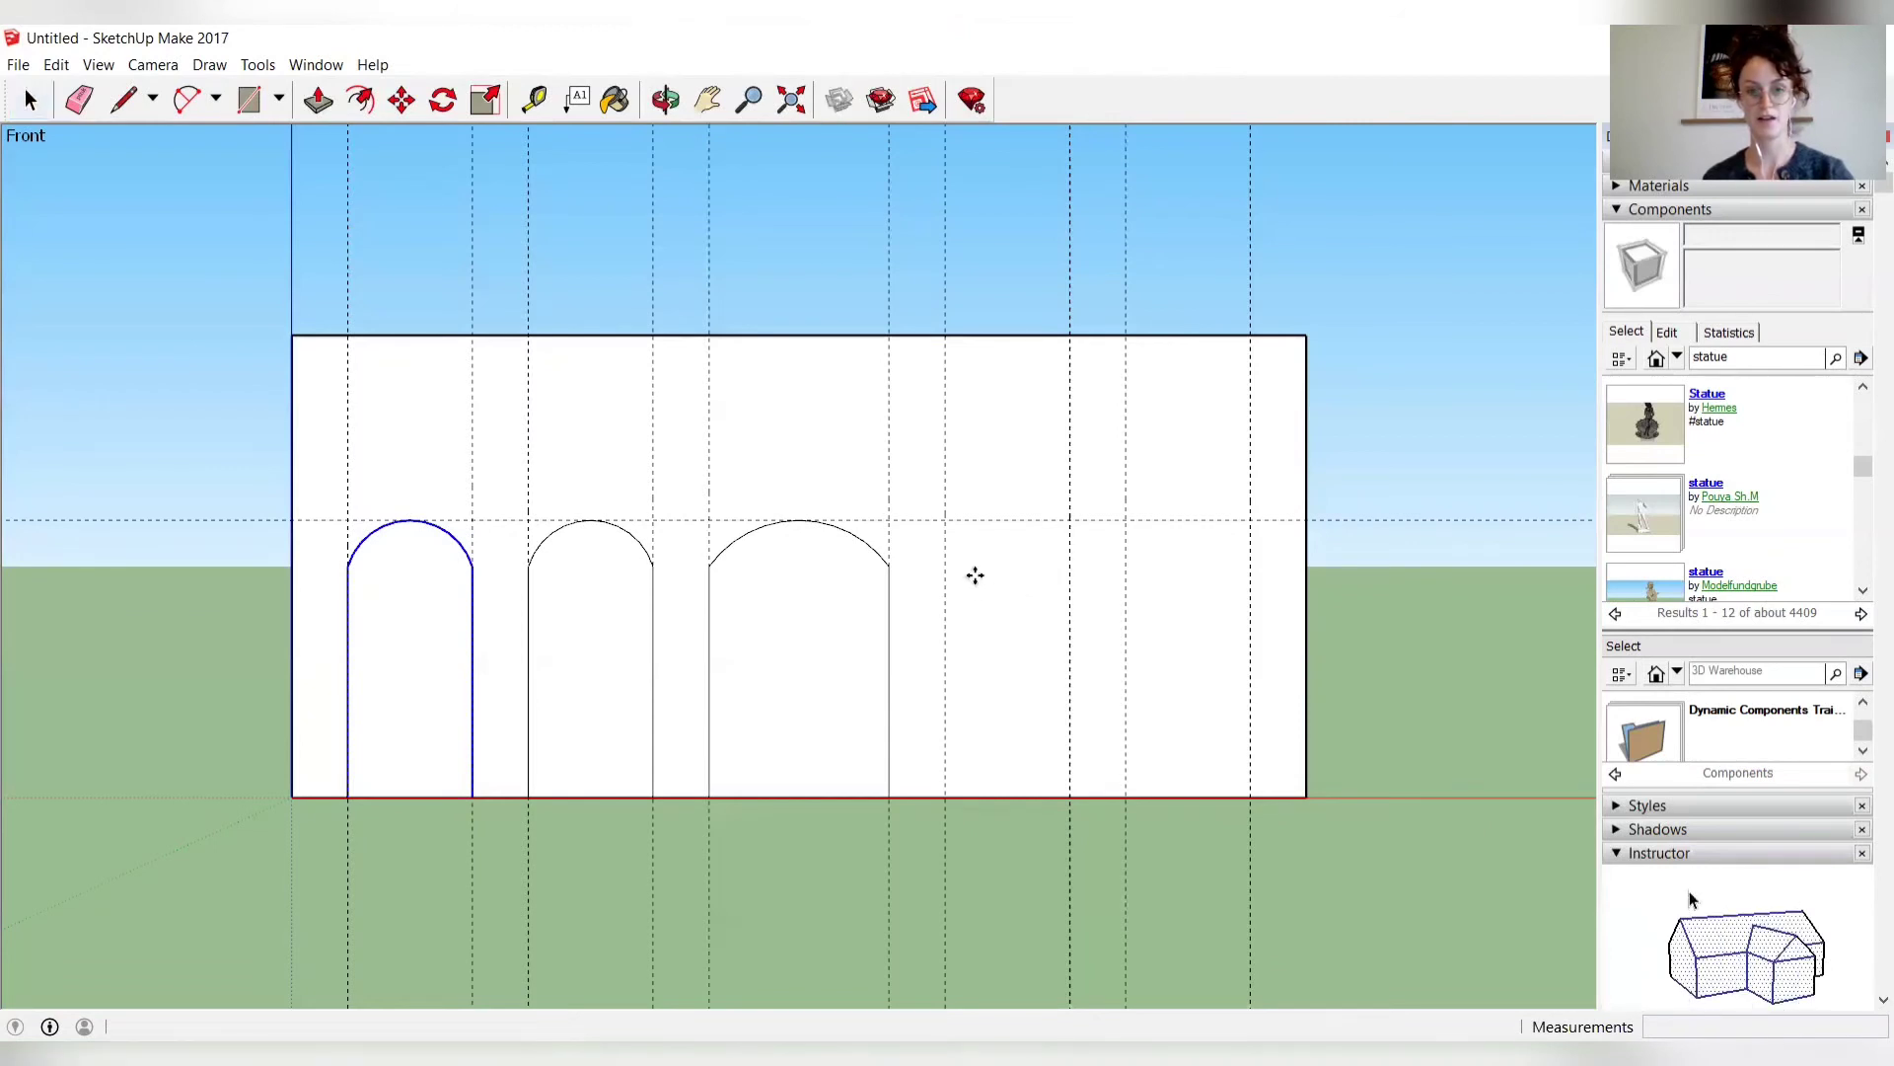
click(945, 796)
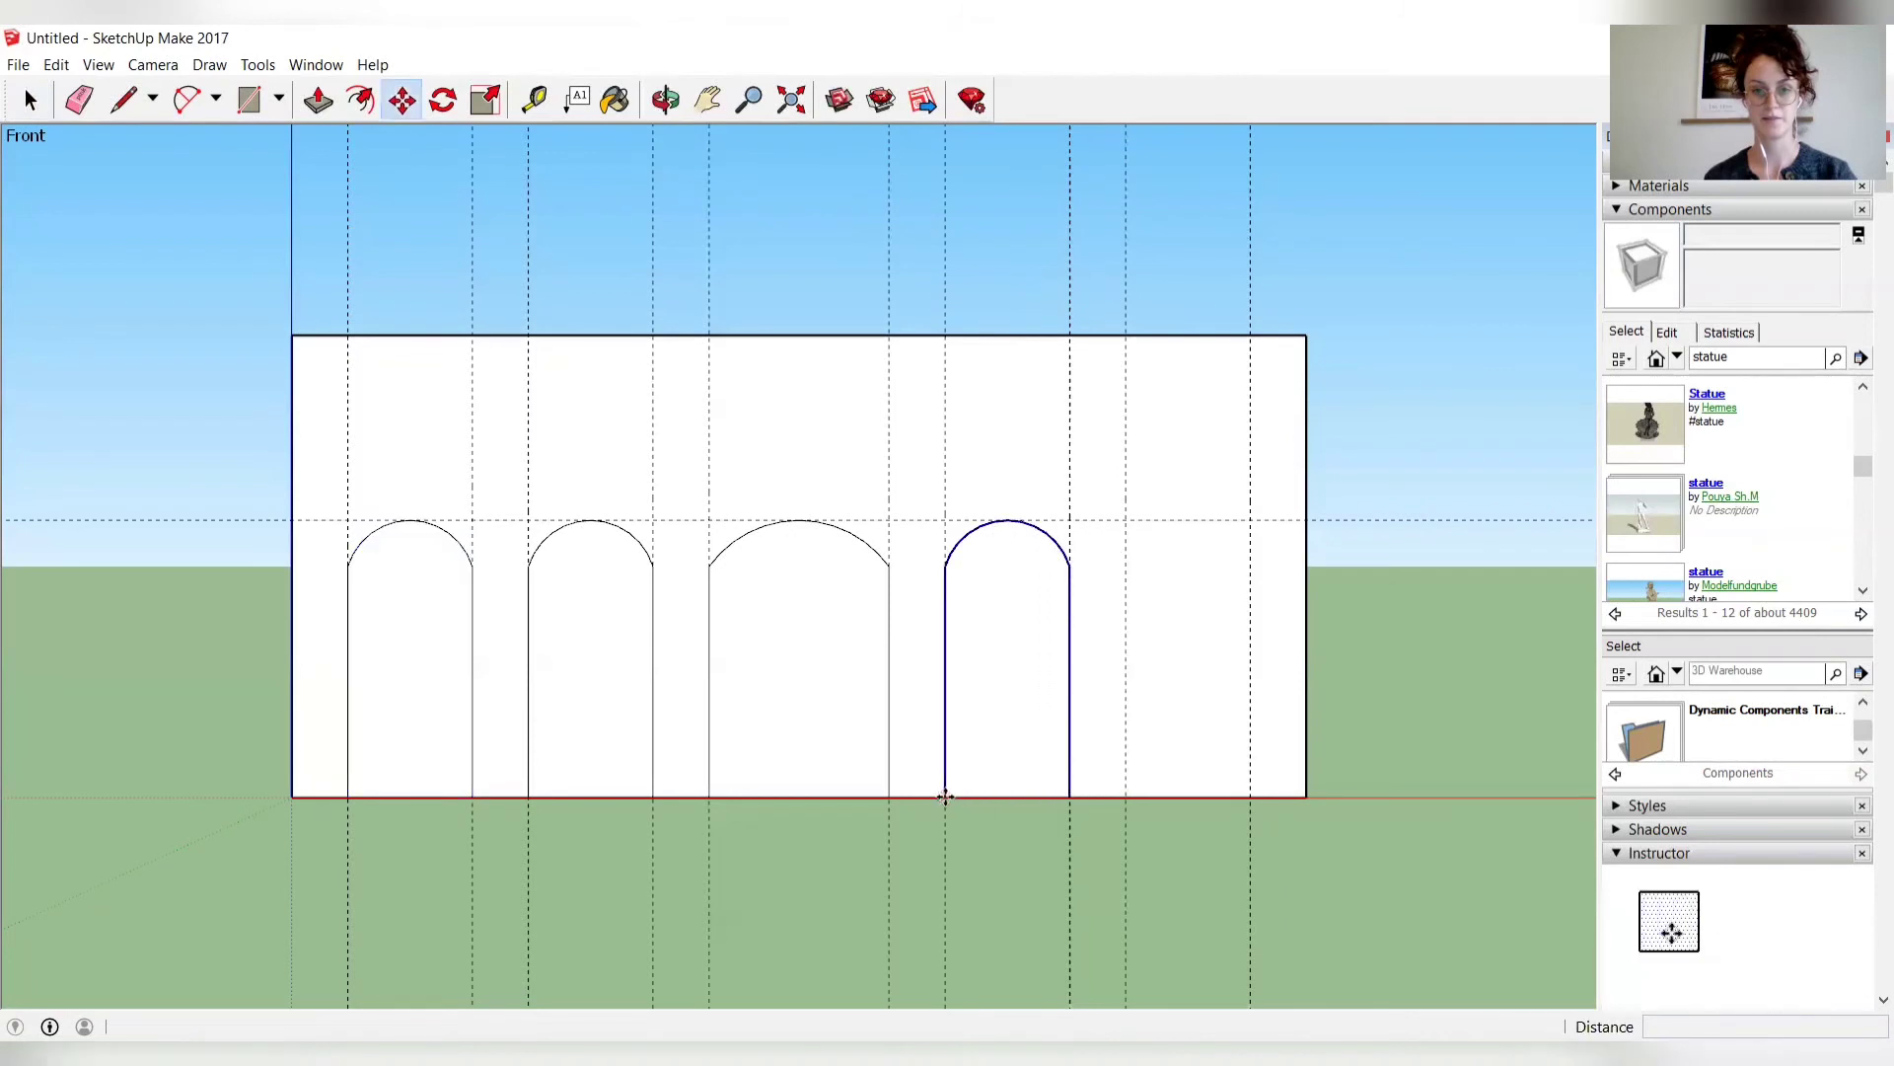
key(ctrl+v)
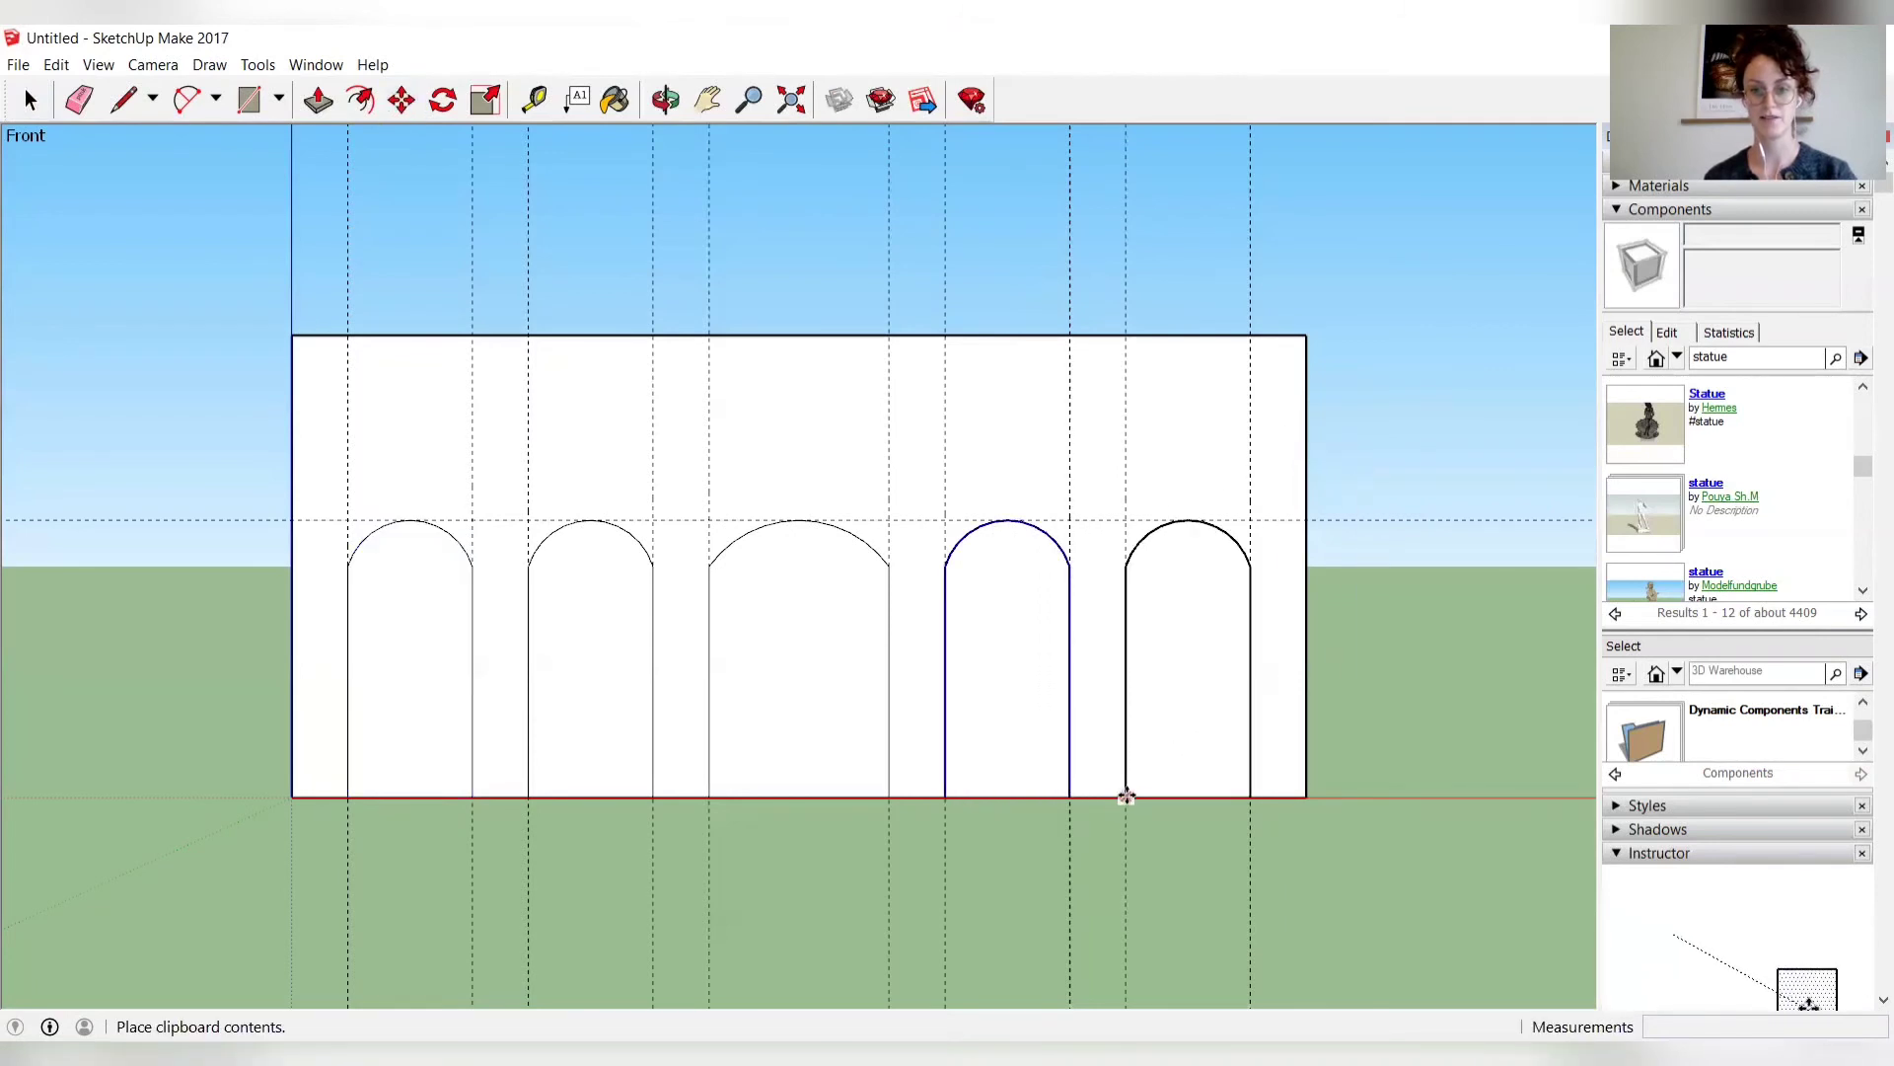
click(1126, 797)
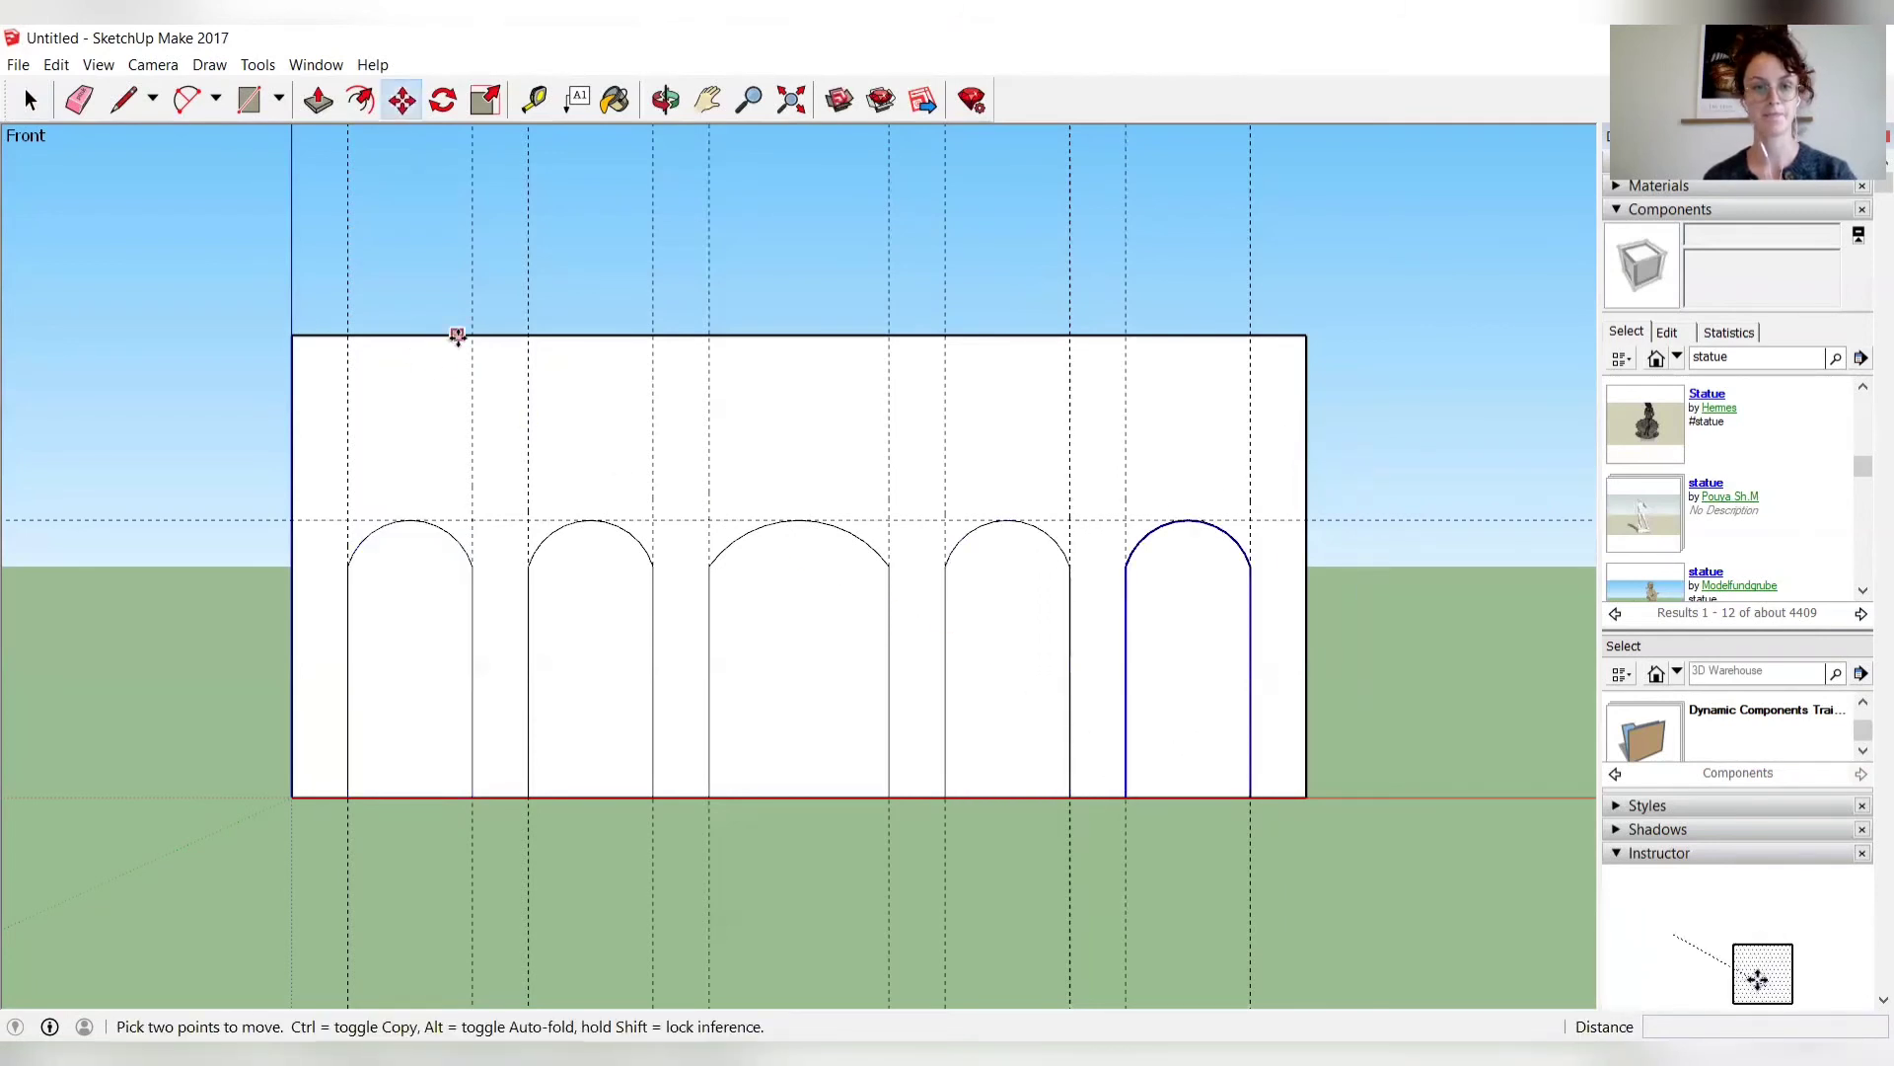
key(space)
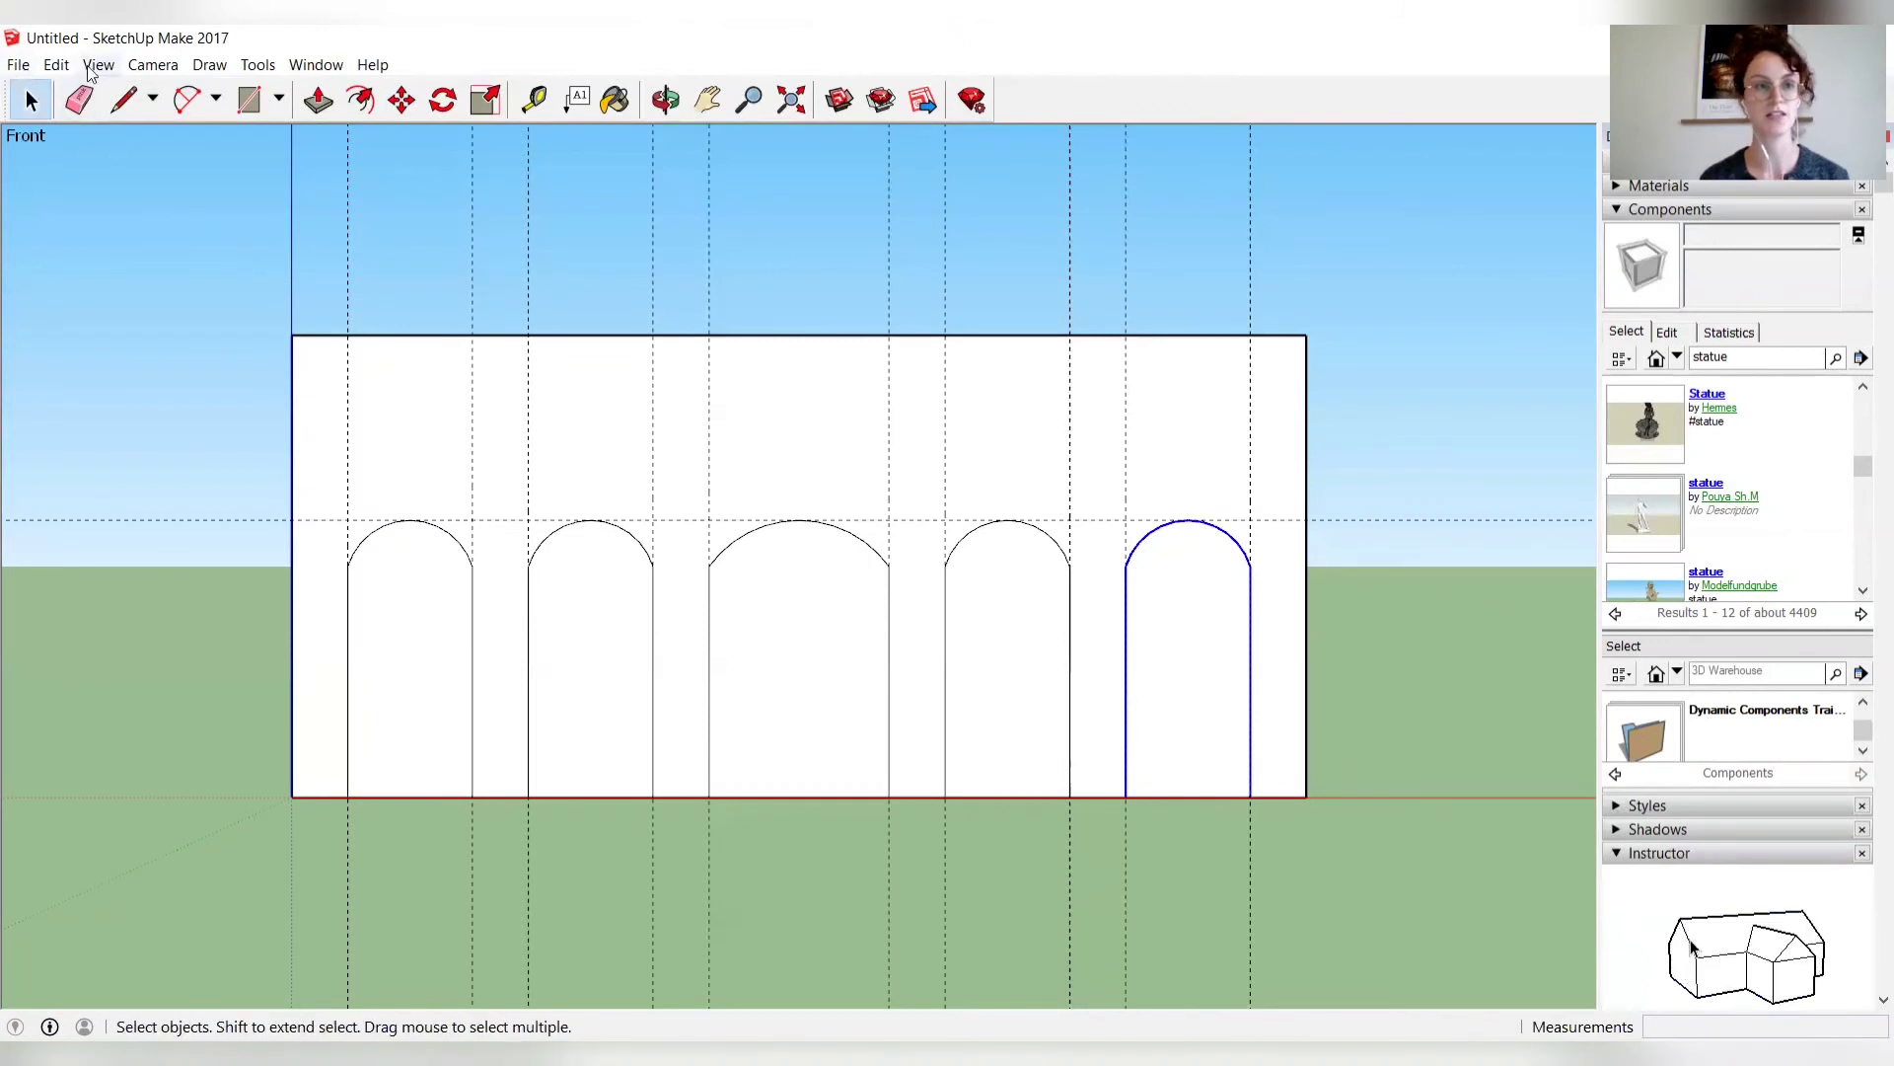
Delete all dashed guide lines and orbit into a 3D perspective view of the walled box.
click(56, 66)
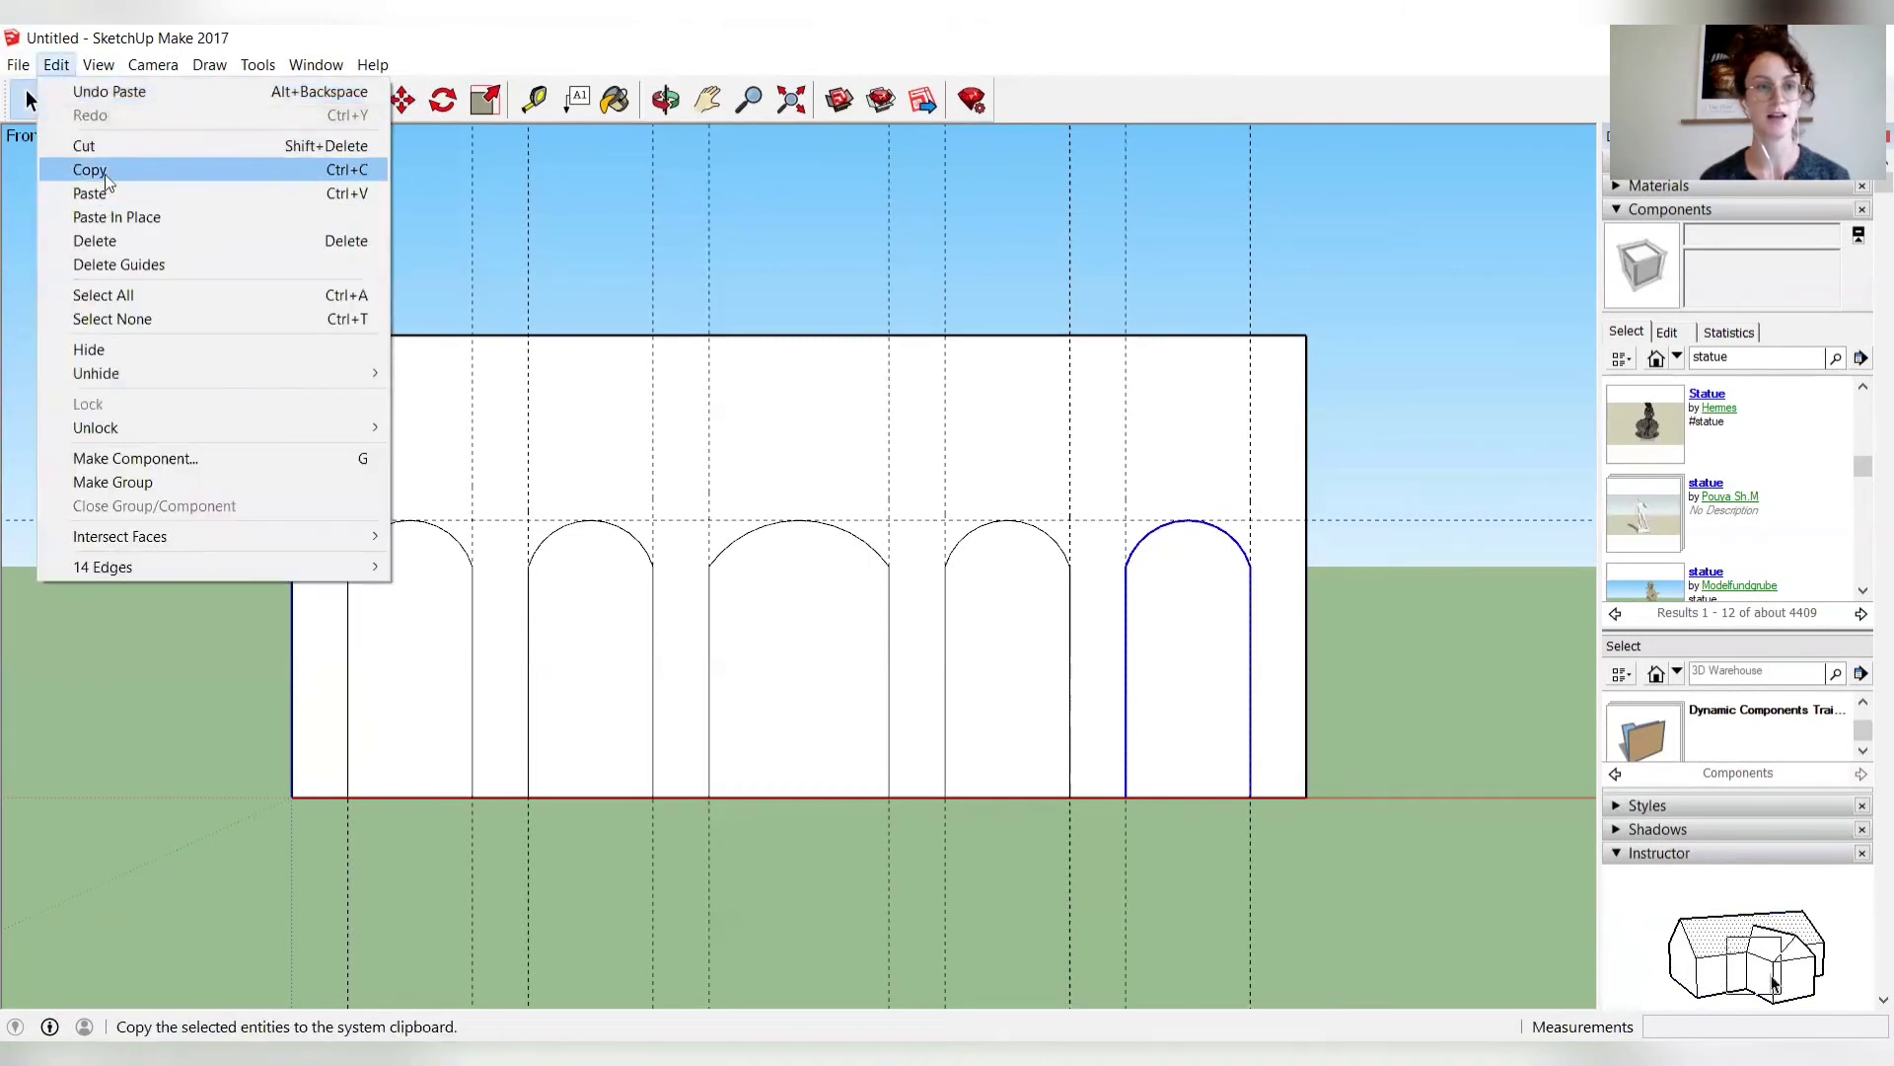
click(96, 263)
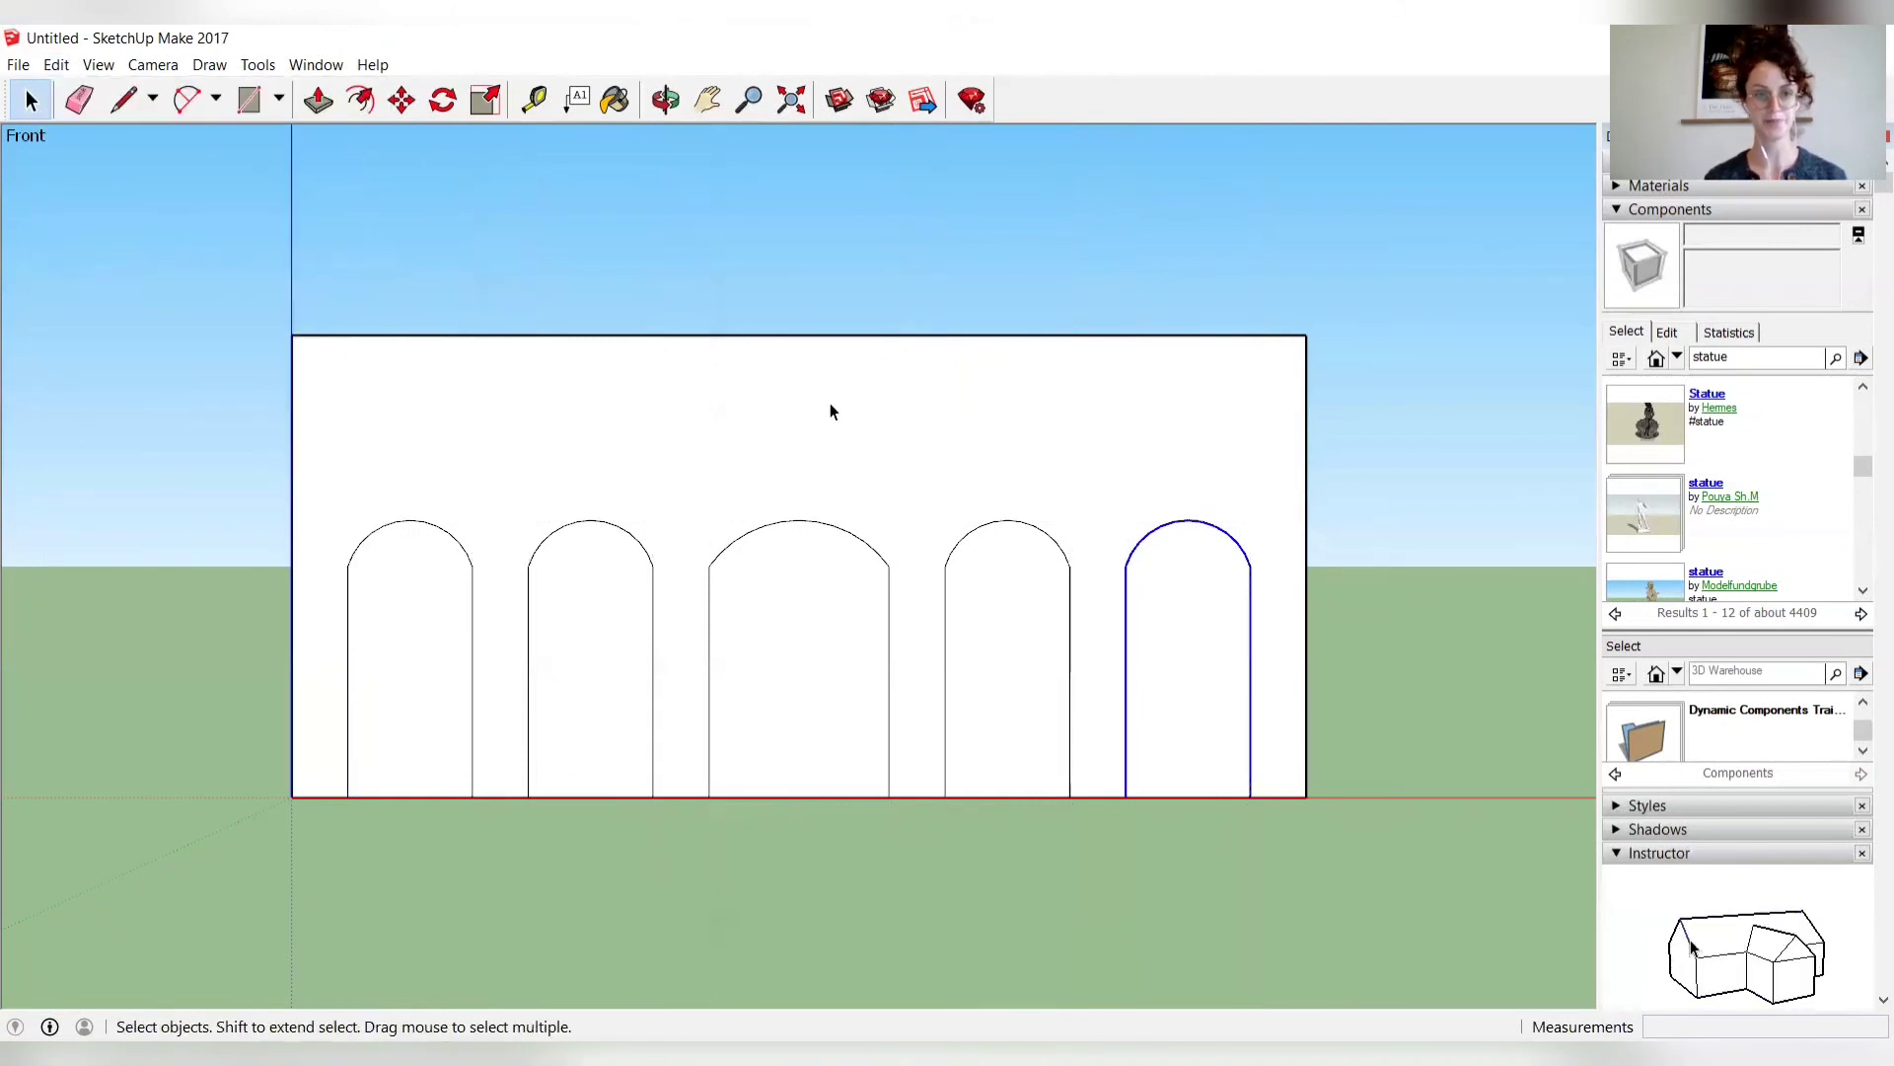
middle_drag(829, 411, 726, 622)
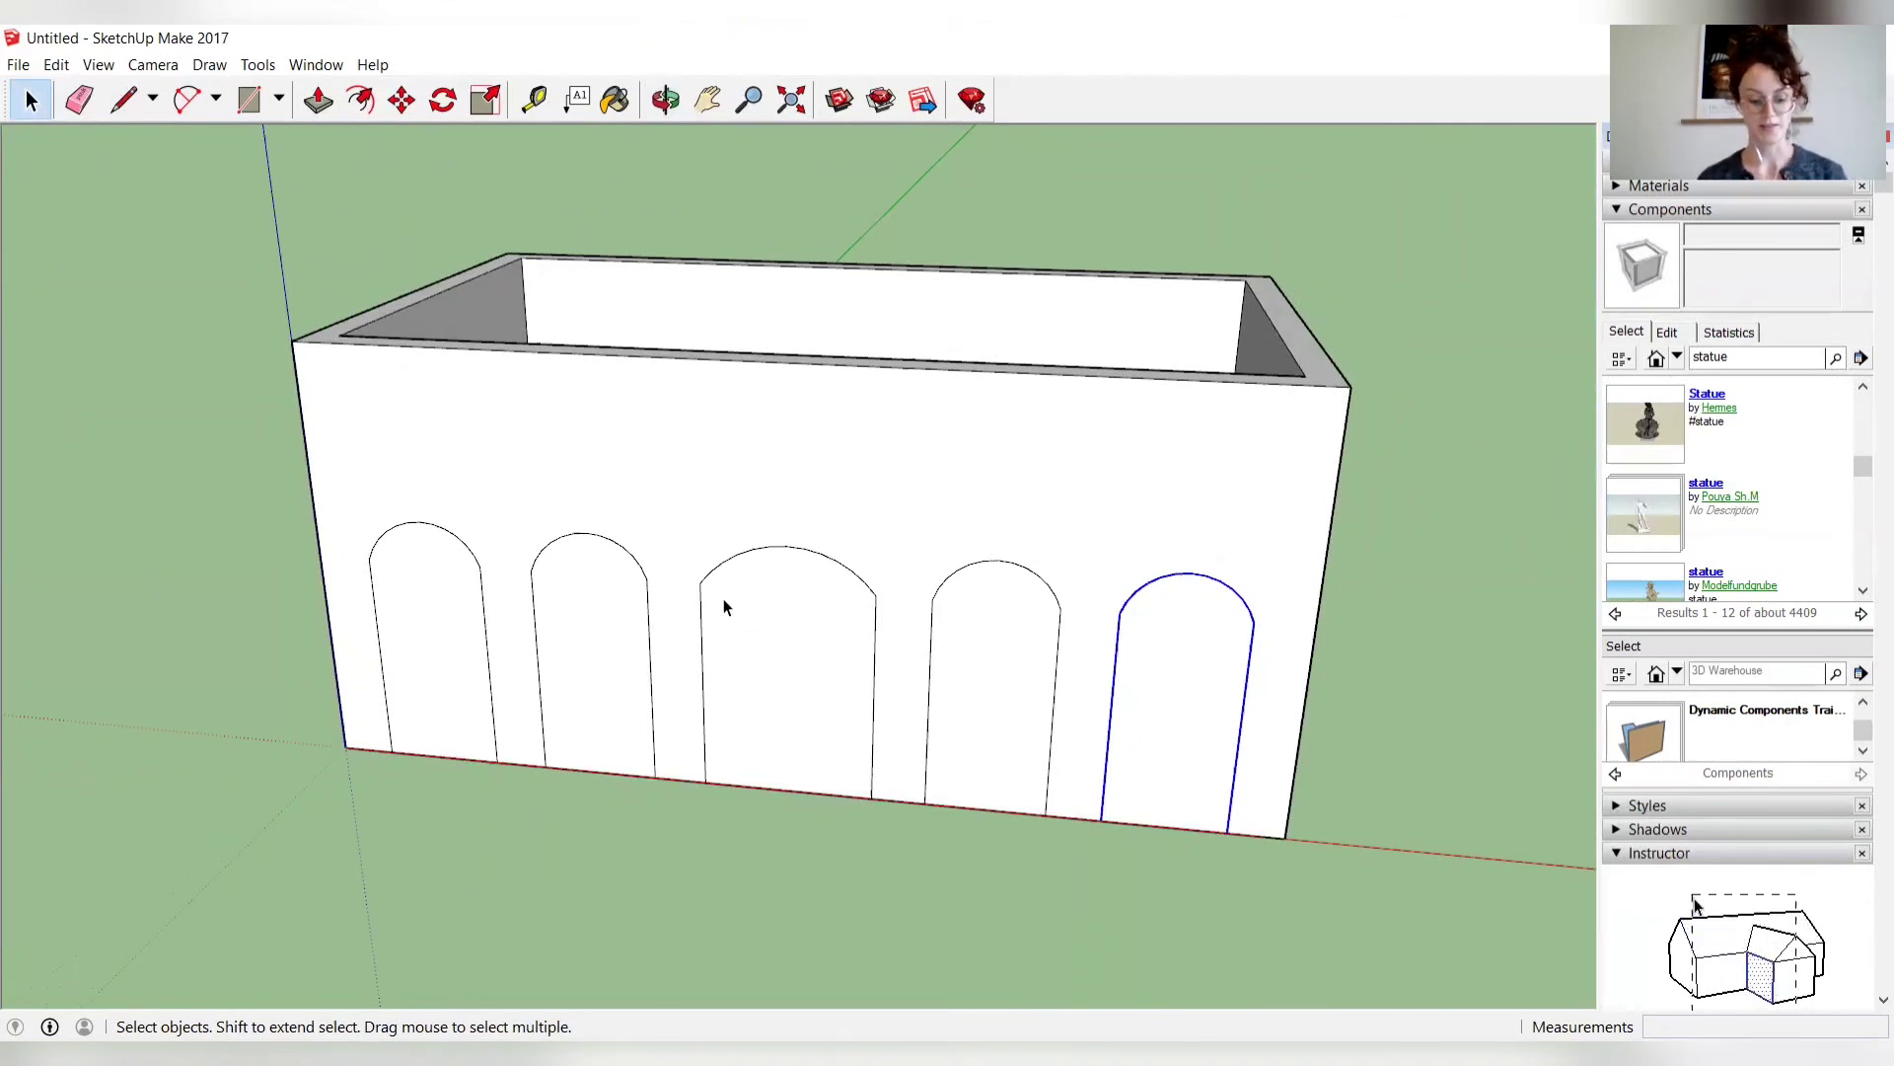
middle_drag(877, 478, 728, 609)
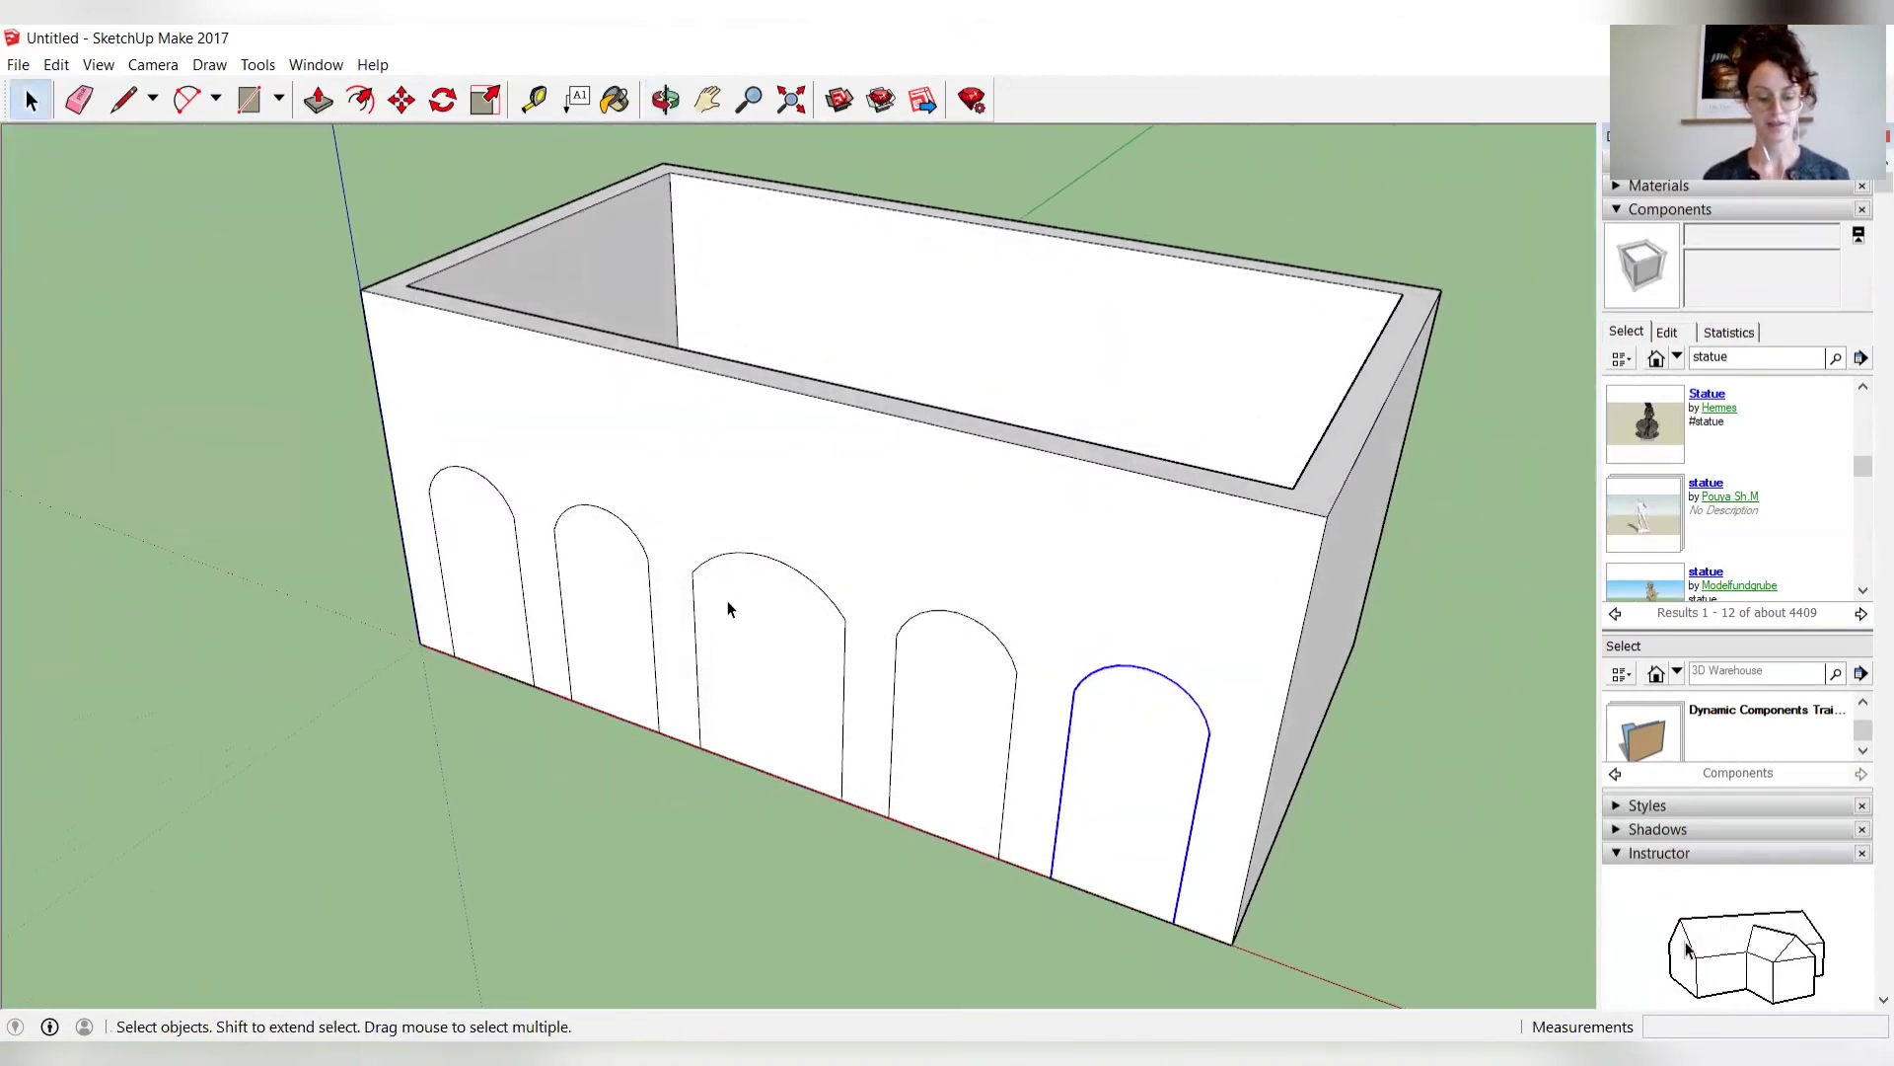
Push/Pull the first arch face 0,44 m through the front wall to open it.
click(321, 102)
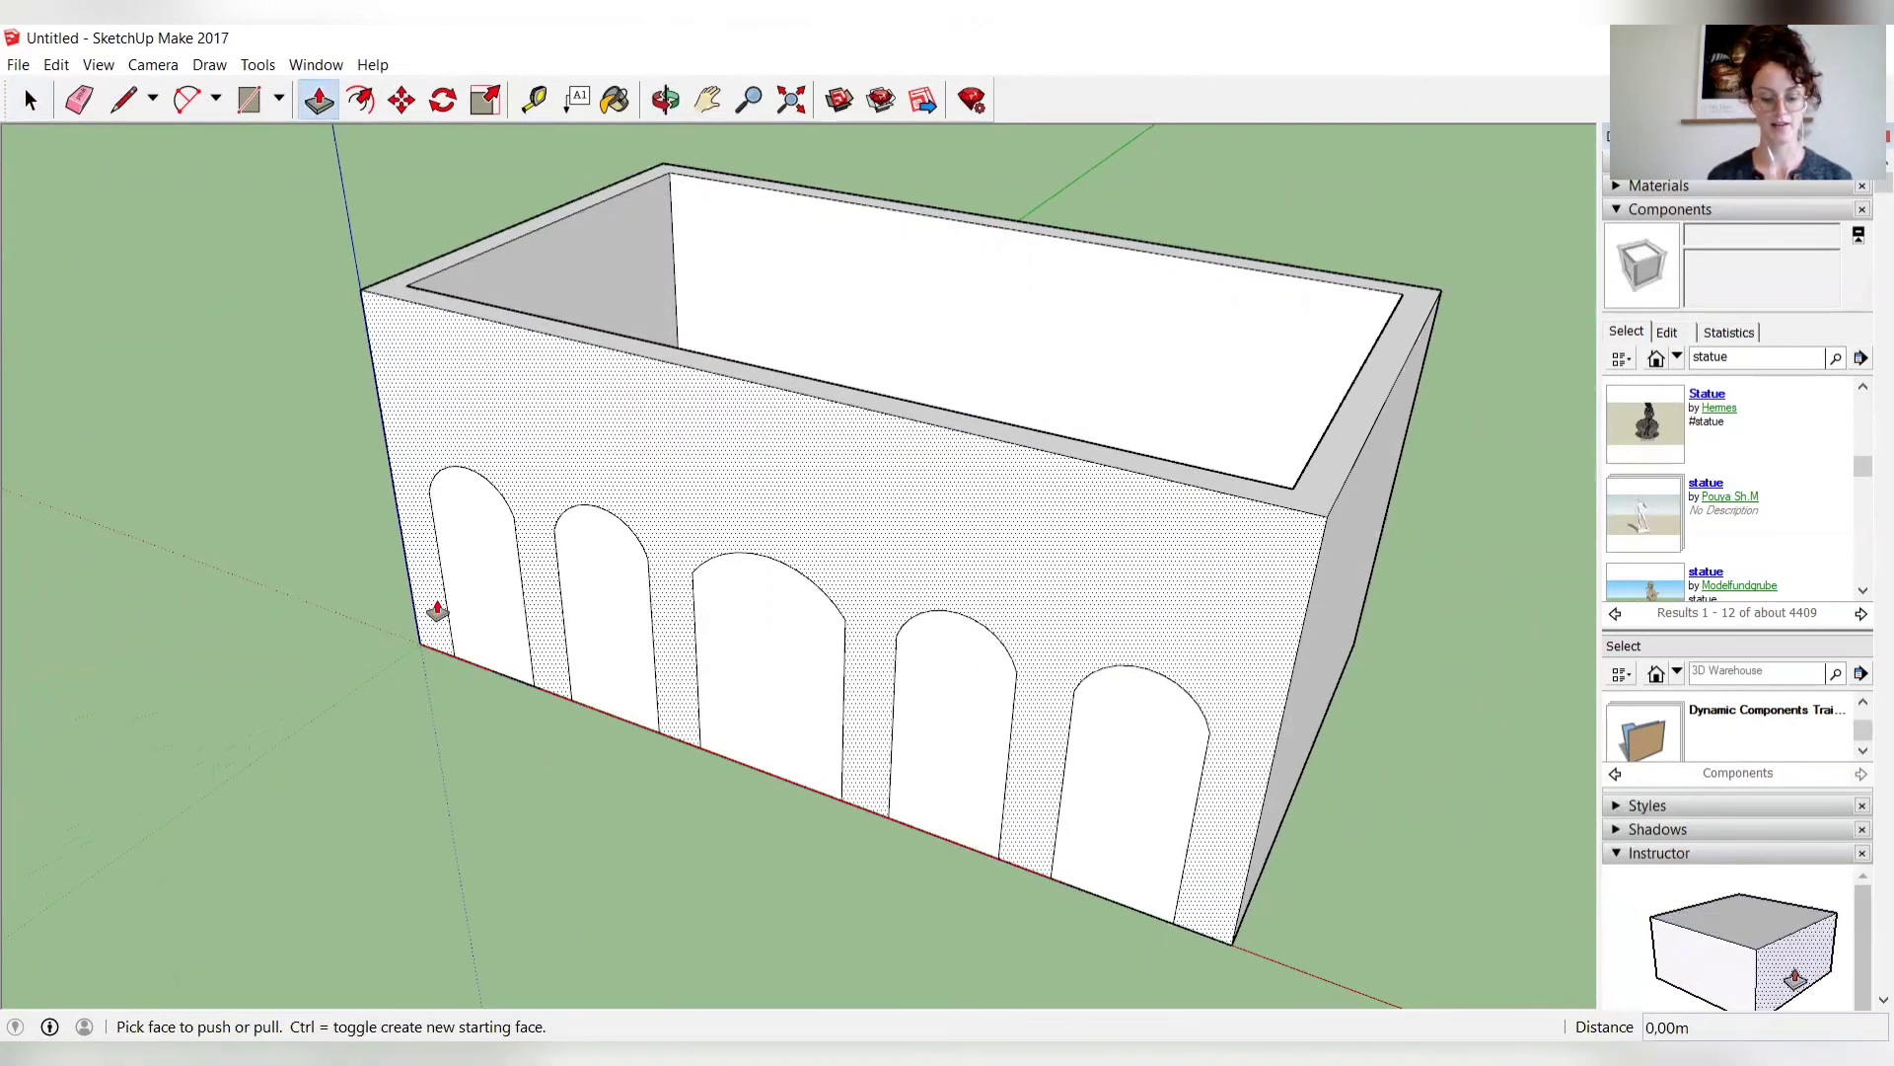
click(486, 585)
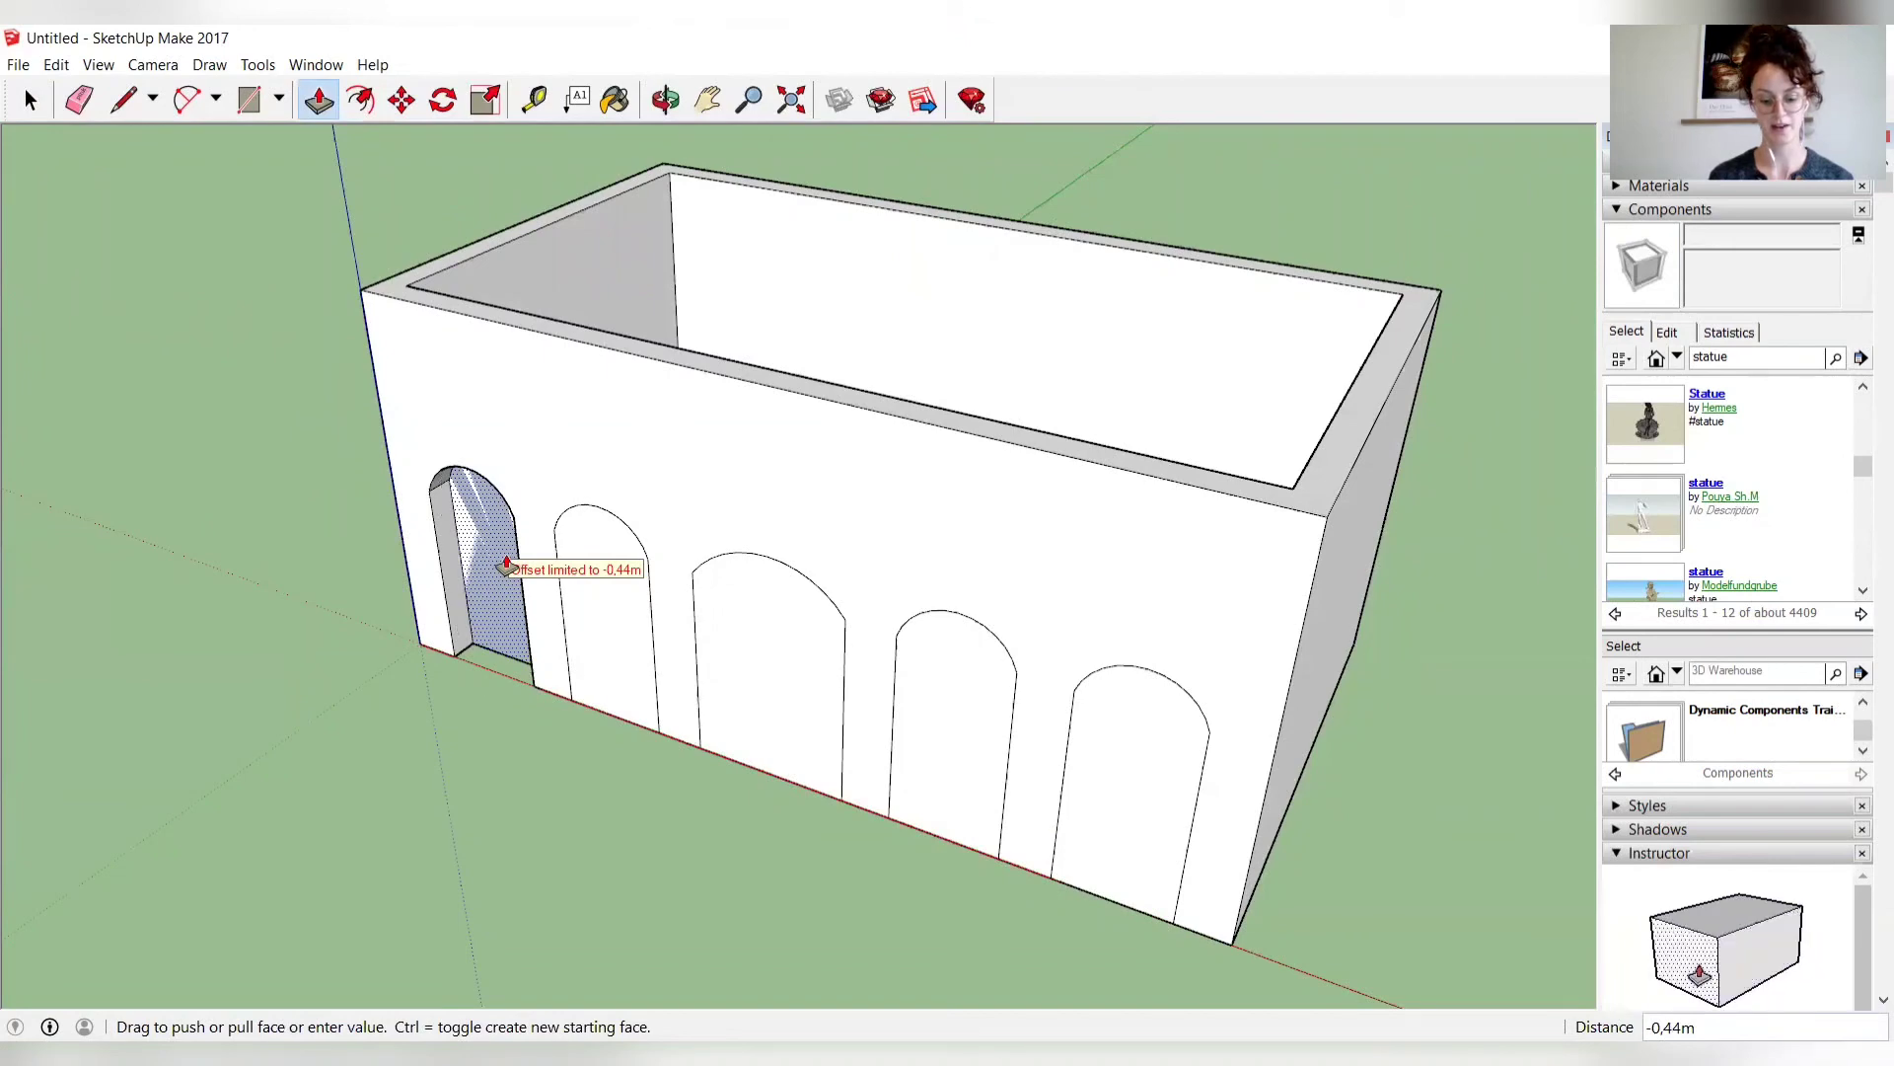
click(513, 554)
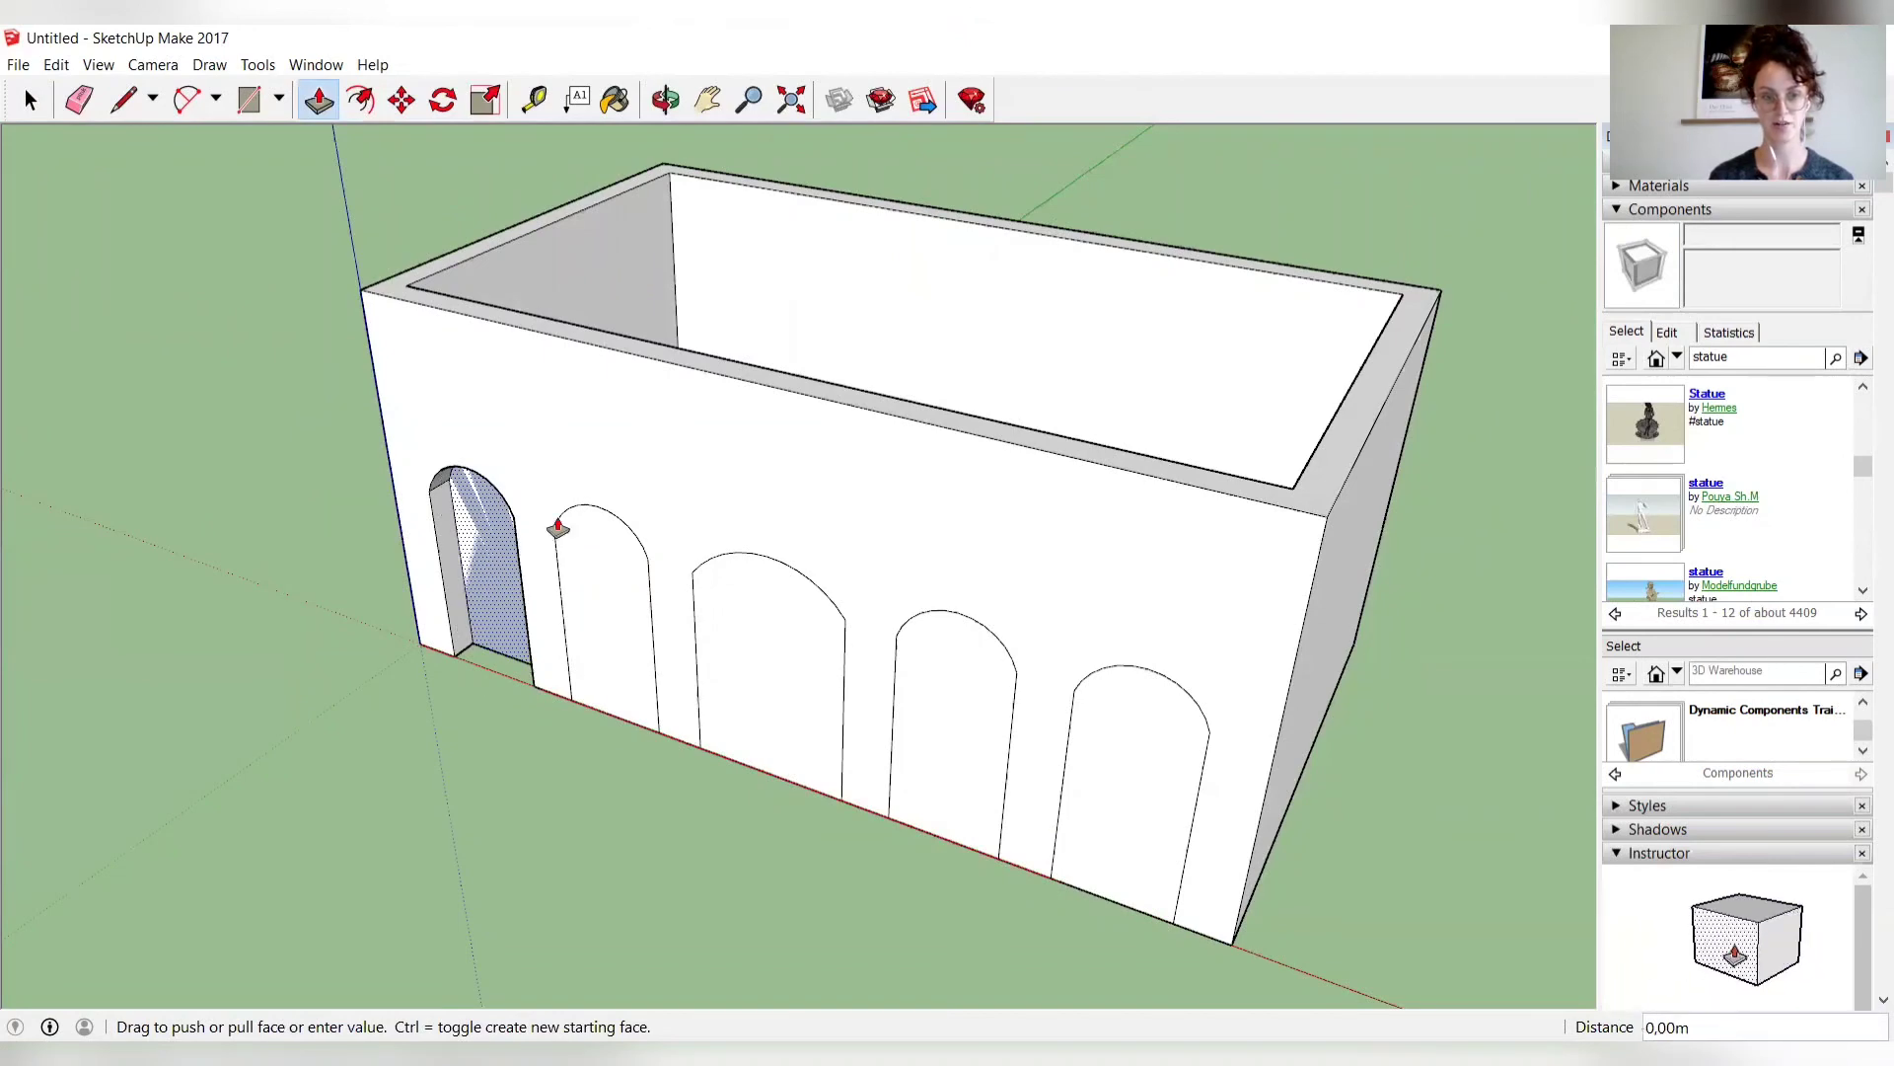
click(691, 451)
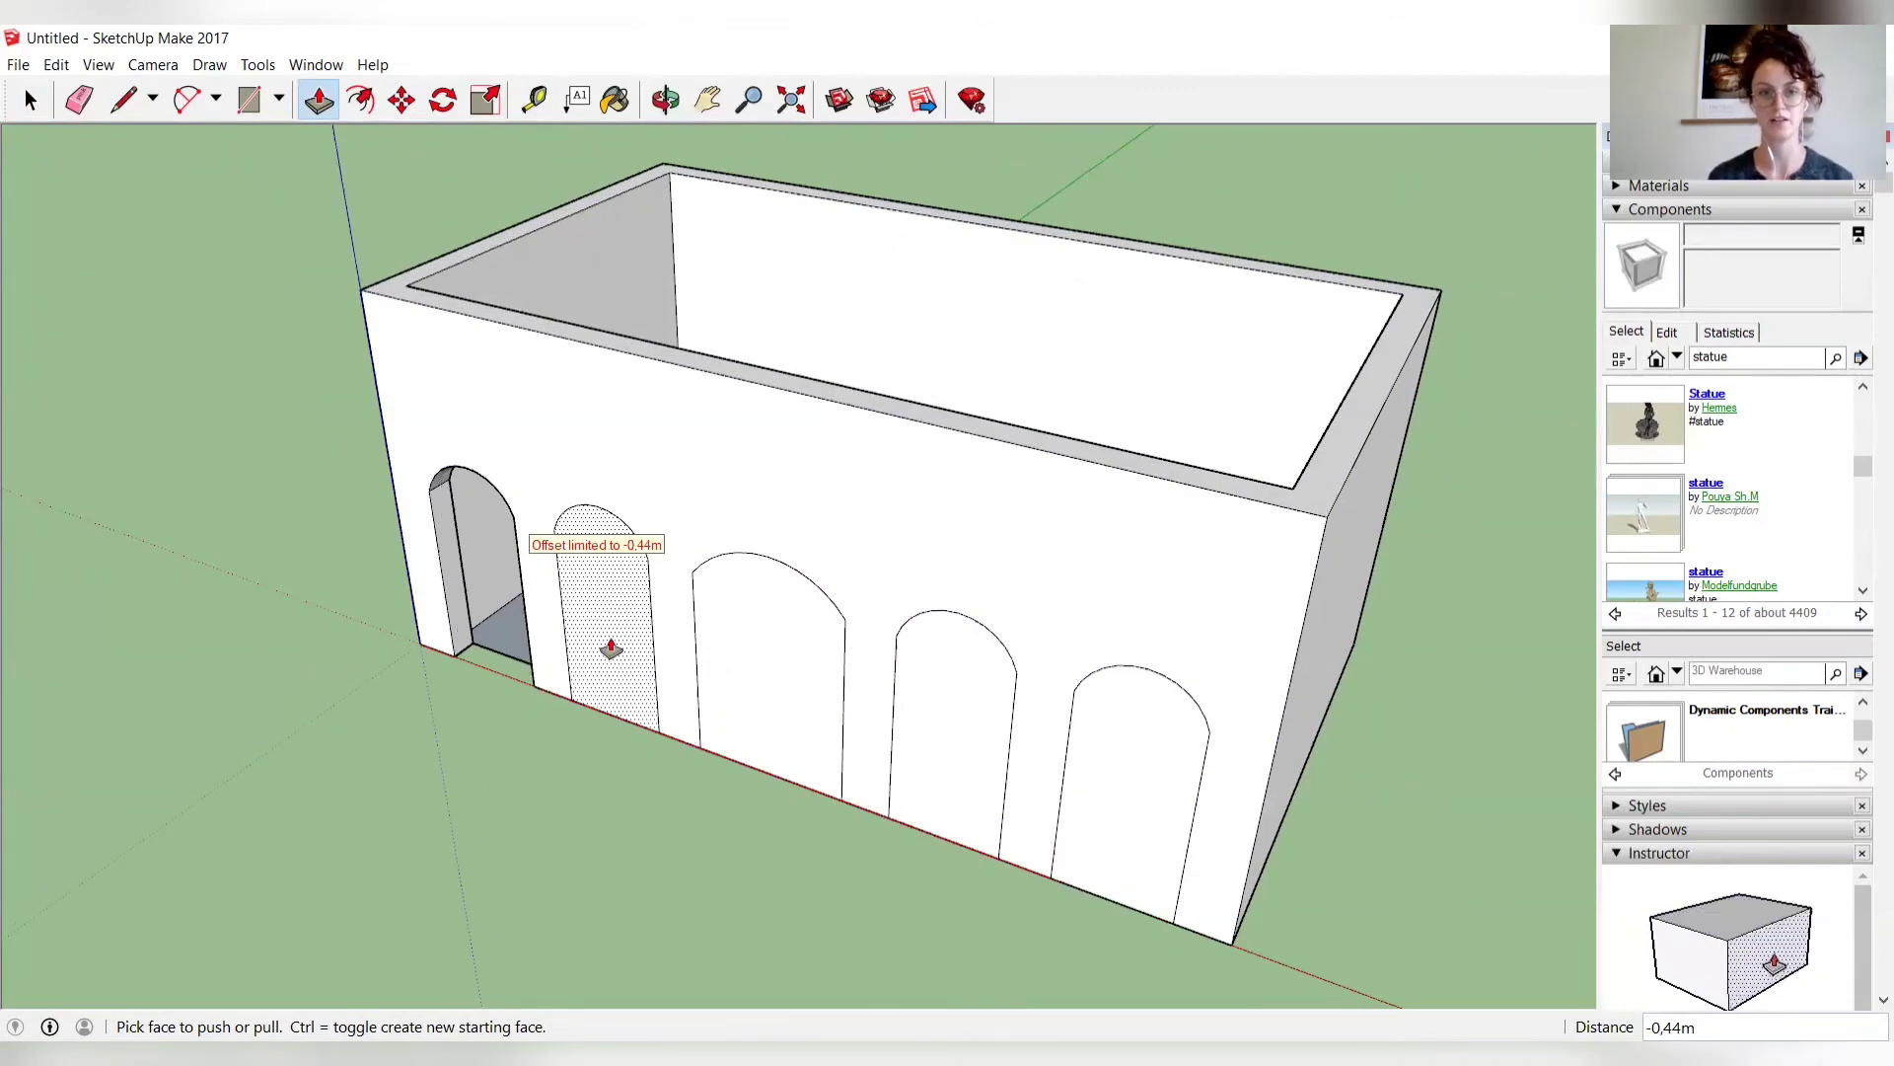
Push the remaining four arch faces 0,44 m through the wall, then return to Select.
click(614, 649)
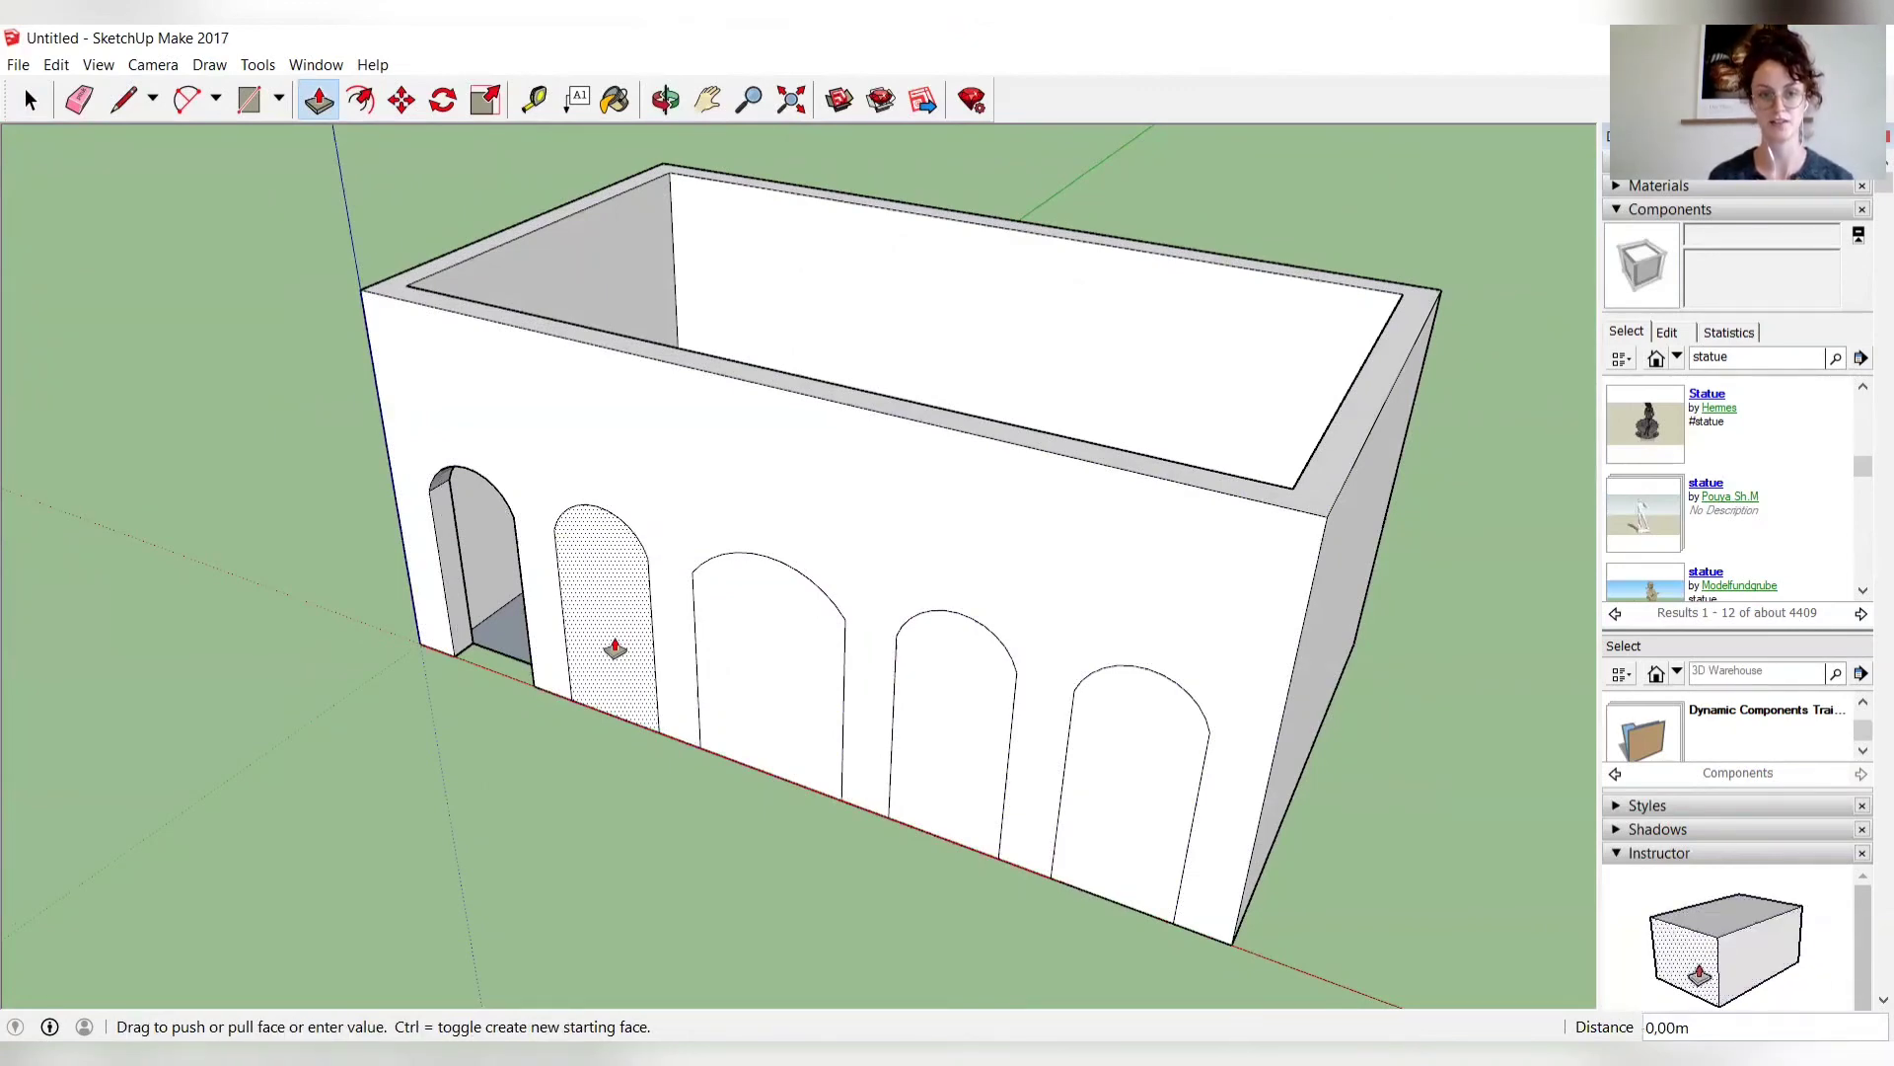
click(656, 584)
click(779, 650)
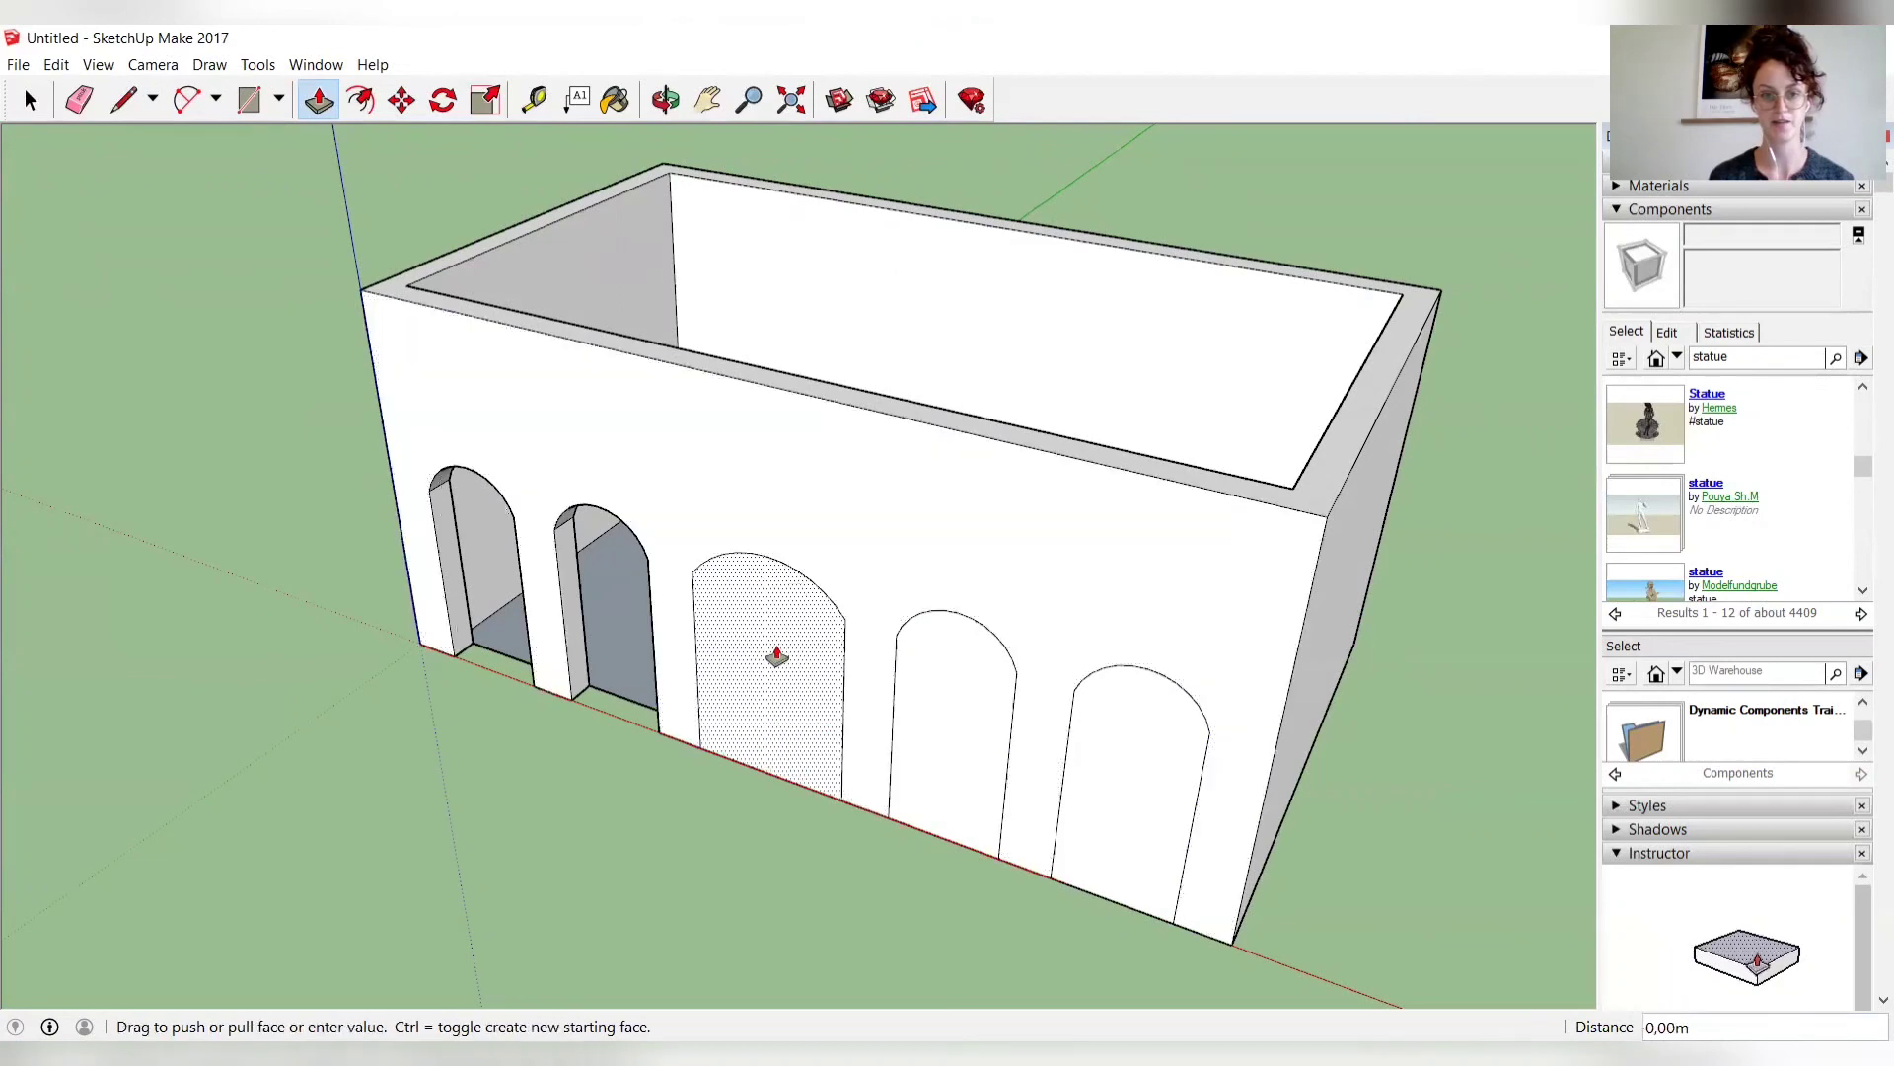
click(776, 656)
click(944, 697)
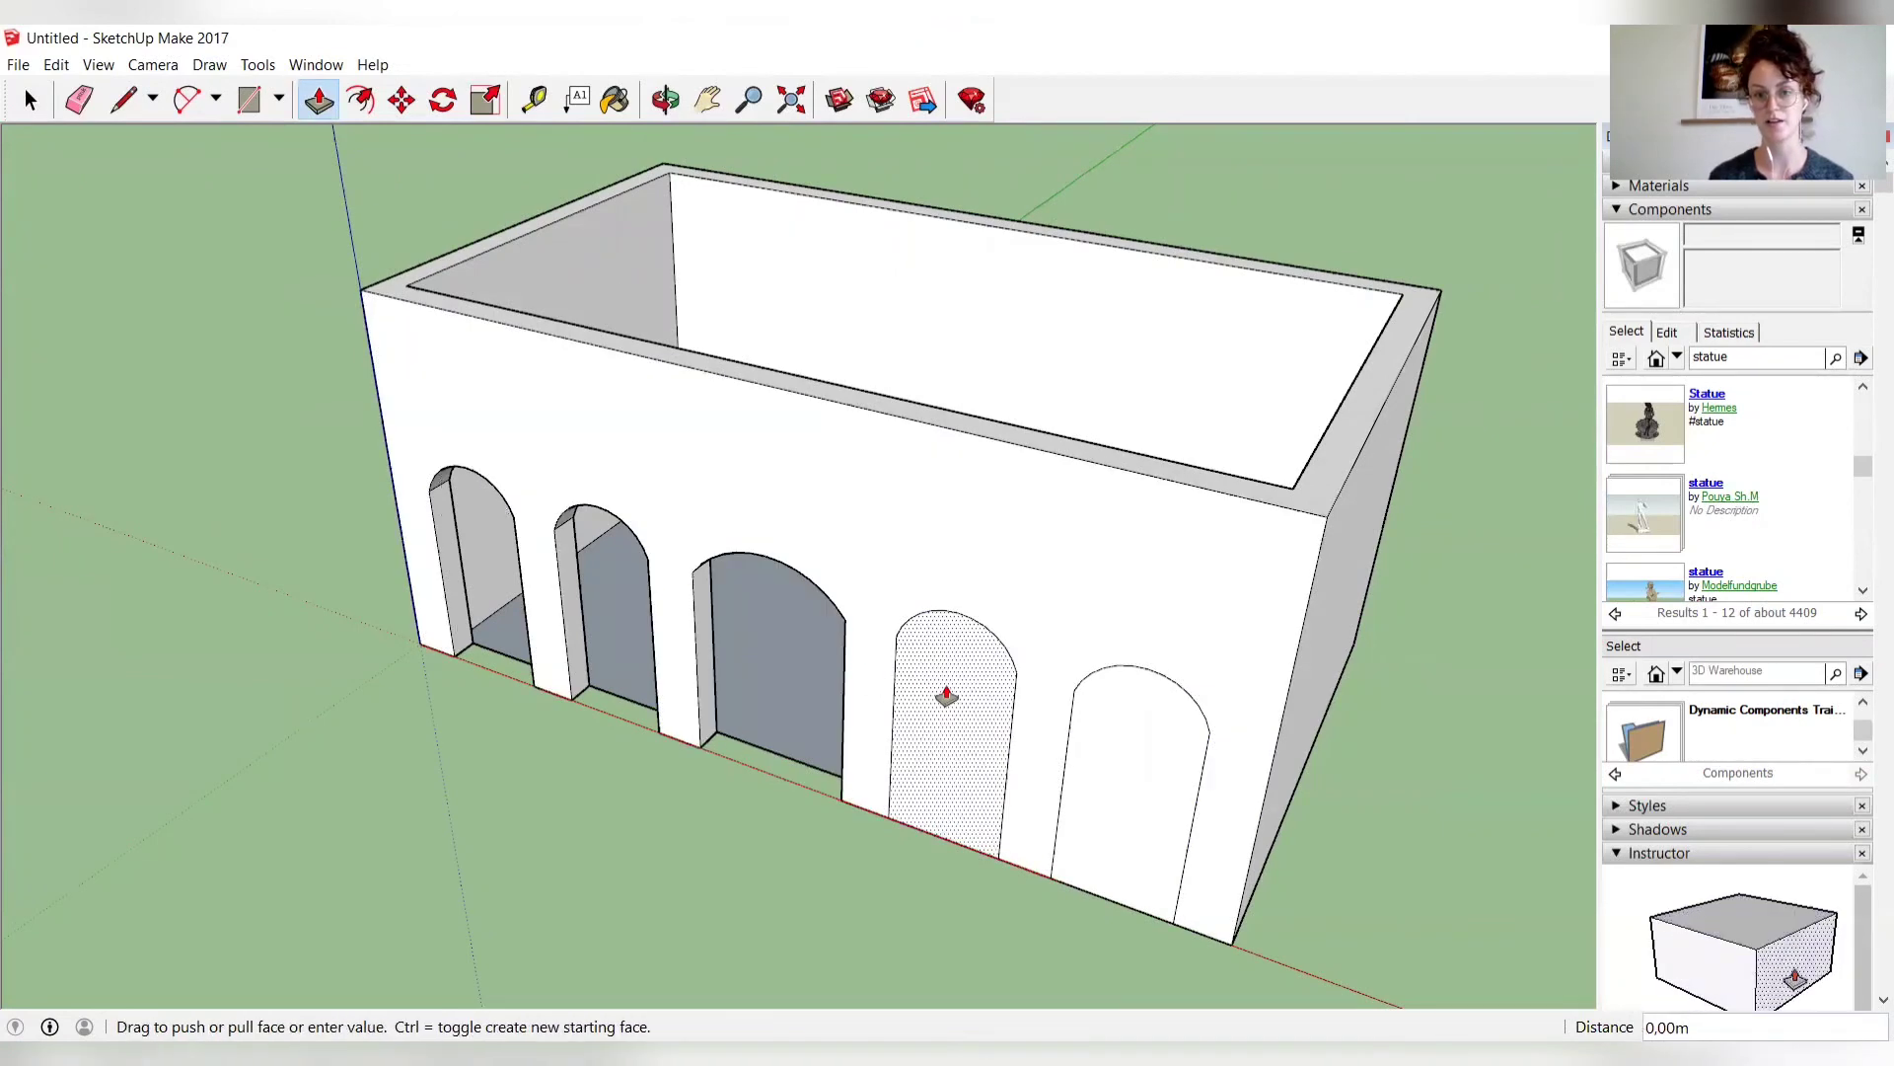
click(940, 694)
click(1142, 745)
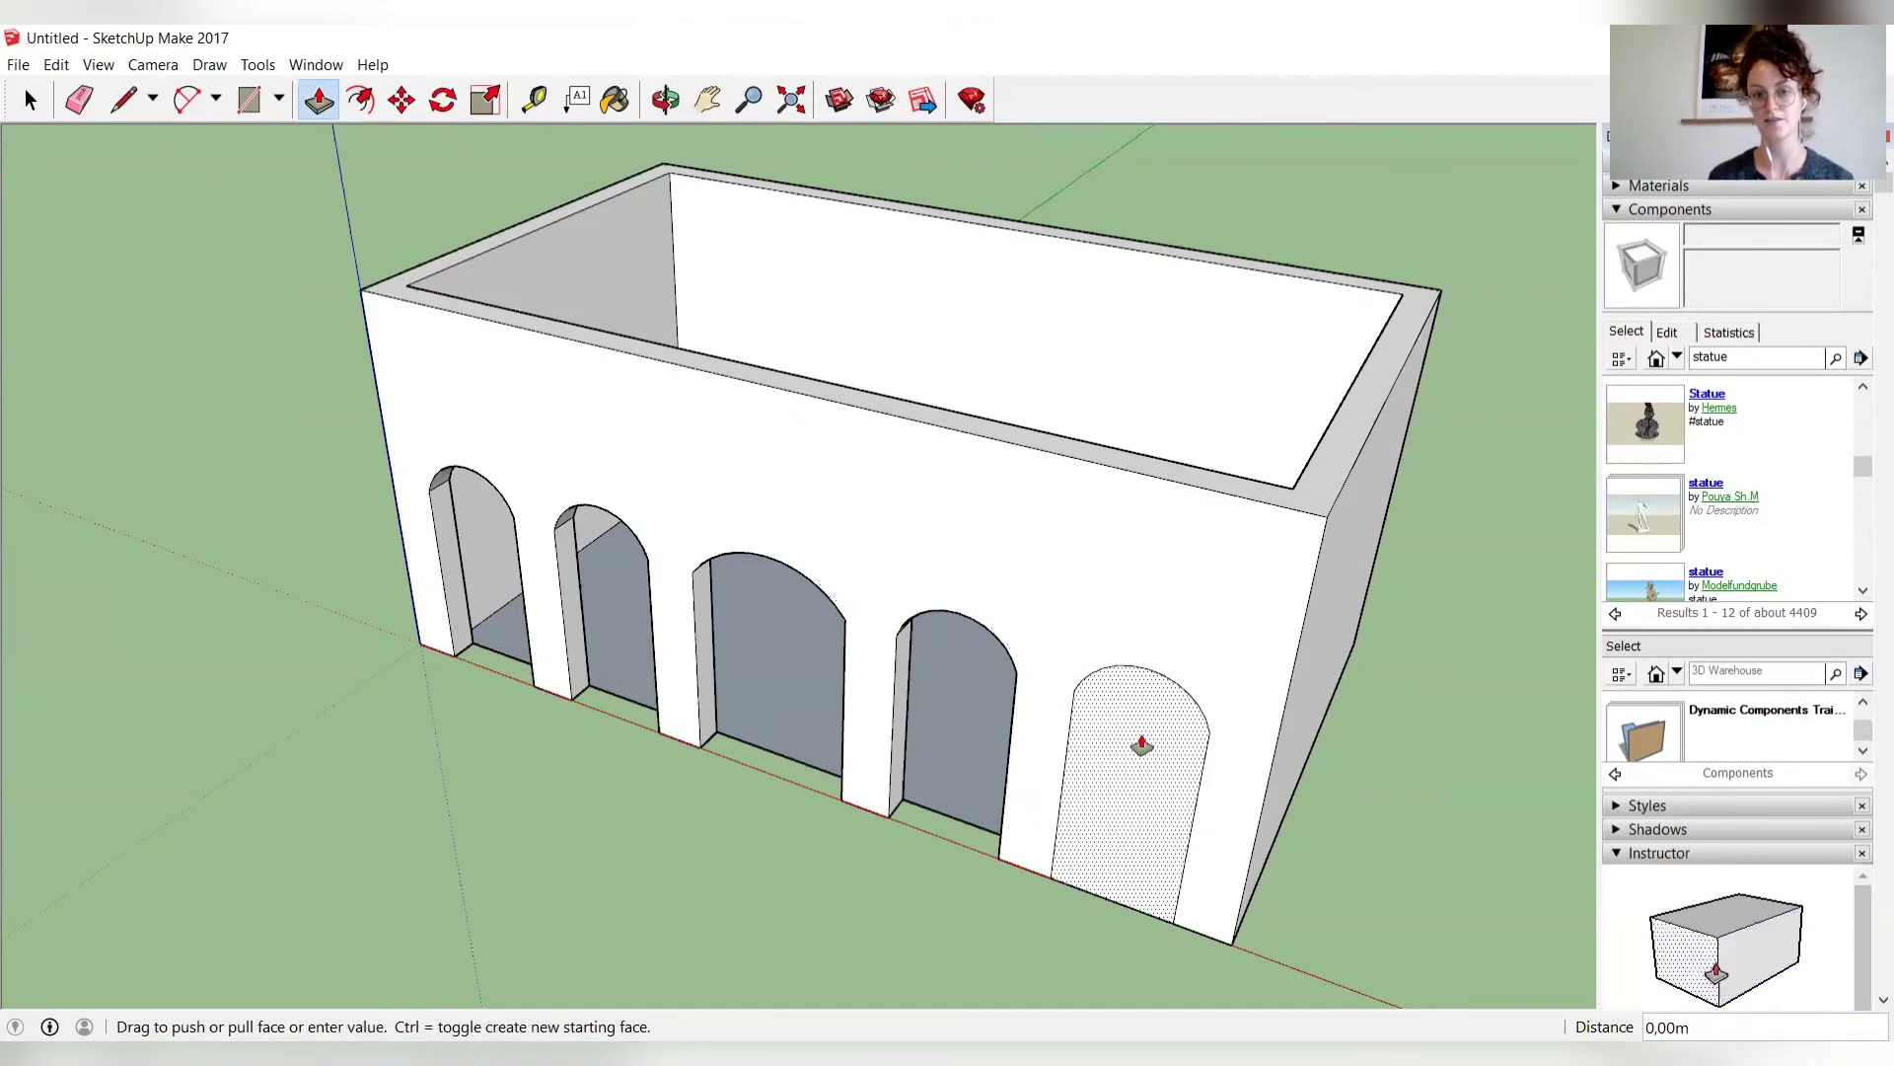
click(1141, 745)
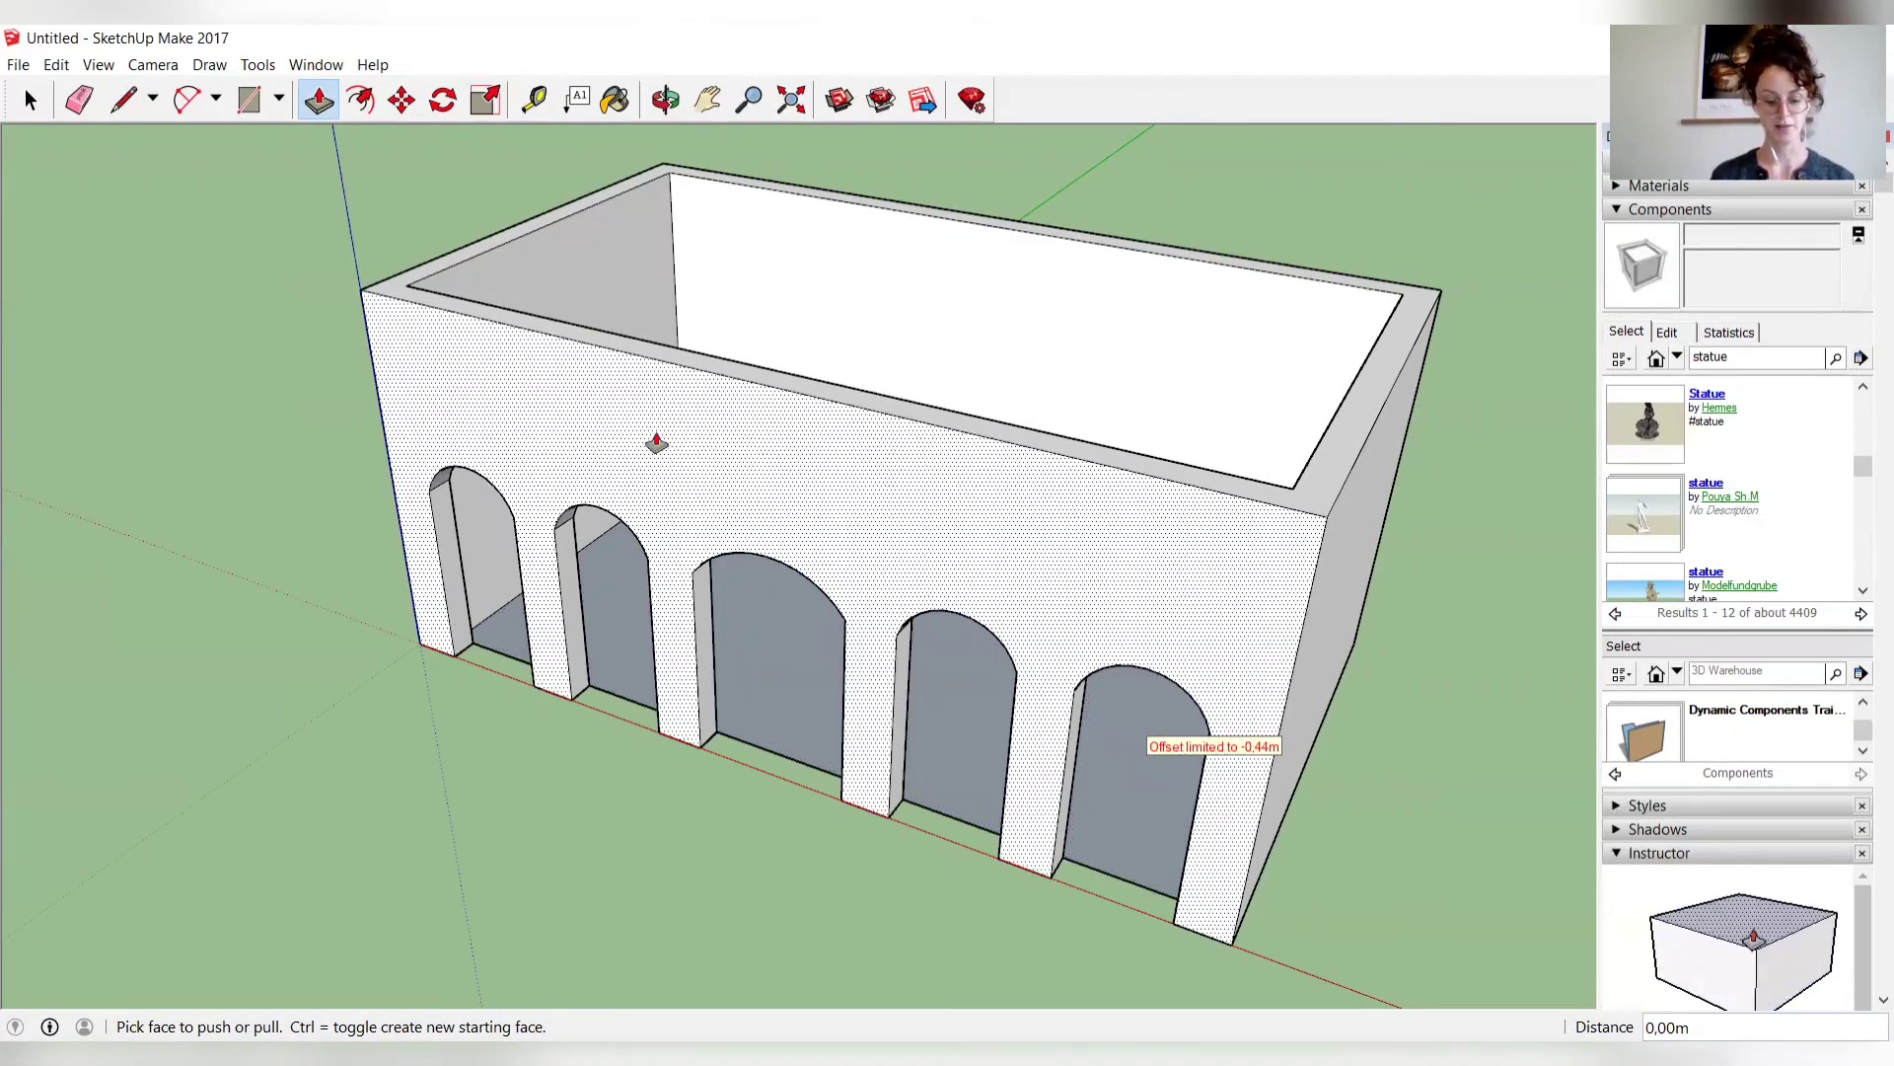
click(30, 100)
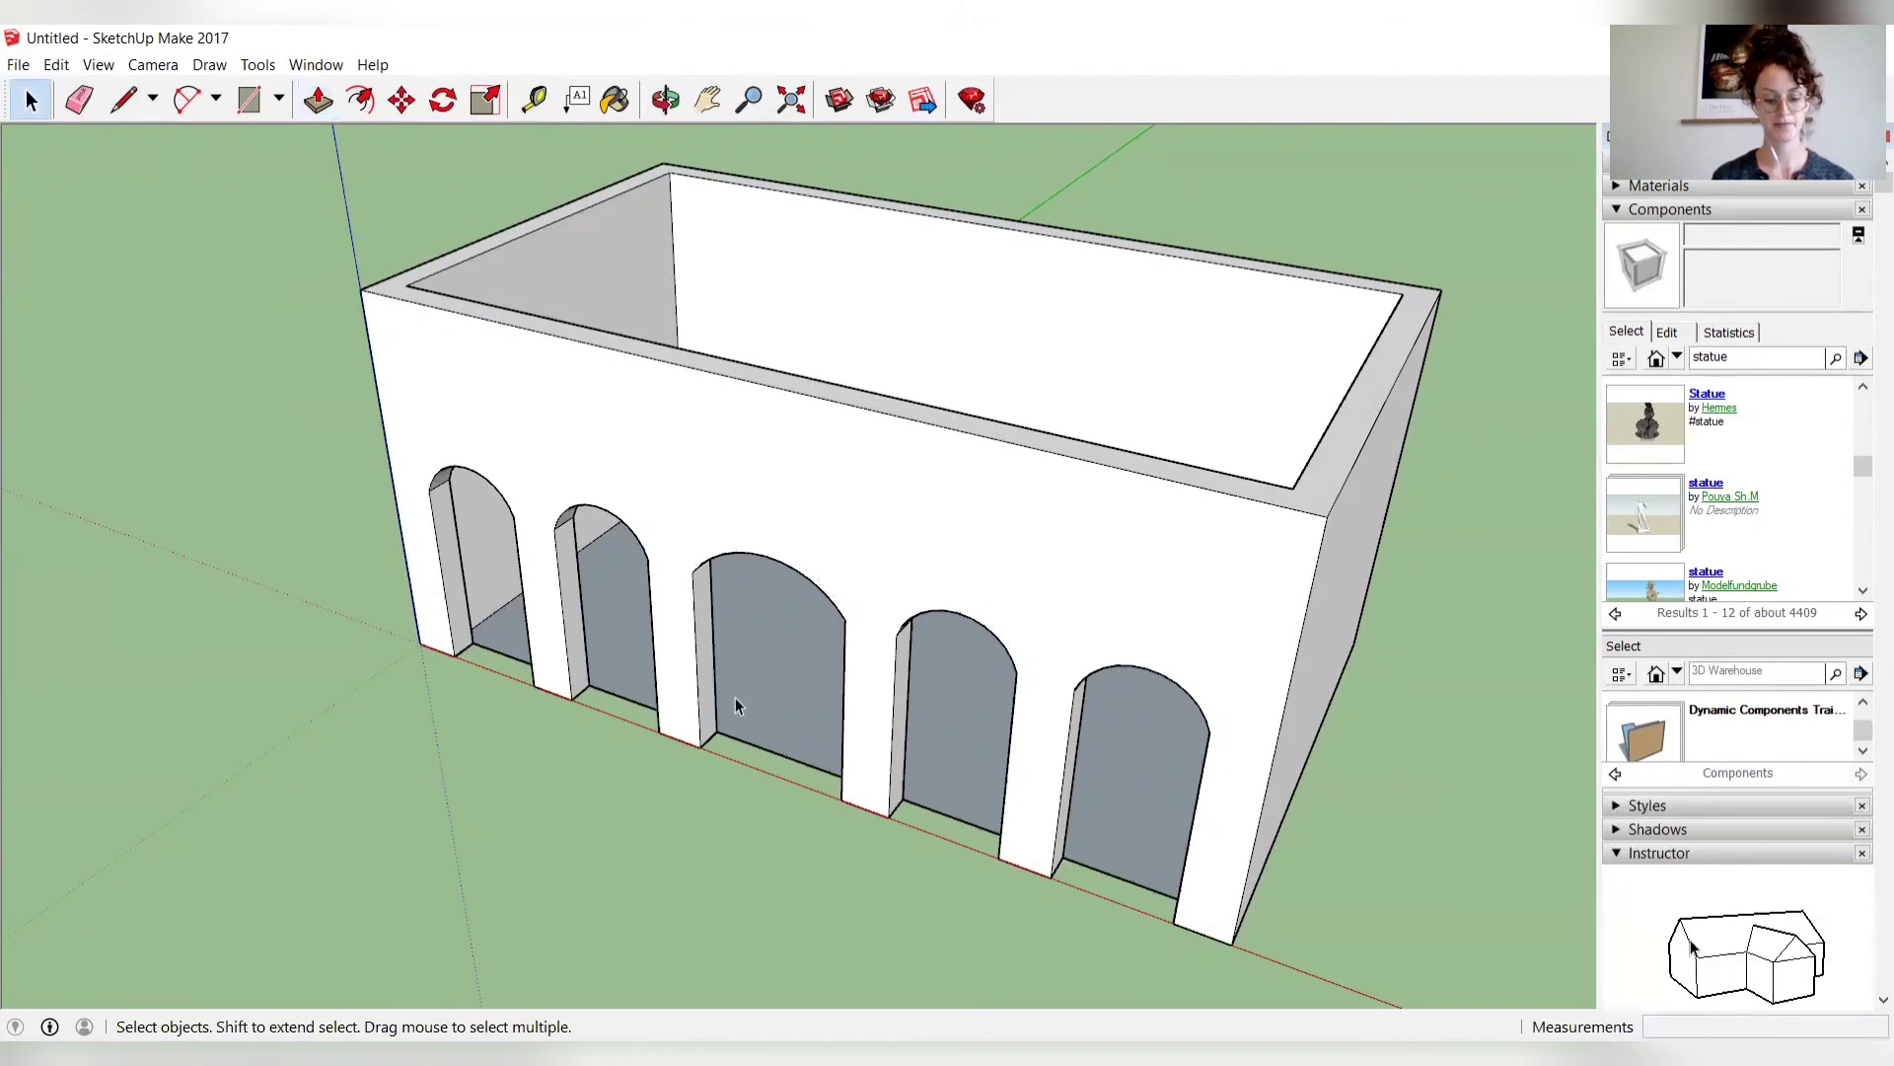
Orbit to face the front wall and zoom out slightly to show all five doorways.
middle_drag(922, 664, 827, 516)
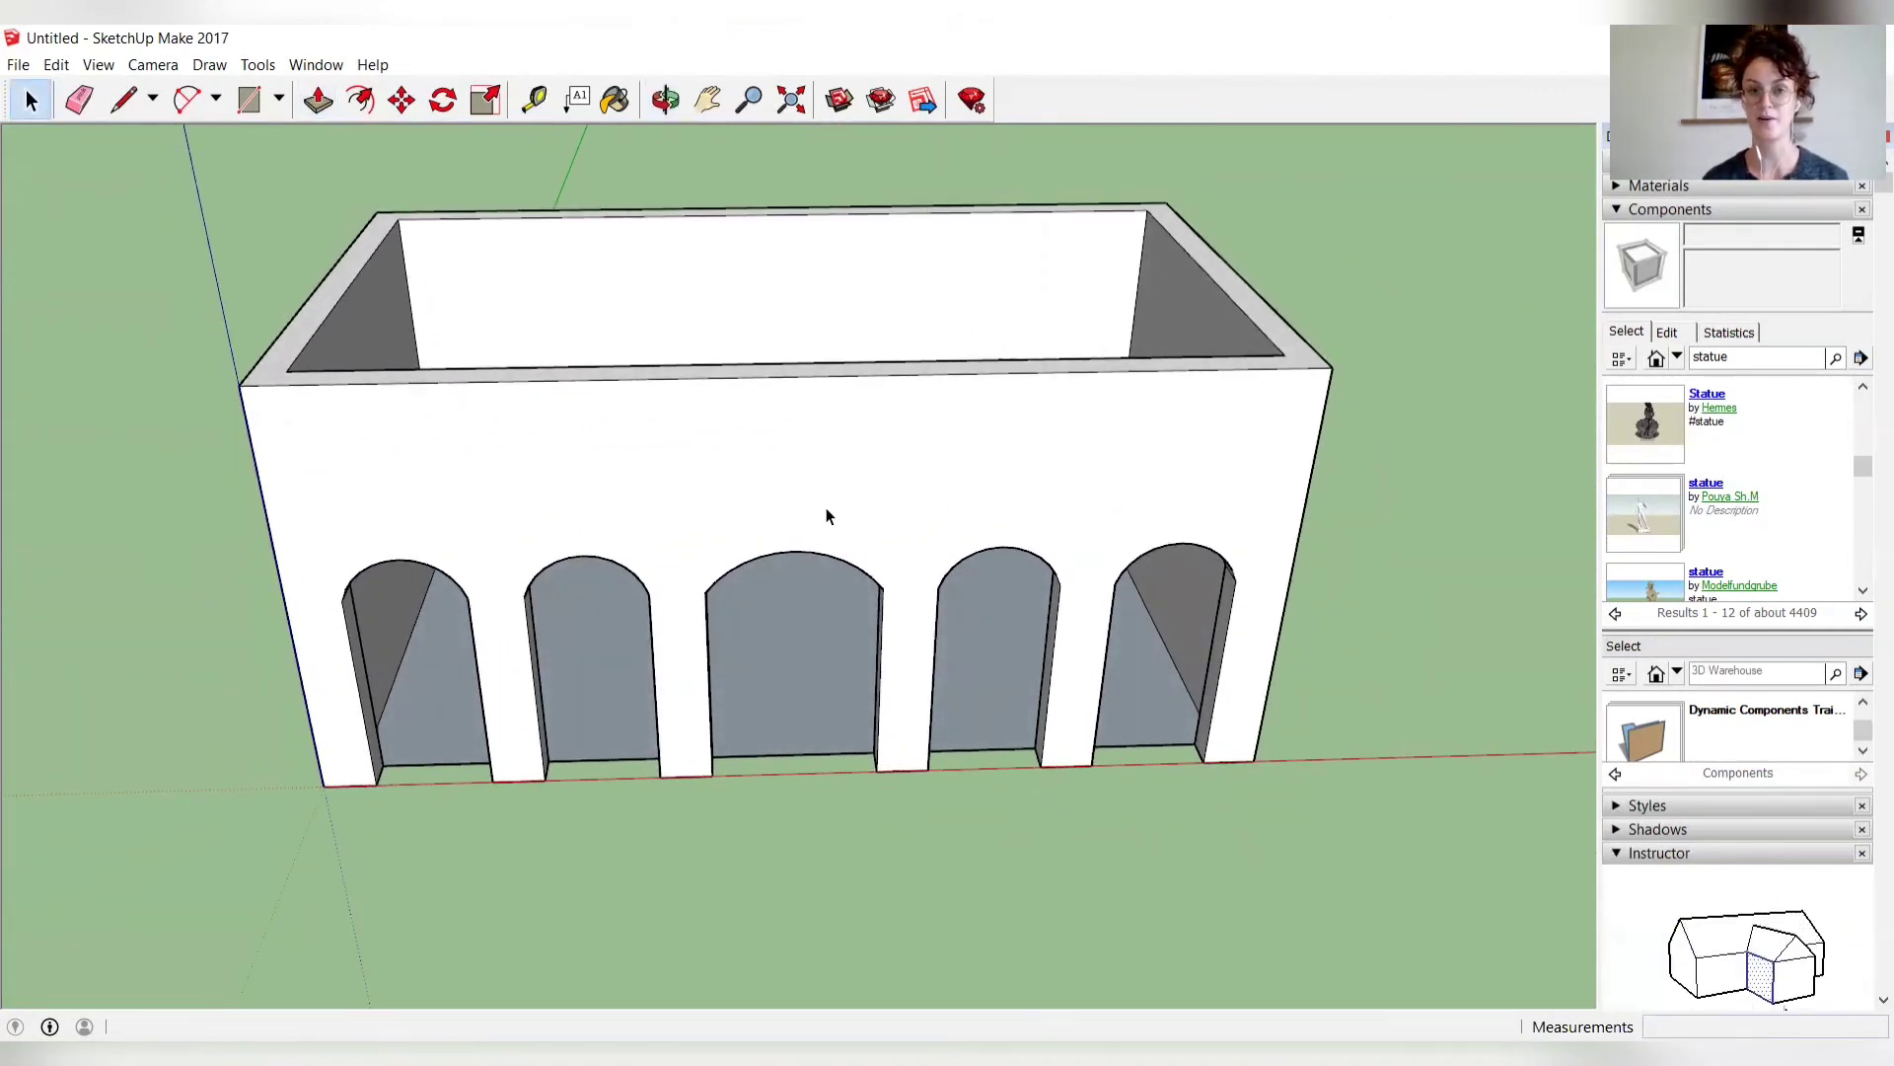
scroll(826, 509, down, 1)
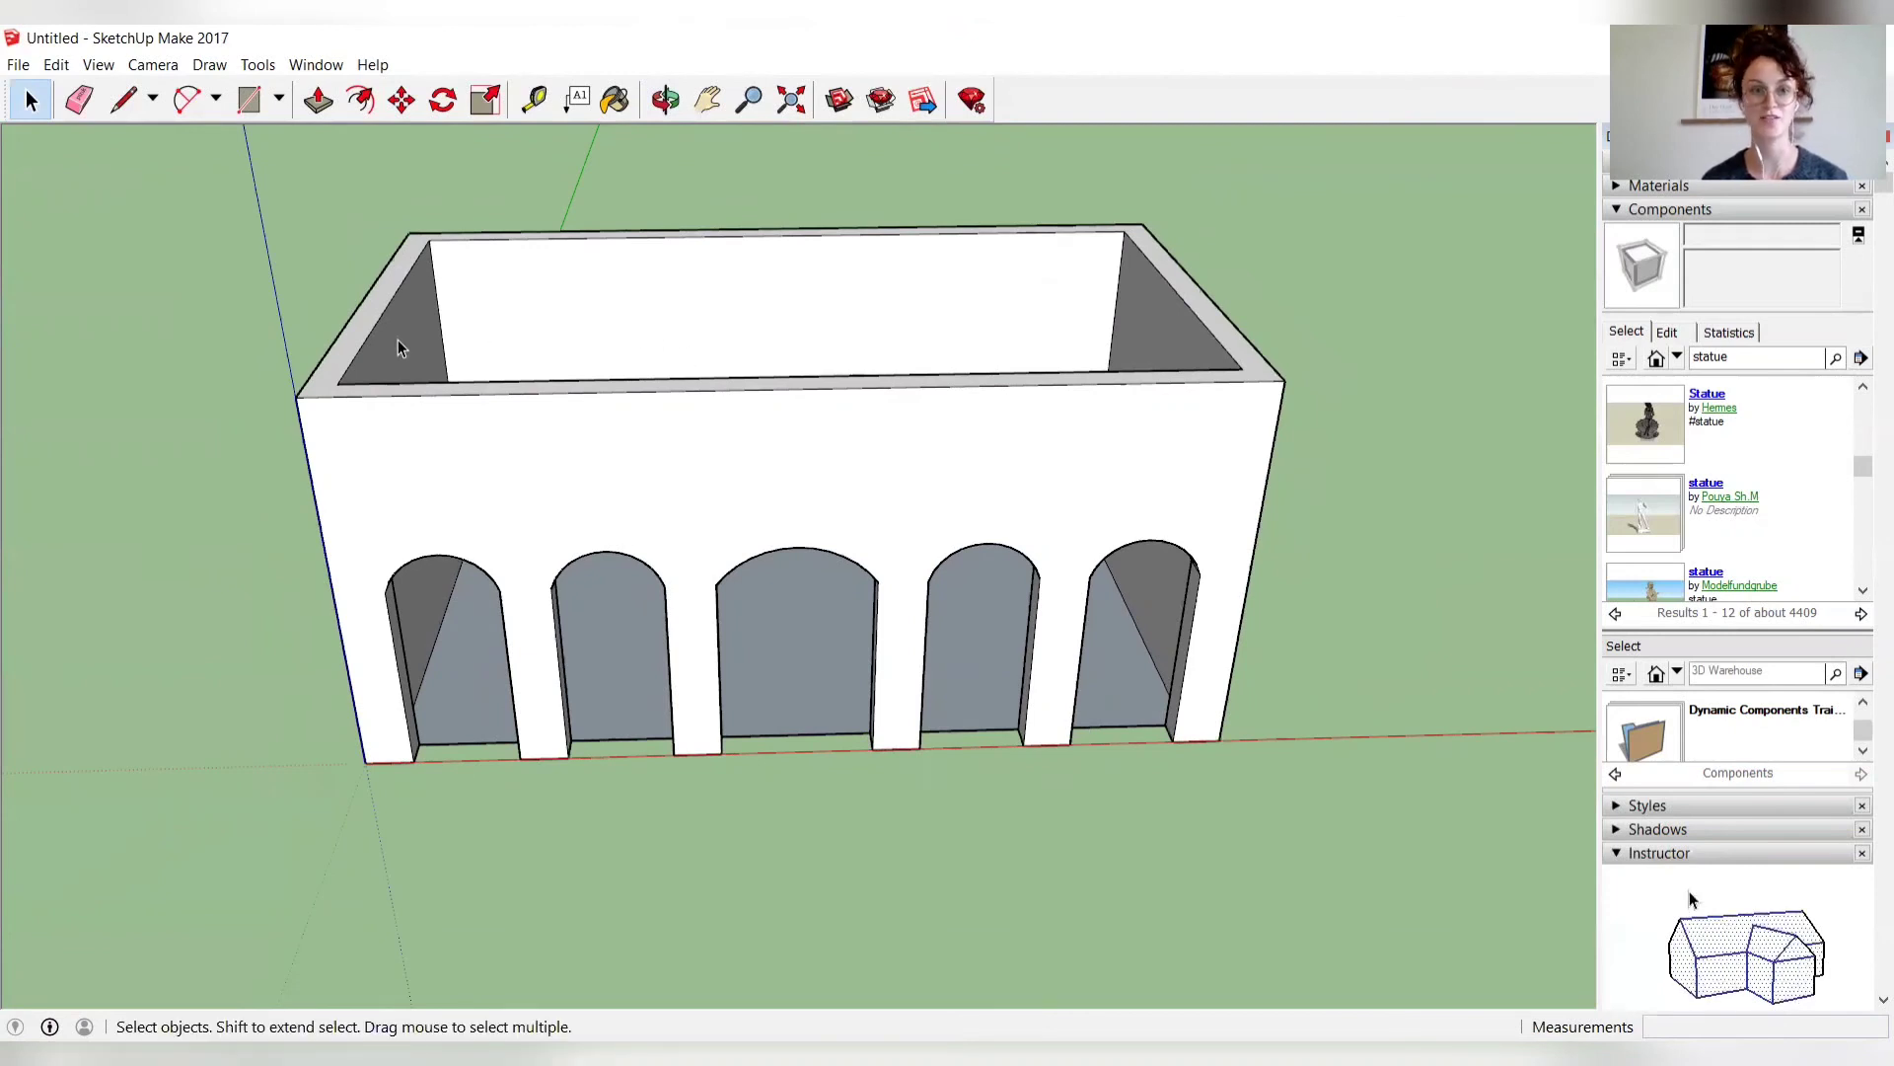